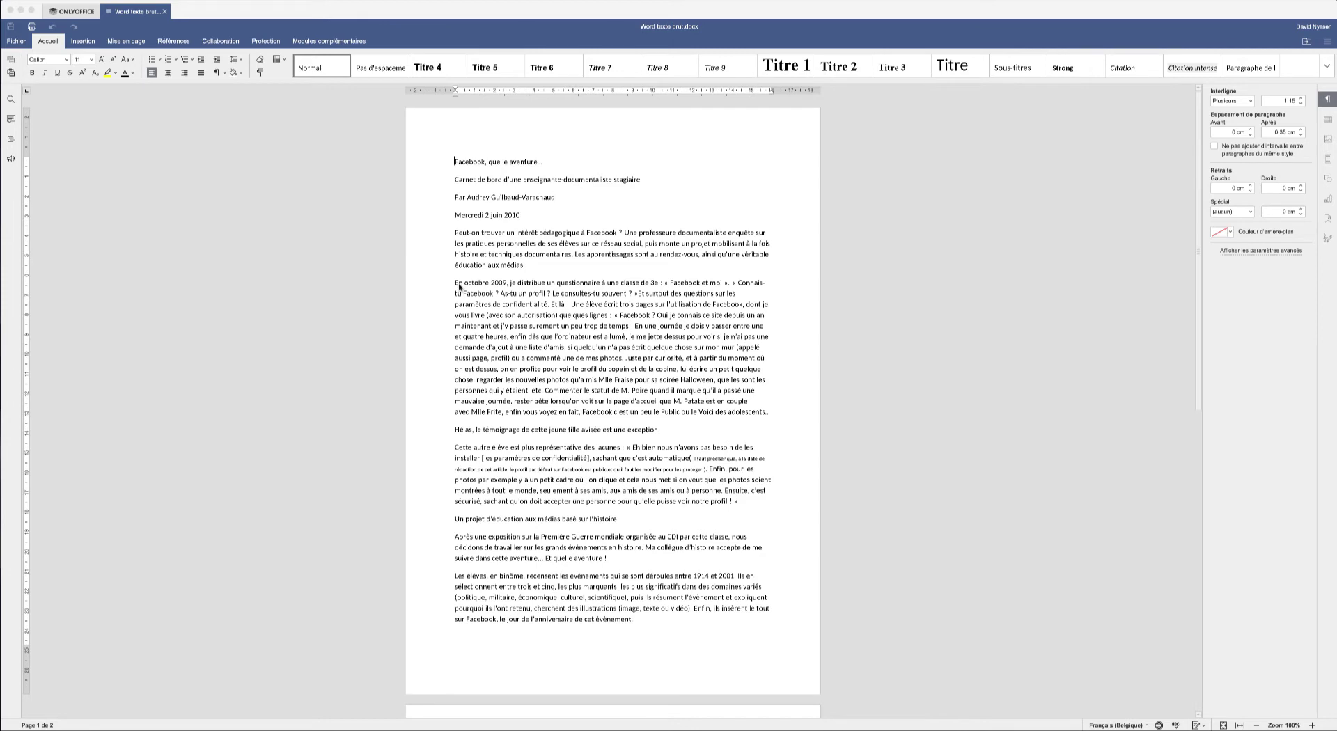
- Convert the title line "Facebook, quelle aventure…" into solid blue Text Art and move it up toward the page's upper margin
scroll(524, 303, "down", 10)
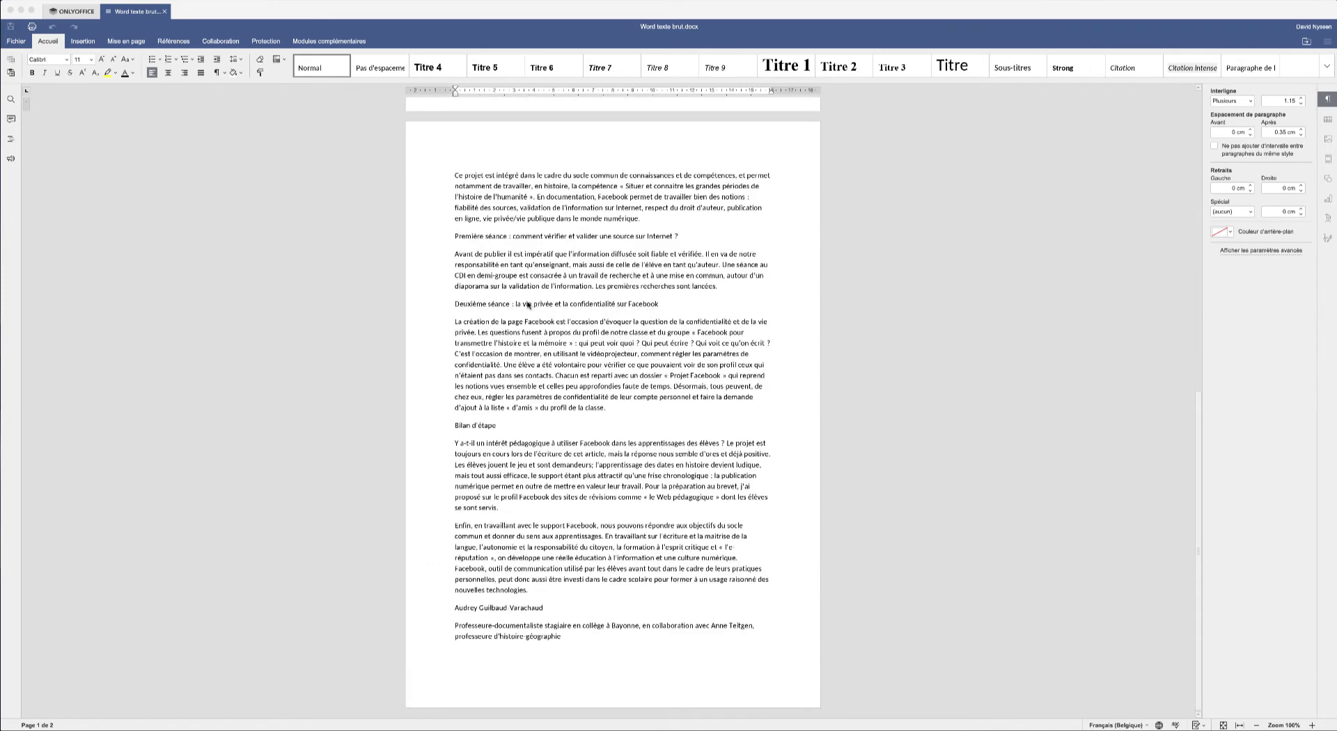
scroll(524, 304, "up", 10)
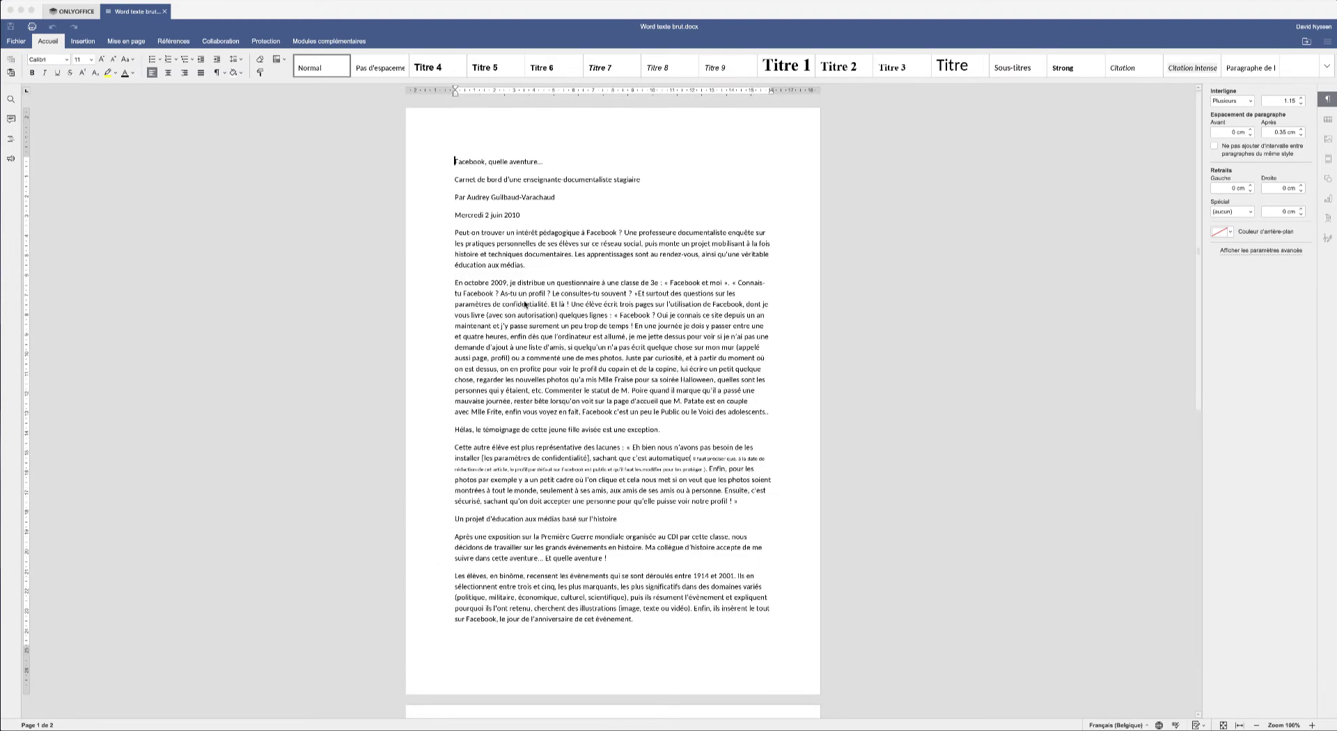
left_click(554, 162)
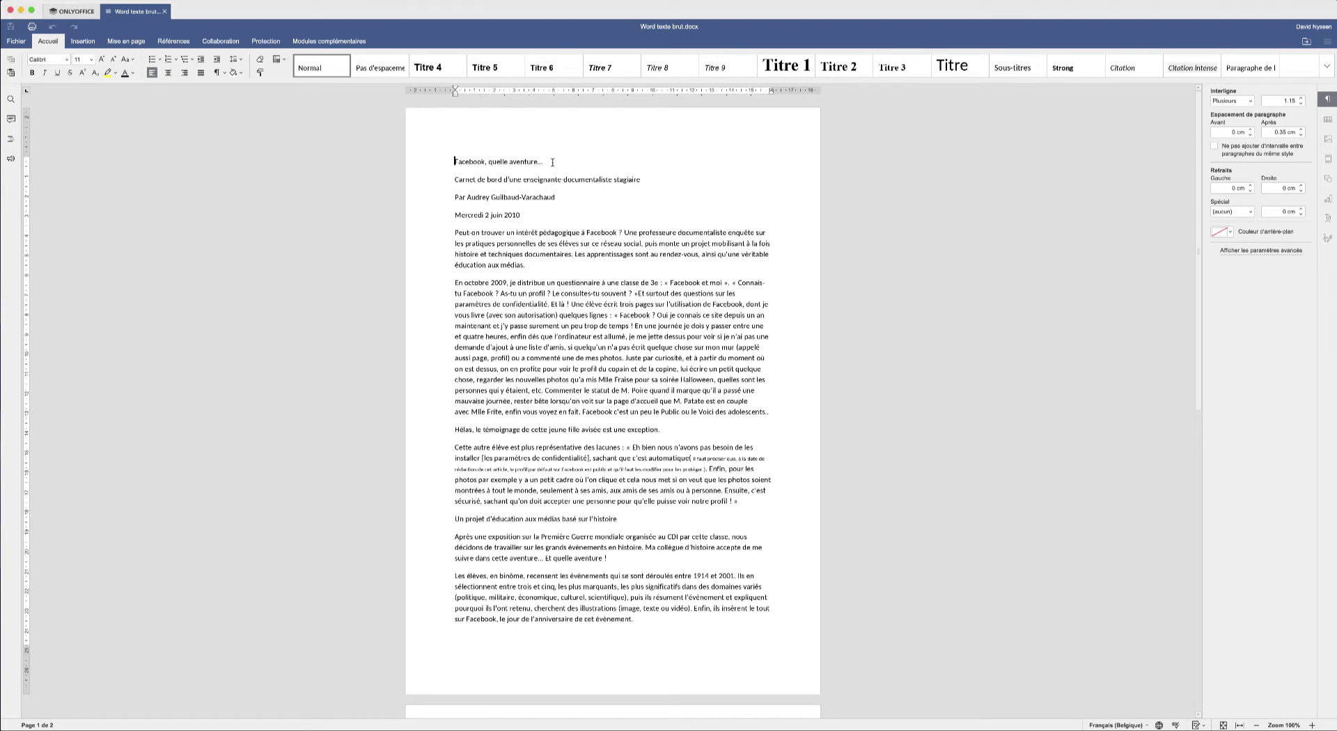
left_click_drag(543, 161, 454, 166)
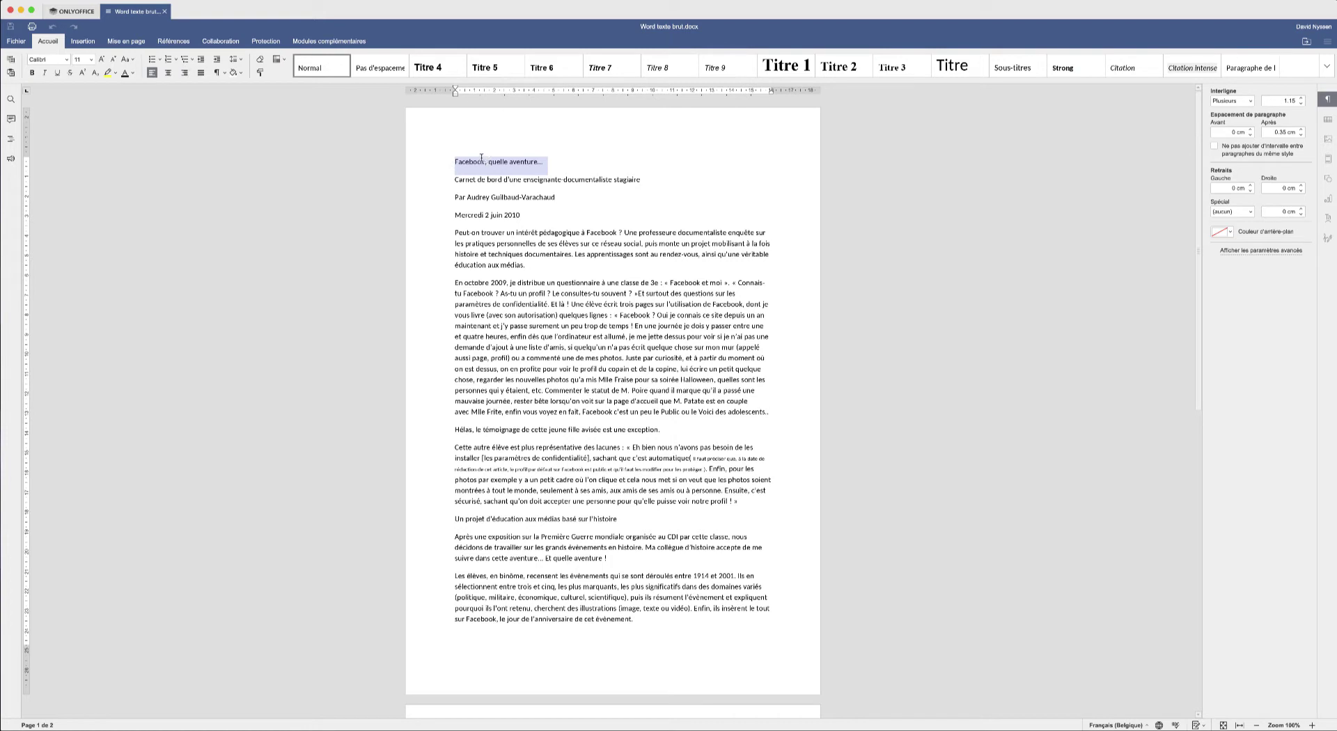
left_click(85, 41)
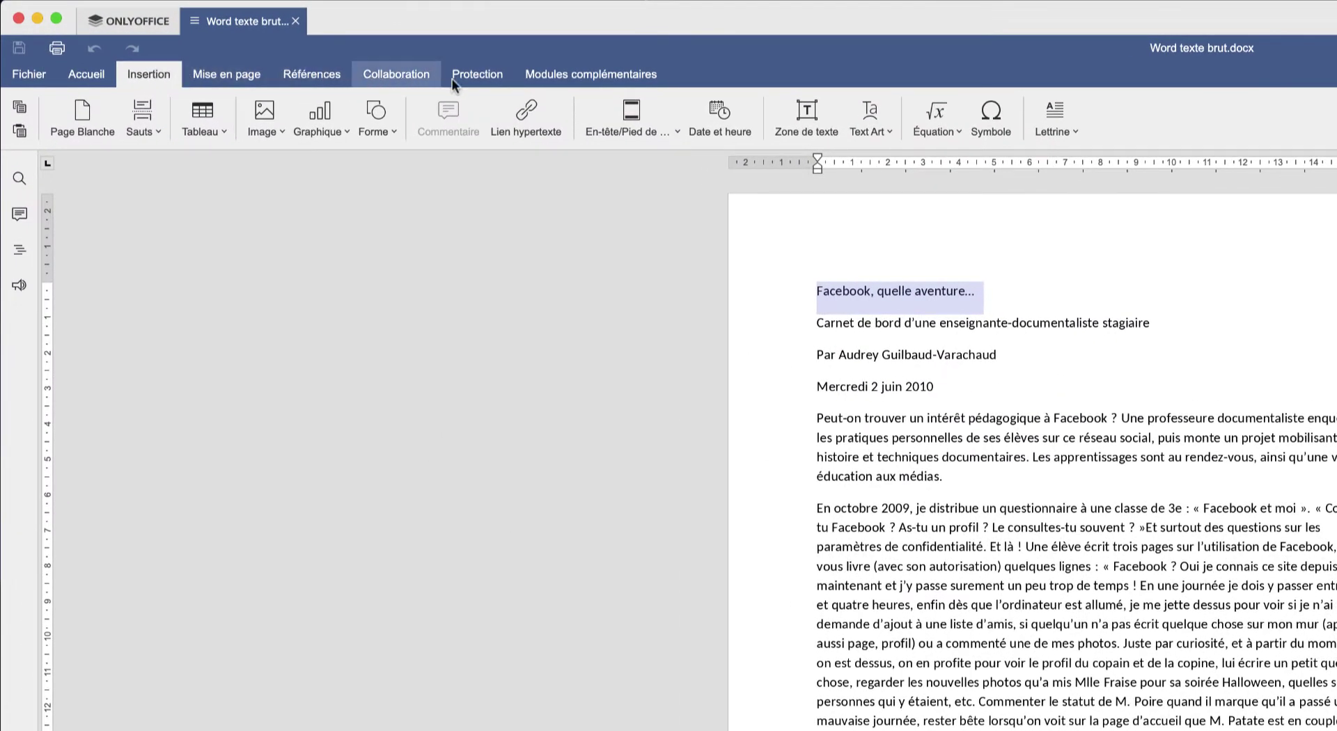
left_click(882, 130)
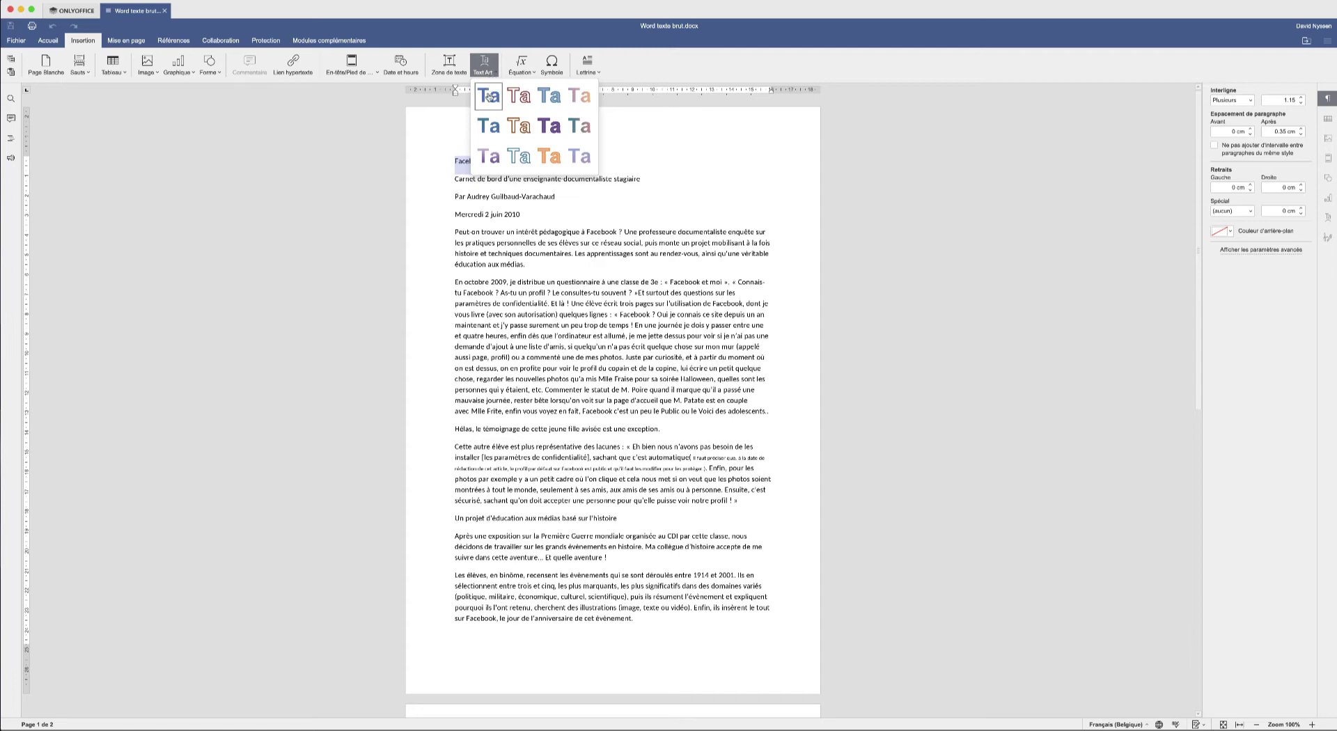
left_click(490, 96)
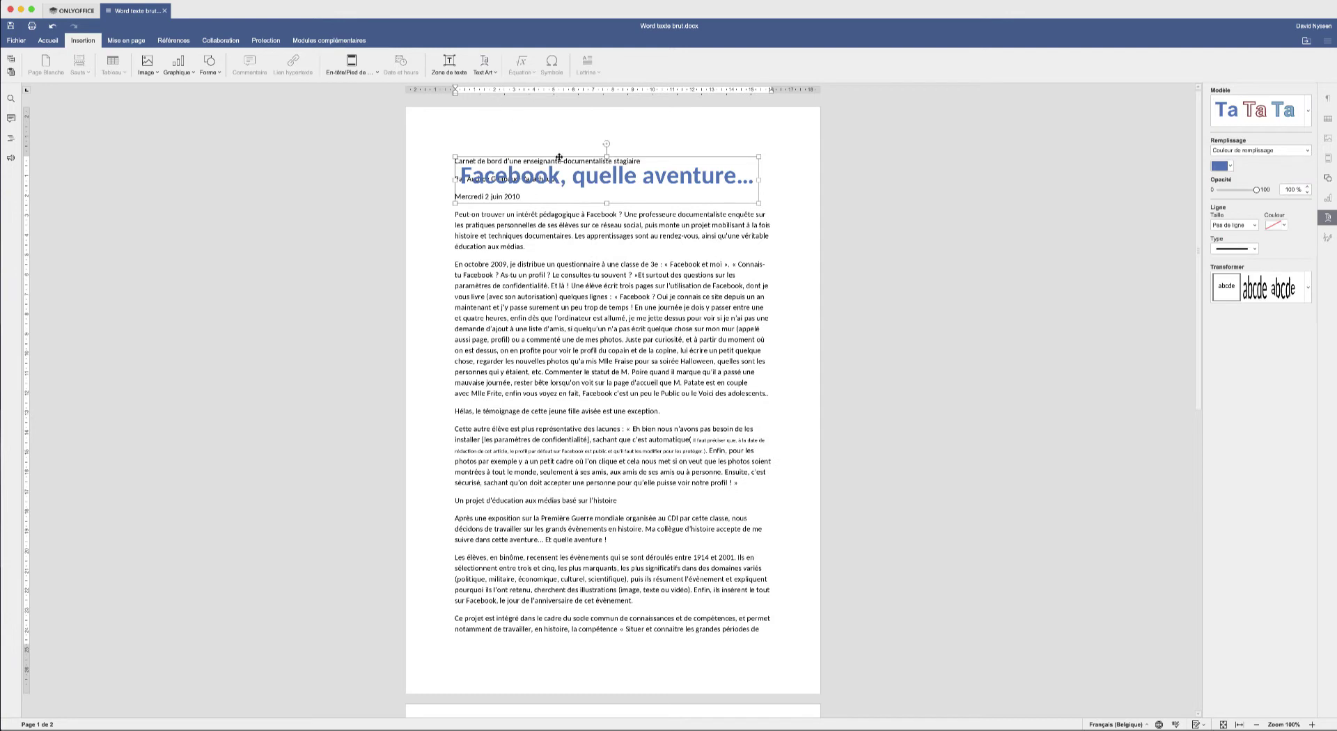
left_click_drag(559, 158, 562, 122)
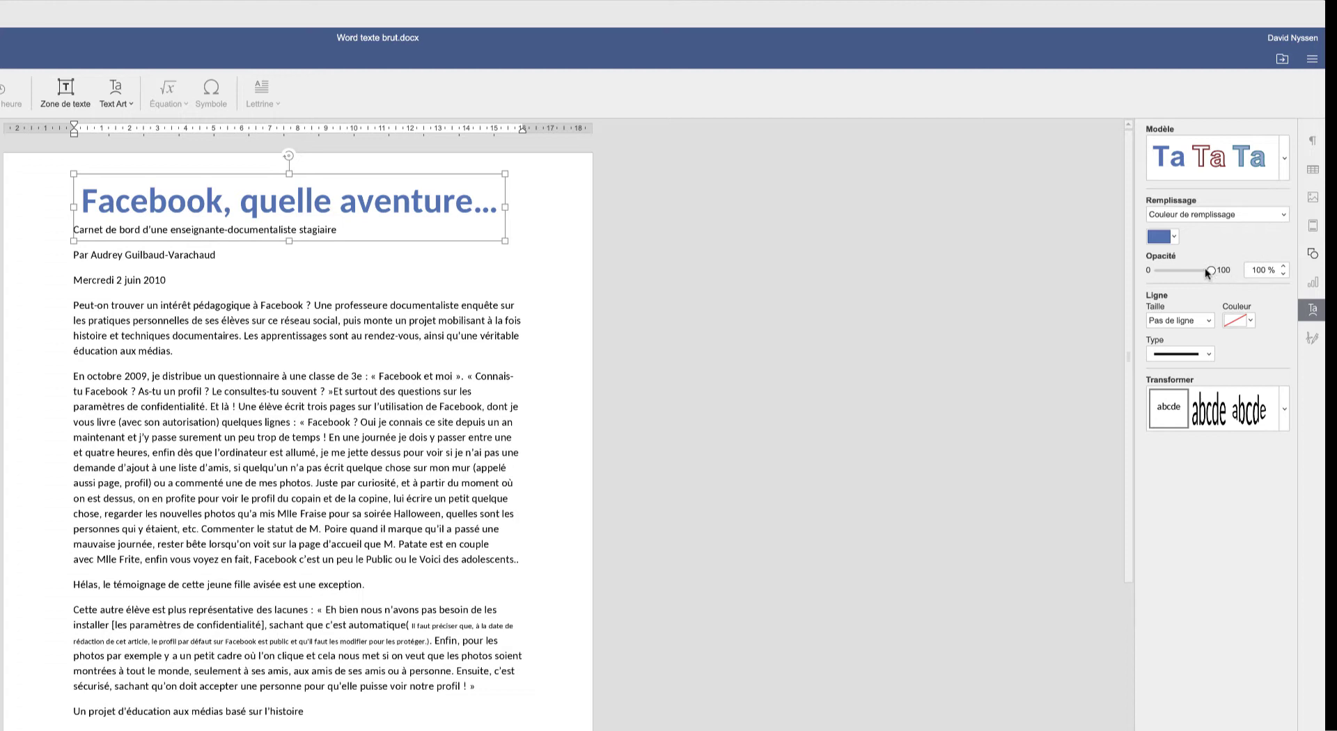
- Try the title's Text Art opacity at 0 %, restore it to 100 %, and view the available transform shapes
left_click_drag(1206, 270, 1154, 271)
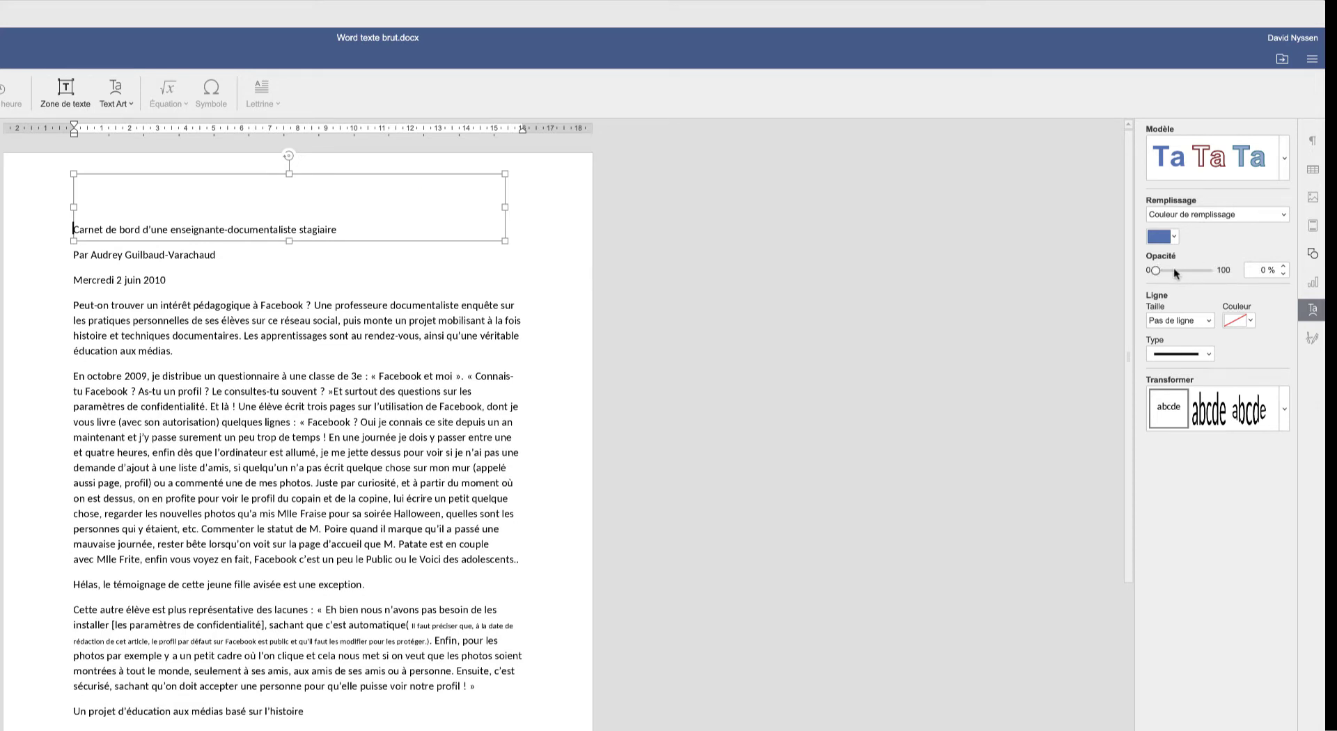
left_click_drag(1156, 271, 1210, 275)
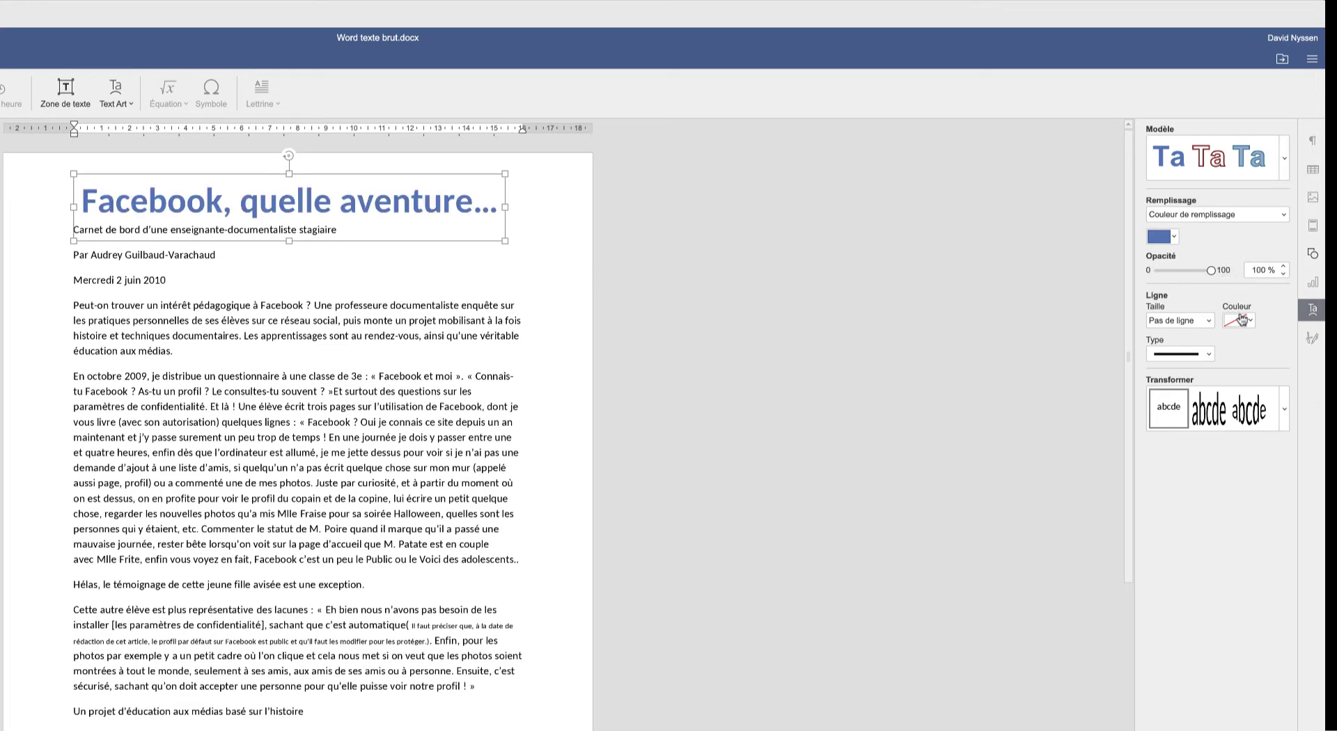
left_click(1281, 410)
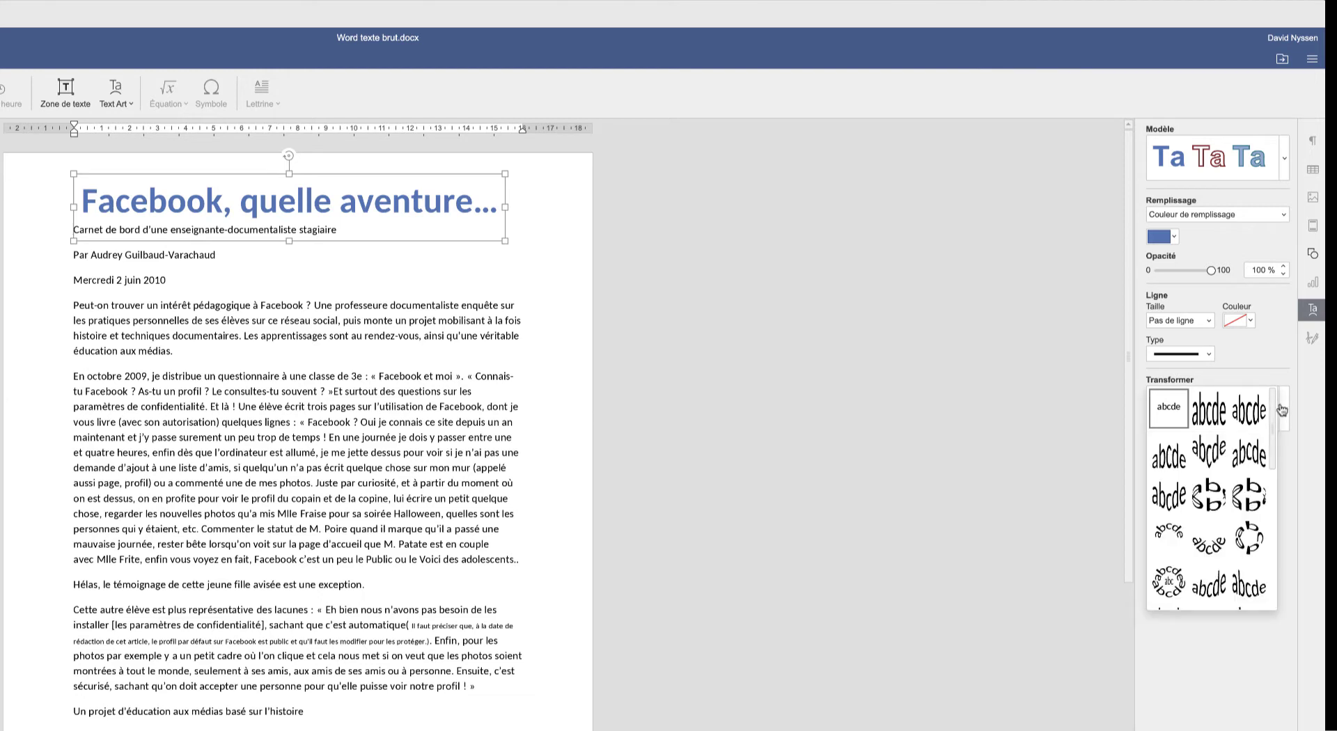
left_click(1250, 673)
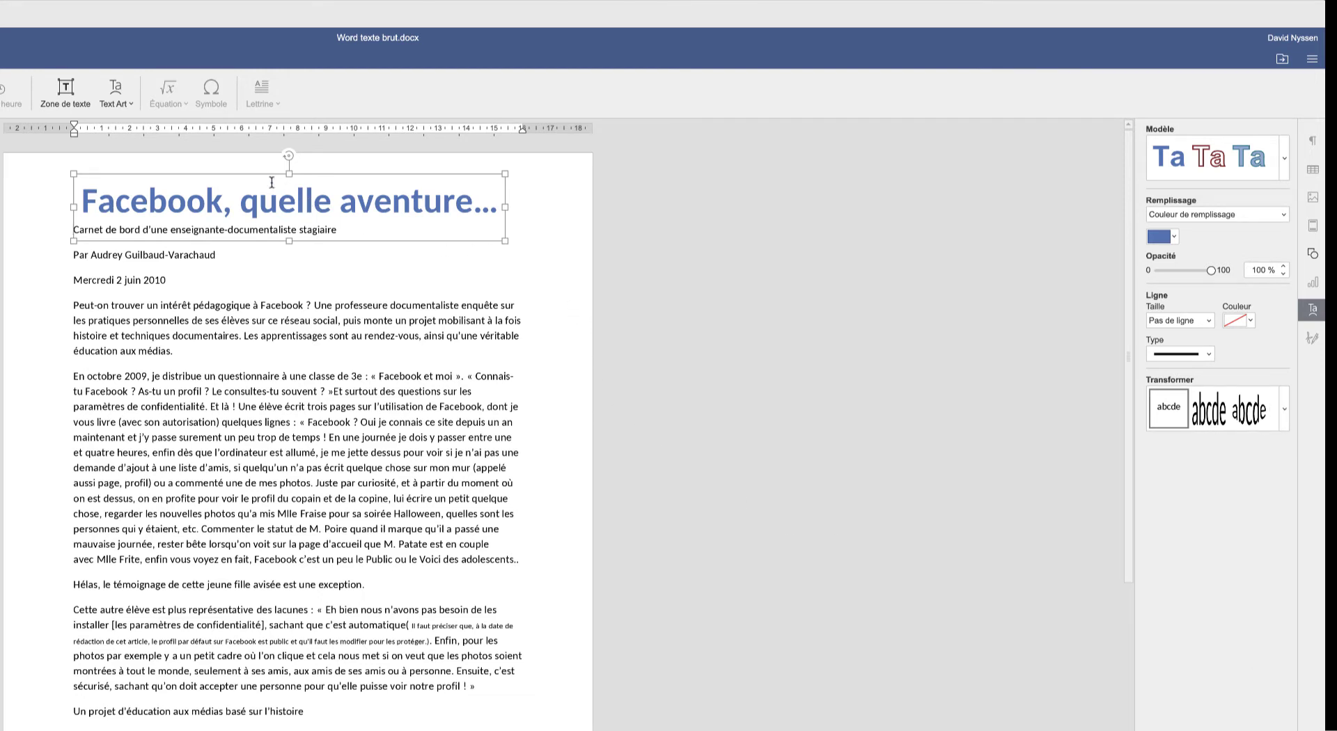
- Shift the Text Art title slightly, insert an empty paragraph before "Carnet de bord d'une enseignante-documentaliste stagiaire", and place the title above that line
left_click_drag(273, 174, 282, 173)
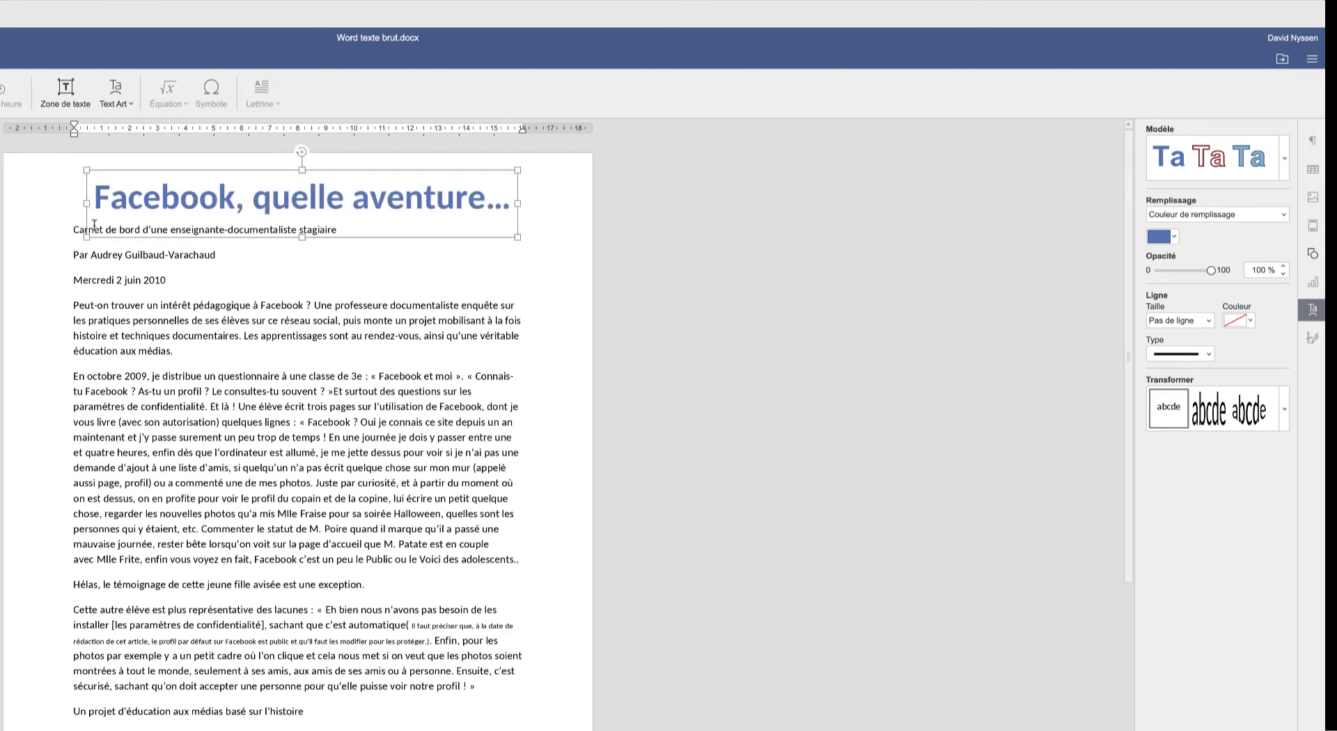
left_click(72, 230)
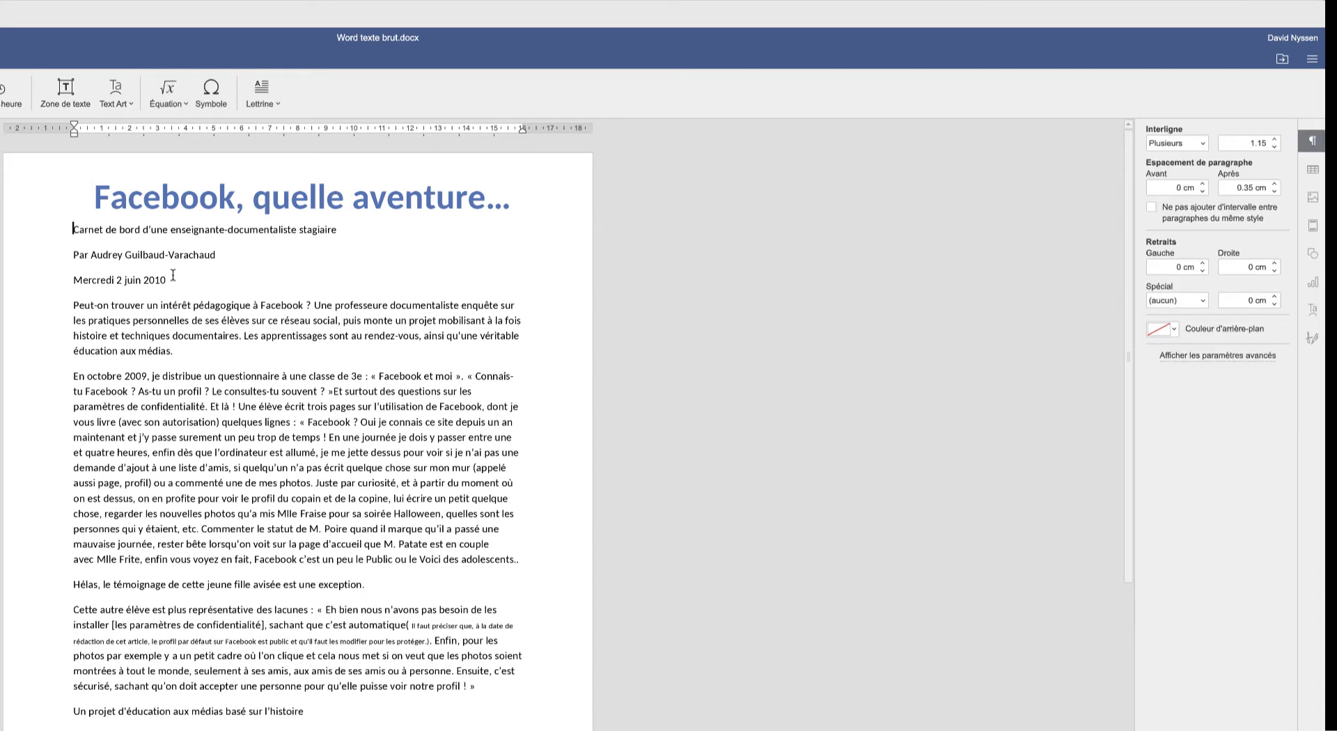
key("Return")
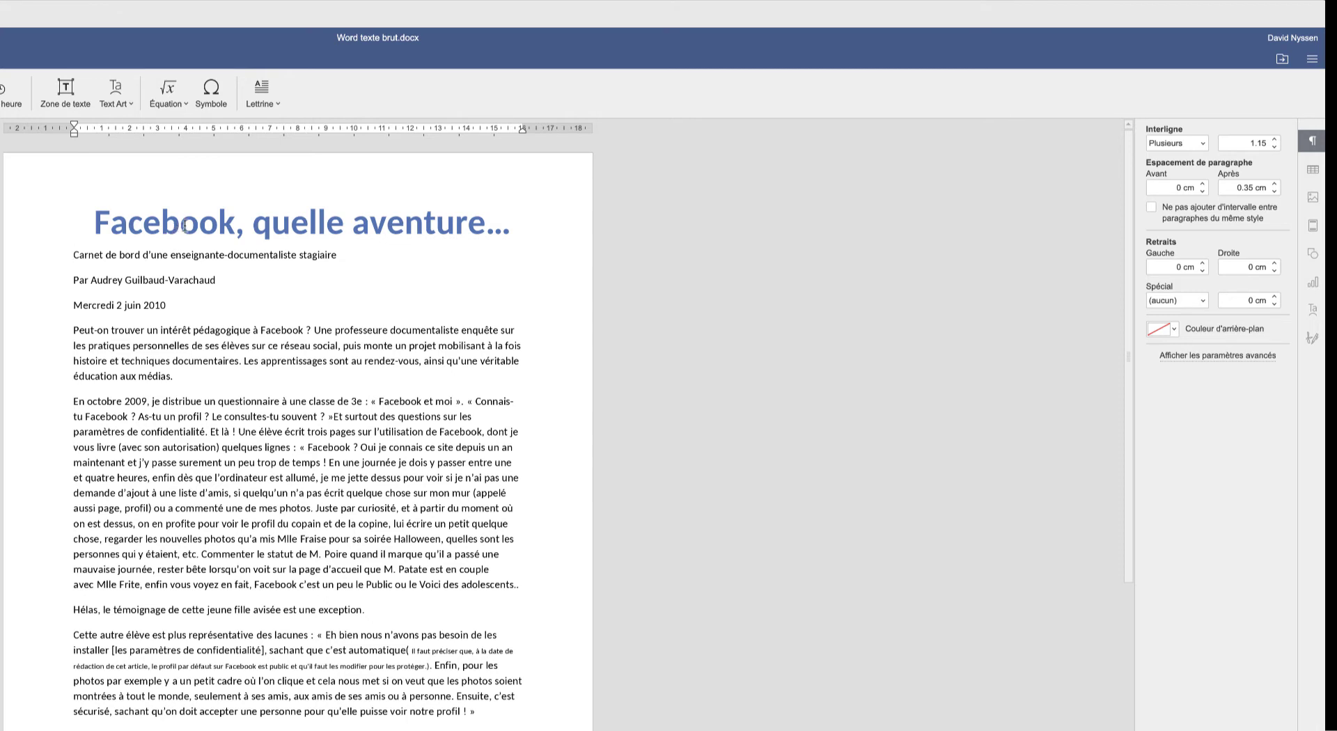
left_click(225, 223)
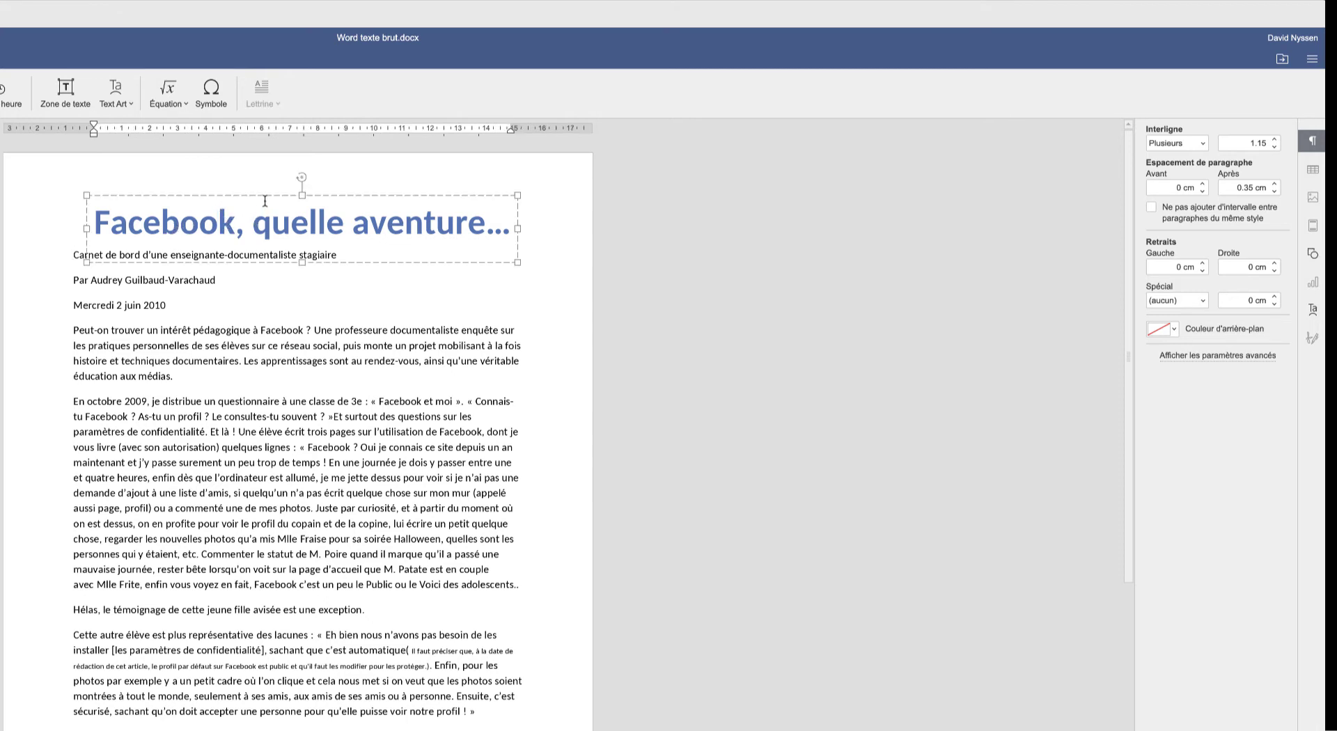
left_click_drag(265, 199, 262, 178)
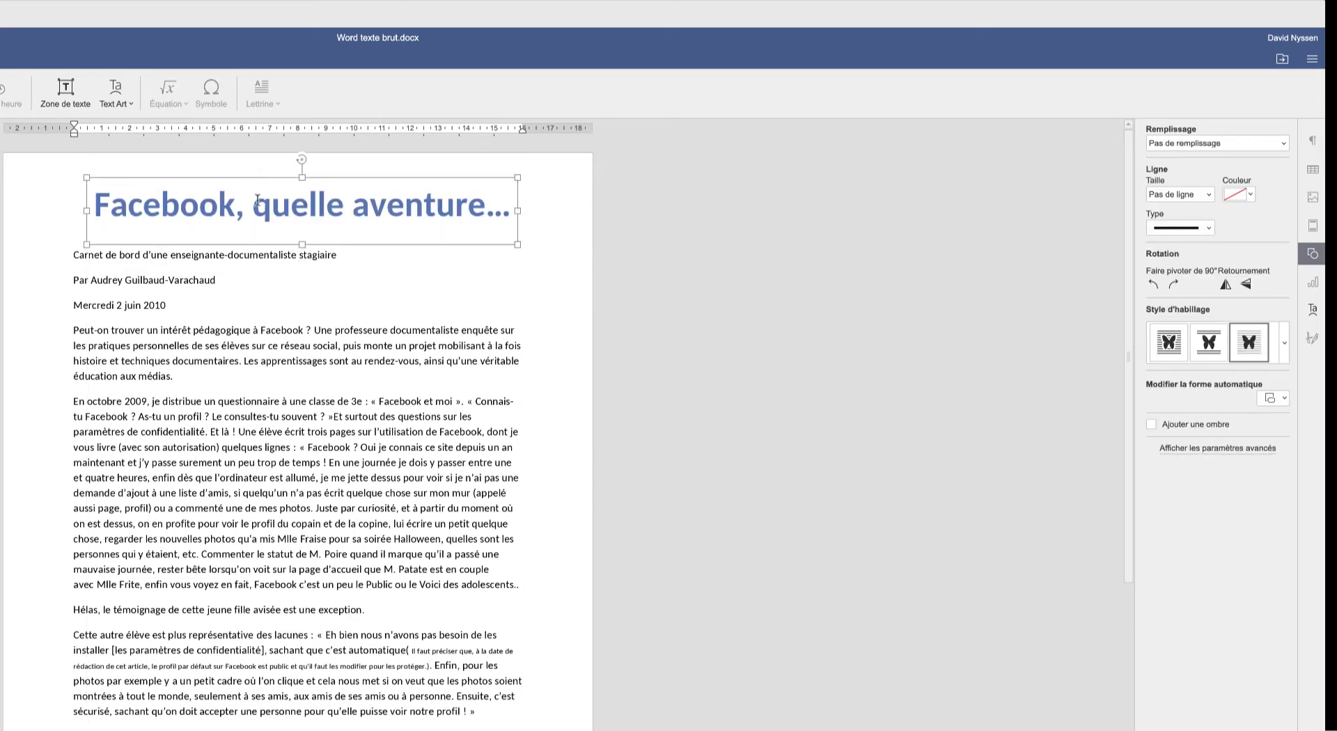
- Reduce the height of the Text Art frame and widen it so the whole title fits on one line
mouse_move(302, 245)
left_mouse_down()
mouse_move(302, 230)
mouse_move(276, 248)
left_mouse_up()
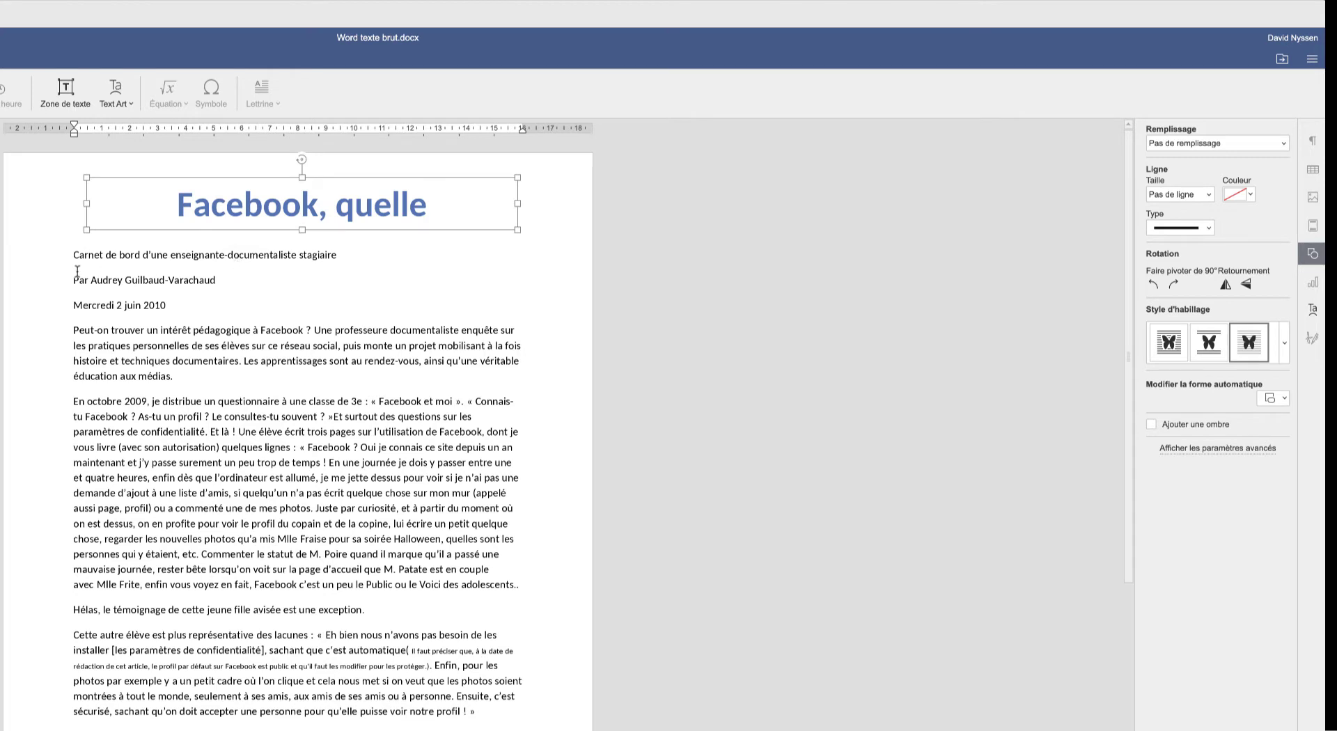
left_click_drag(76, 254, 335, 257)
left_click(305, 212)
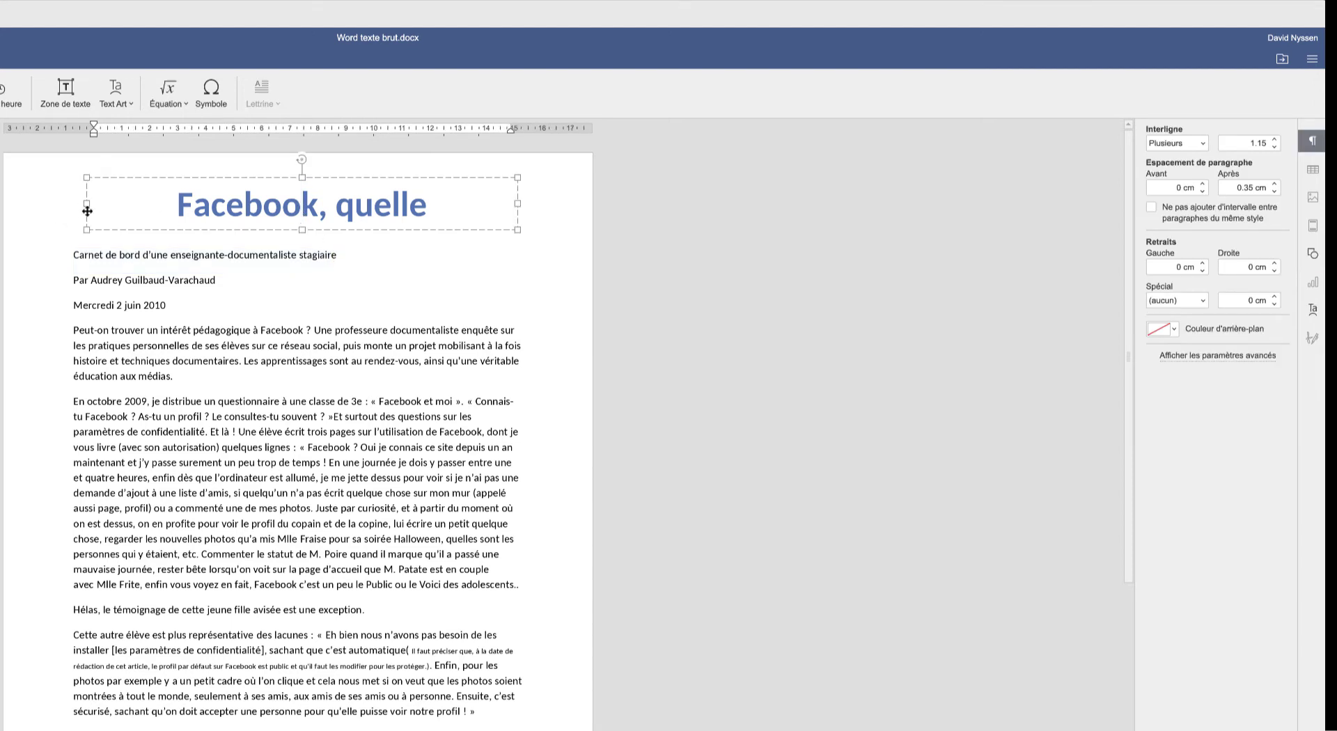
left_click_drag(87, 210, 60, 209)
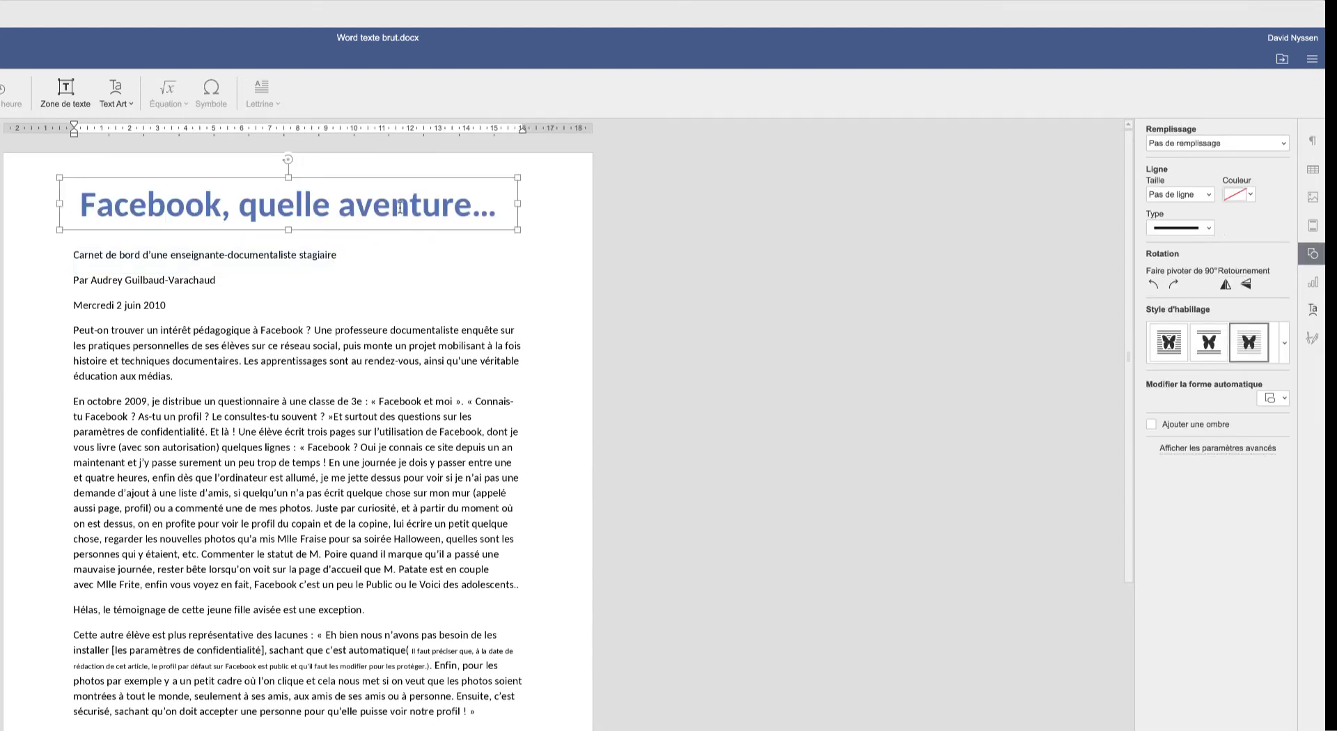
left_click_drag(519, 200, 529, 200)
- Centre the subtitle line "Carnet de bord d'une enseignante-documentaliste stagiaire"
left_click(317, 257)
left_click_drag(339, 256, 73, 249)
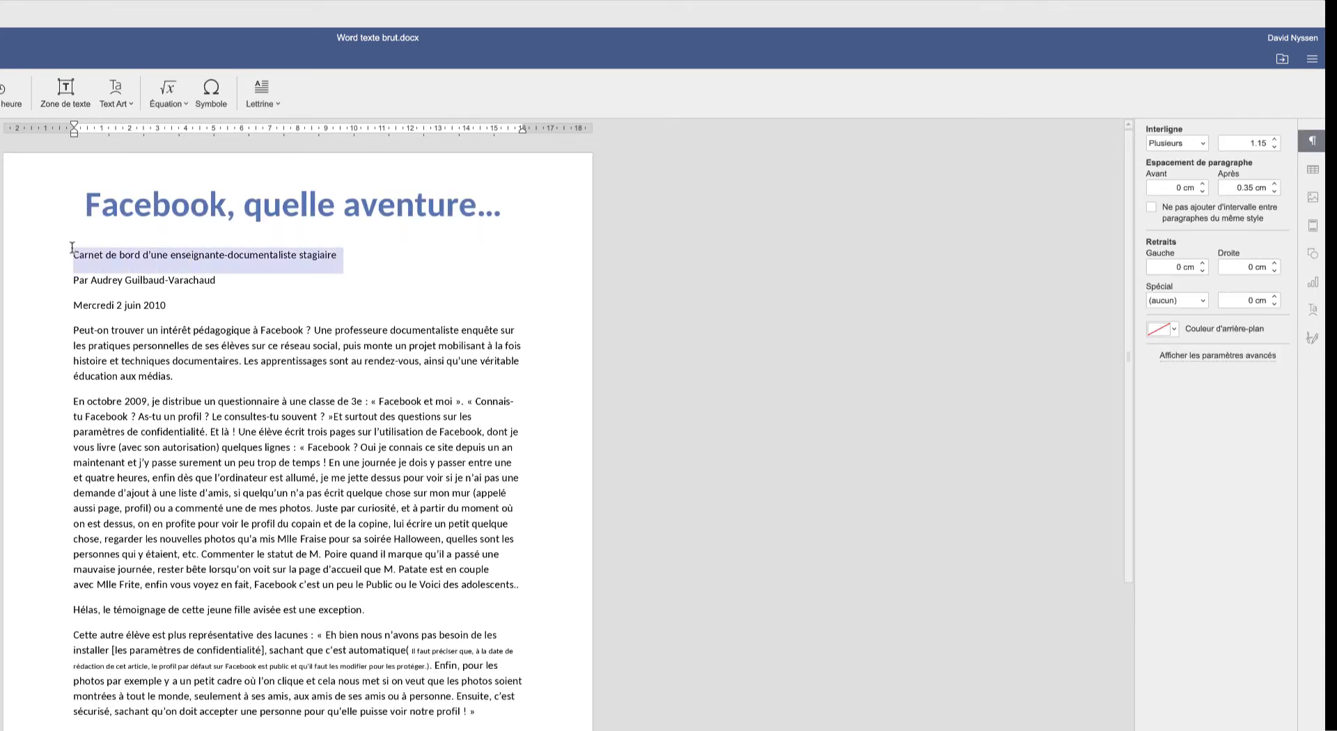
left_click(0, 58)
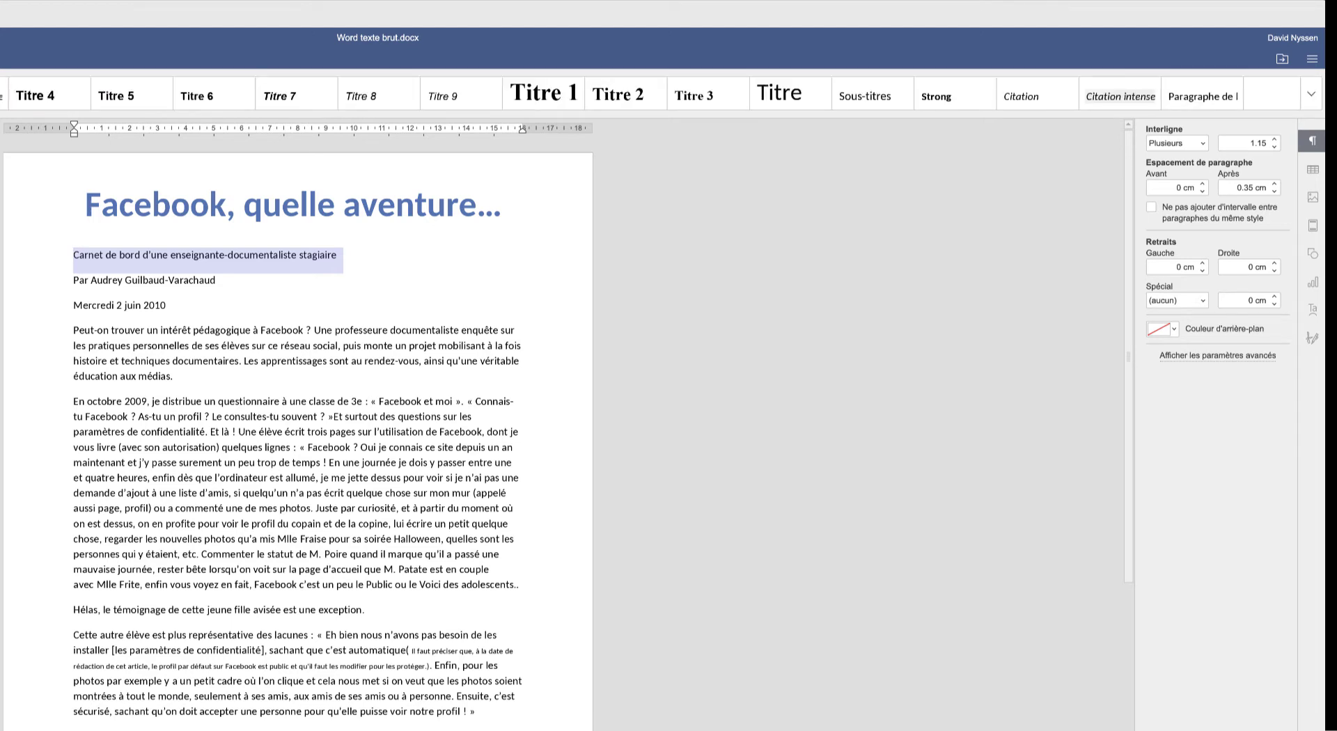
key("ctrl+e")
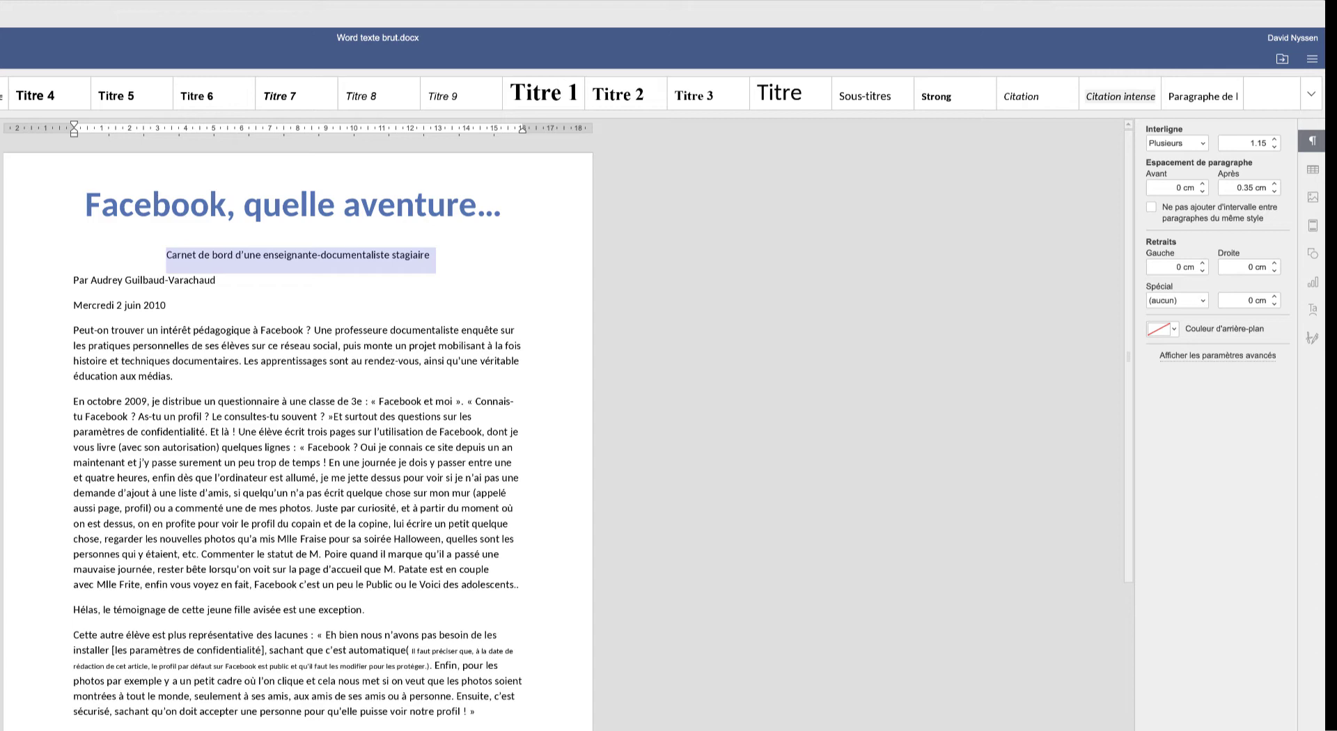
- Apply the small caps (Petites majuscules) font effect to the subtitle through the advanced paragraph settings
left_click(1222, 356)
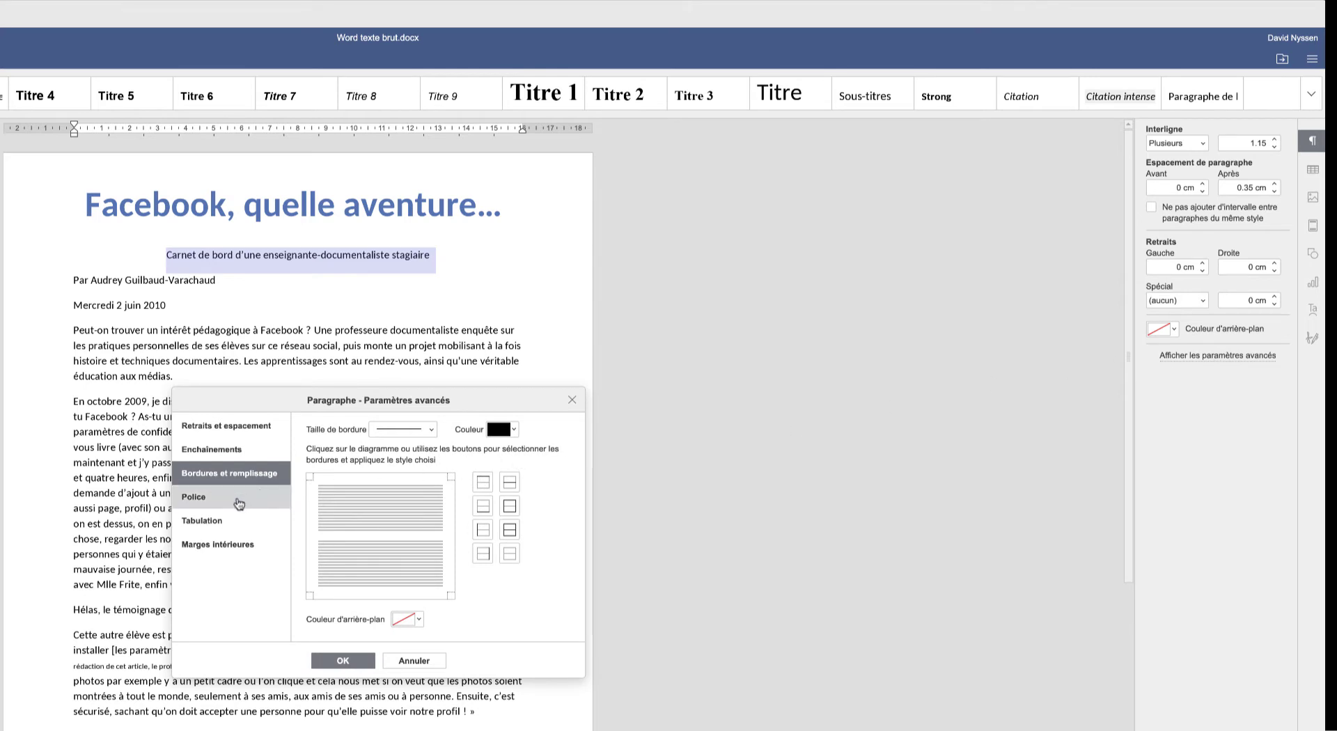
left_click(239, 503)
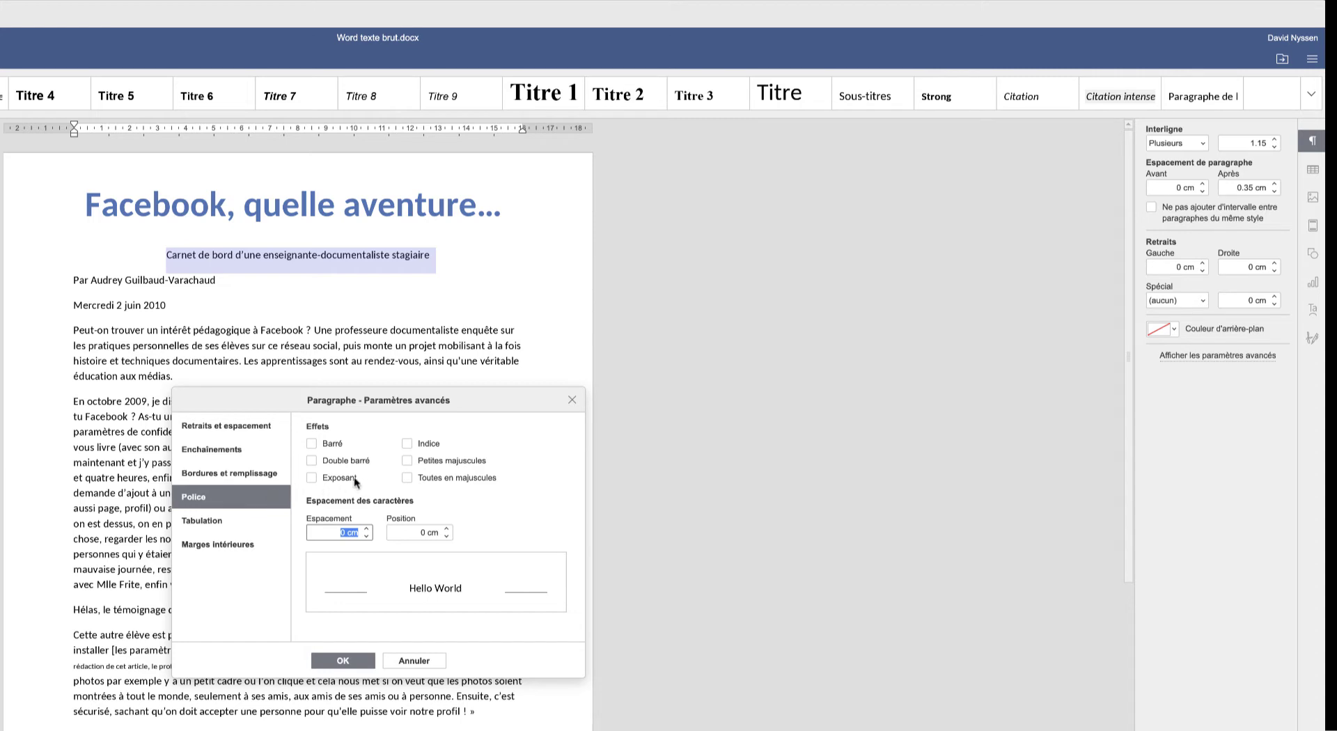
left_click(407, 460)
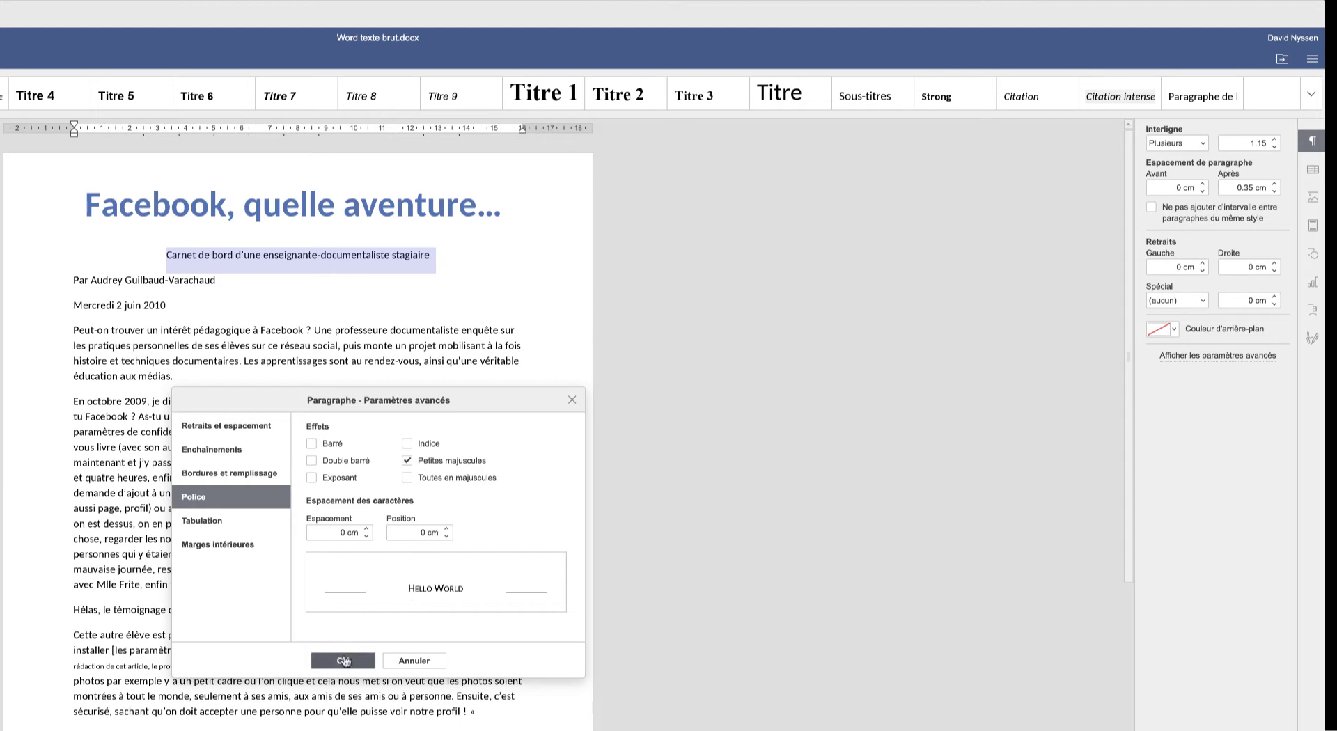
left_click(342, 658)
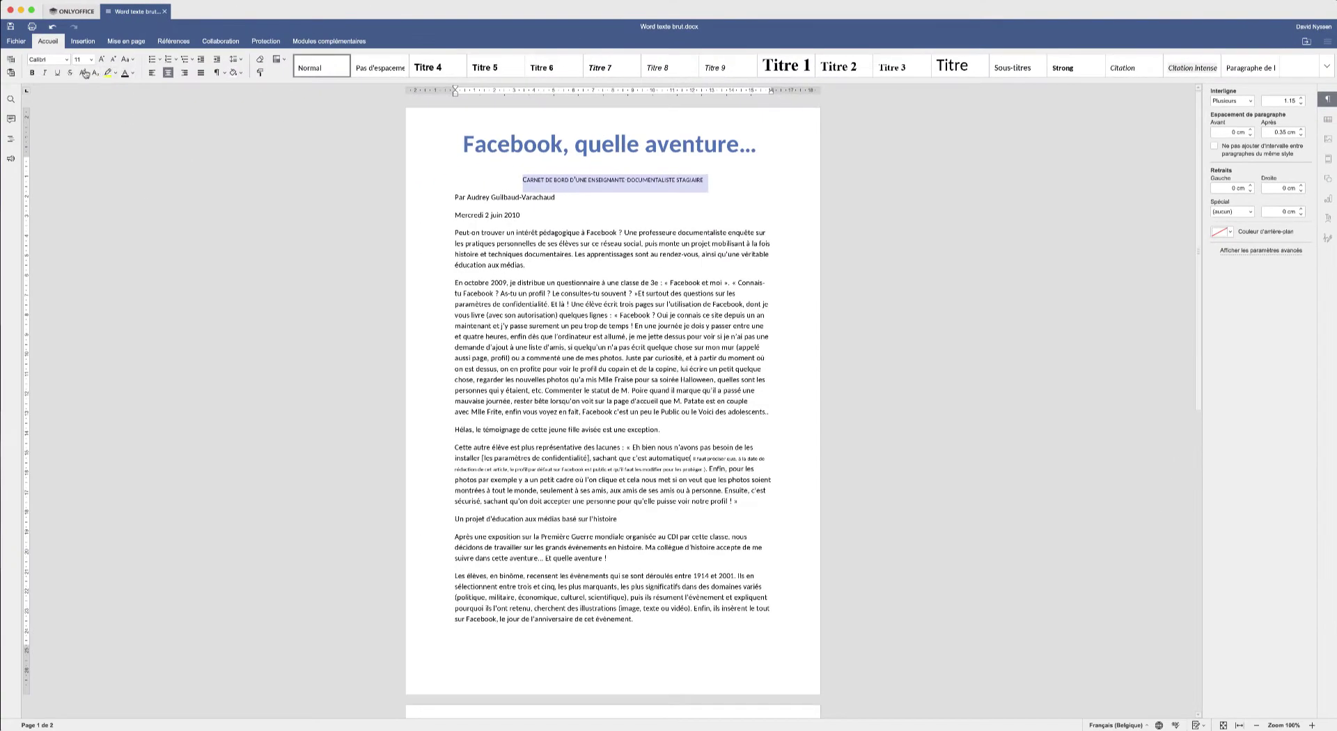
- Make the subtitle line italic and underlined
left_click(44, 74)
left_click(58, 73)
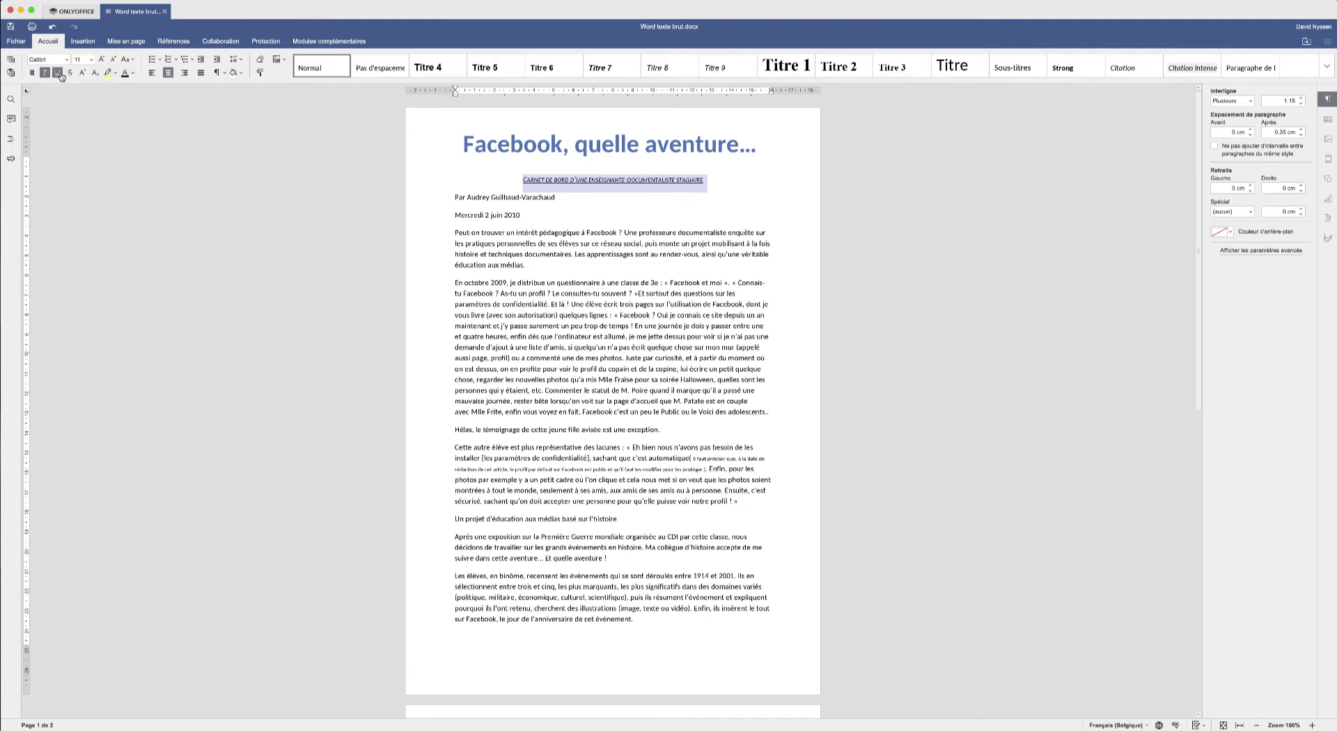
left_click(582, 254)
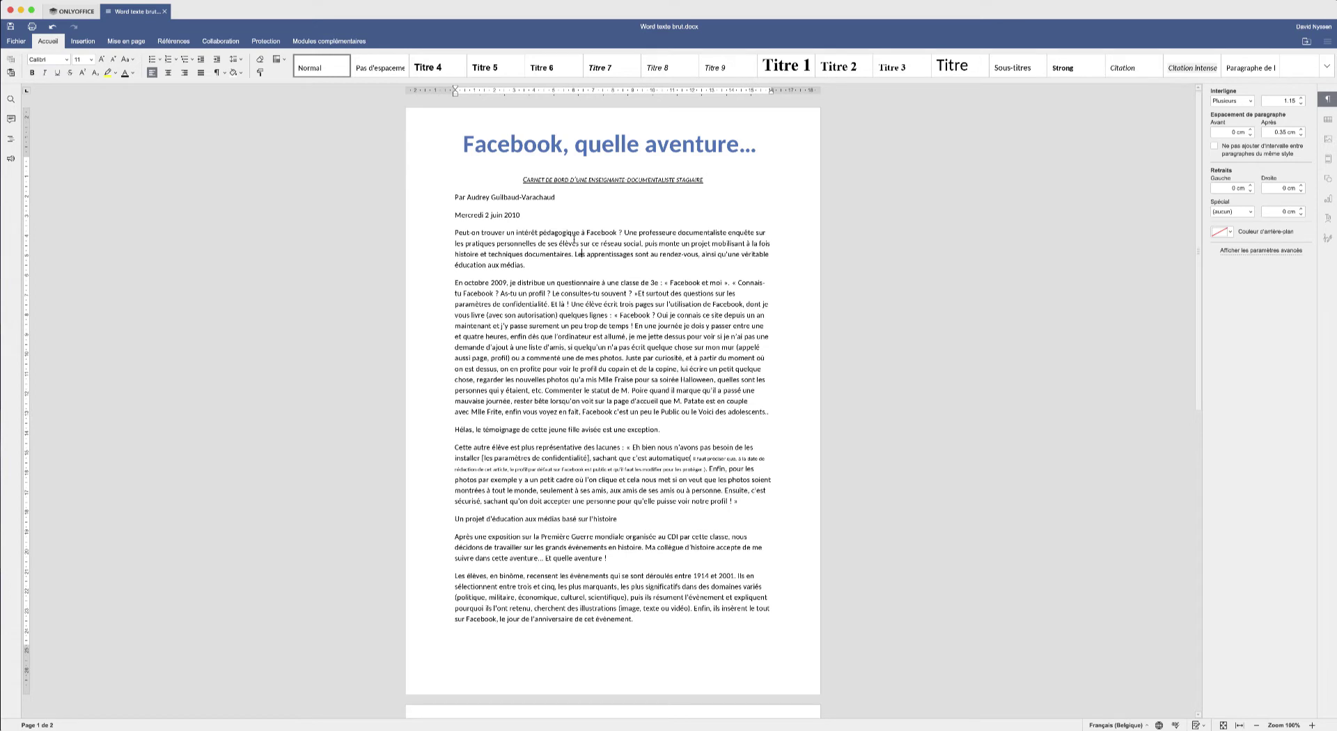
- Format the author line below the subtitle as size 8, italic and right-aligned
left_click_drag(561, 198, 452, 200)
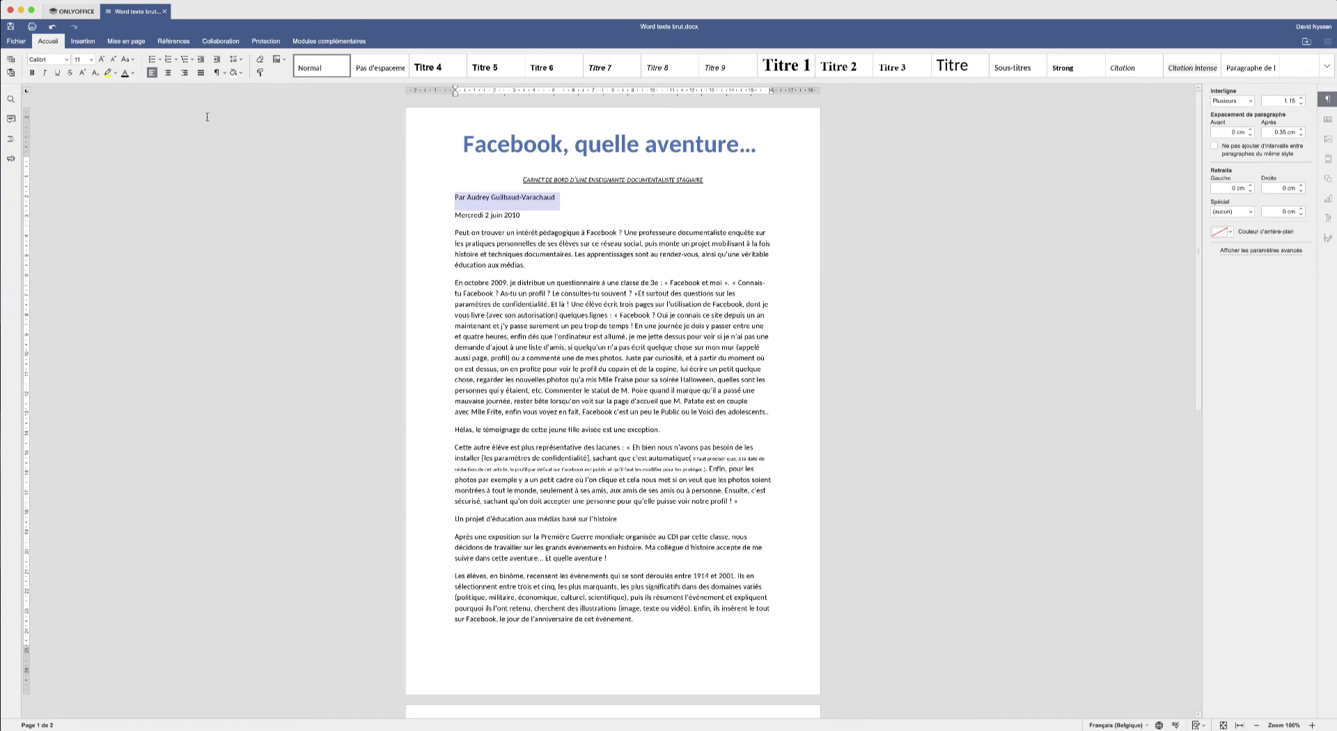
left_click(113, 60)
left_click(113, 60)
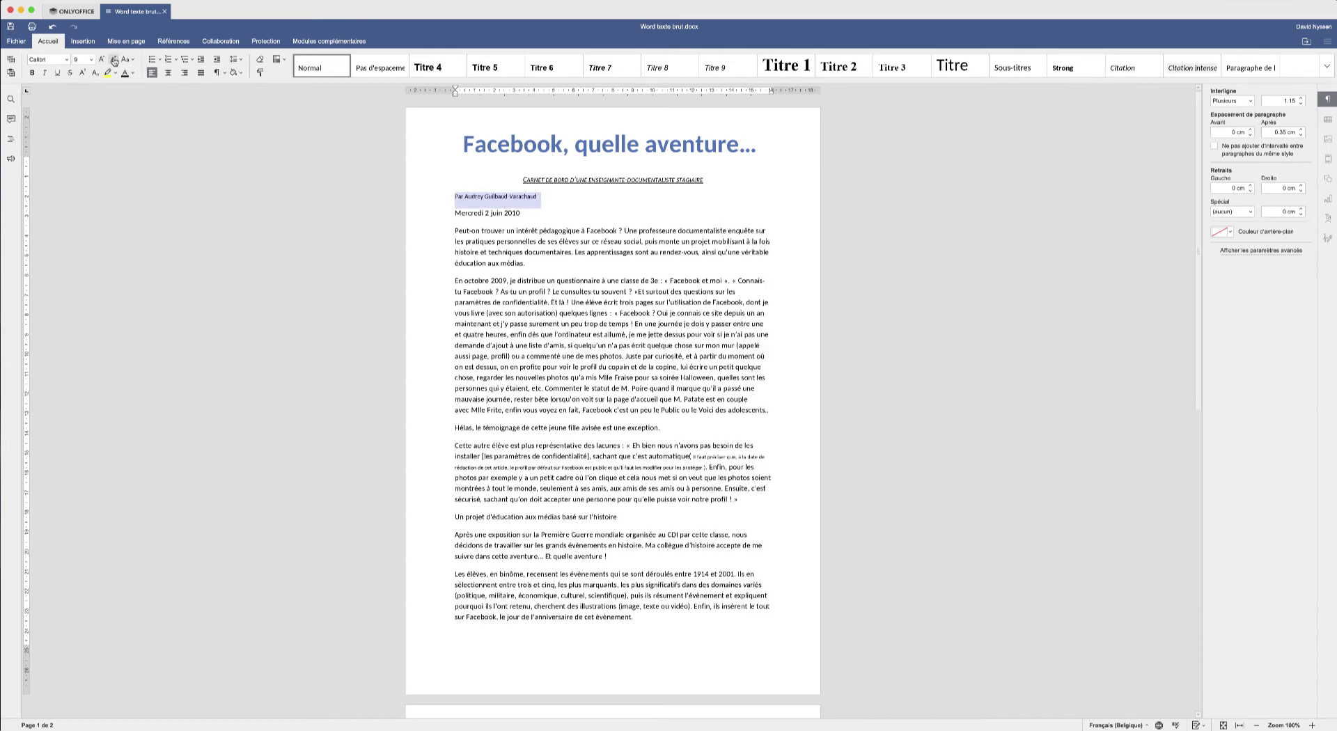
left_click(113, 60)
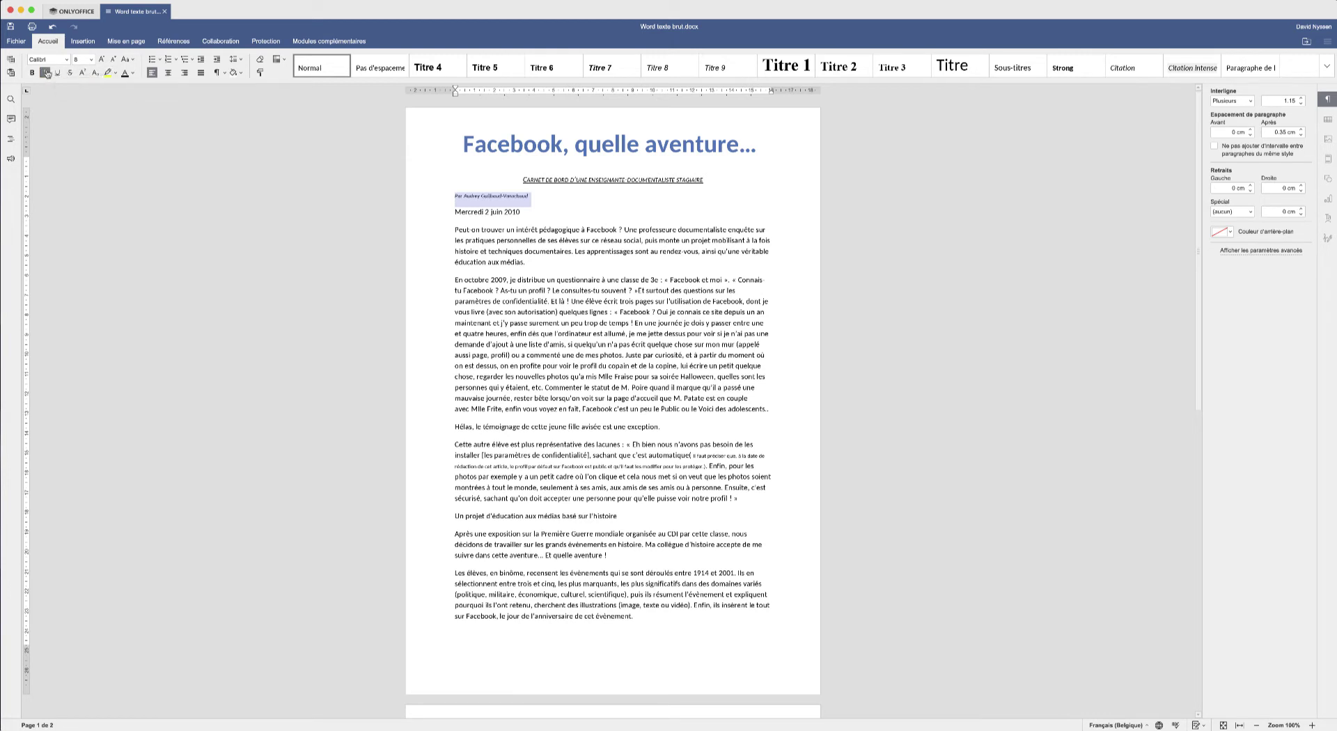
left_click(186, 78)
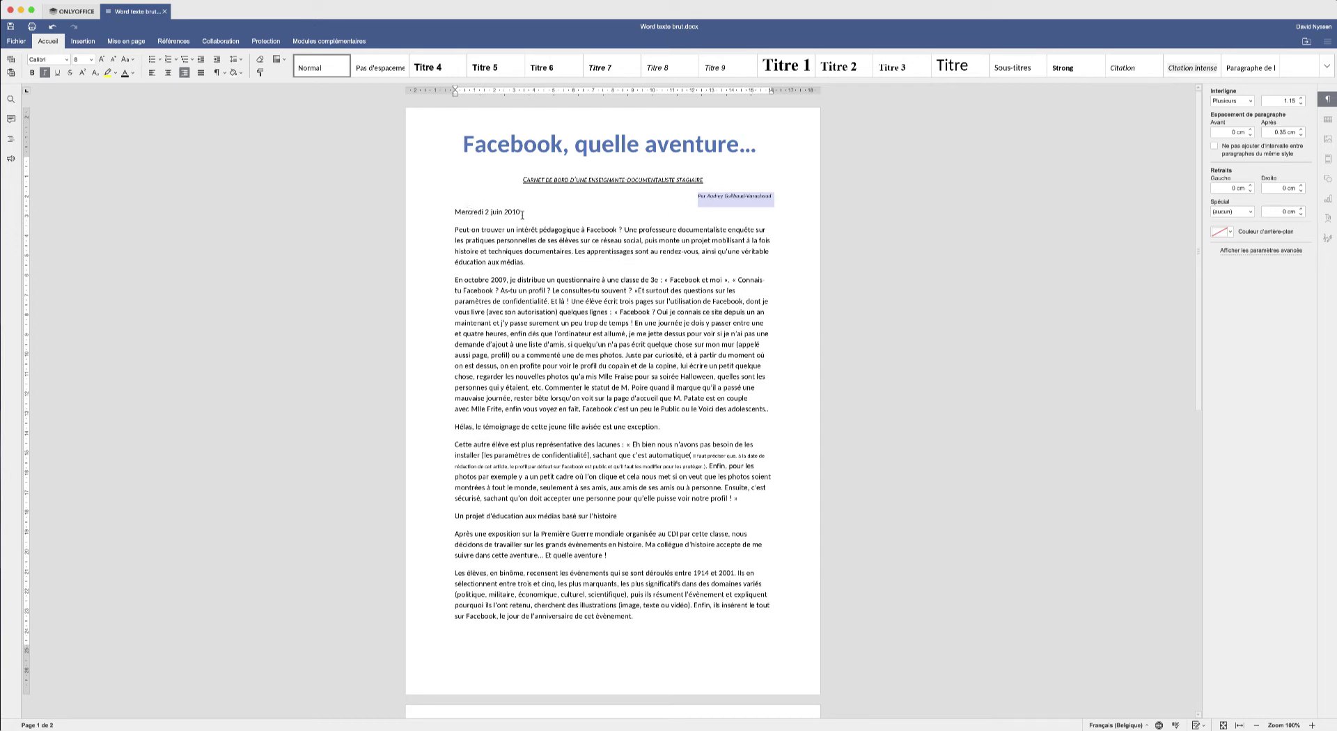
- Make the date line "Mercredi 2 juin 2010" bold
left_click_drag(525, 214, 457, 211)
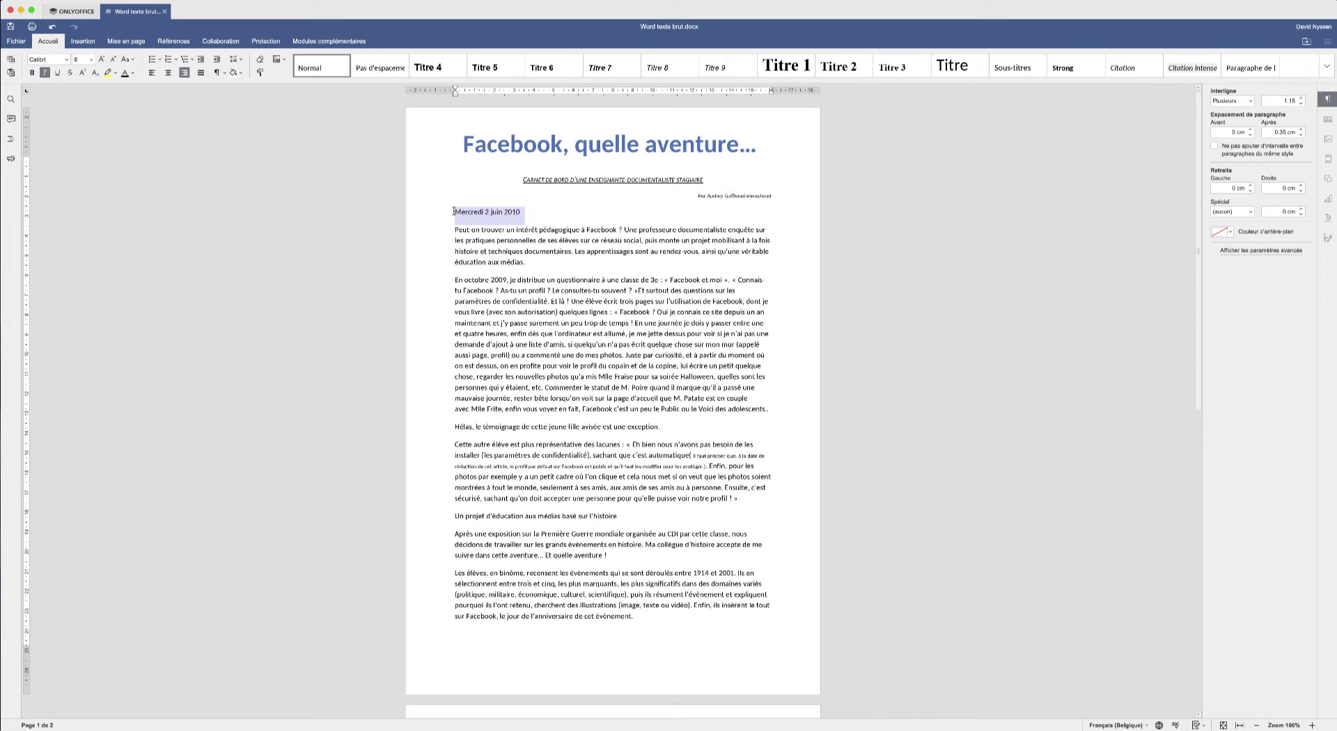
left_click(32, 72)
left_click(474, 262)
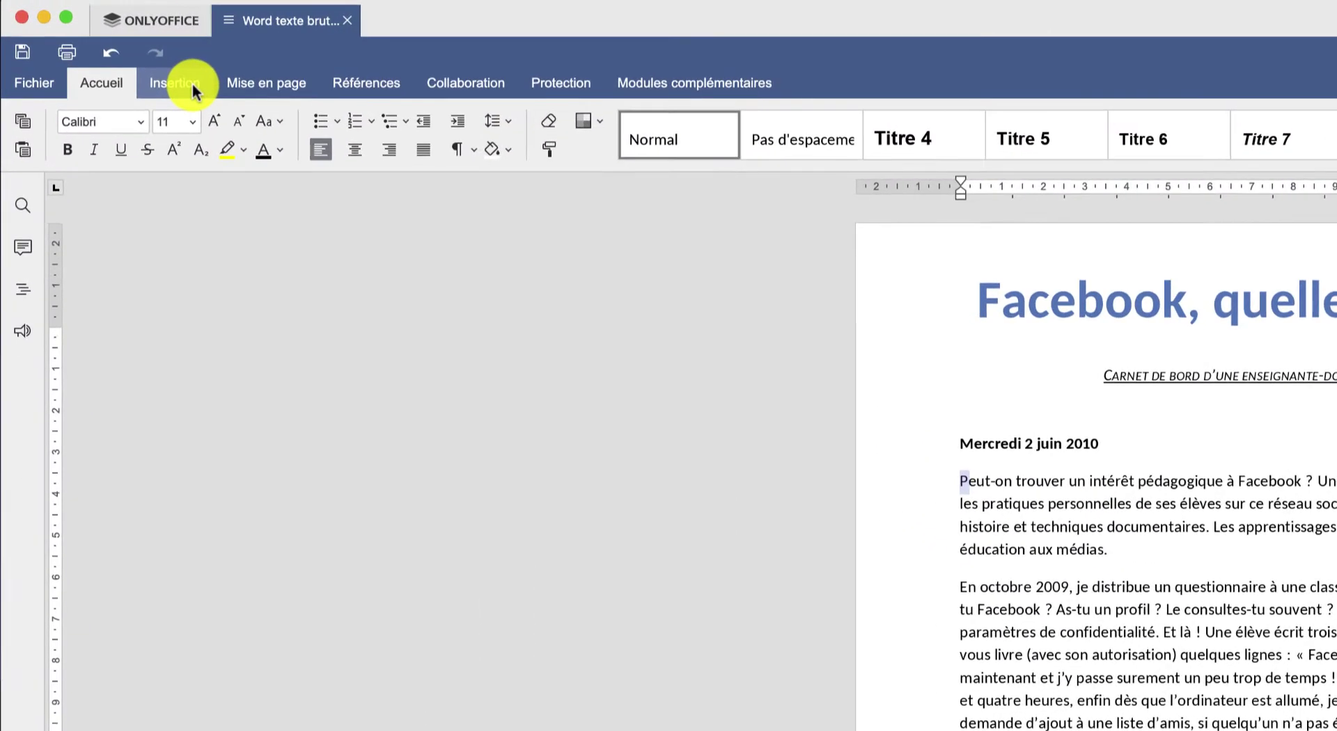
- Add an in-text drop cap (Lettrine, Dans le Texte) to the paragraph beginning "Peut-on trouver un intérêt pédagogique"
left_click(97, 46)
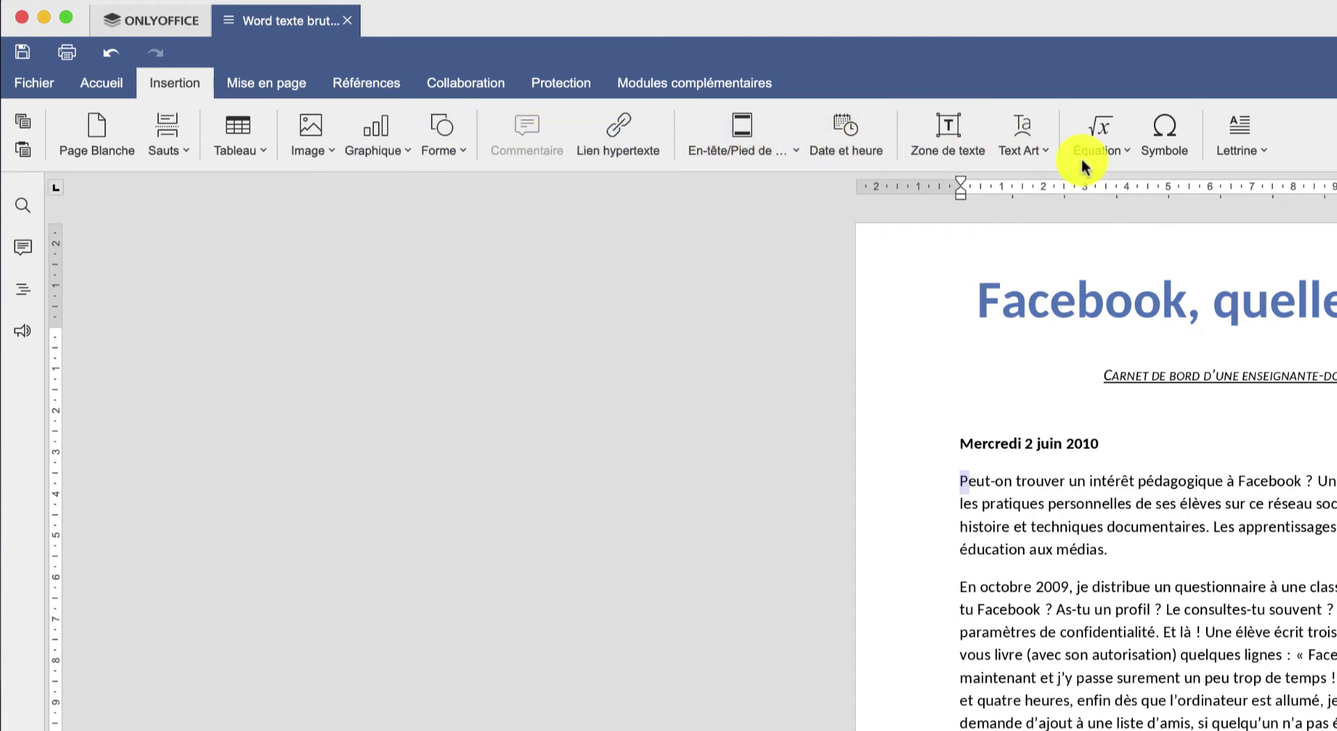
left_click(1259, 161)
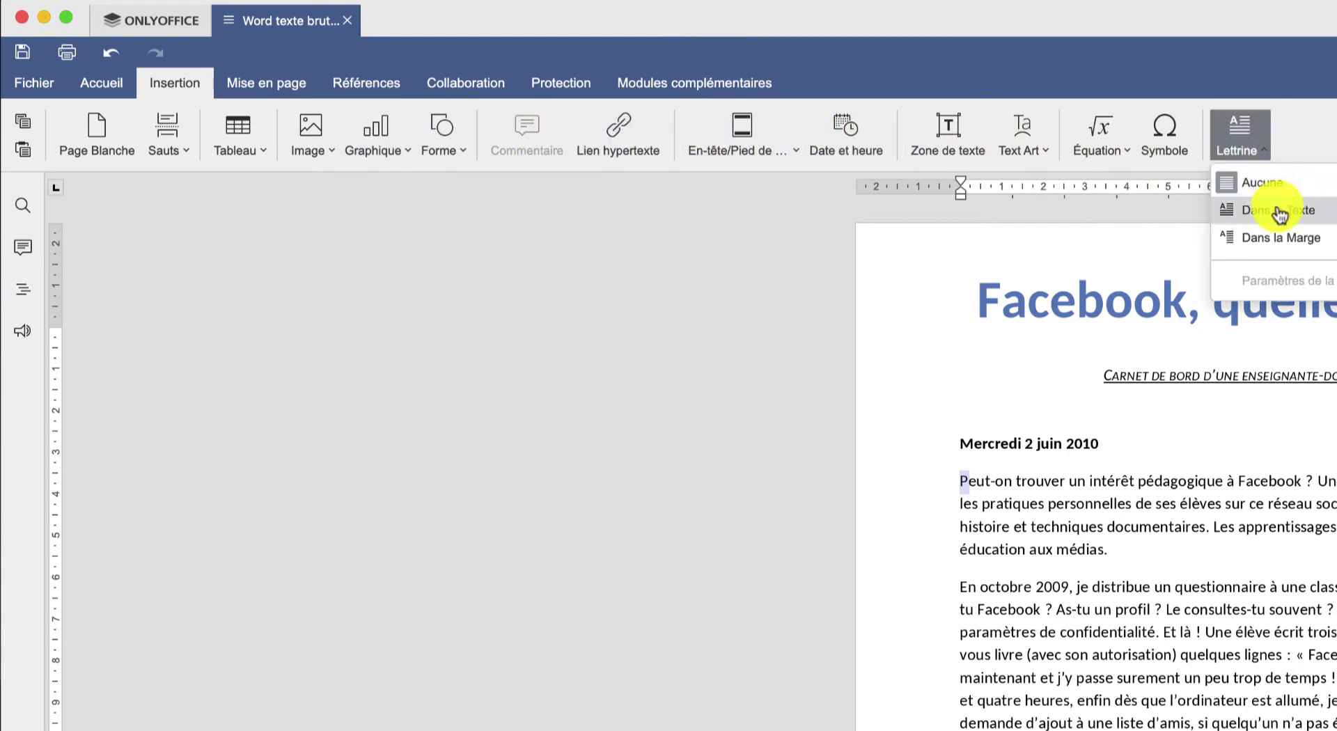
left_click(1277, 210)
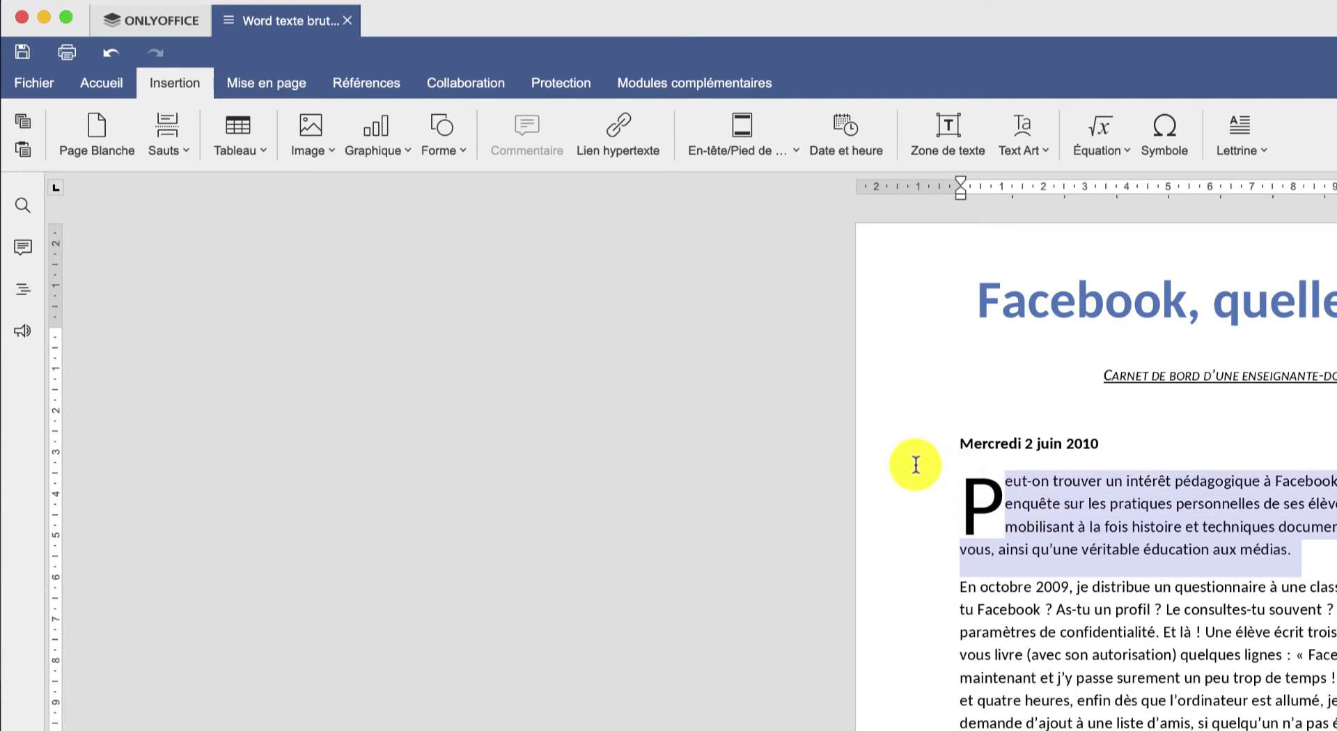
- Justify the drop-cap paragraph
left_click(104, 83)
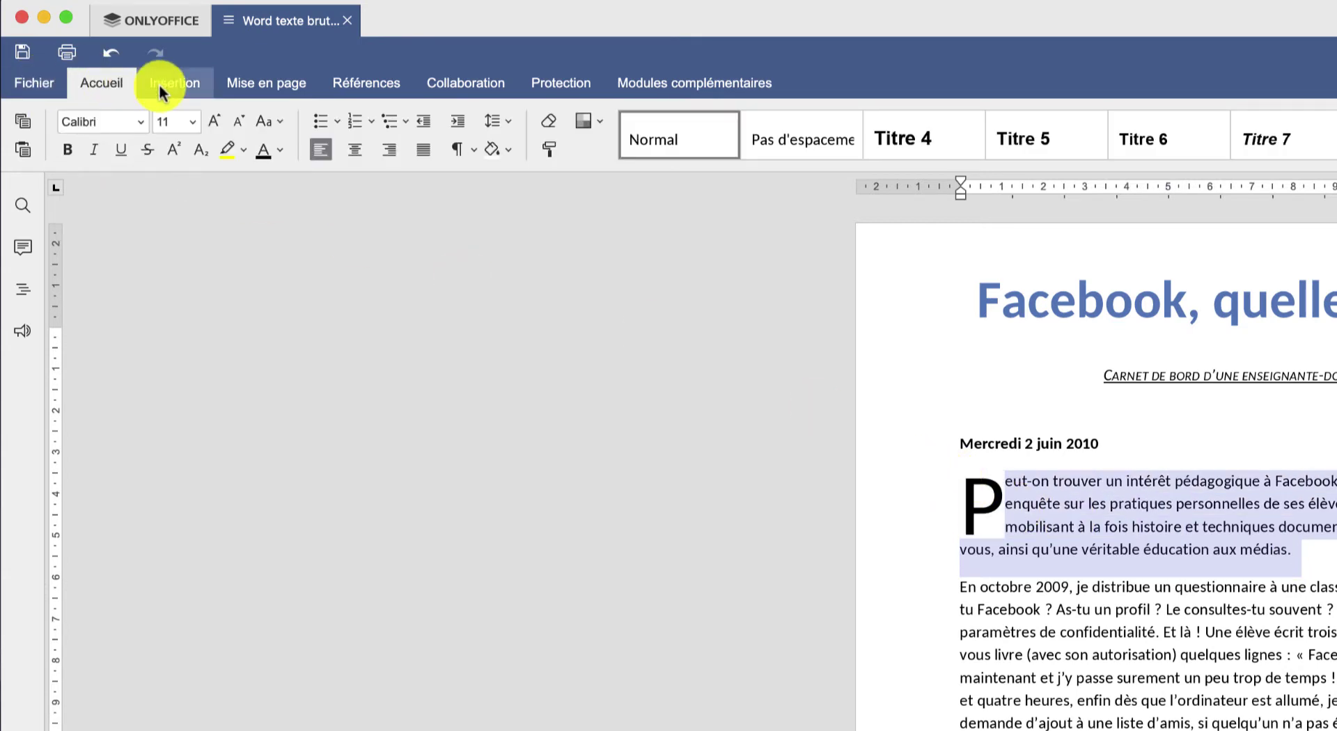
left_click(425, 149)
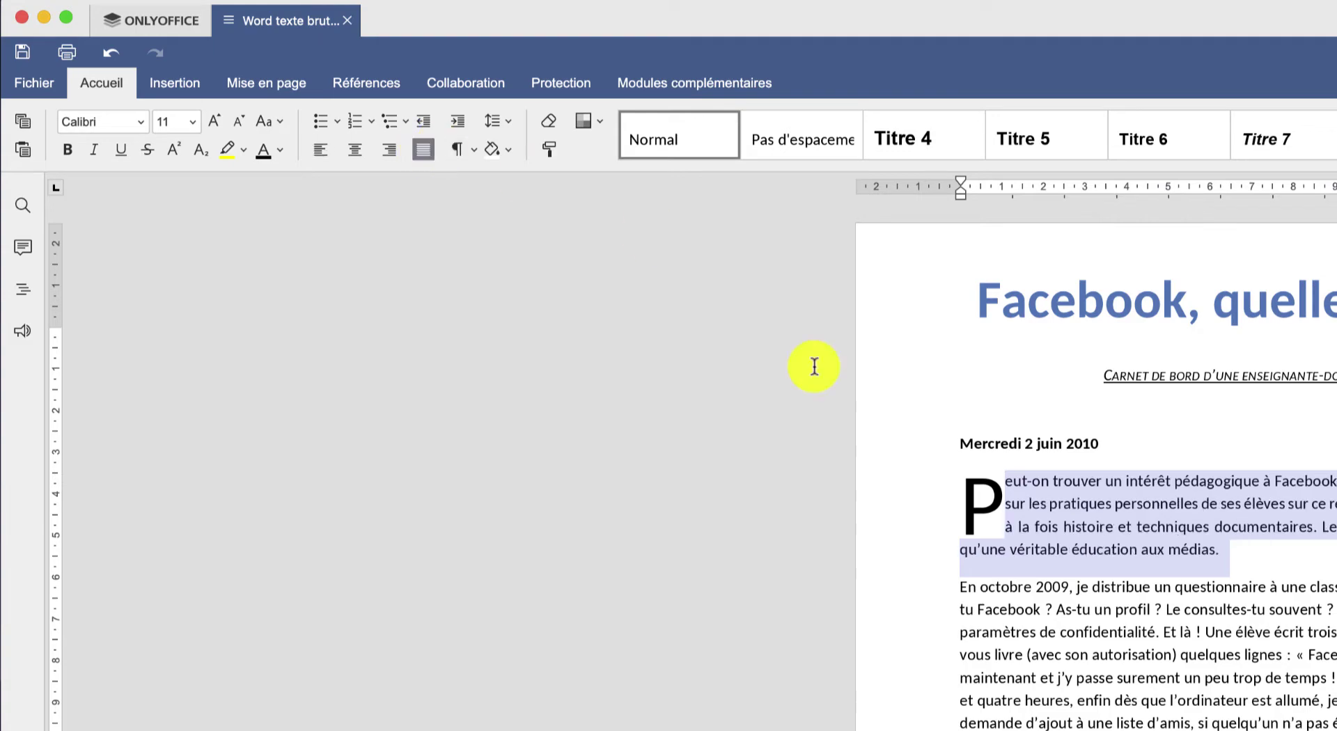
left_click(1052, 630)
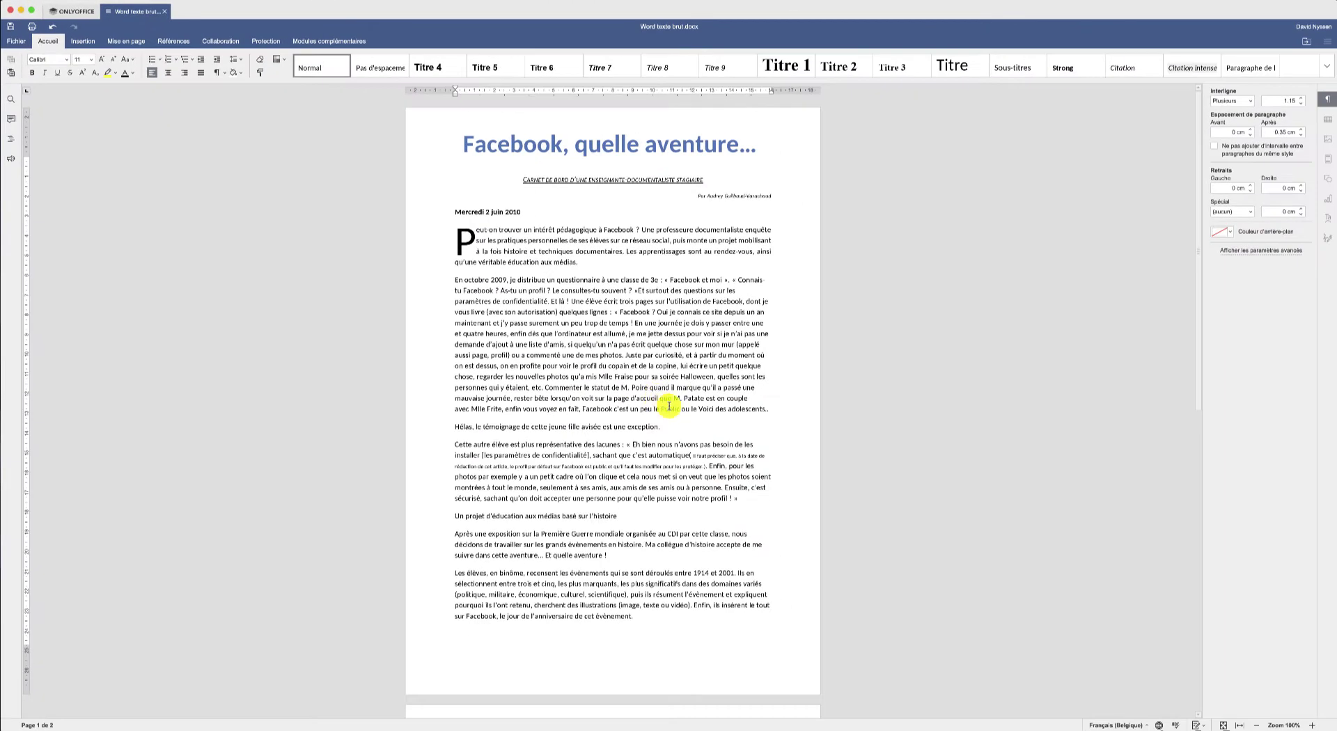
- Justify the paragraph beginning "En octobre 2009" and lay it out in three columns
left_click_drag(770, 410, 448, 282)
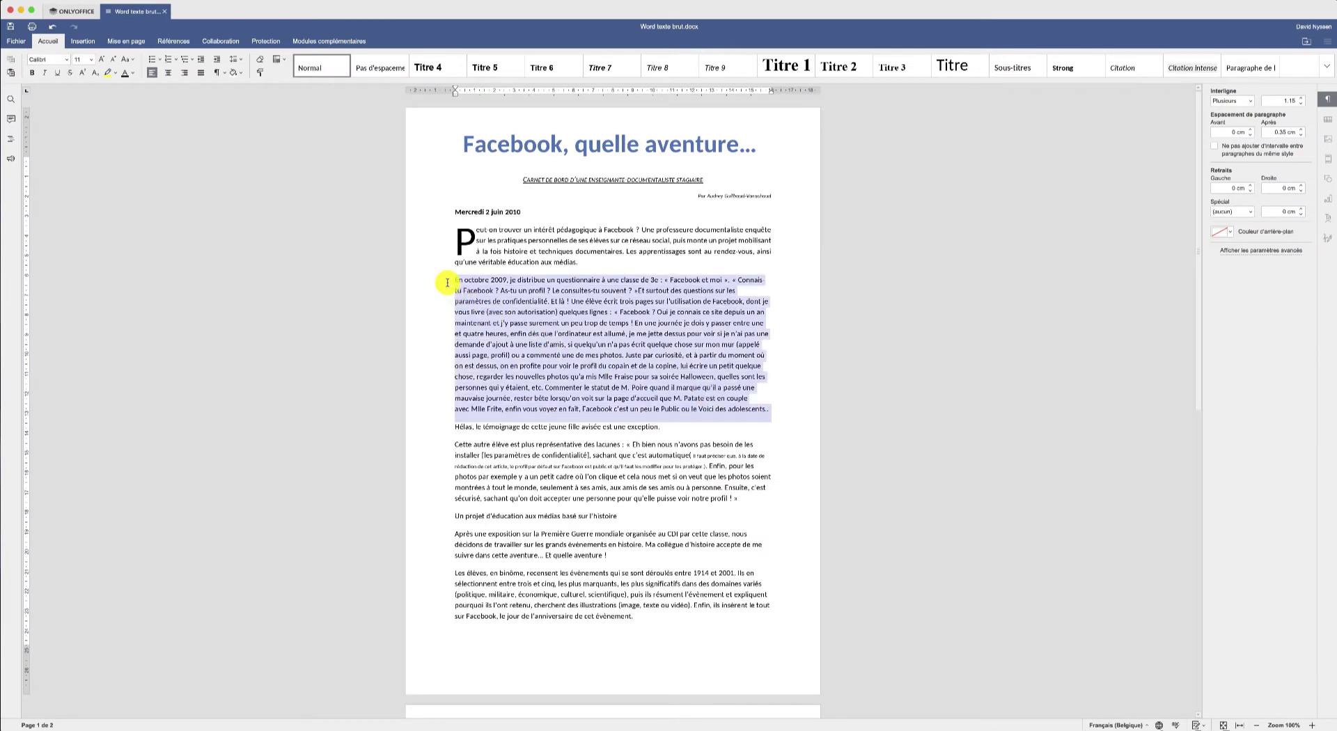
left_click(201, 77)
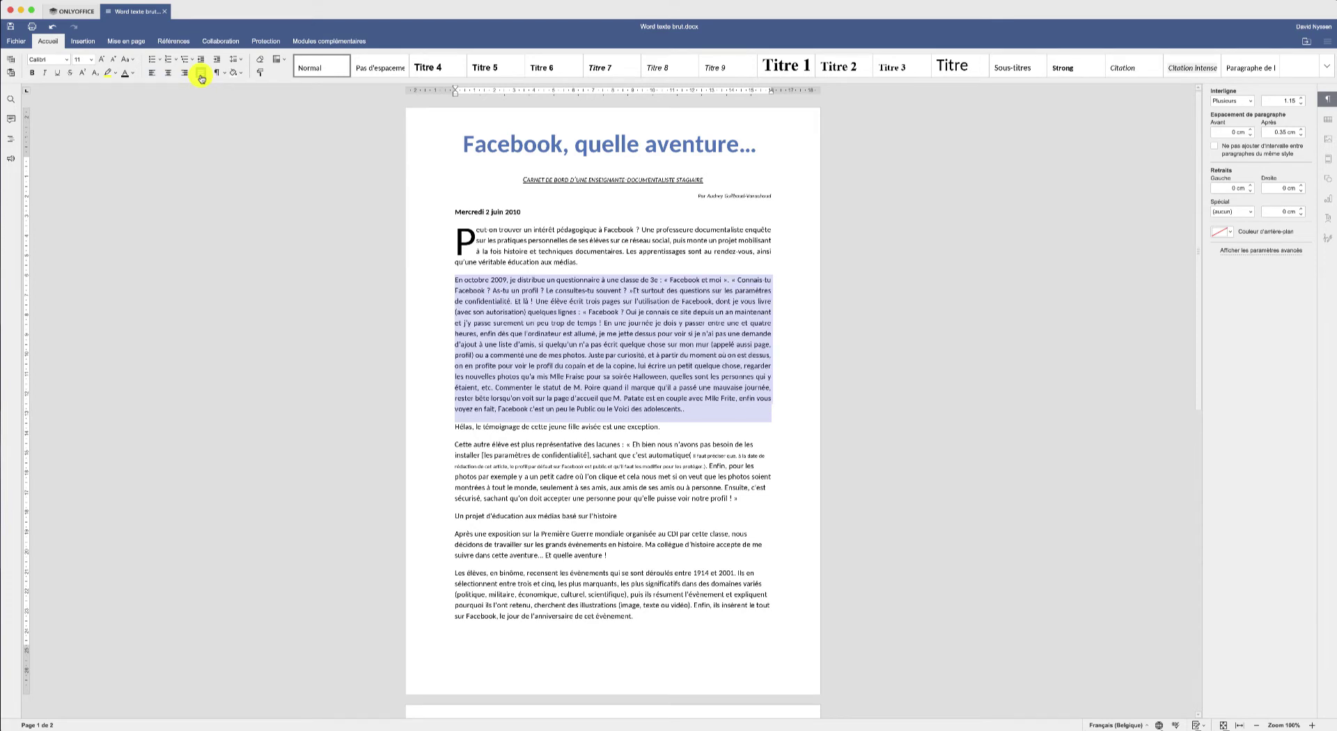
left_click(134, 44)
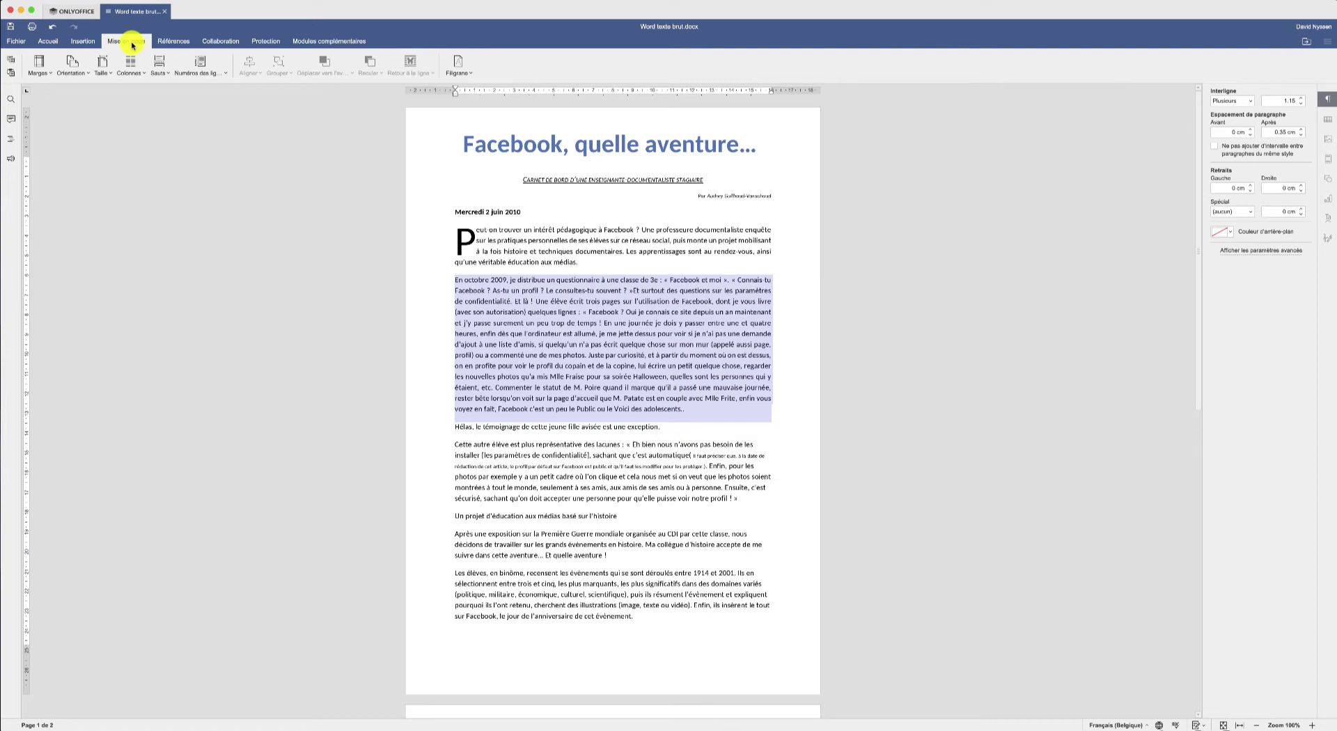
left_click(131, 64)
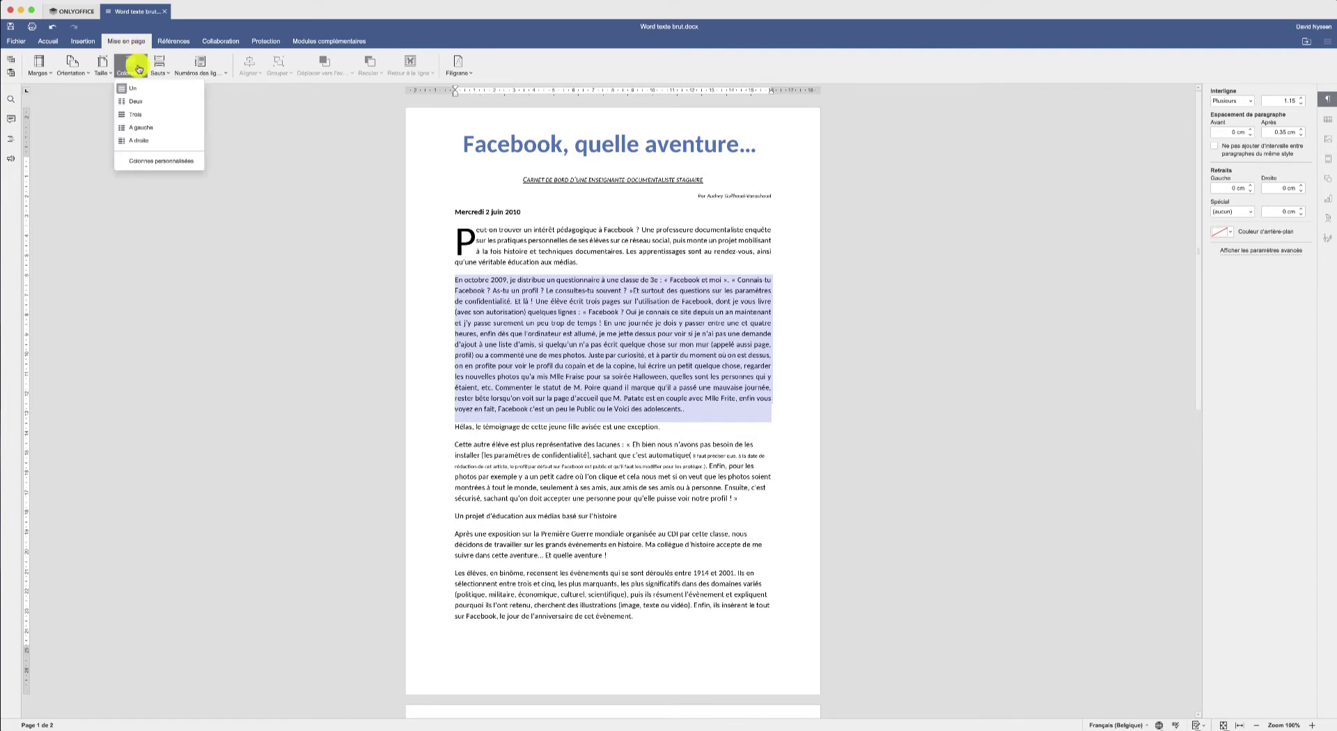
left_click(137, 114)
left_click(699, 583)
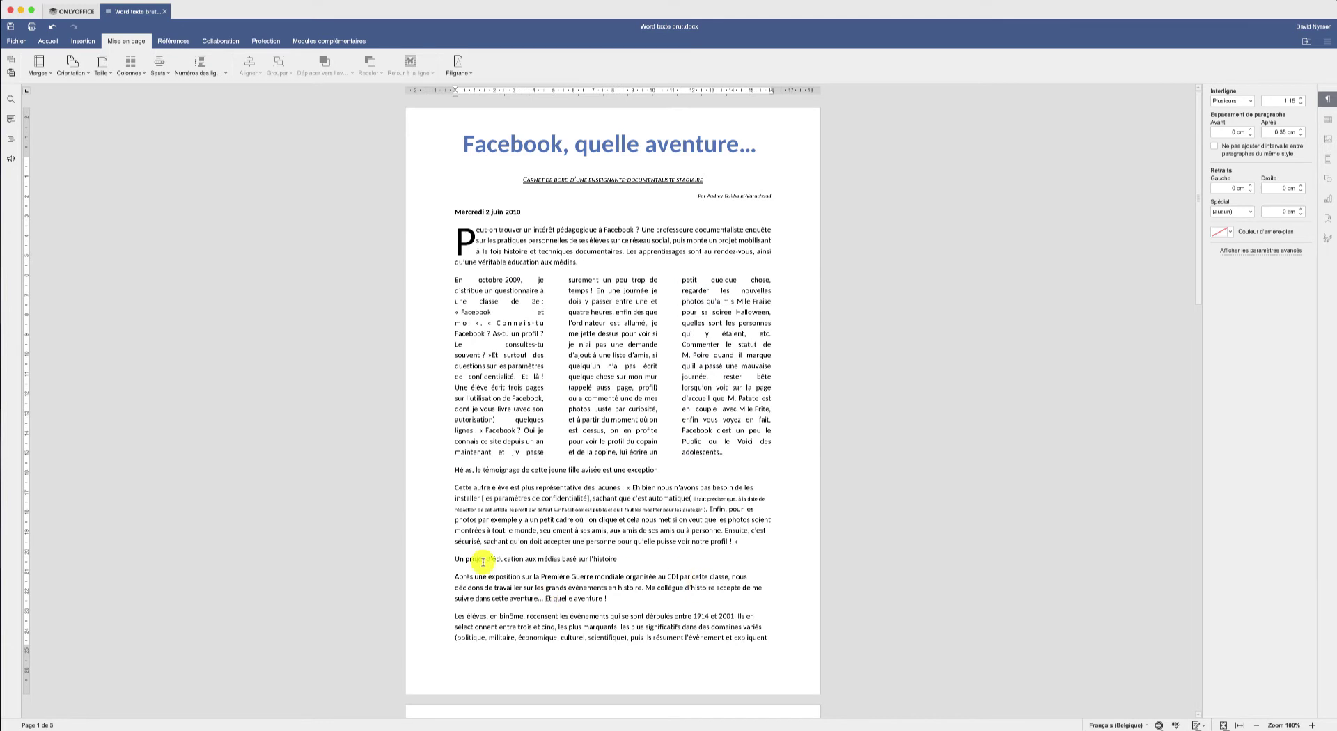
- Insert an empty line above the sentence "Hélas, le témoignage de cette jeune fille avisée est une exception." and format the sentence bold, red and centred
double_click(458, 471)
key("Return")
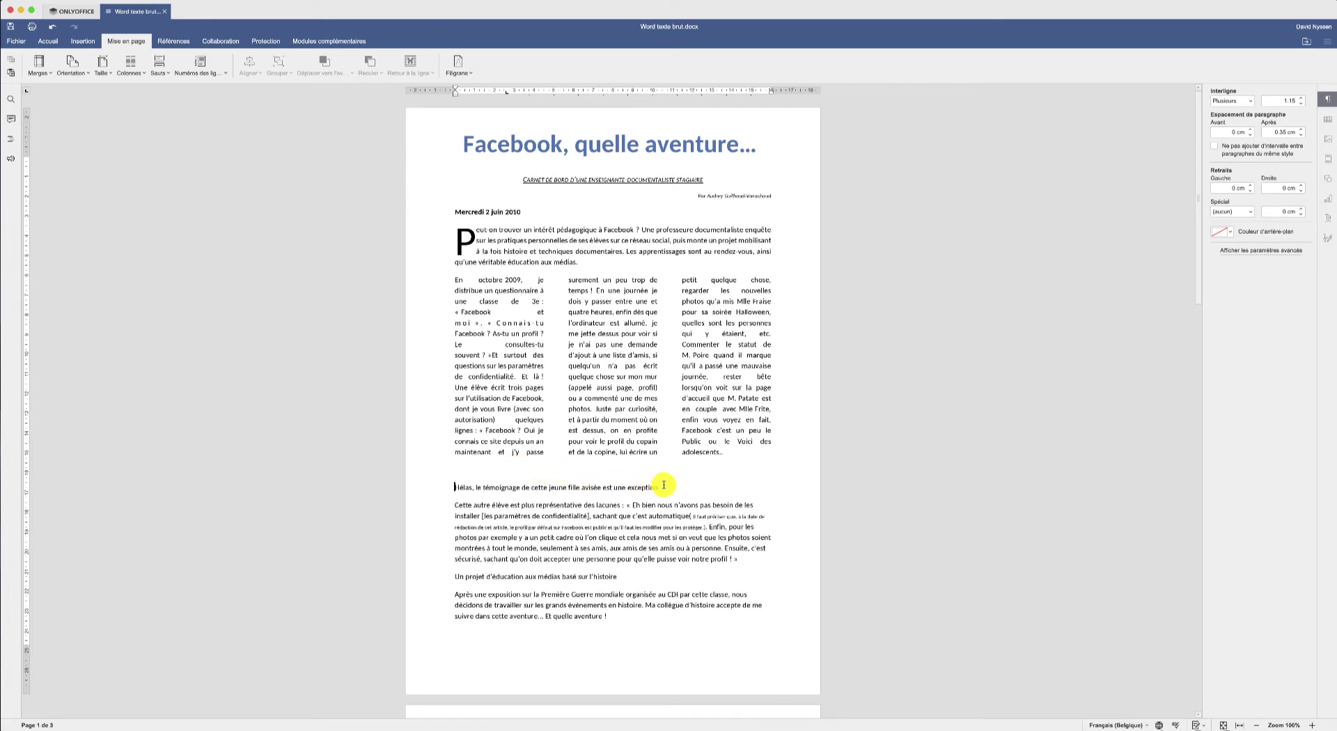
left_click_drag(673, 488, 449, 482)
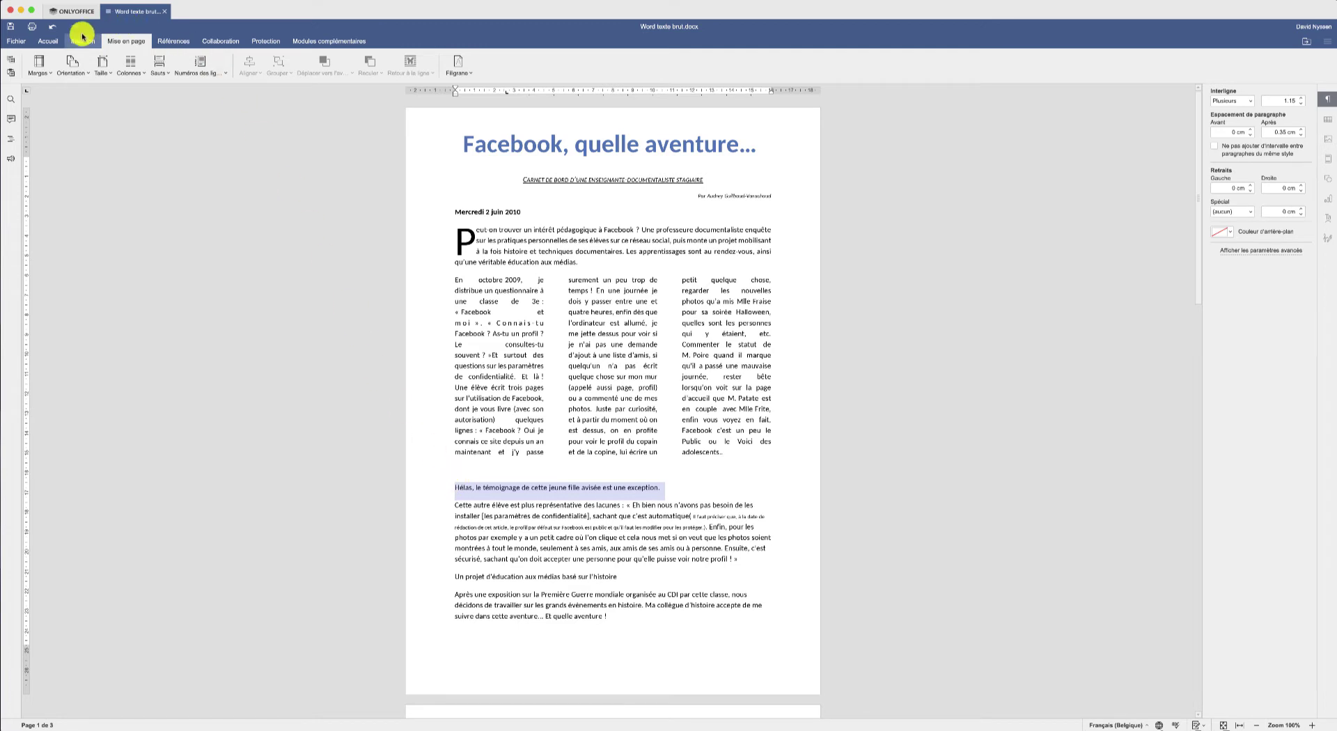
left_click(55, 40)
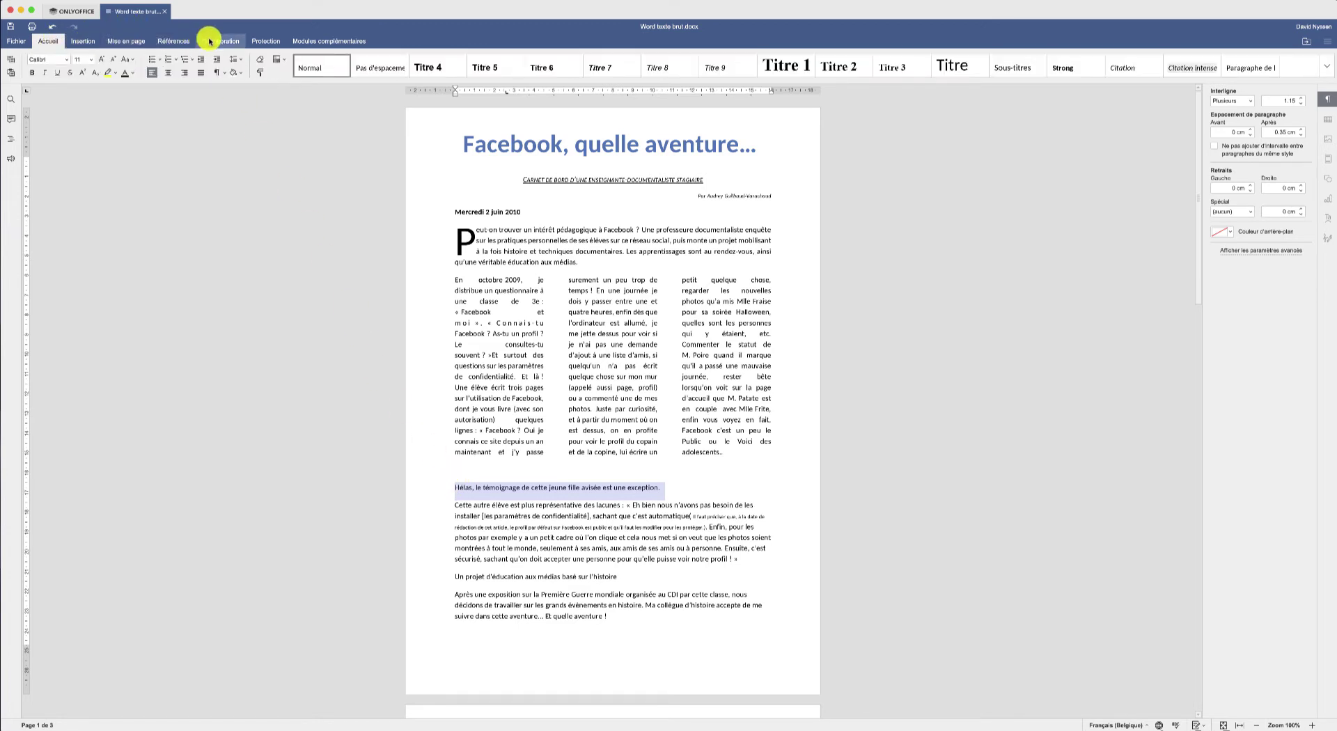
left_click(32, 74)
left_click(132, 74)
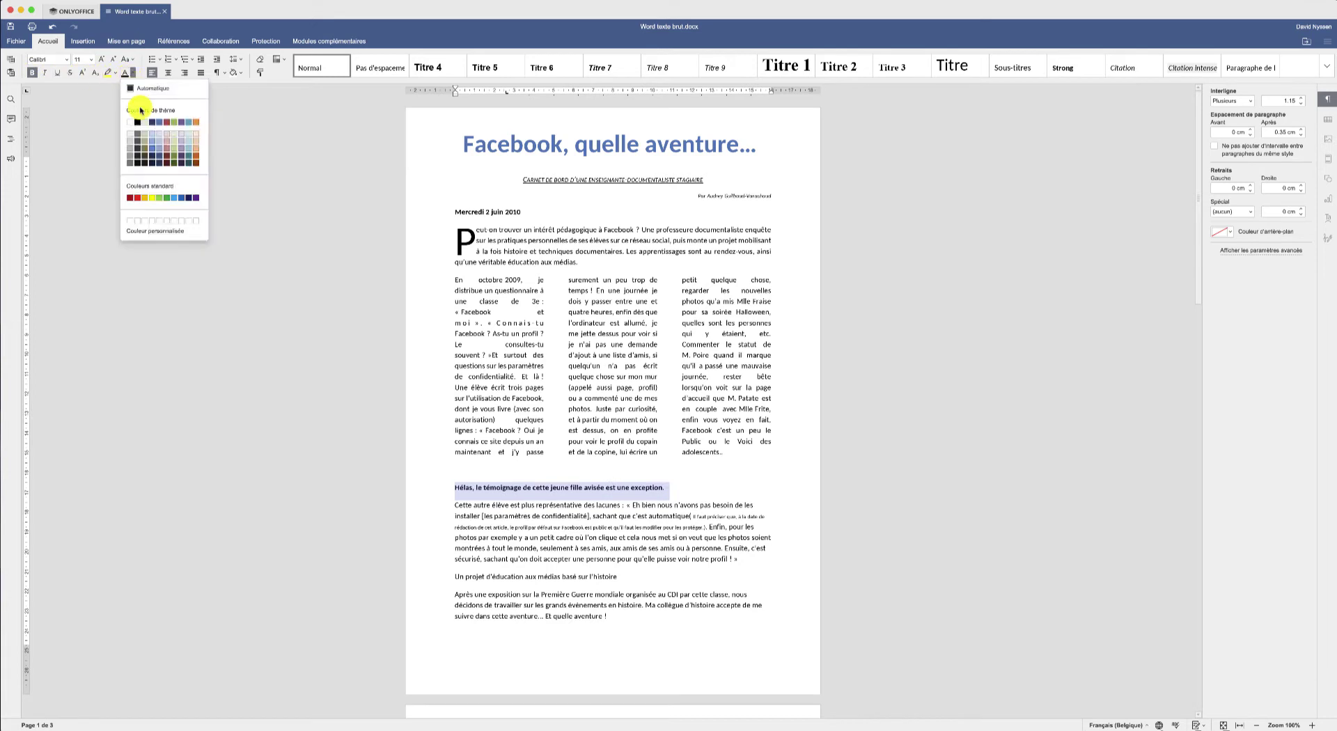
left_click(138, 200)
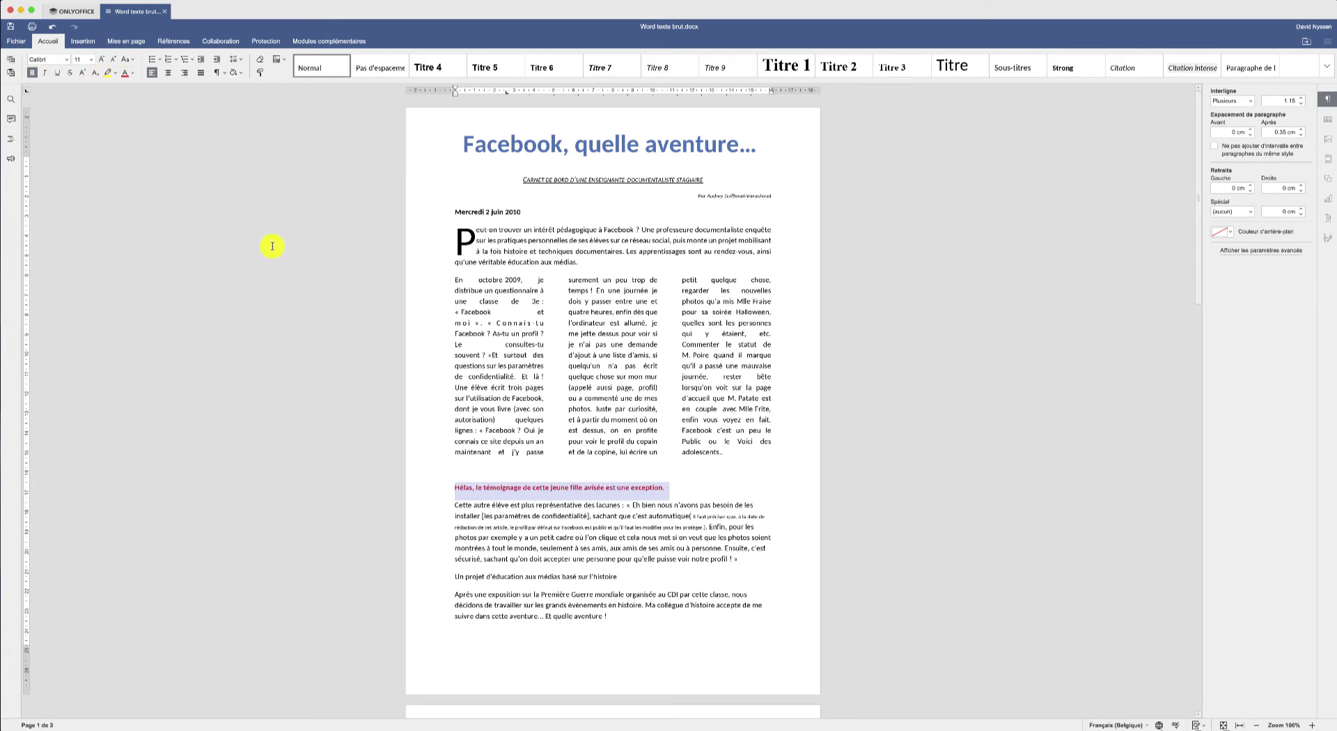
left_click(170, 73)
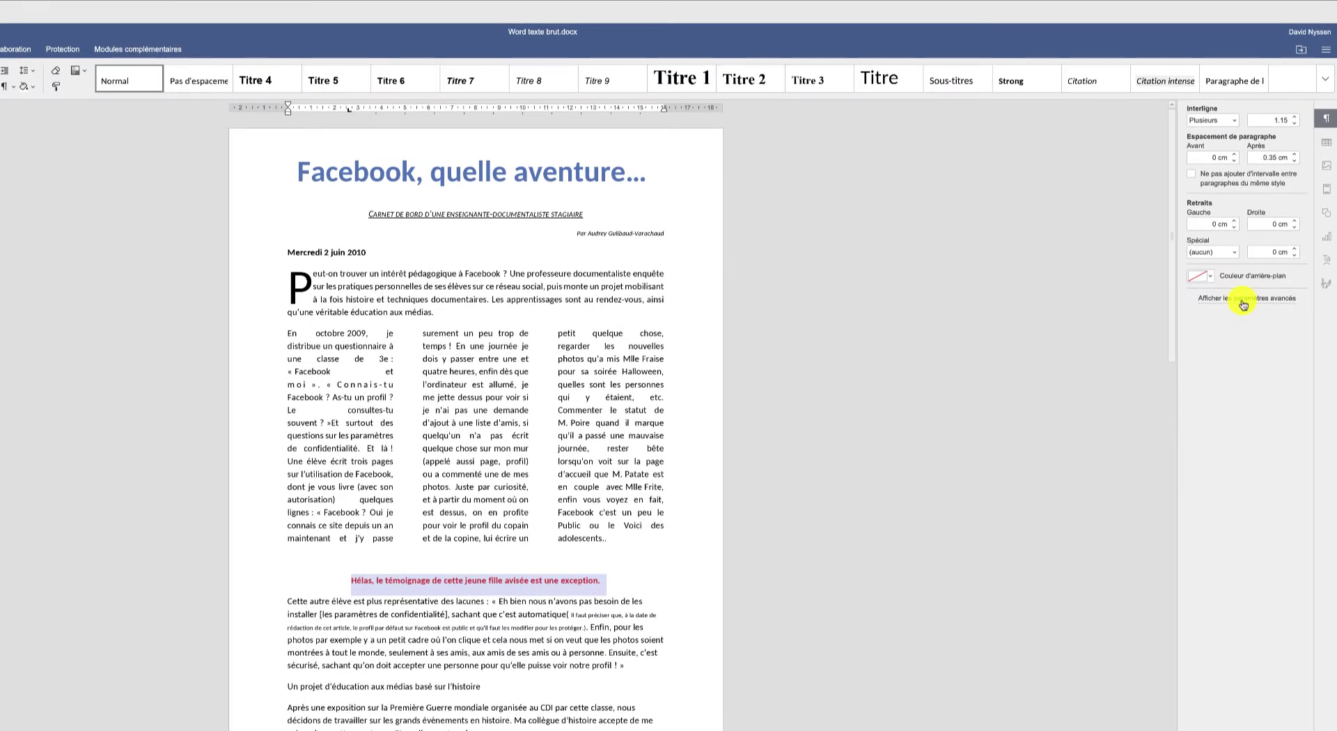
- In the "Hélas" line's advanced paragraph settings, set the border size to 1.5 pt and the border colour to blue
left_click(1243, 304)
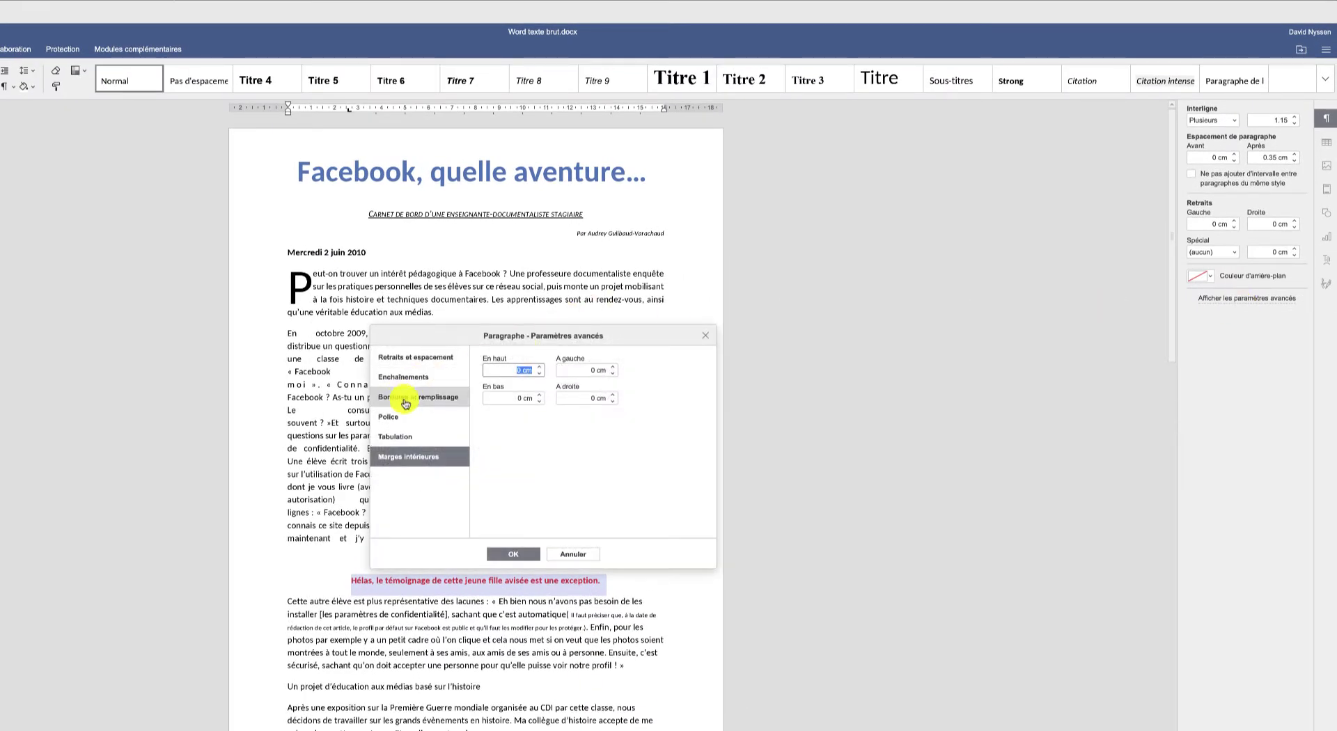
left_click(405, 400)
left_click_drag(442, 334, 503, 263)
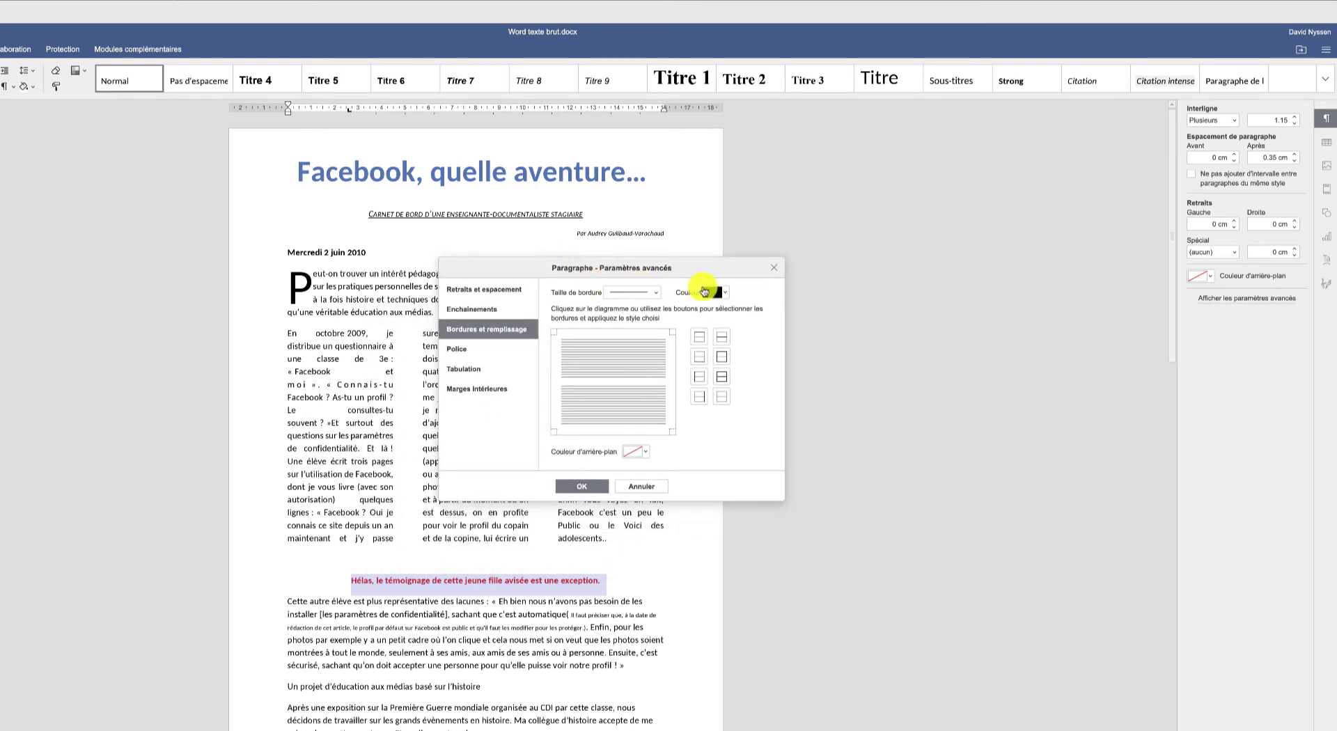
left_click(656, 294)
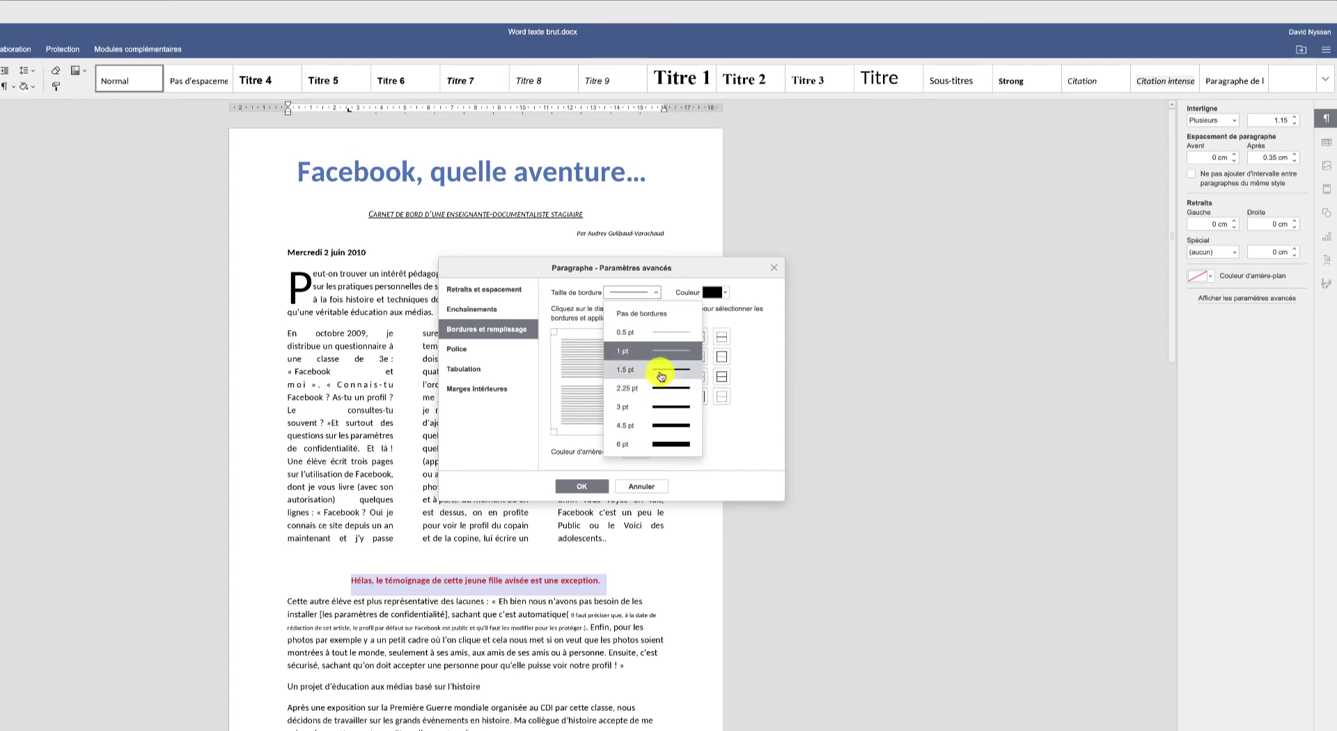
left_click(661, 376)
left_click(726, 293)
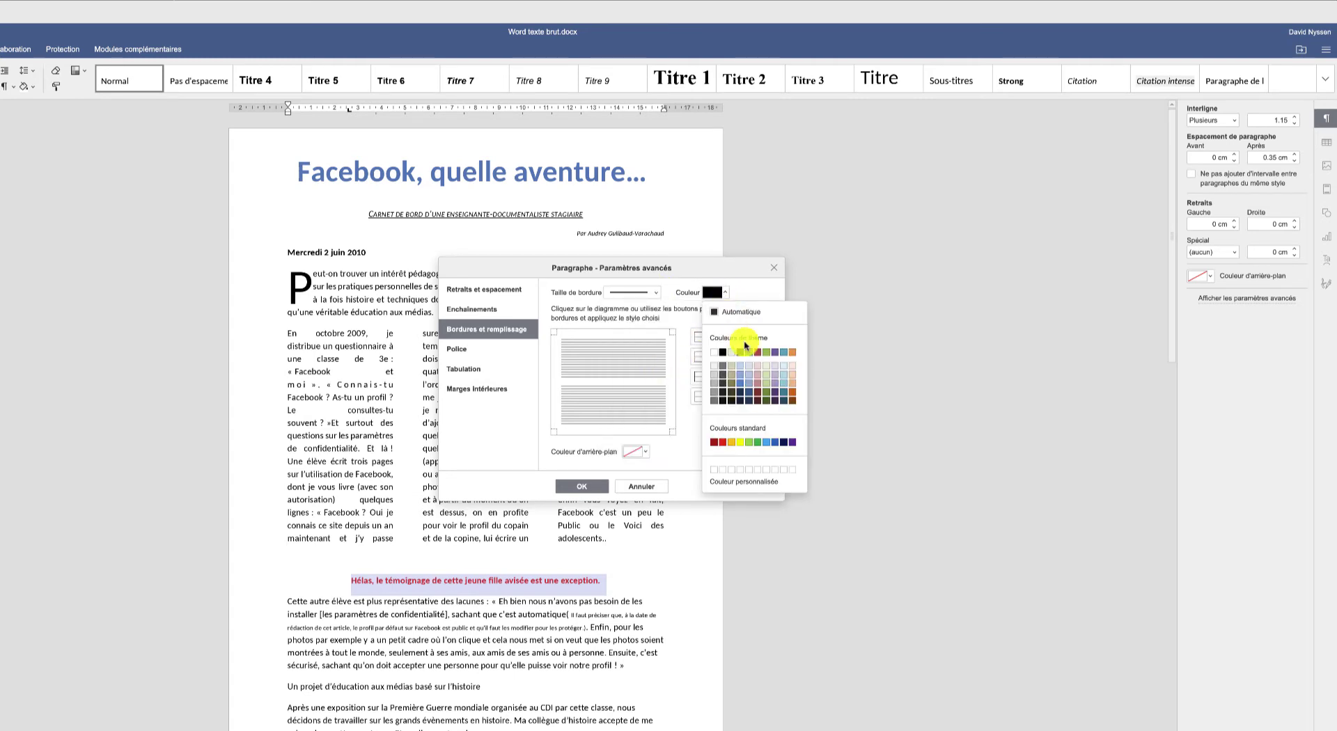
left_click(740, 383)
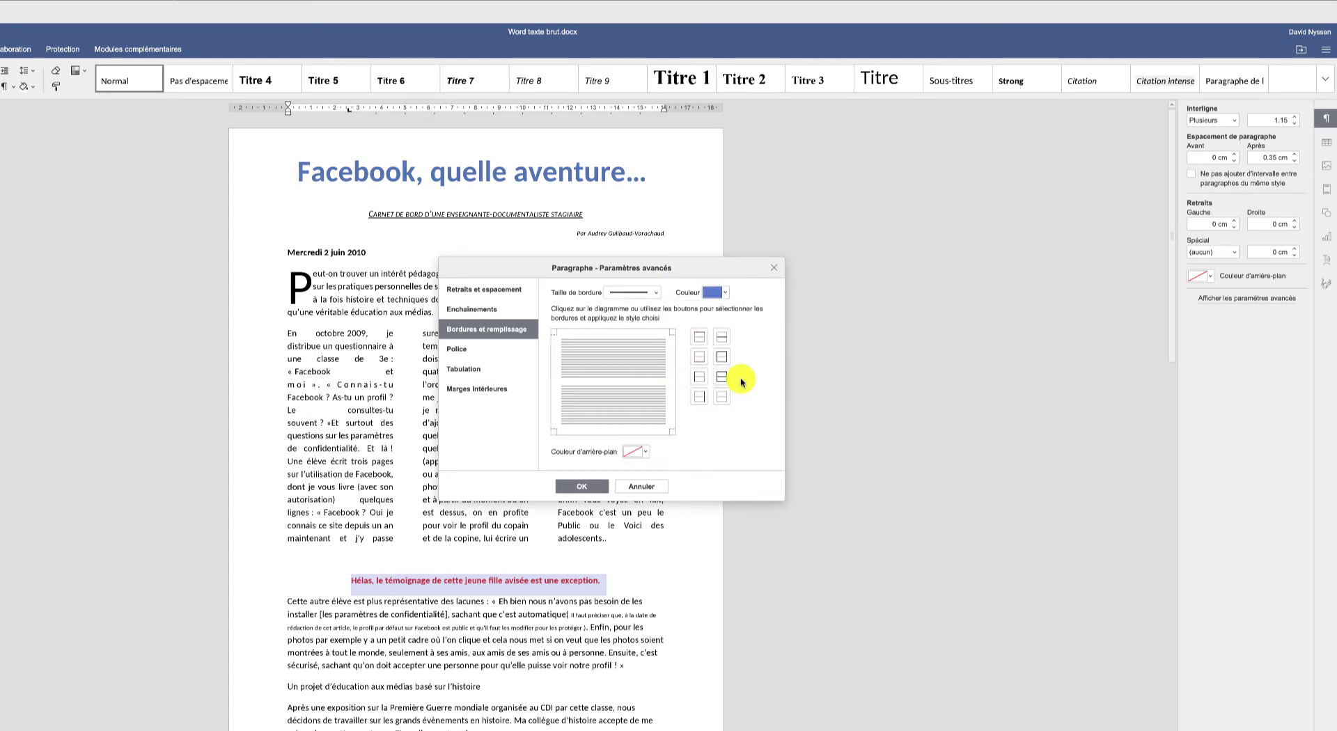
- Add borders to both the top and bottom edges of the "Hélas" paragraph
left_click(702, 340)
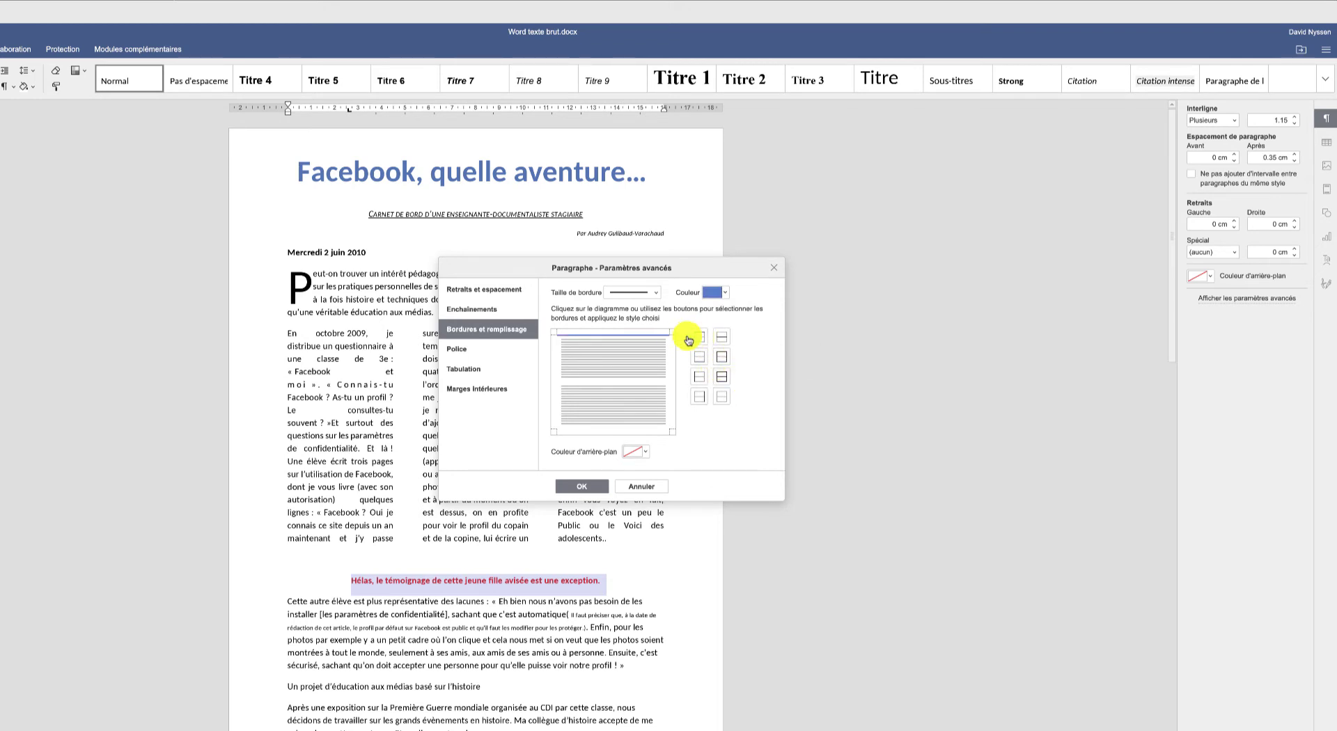
left_click(701, 358)
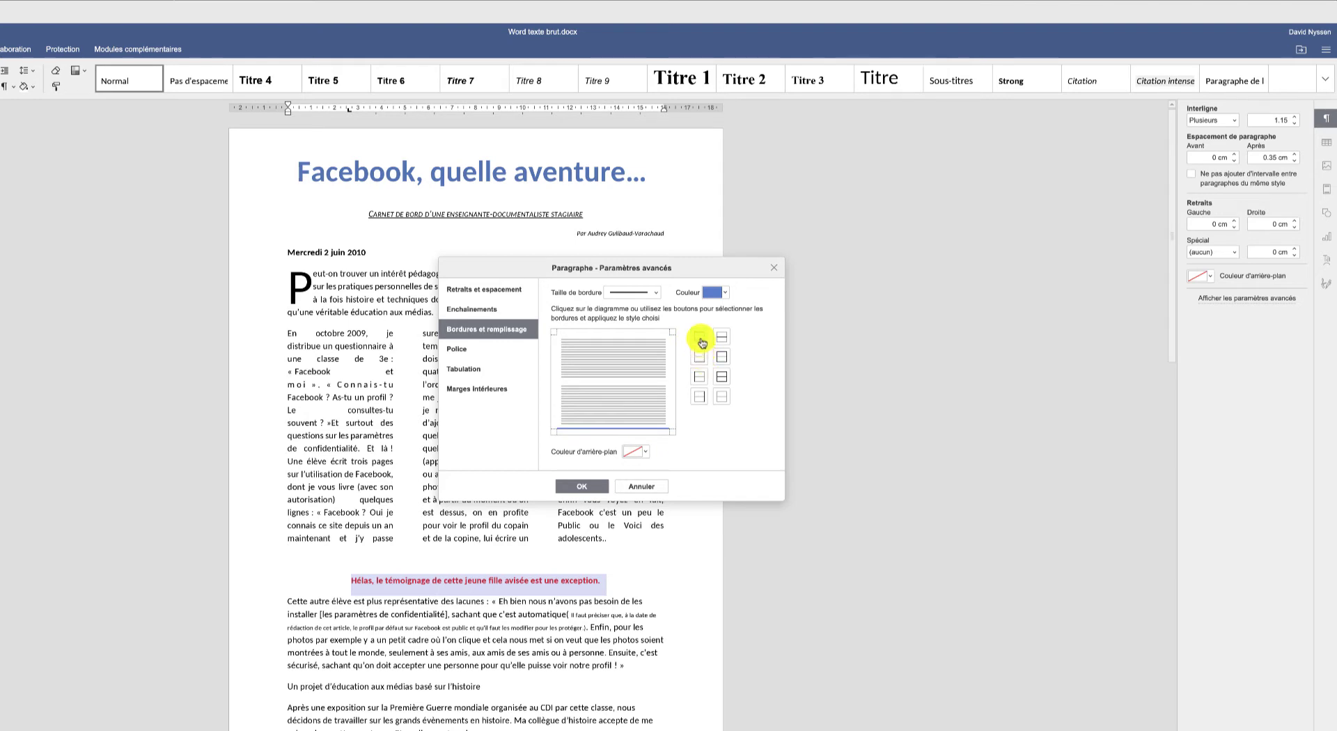
left_click(701, 339)
left_click(699, 358)
left_click(700, 339)
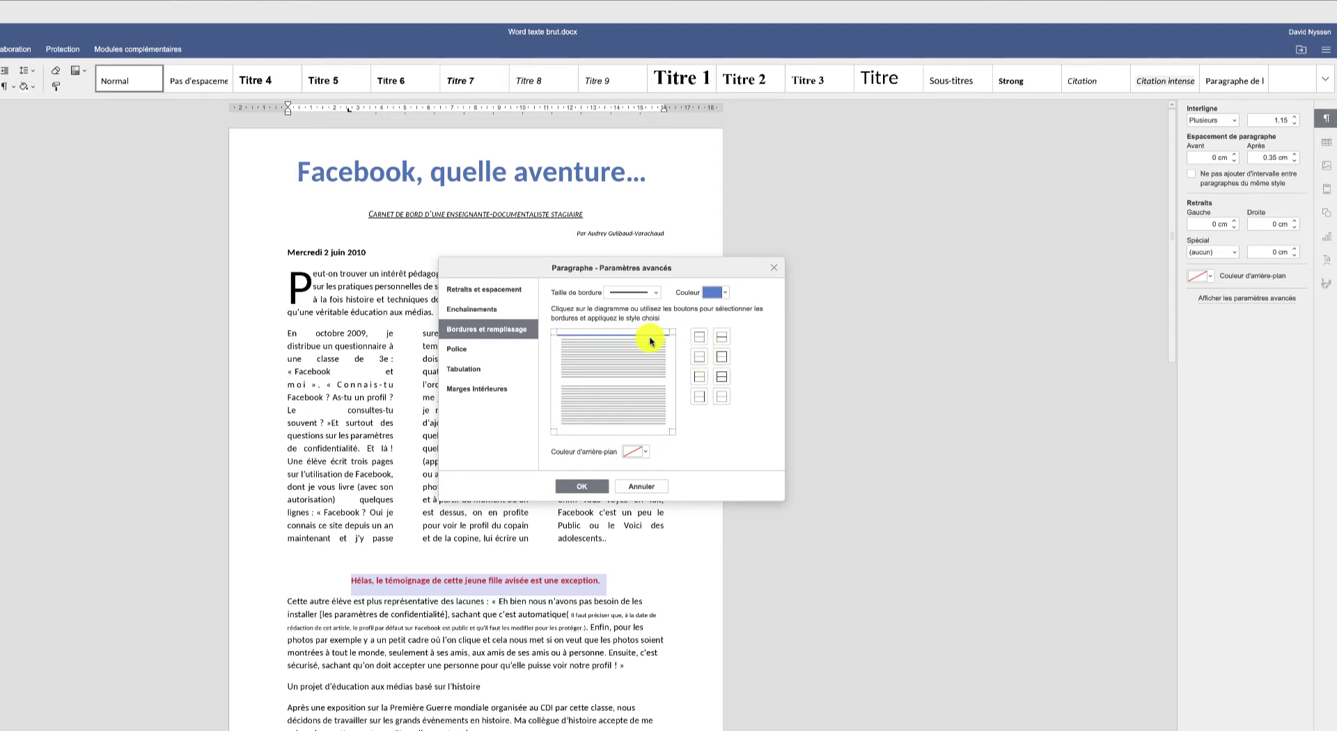
left_click(620, 430)
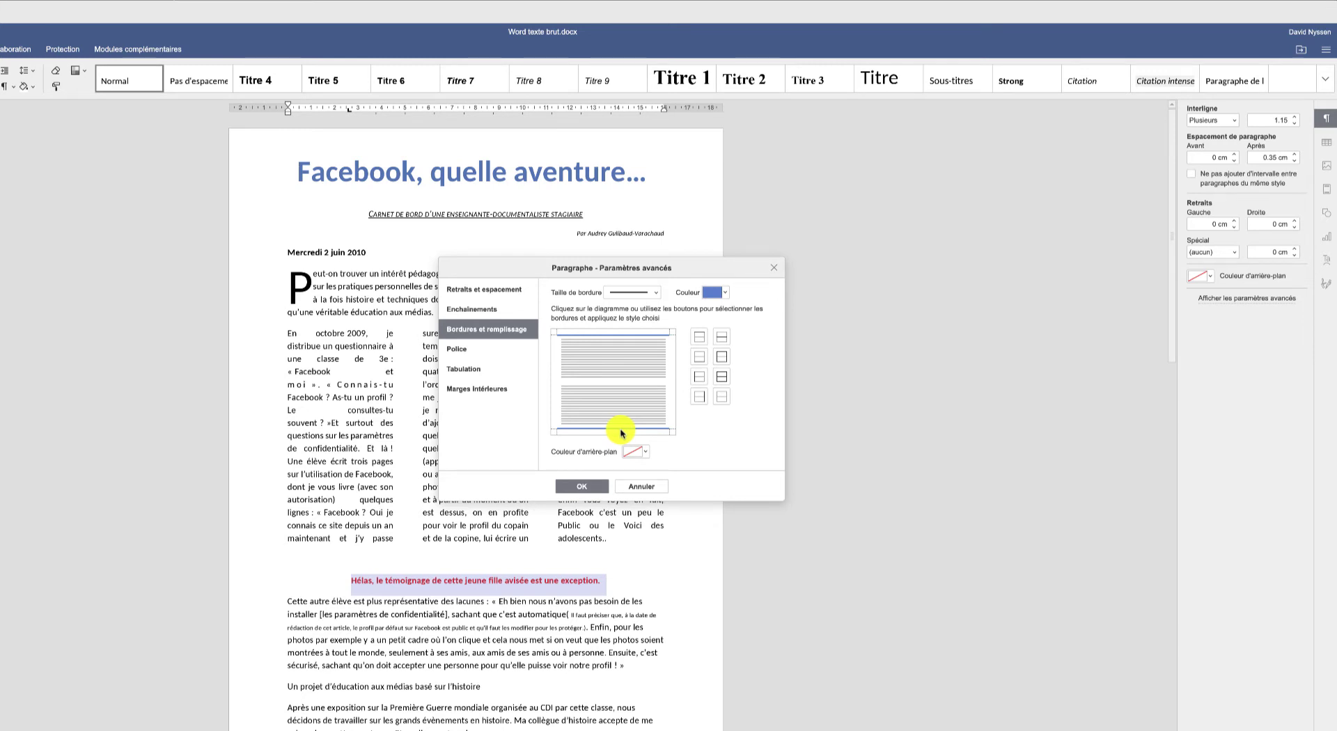
- Give the "Hélas" paragraph a yellow background and apply the border and fill settings
left_click(646, 453)
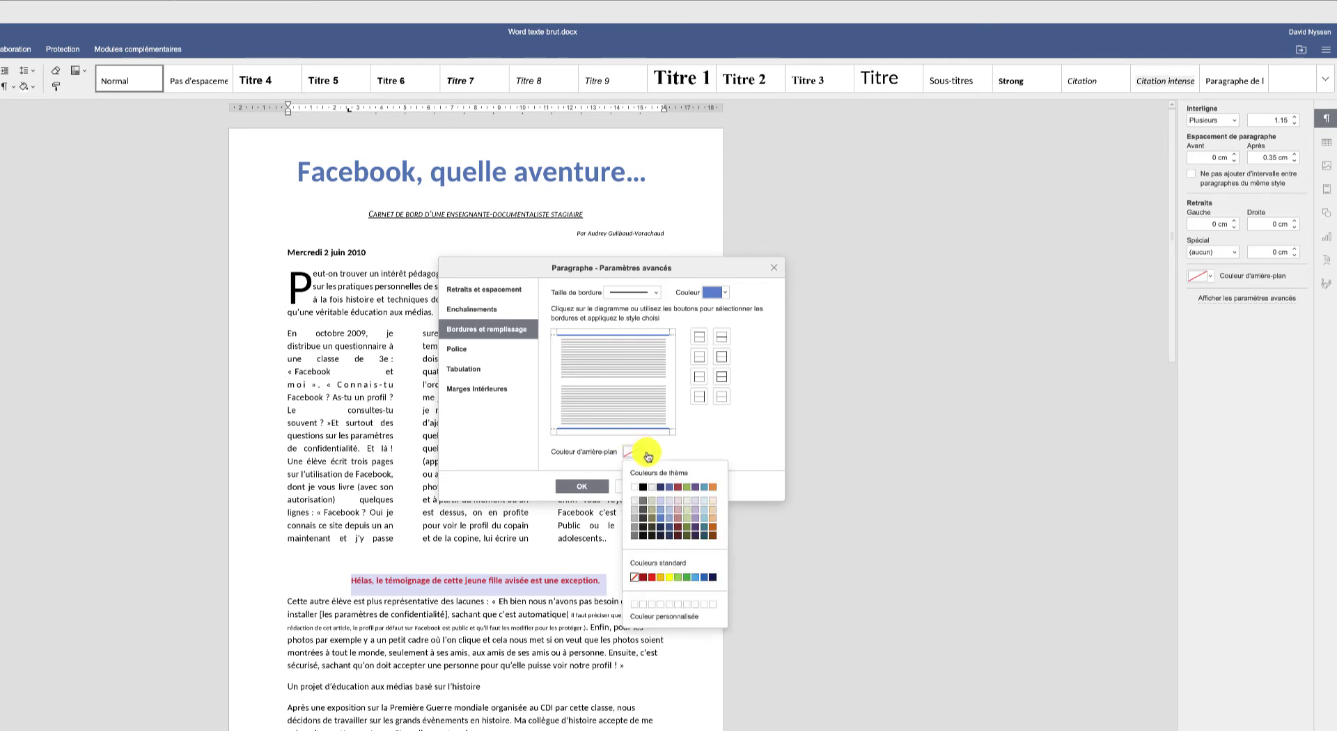
left_click(669, 577)
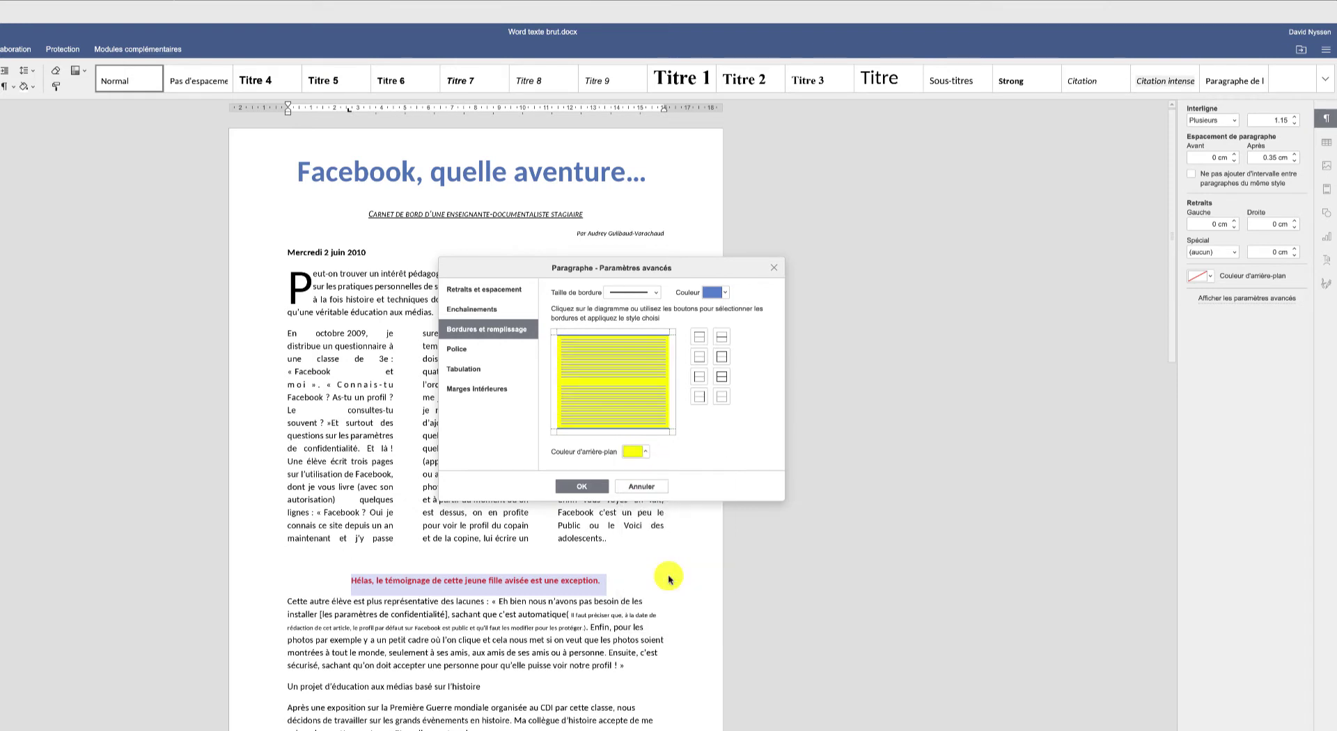
left_click(594, 492)
left_click(630, 543)
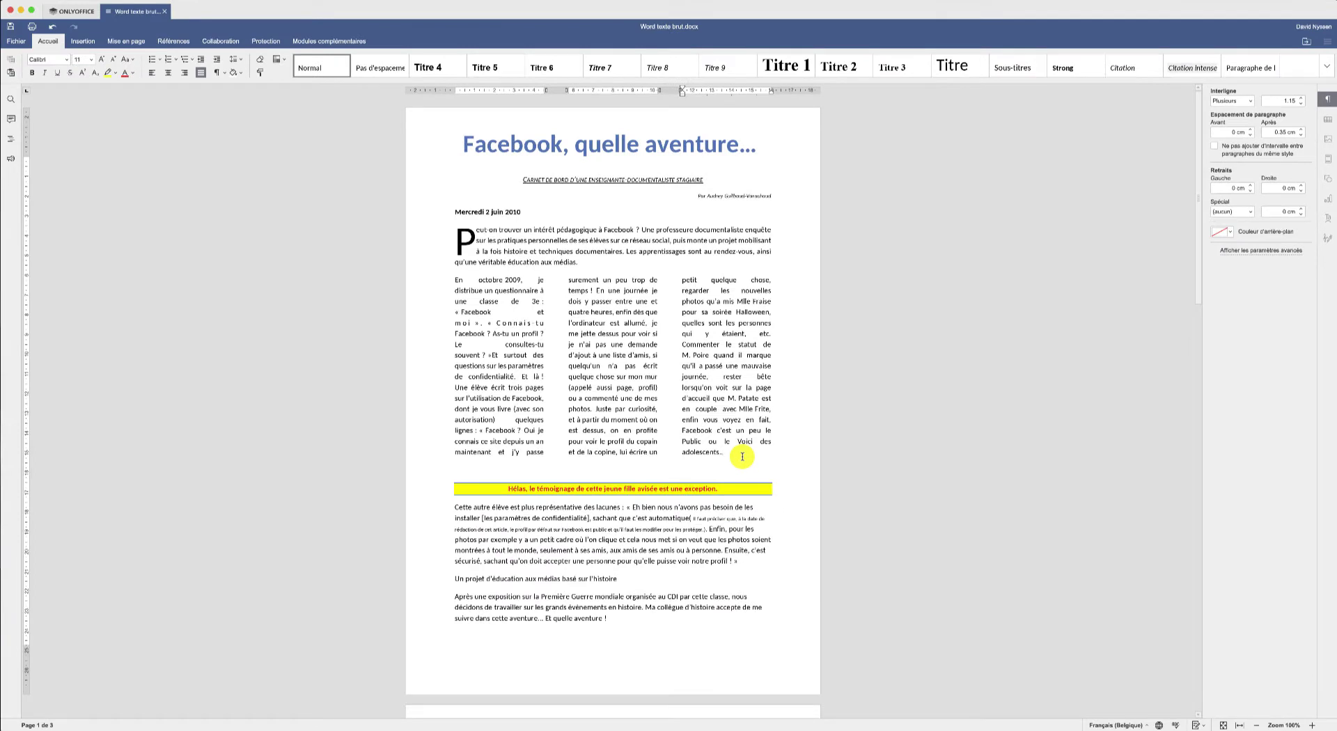
- Insert the picture of the boy at a computer from a file at the start of the "Cette autre élève" paragraph
left_click(454, 508)
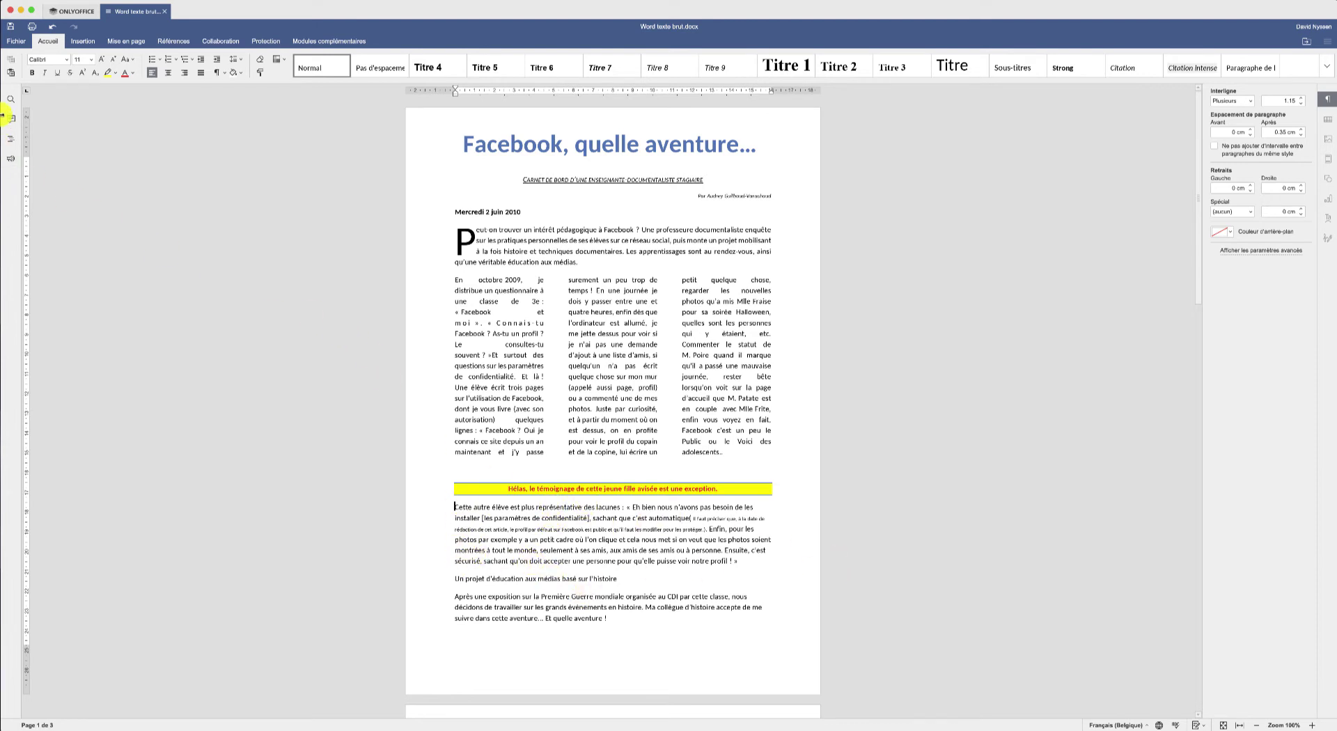
left_click(94, 42)
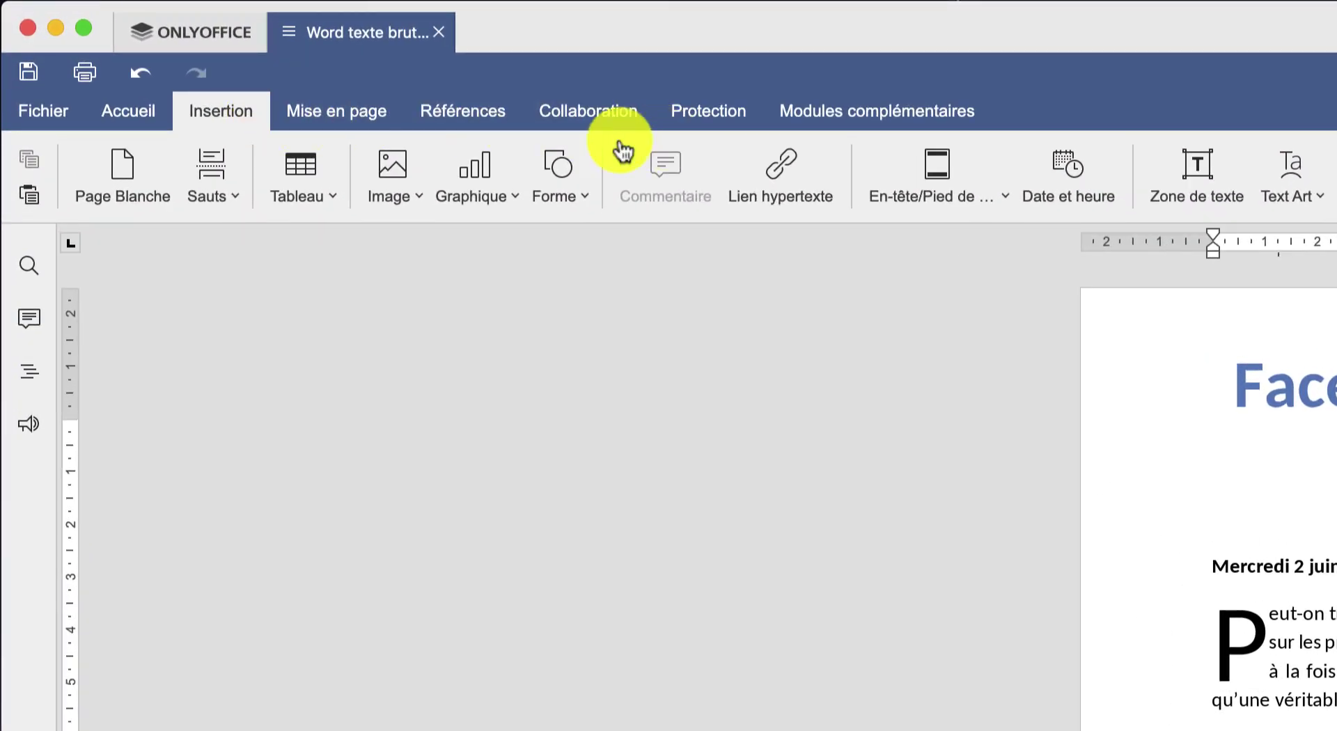
left_click(421, 188)
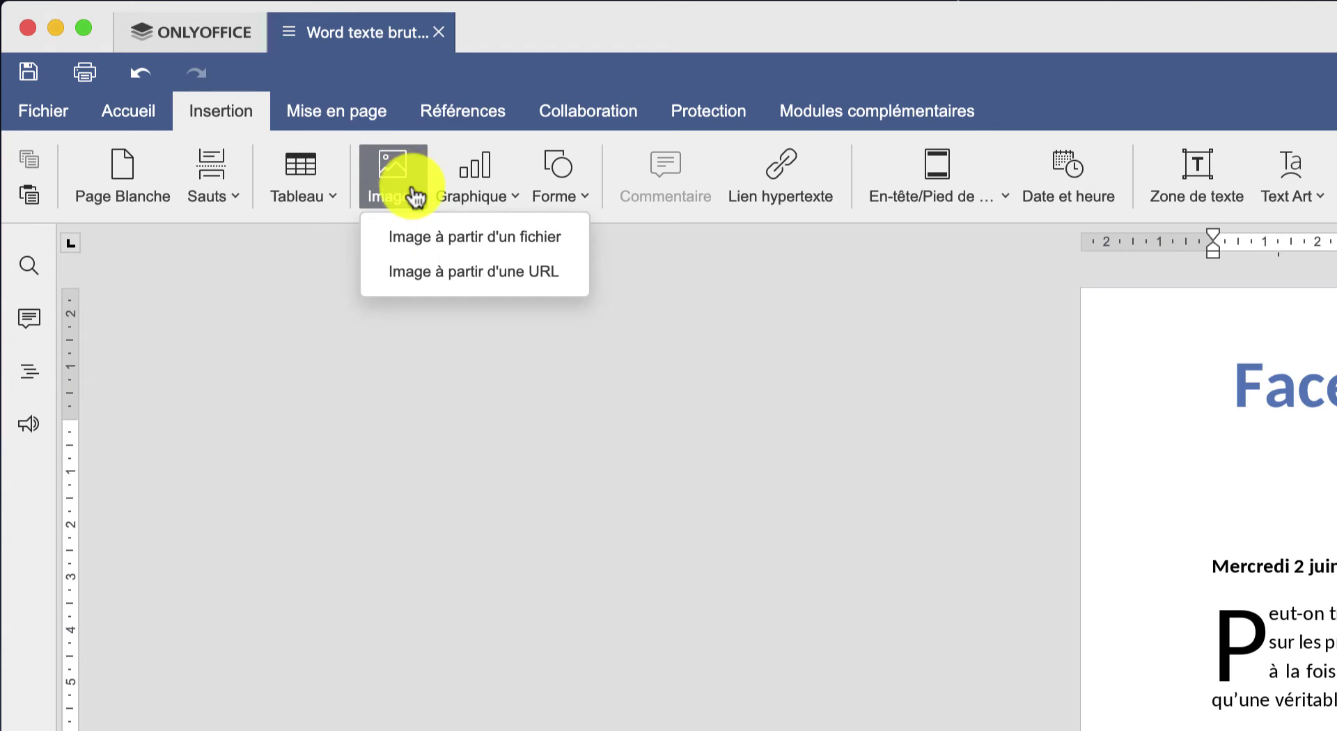
left_click(423, 240)
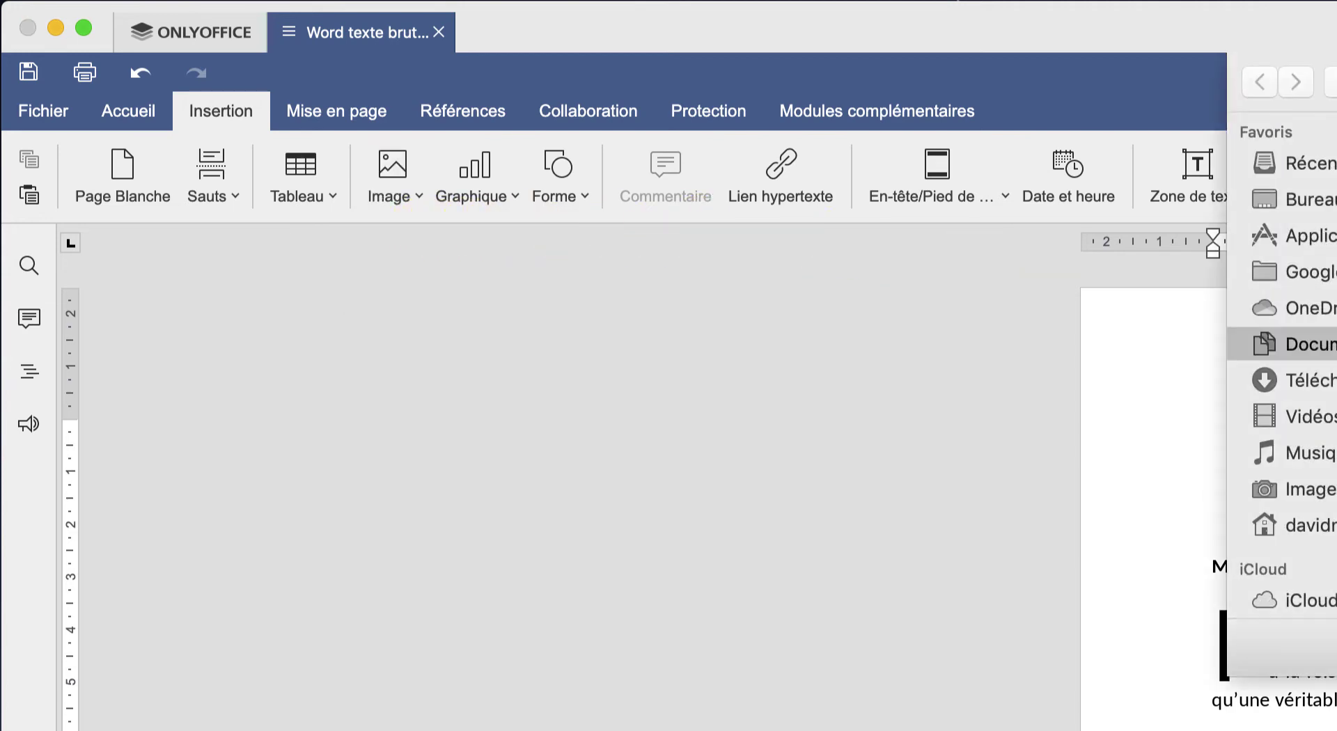
left_click(1327, 271)
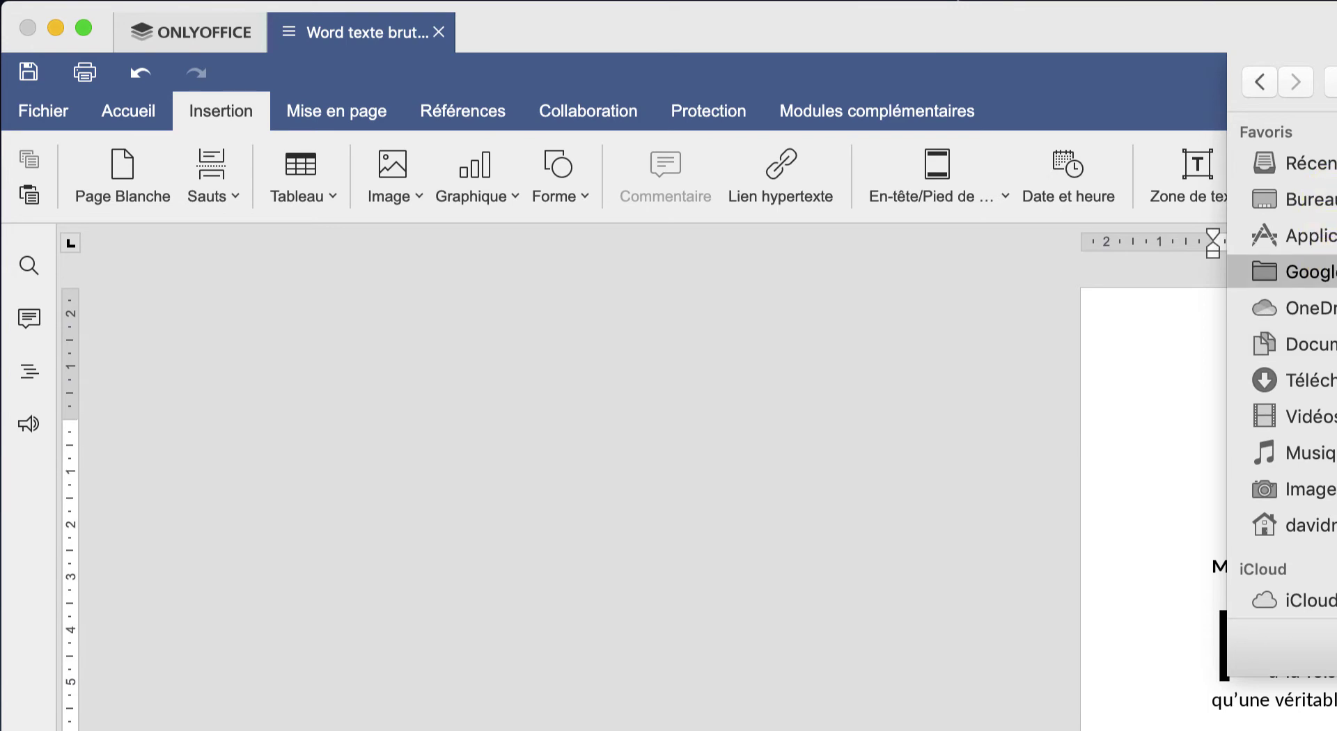
double_click(566, 235)
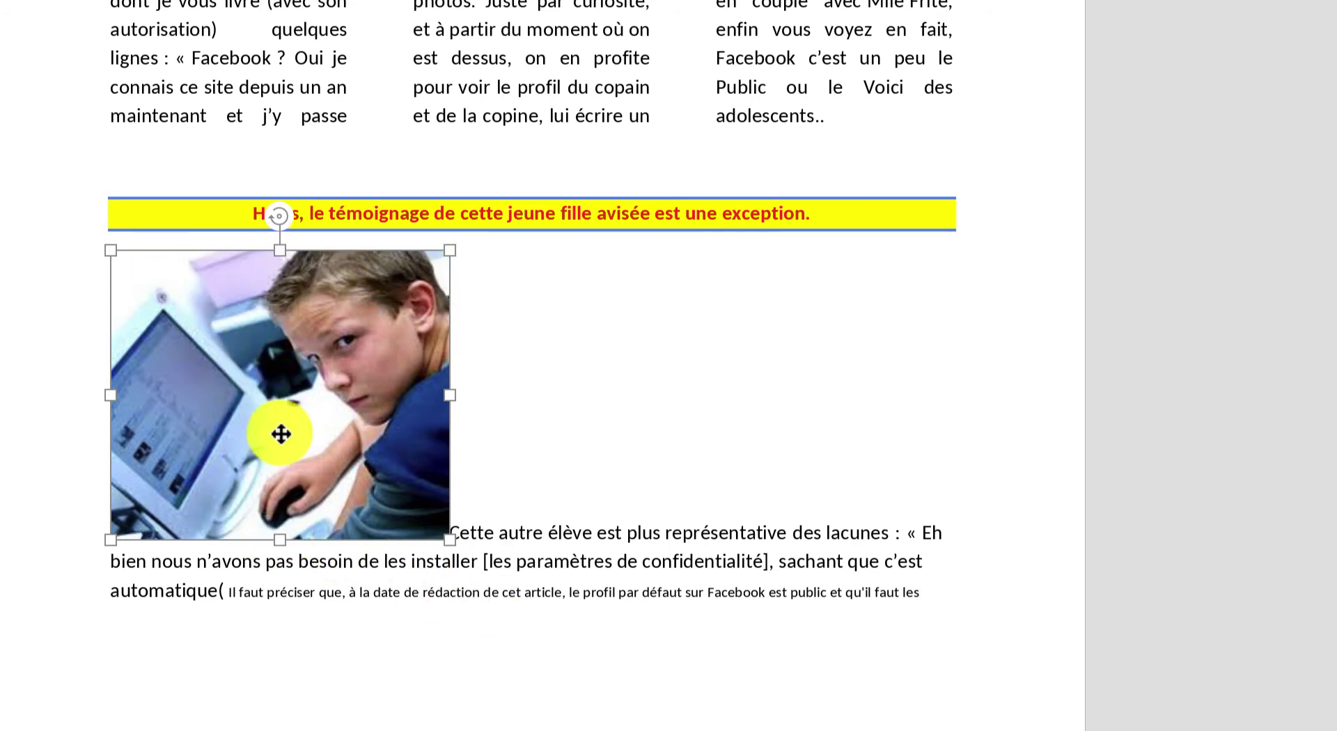
- Resize the boy picture proportionally to about 4.21 × 3.60 cm and set its wrapping style to tight so the text flows beside it
left_click_drag(278, 534, 256, 387)
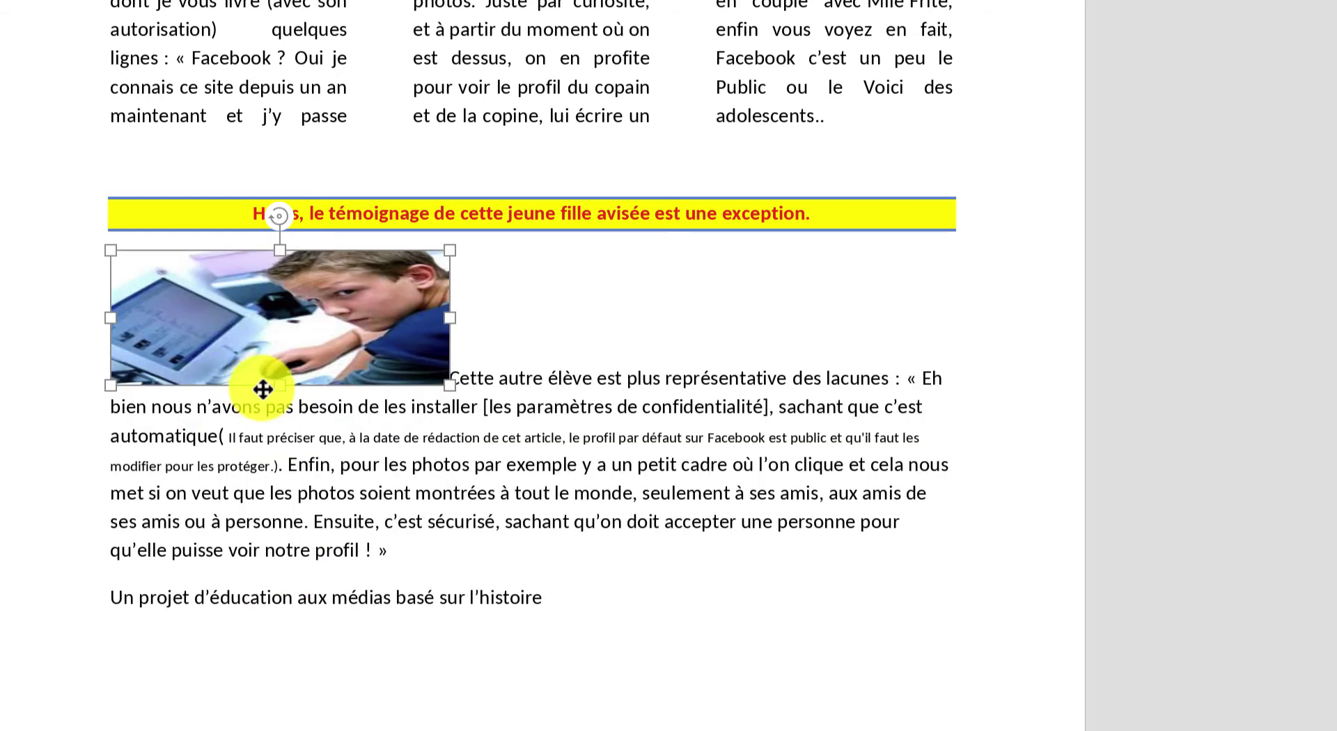
key("ctrl+z")
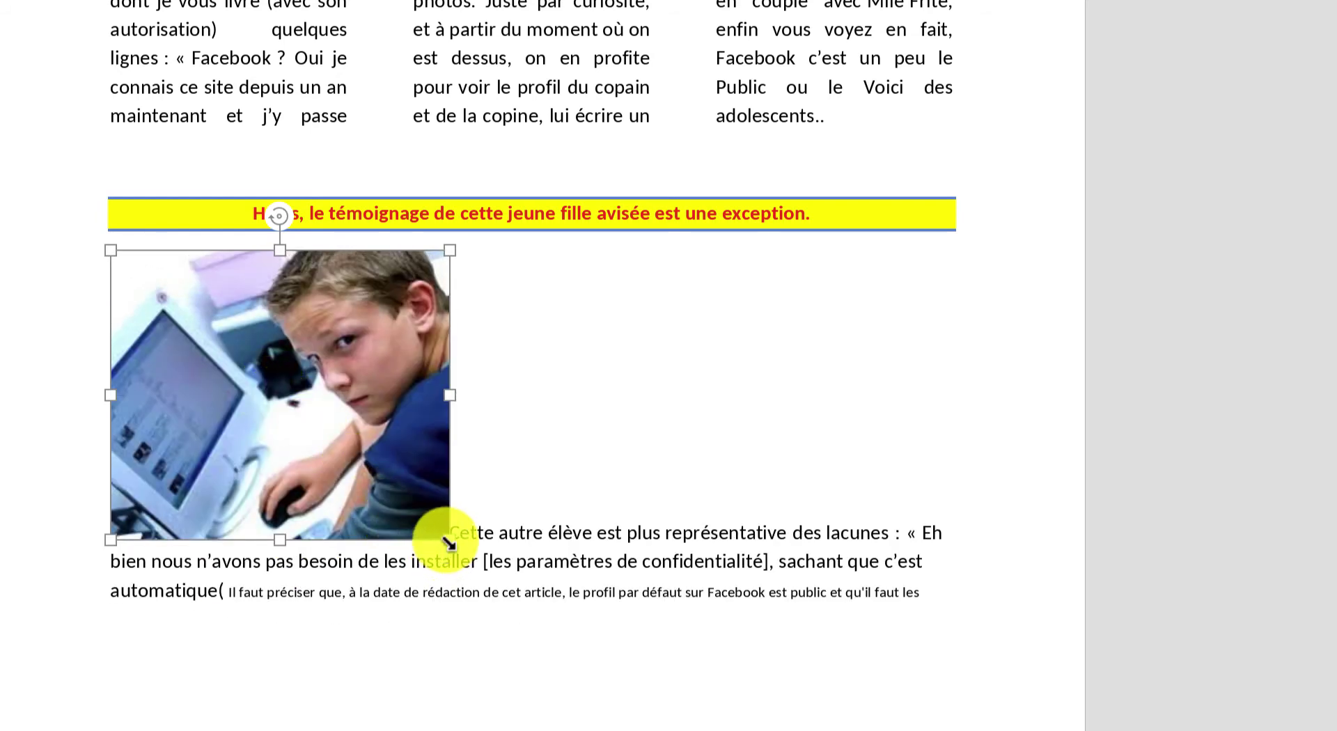
left_click_drag(448, 541, 275, 440)
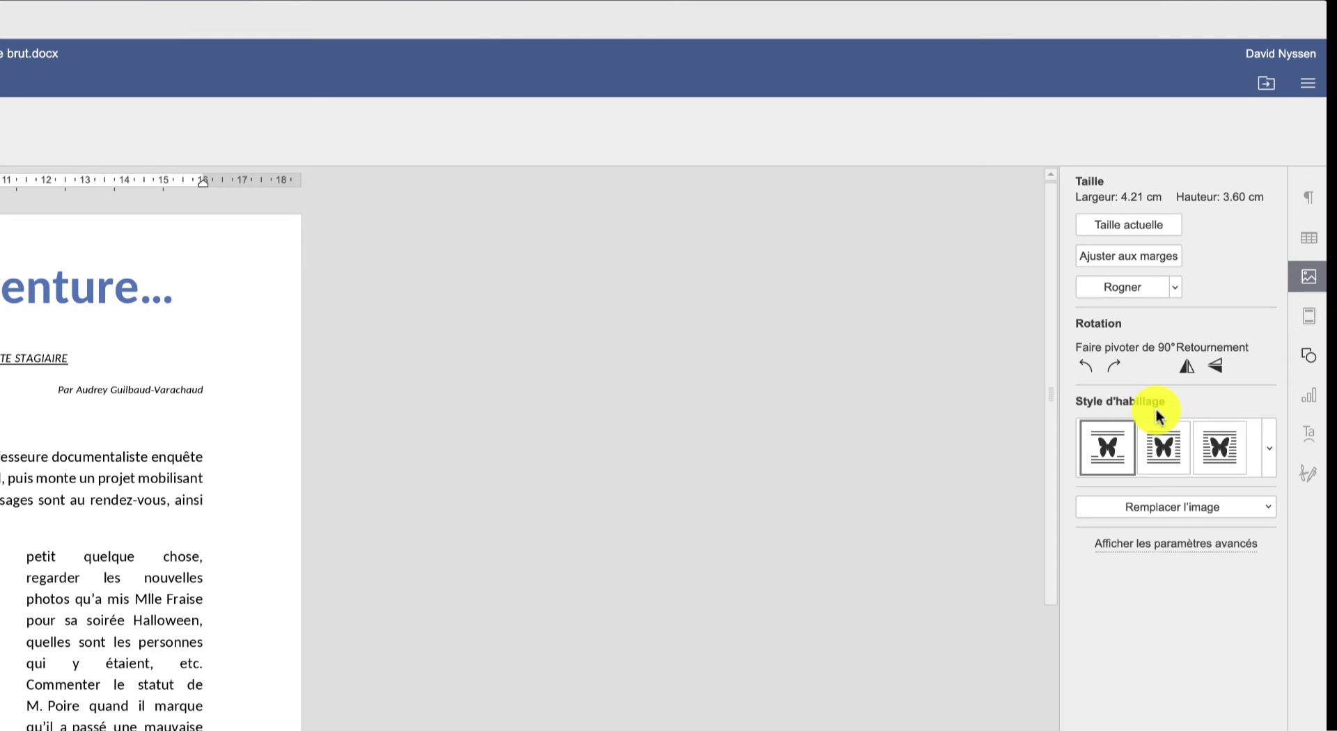
left_click(1217, 453)
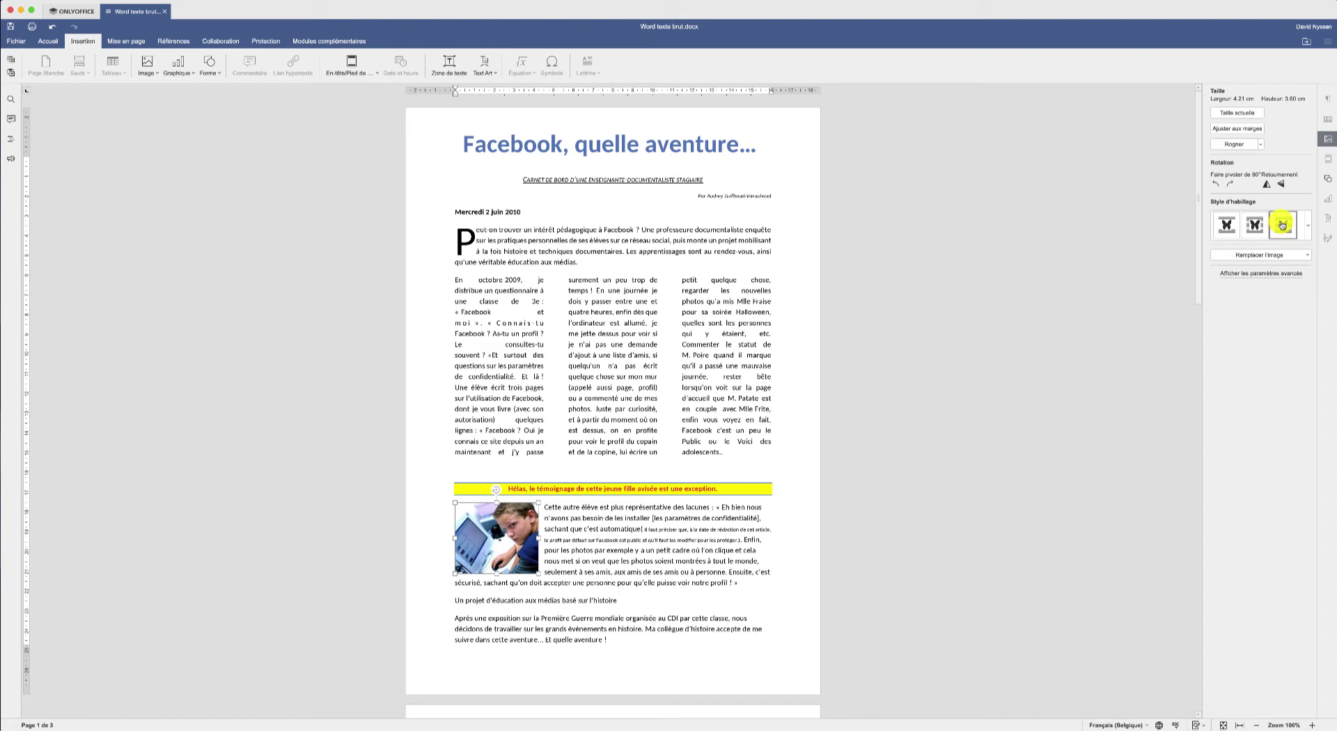
- Review the picture's advanced settings for size, rotation, text wrapping, position and alternative text
left_click(1265, 276)
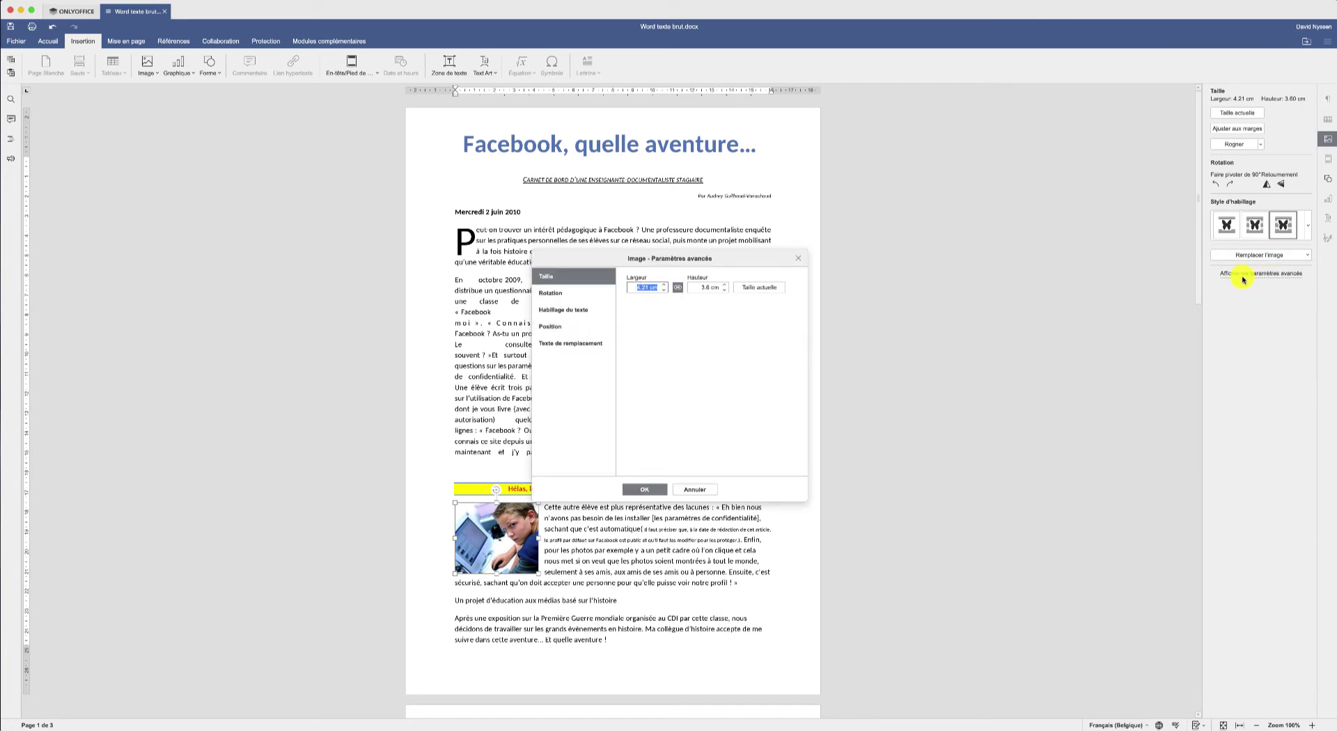
left_click(550, 293)
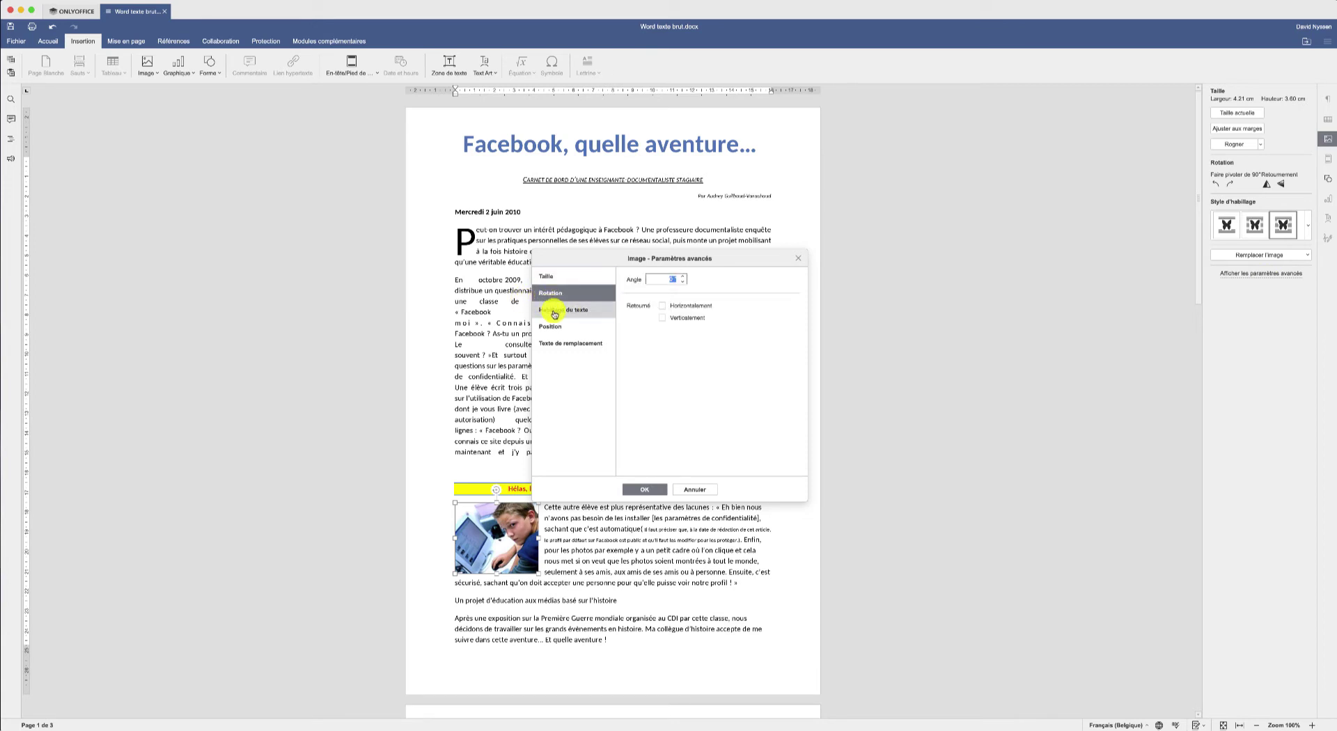
left_click(554, 312)
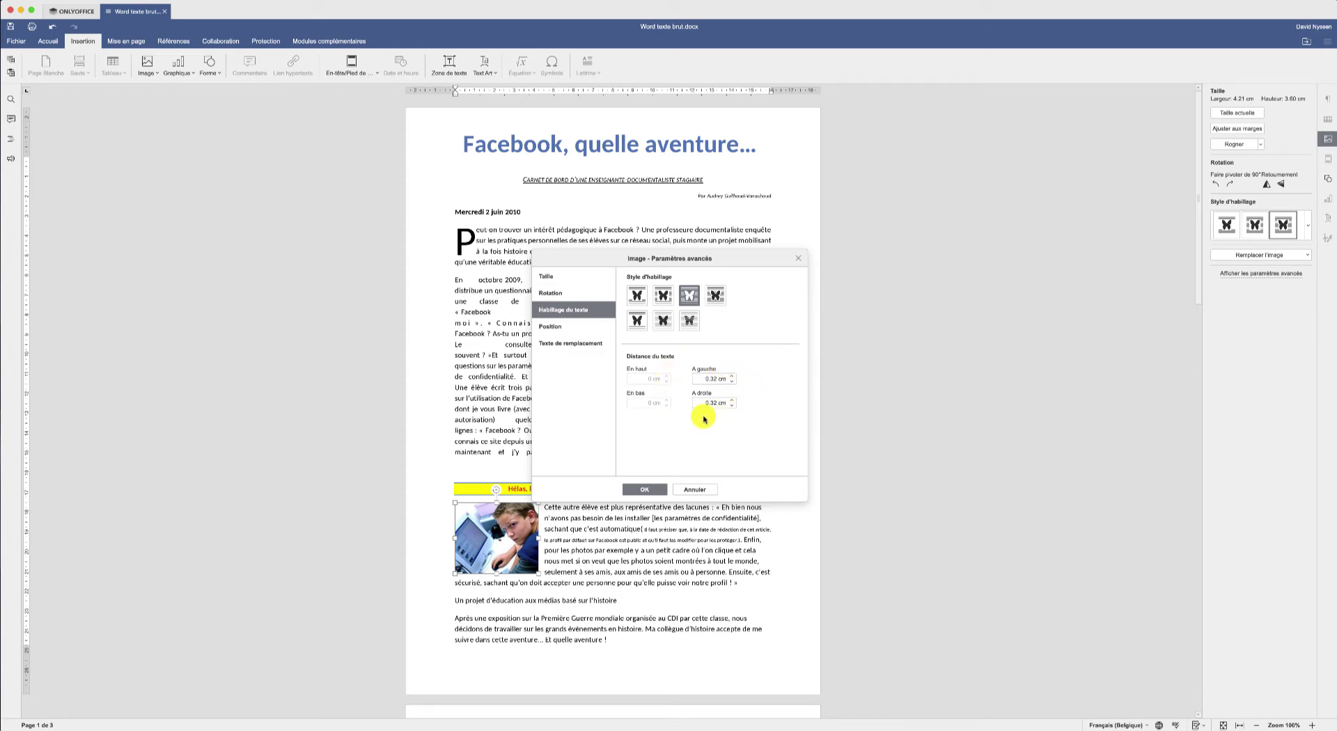
left_click(554, 326)
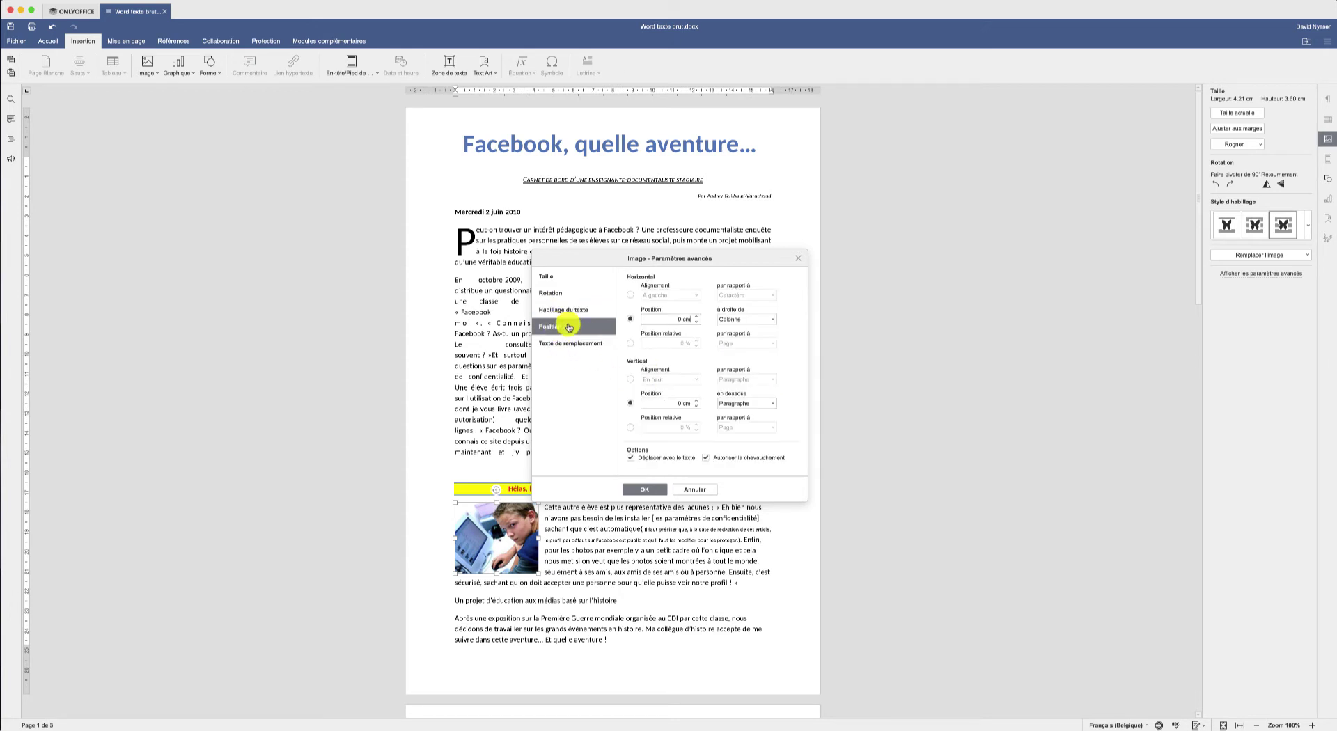
left_click(574, 344)
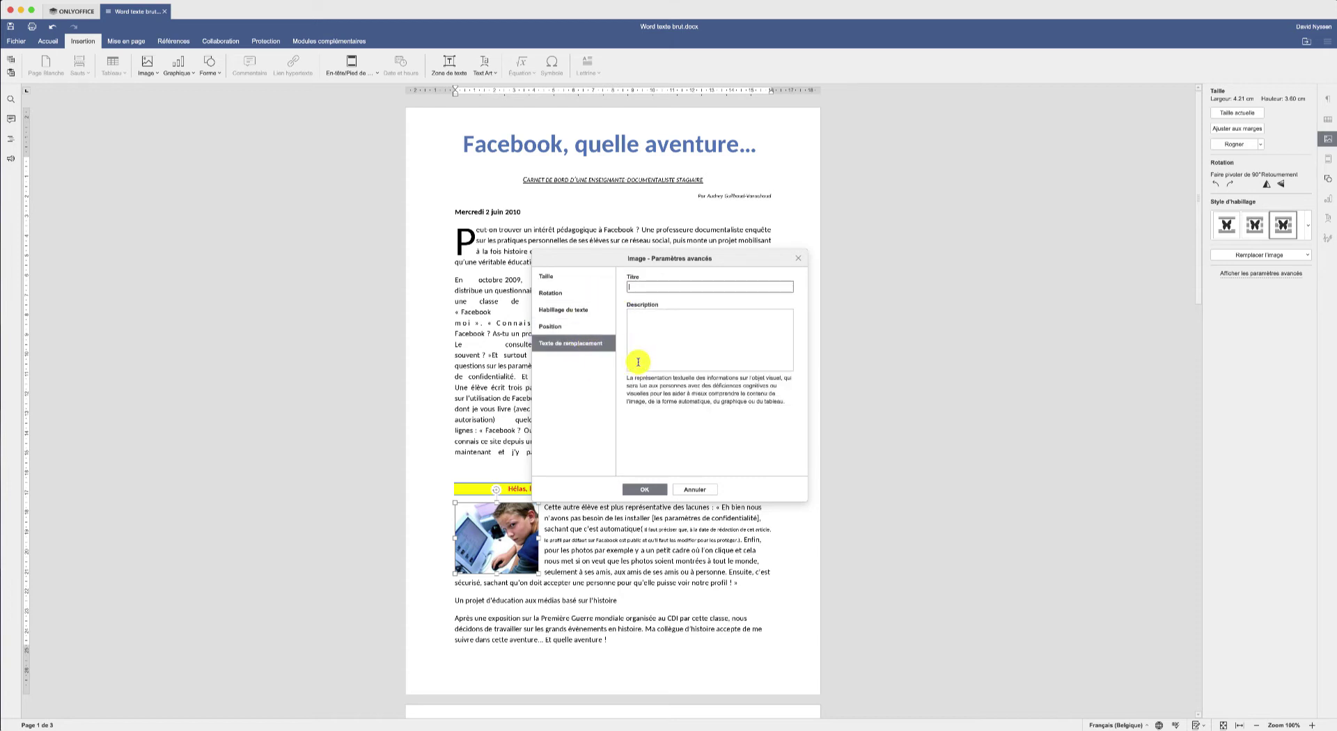
left_click(692, 490)
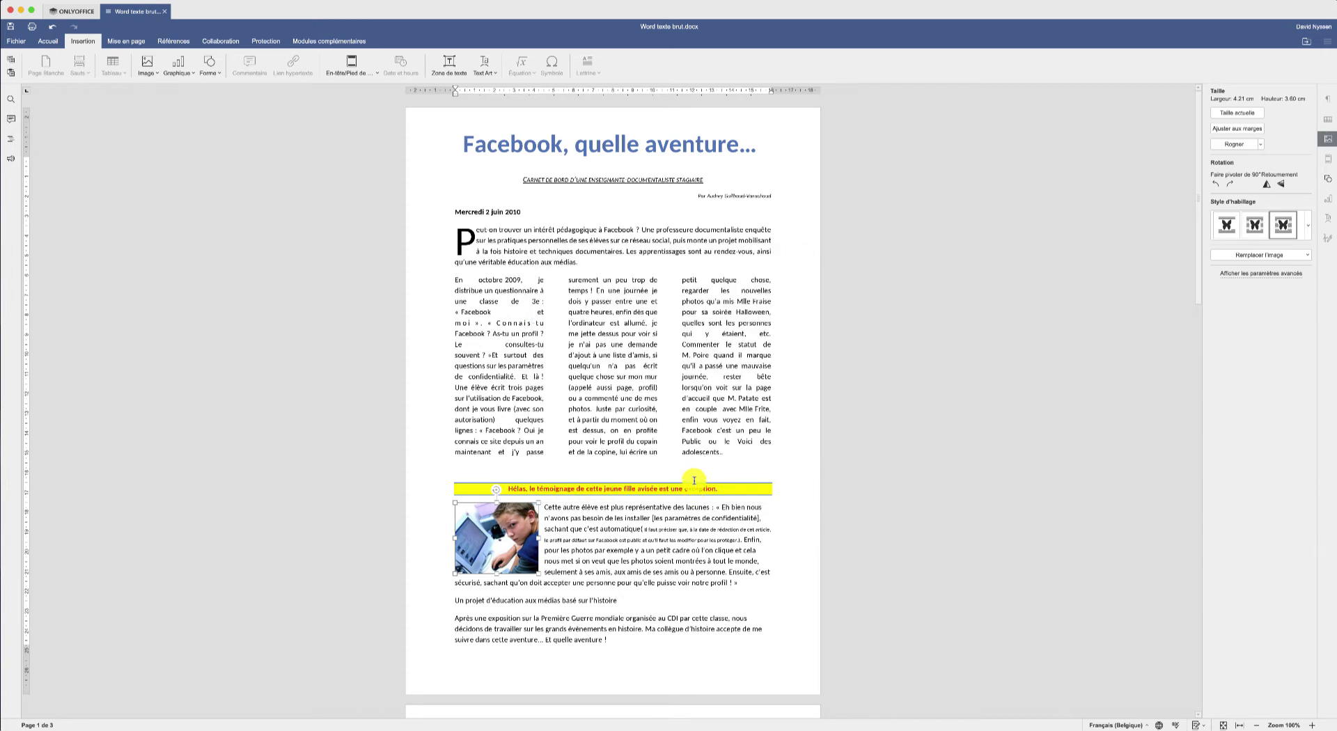
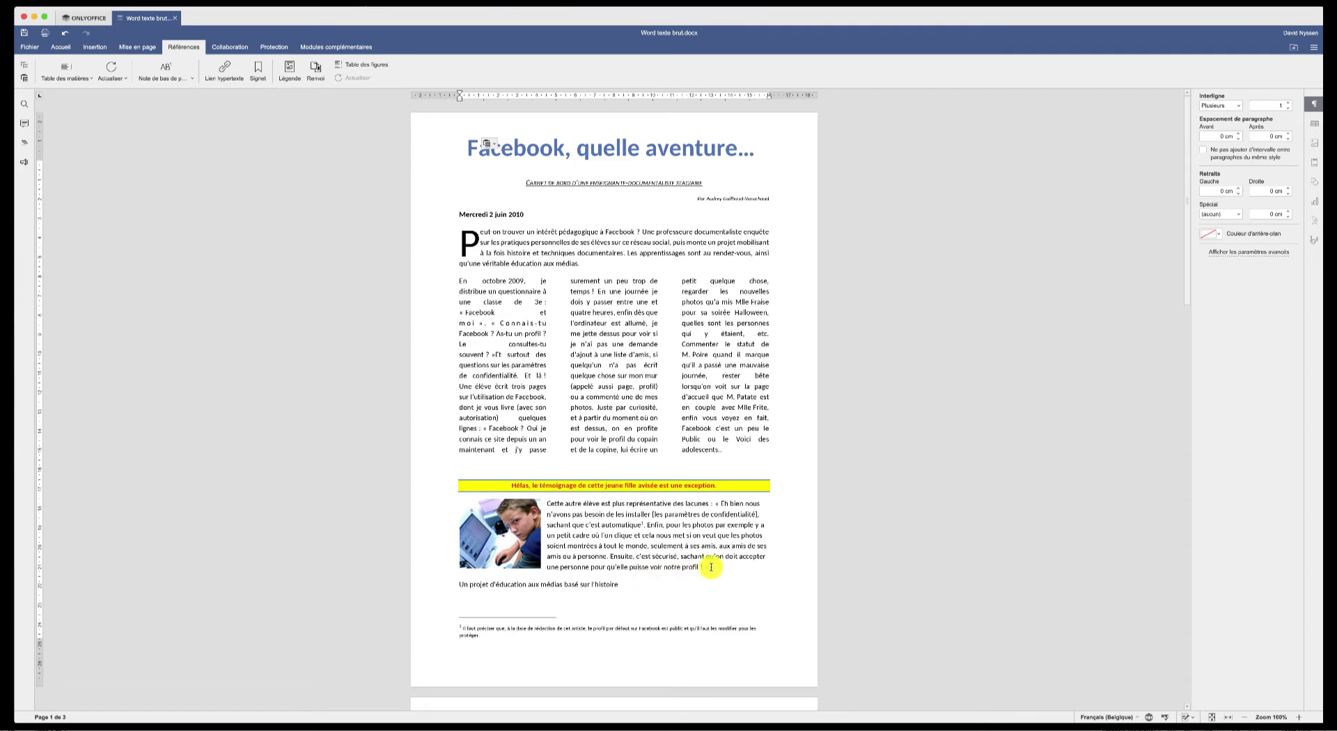
- Justify the "Cette autre élève" paragraph beside the picture
left_click_drag(712, 567, 546, 501)
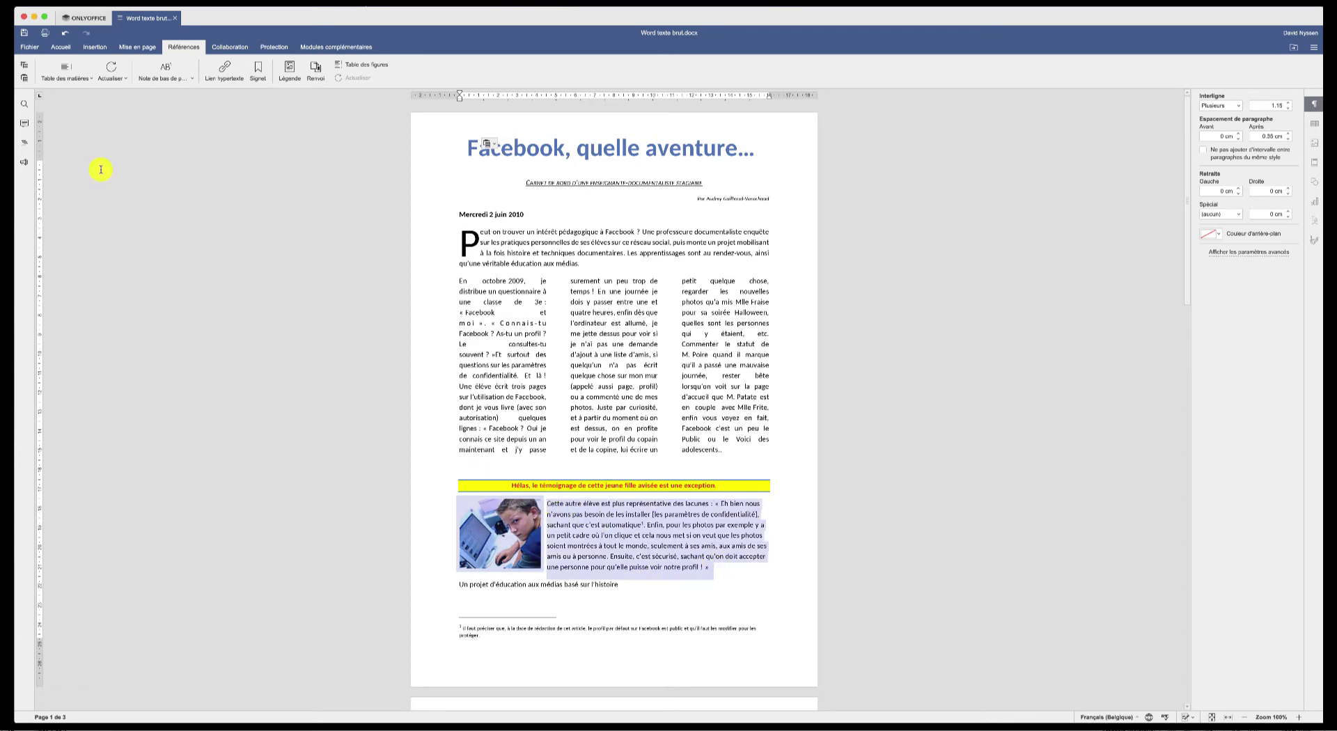
left_click(58, 46)
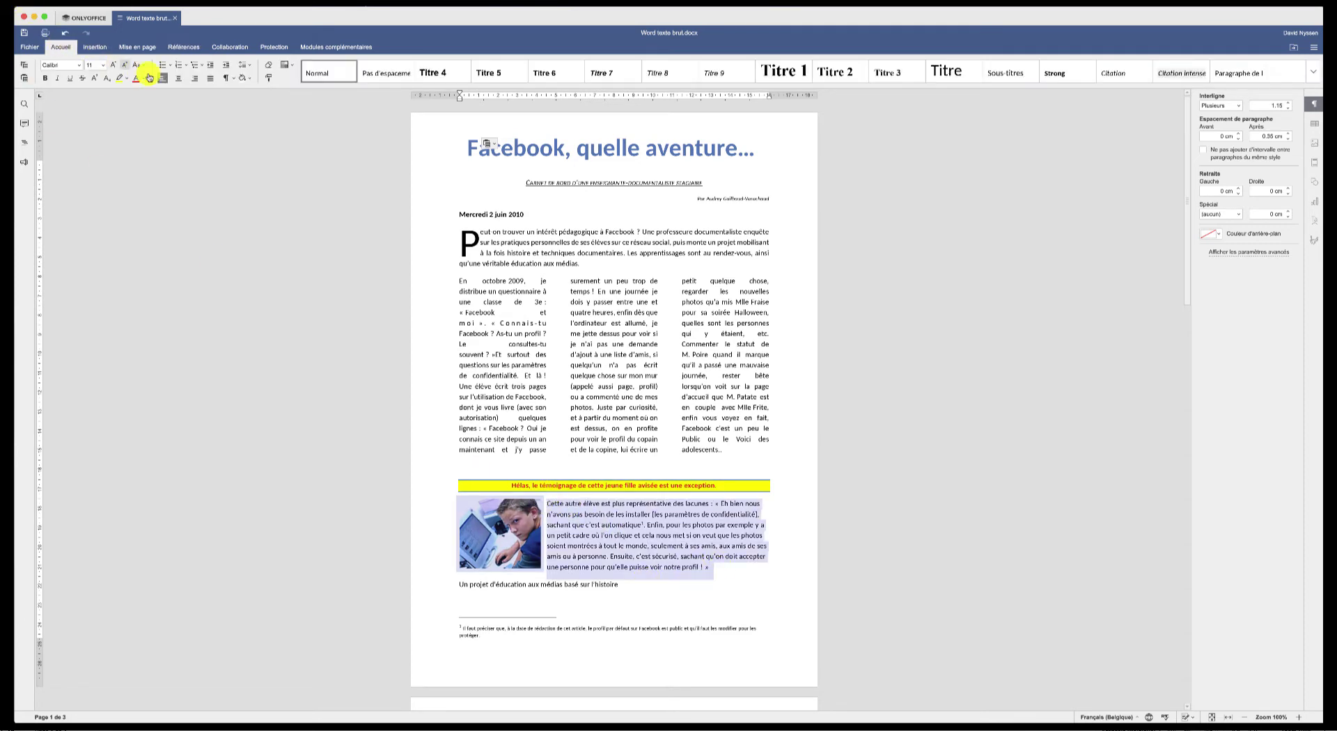
left_click(210, 78)
left_click(680, 557)
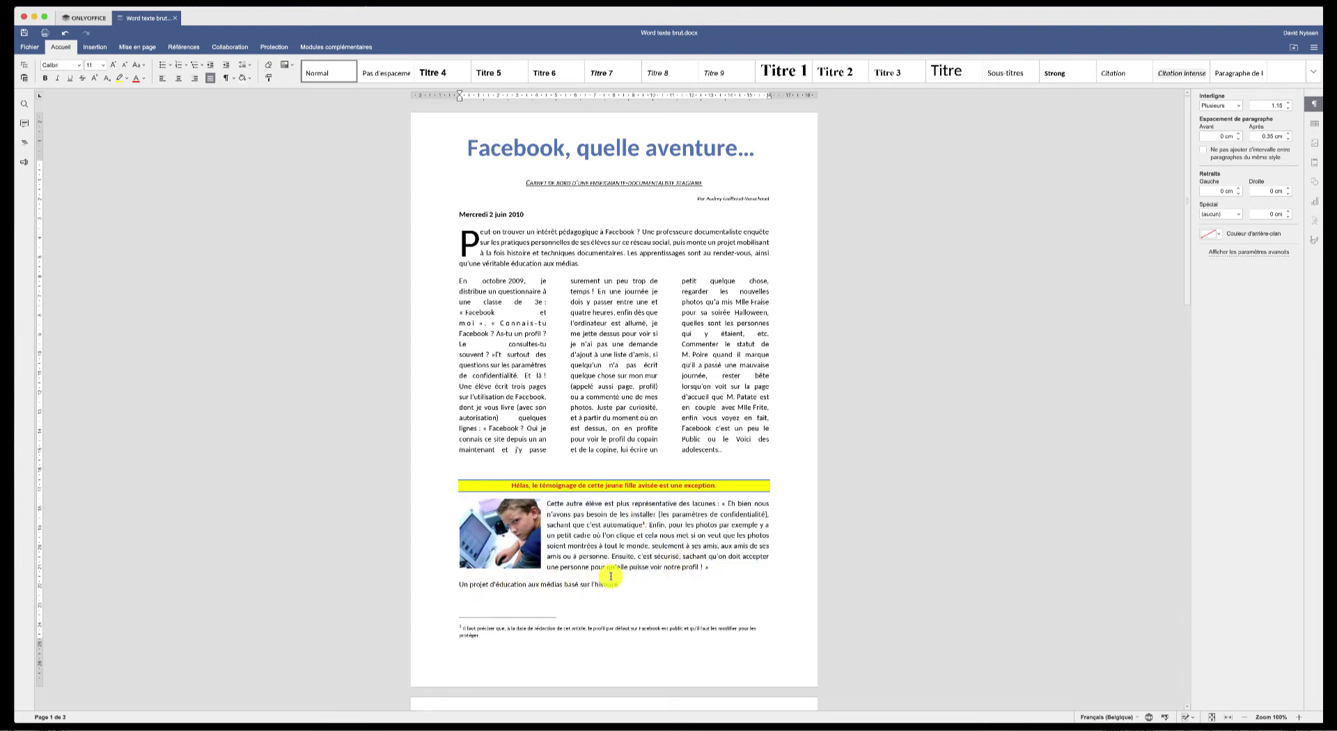
- Insert a page break before the line "Un projet d'éducation aux médias basé sur l'histoire"
left_click(458, 585)
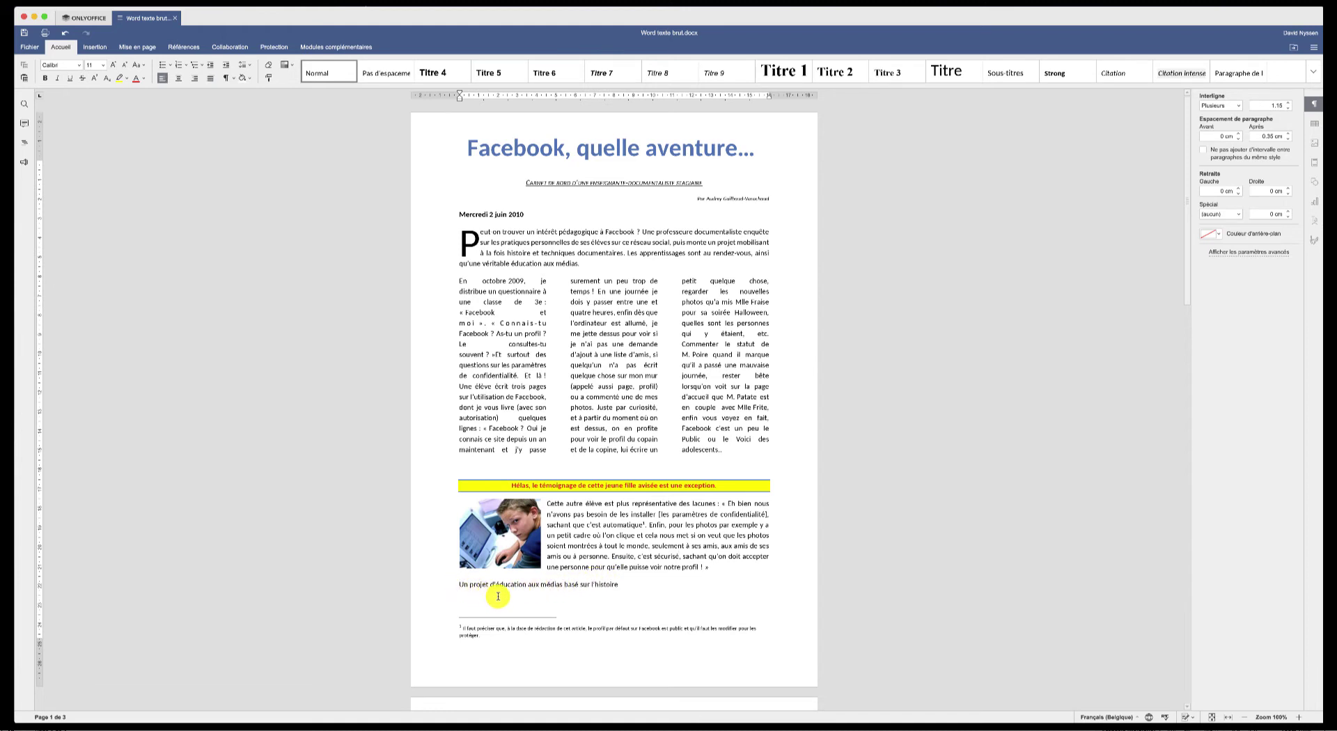
key("ctrl+Return")
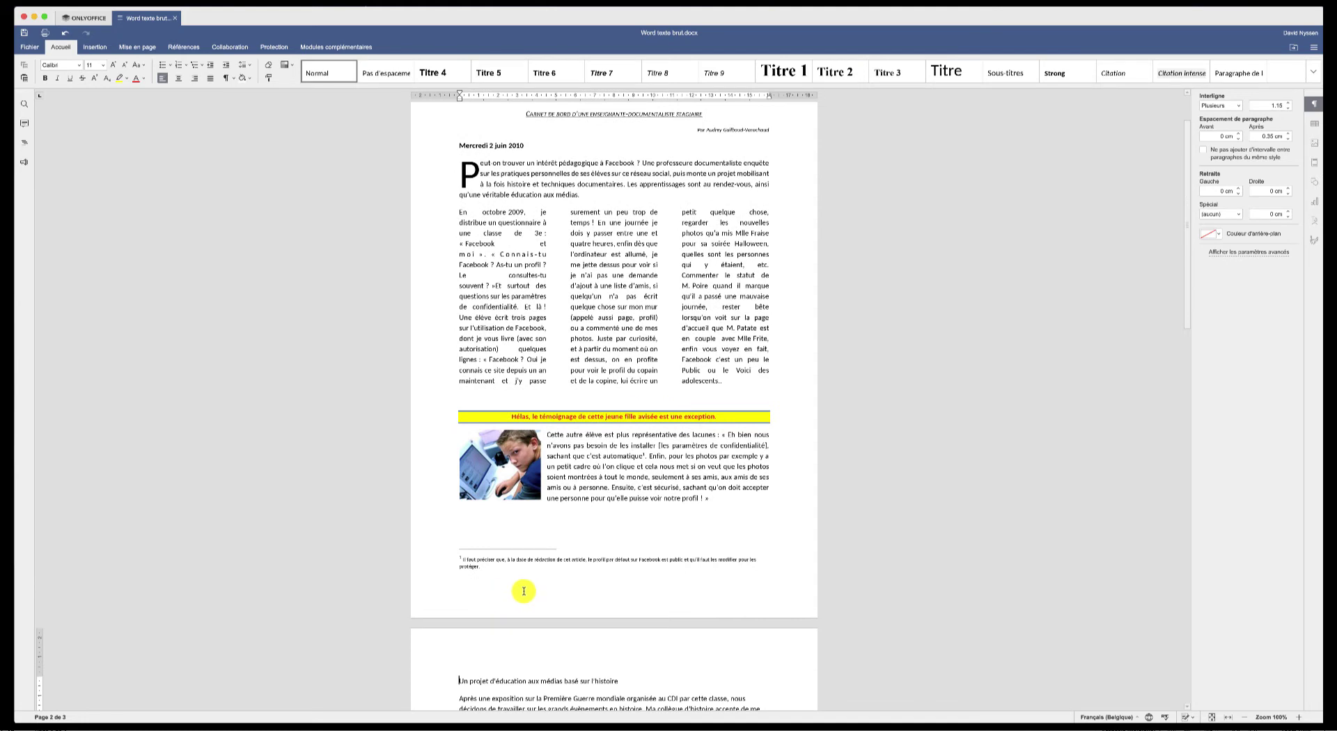
- Apply the 1) 2) 3) numbering format to the heading "Un projet d'éducation aux médias basé sur l'histoire"
scroll(525, 589, "down", 3)
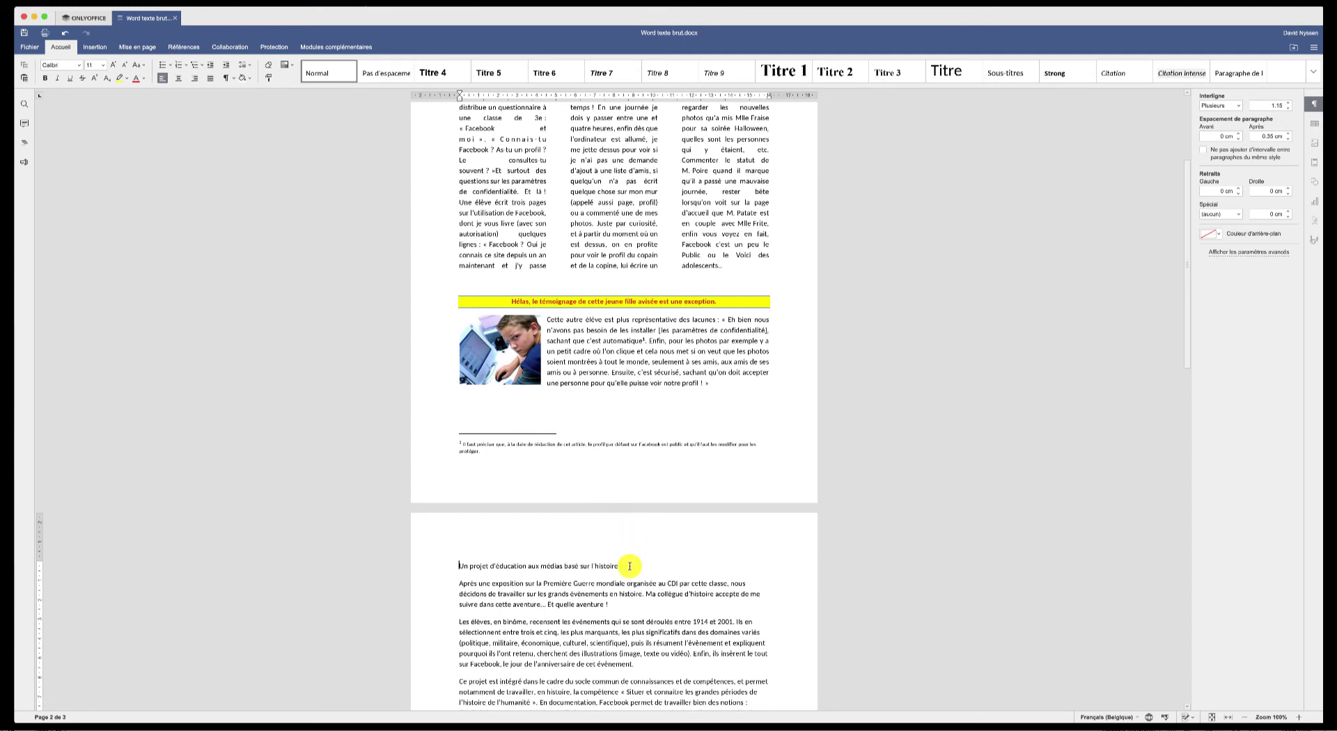
left_click_drag(630, 567, 459, 566)
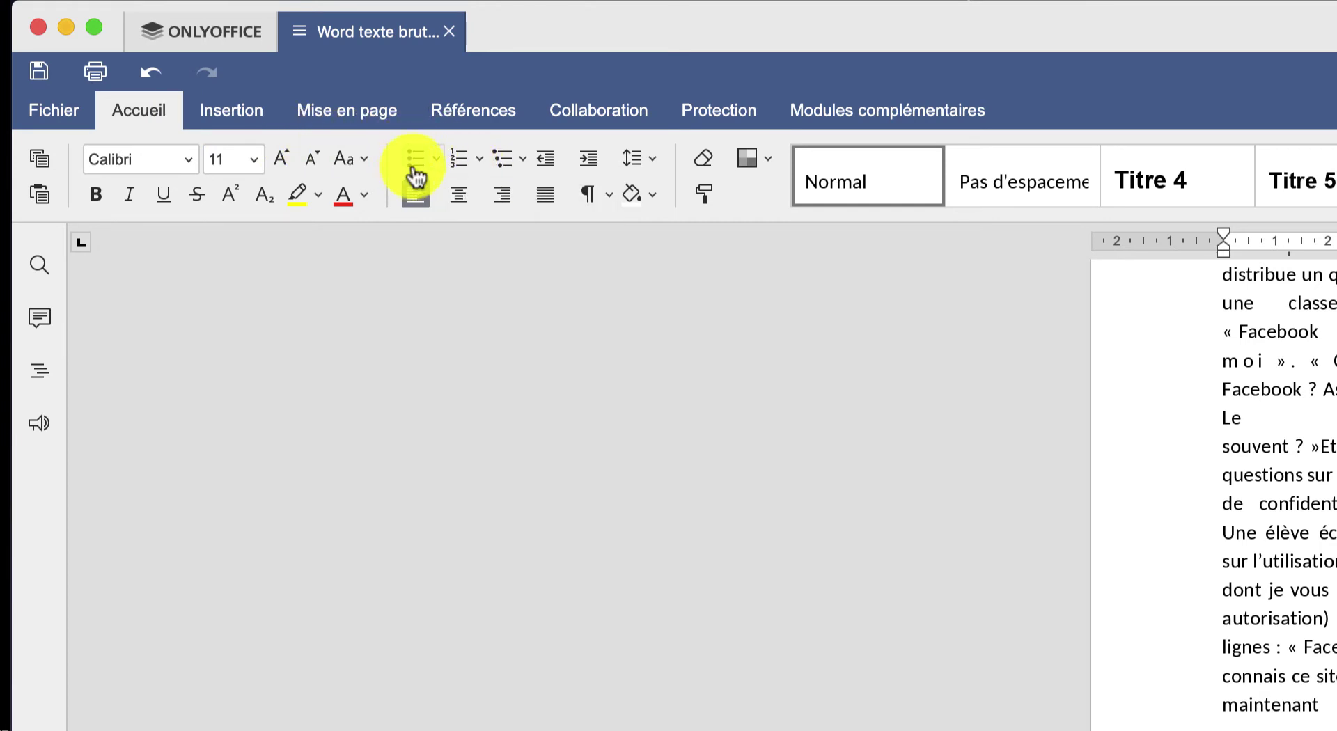
left_click(481, 162)
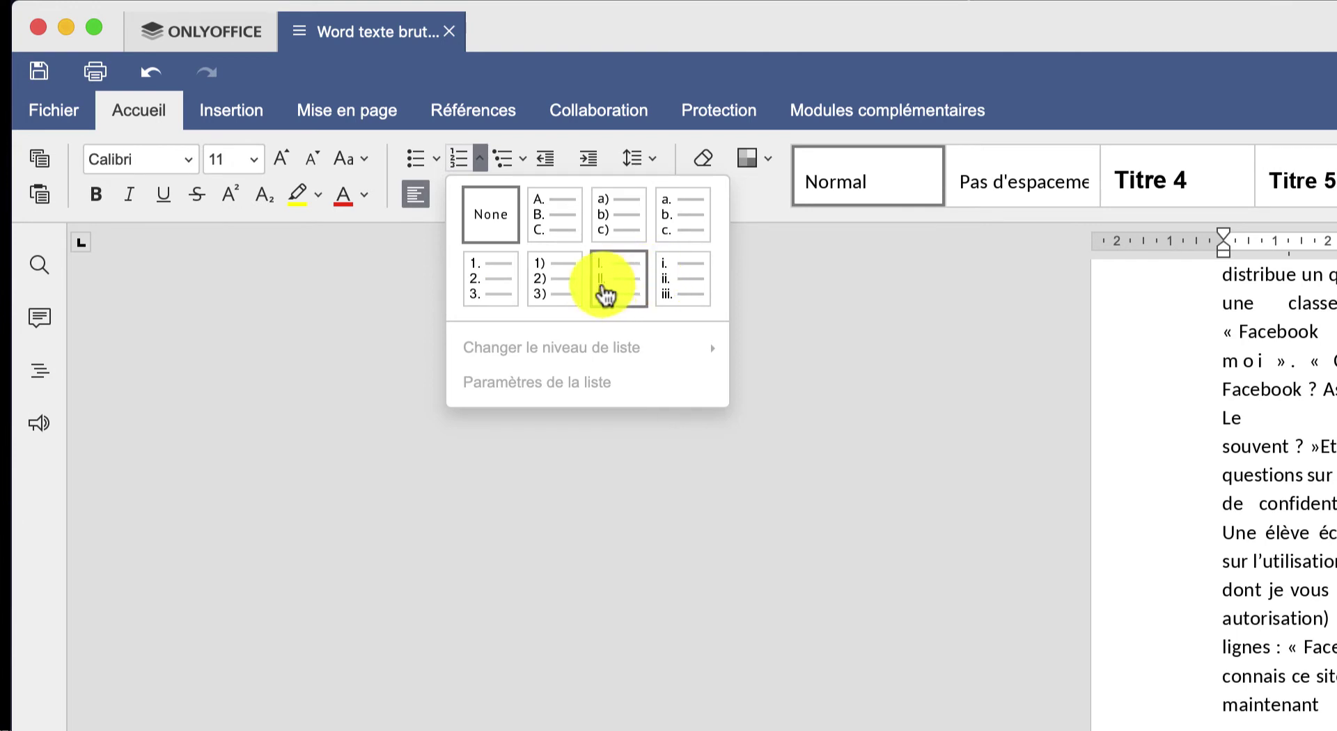
left_click(555, 282)
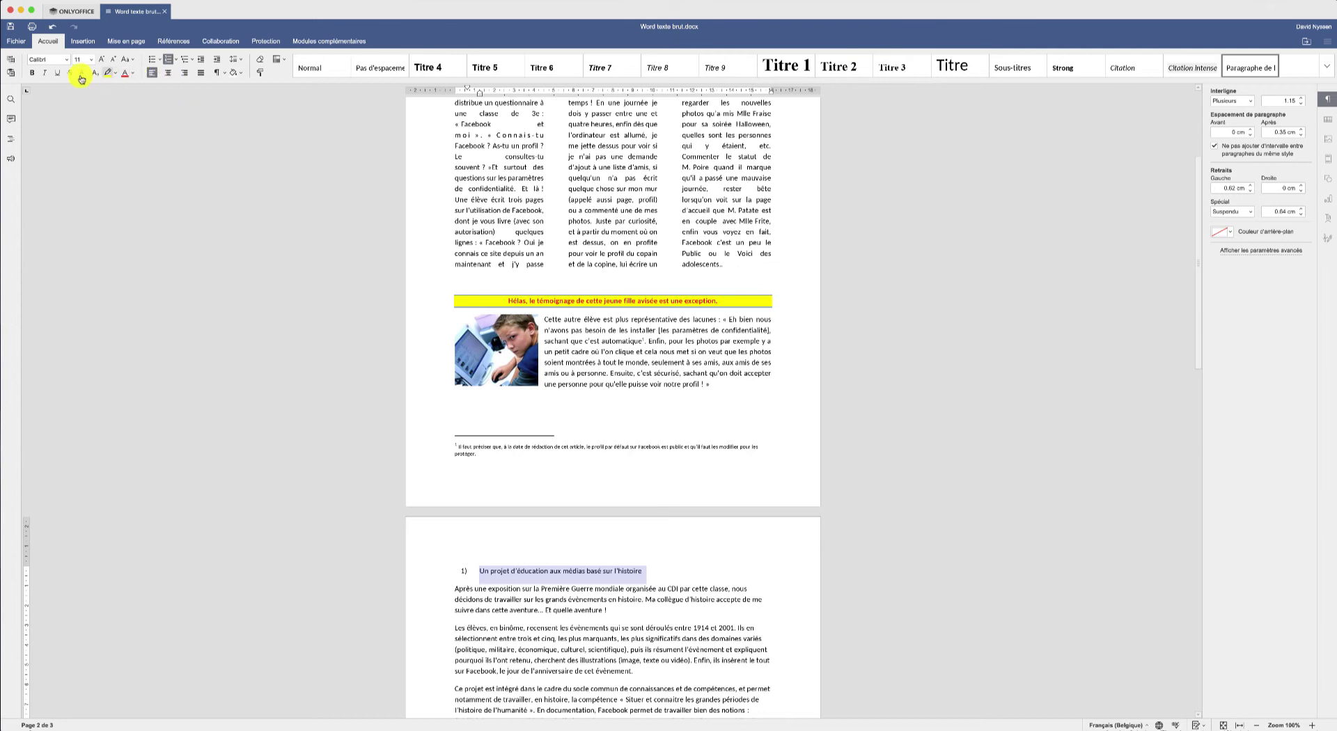
- Make the numbered "Un projet d'éducation" heading bold and italic, and colour its text light blue
left_click(33, 73)
left_click(45, 73)
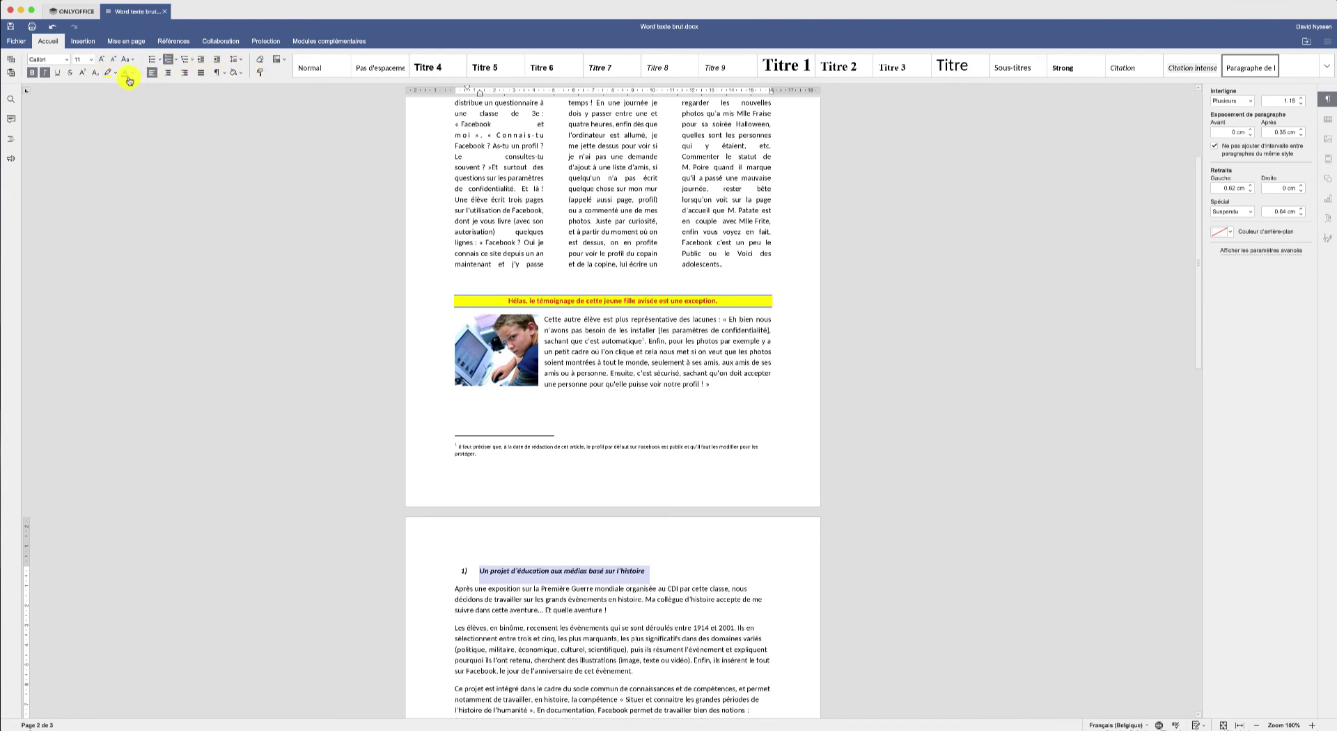
left_click(133, 73)
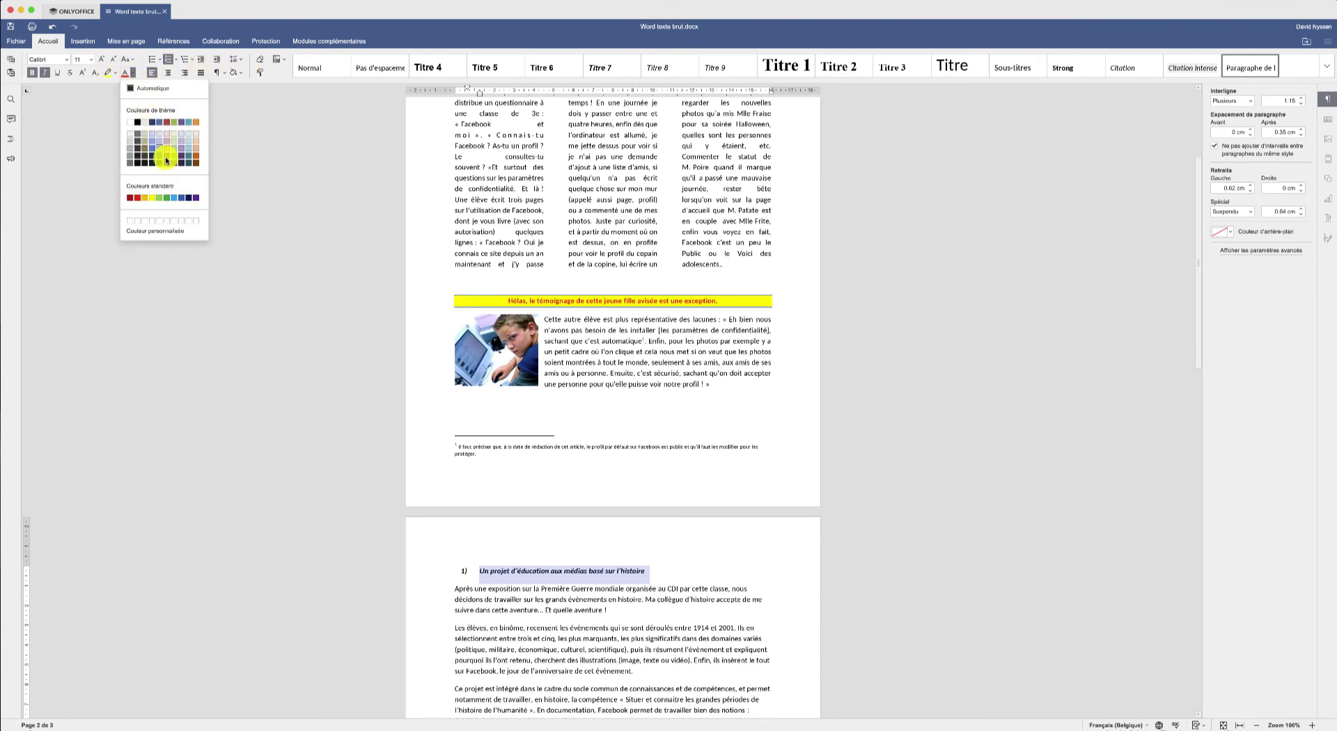
left_click(173, 202)
left_click(584, 612)
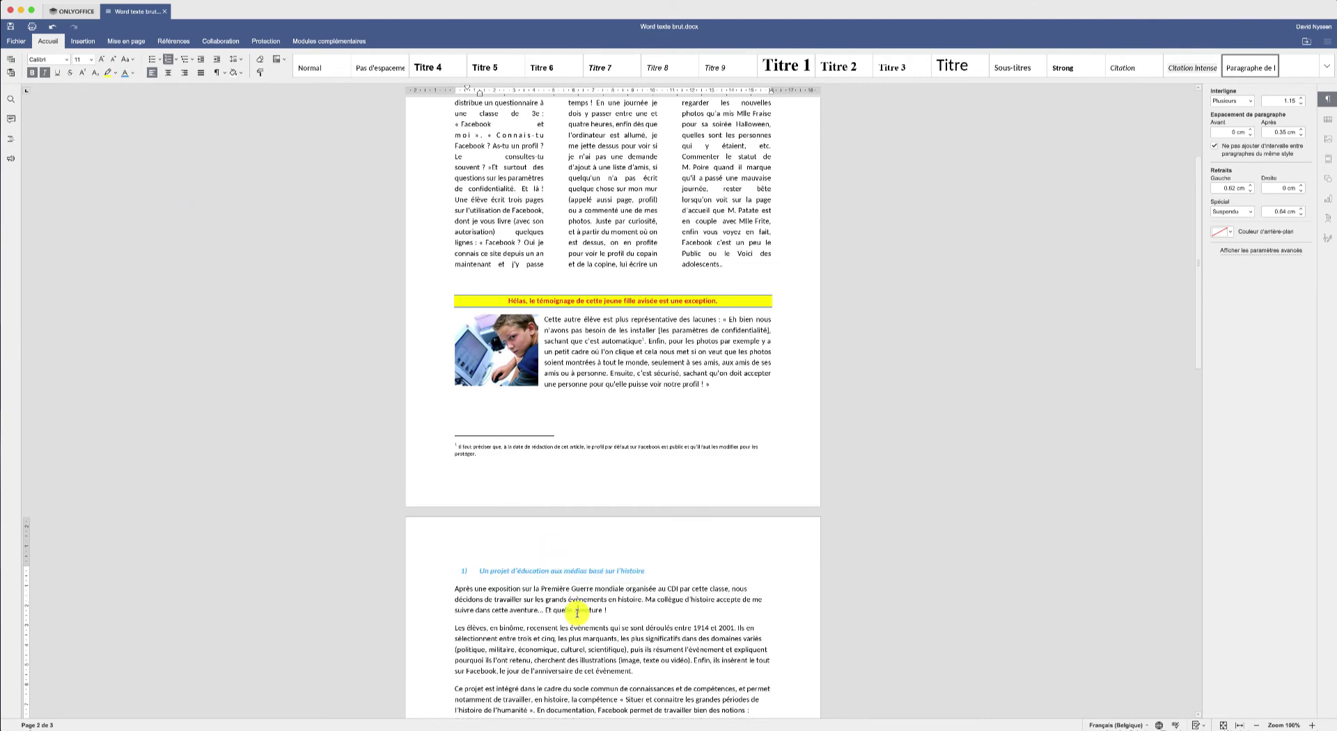
- Centre the paragraph "Après une exposition sur la Première Guerre mondiale" below the numbered heading
scroll(592, 604, "down", 1)
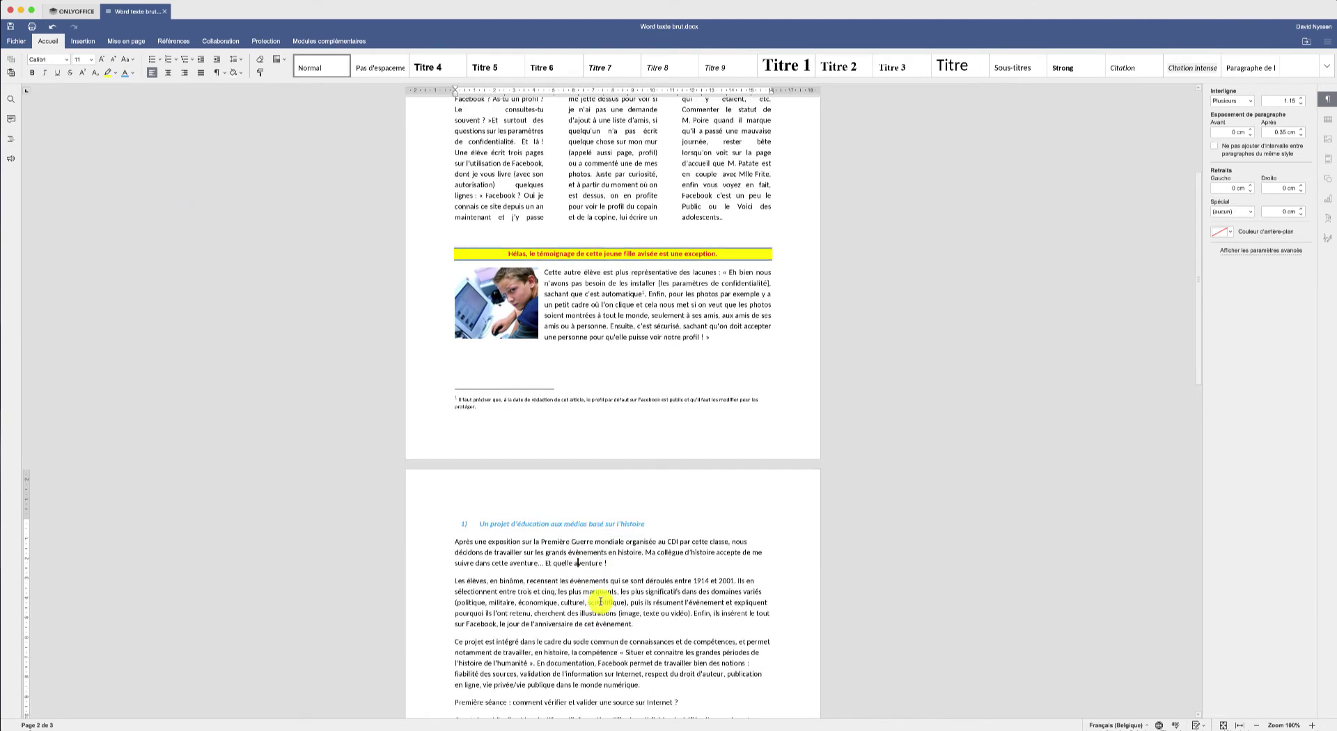
left_click_drag(607, 563, 446, 542)
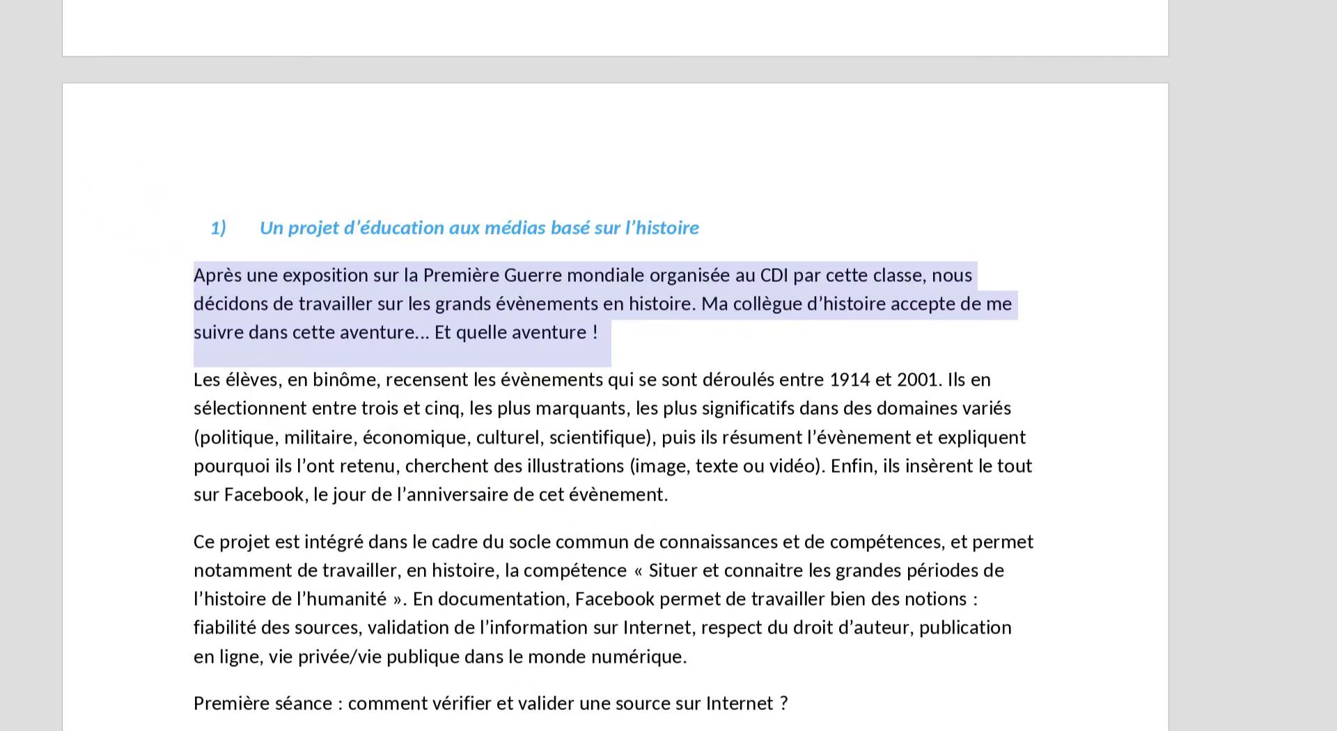
key("ctrl+e")
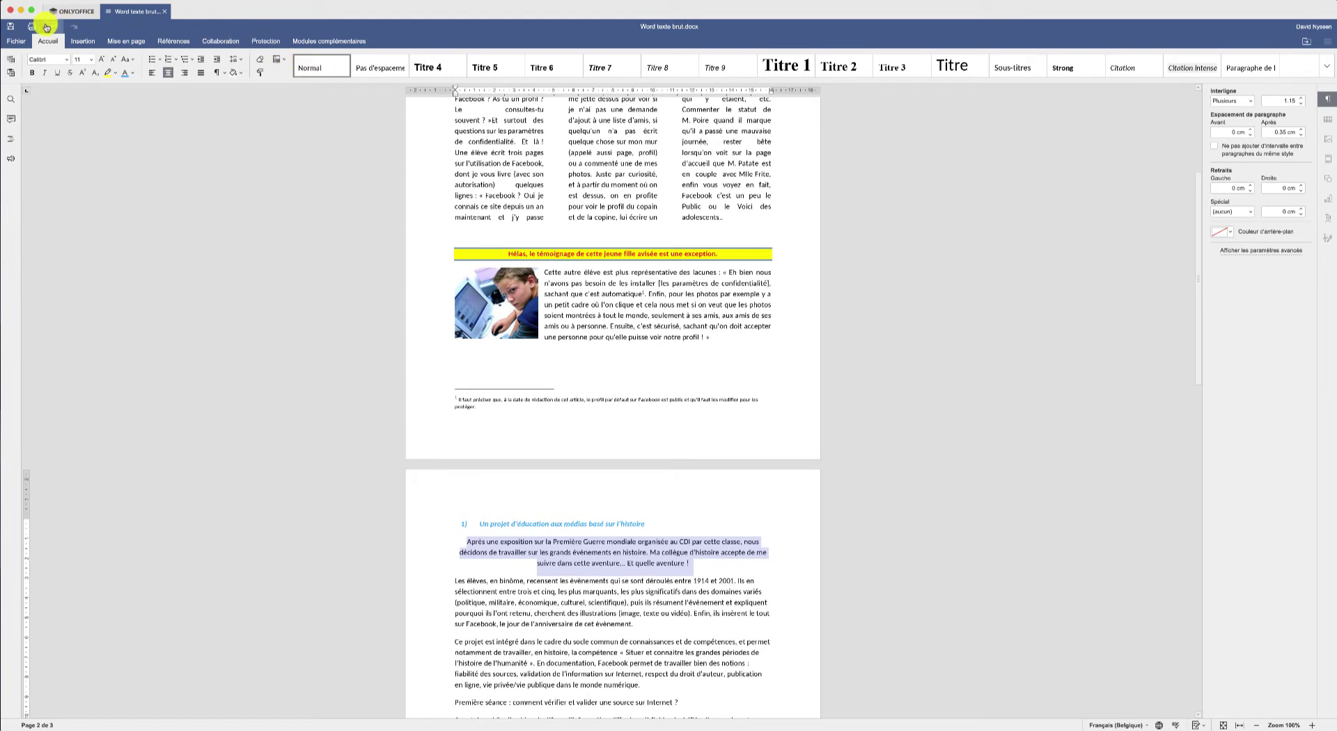
- Apply the small caps font effect to the centred "Après une exposition" paragraph through its advanced paragraph settings
left_click(1273, 258)
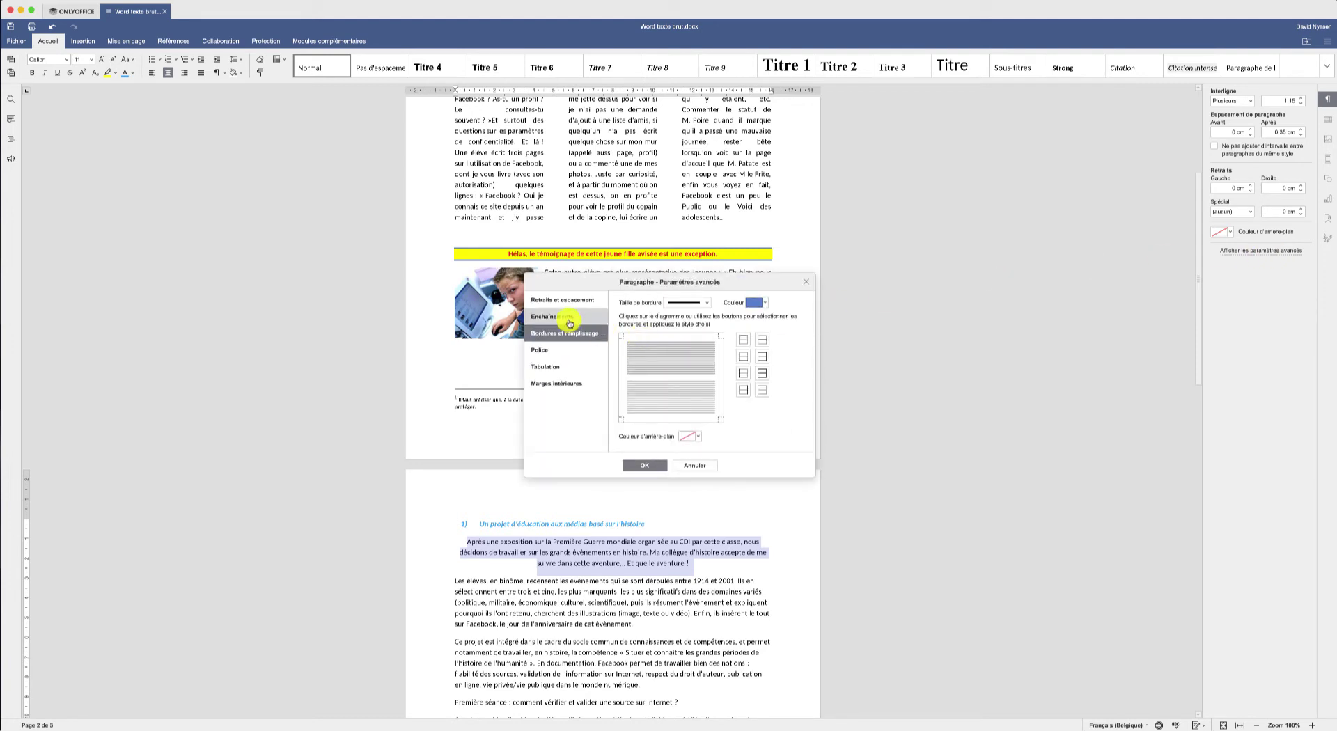
left_click(547, 350)
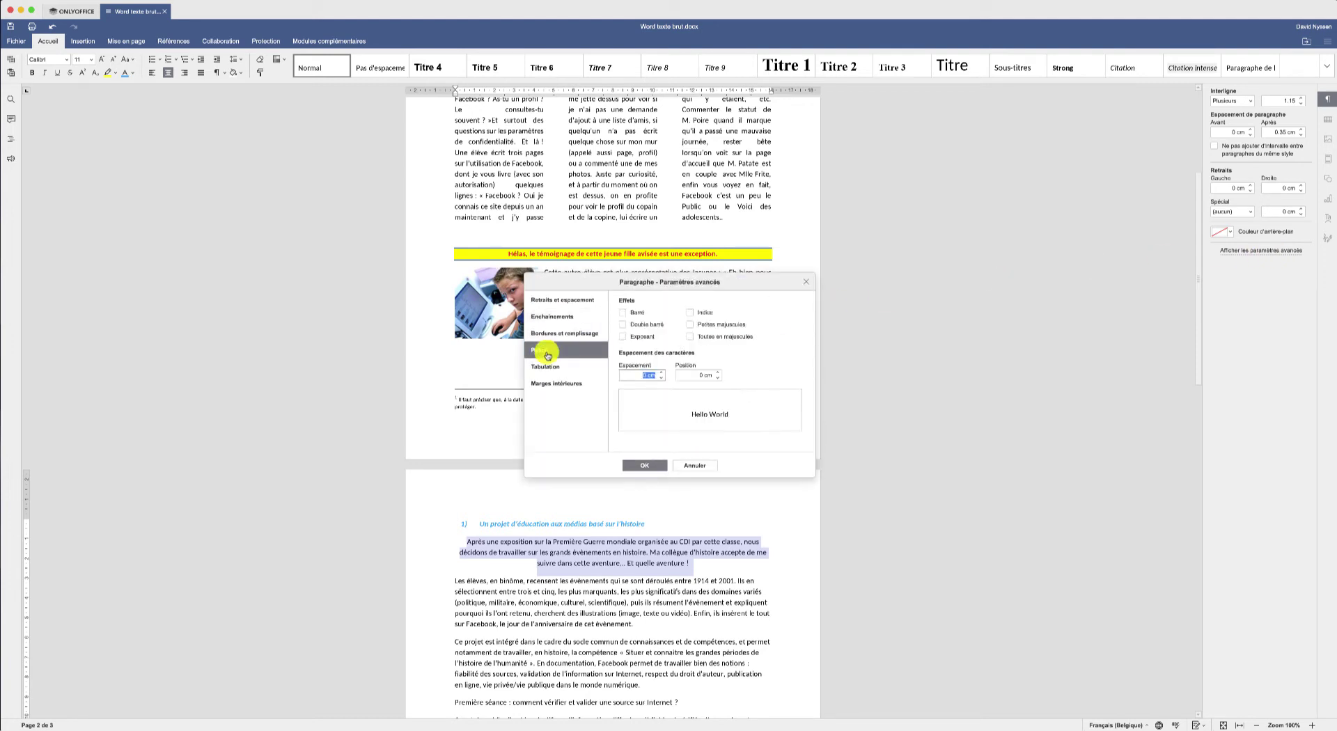
left_click(690, 325)
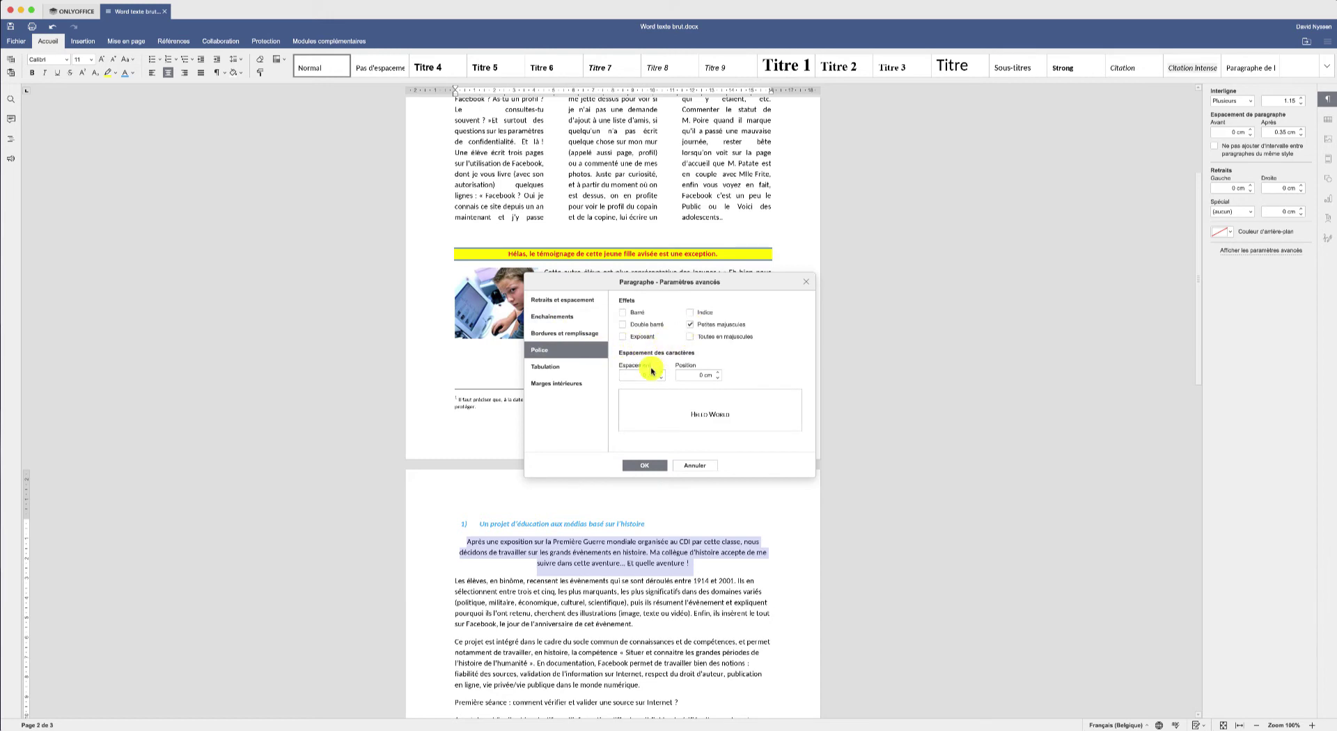
left_click(640, 466)
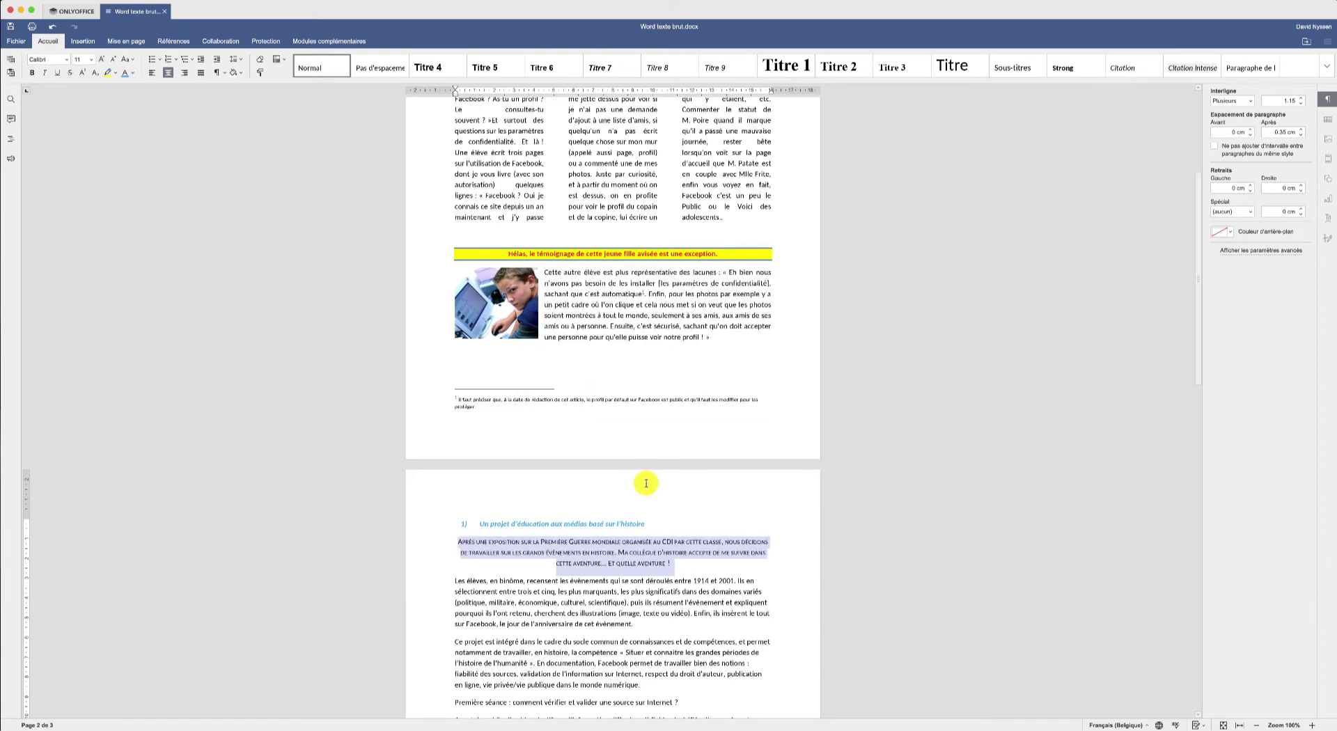
- Copy the "Les élèves, en binôme" paragraph and delete it from the text
scroll(635, 467, "down", 5)
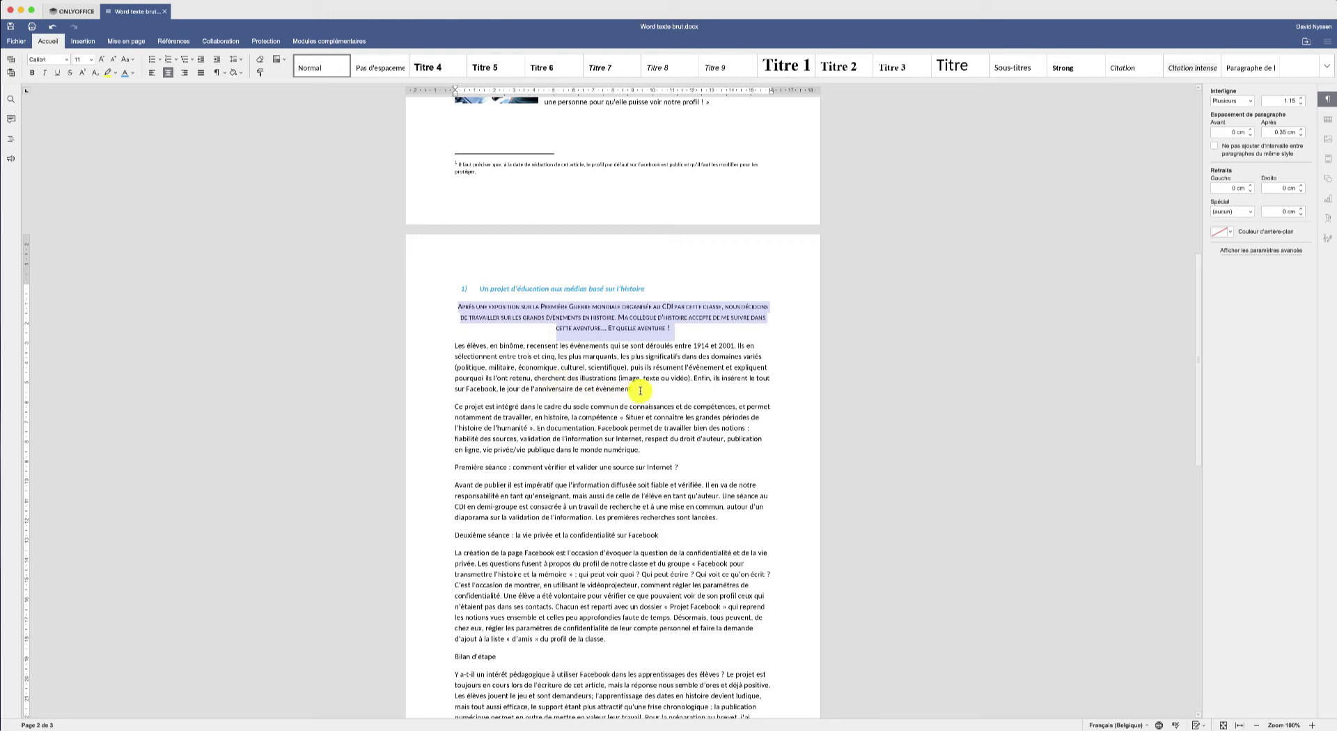
left_click_drag(639, 389, 455, 350)
key("ctrl+c")
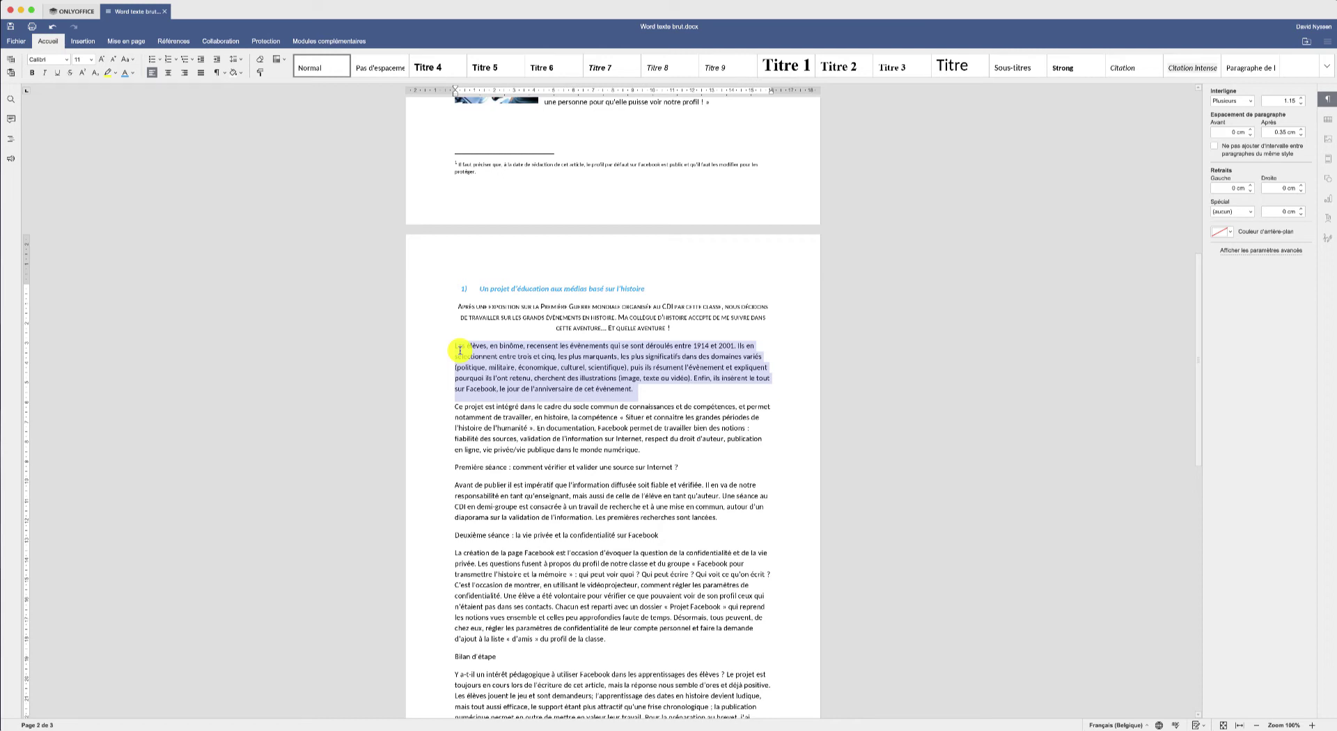
key("Delete")
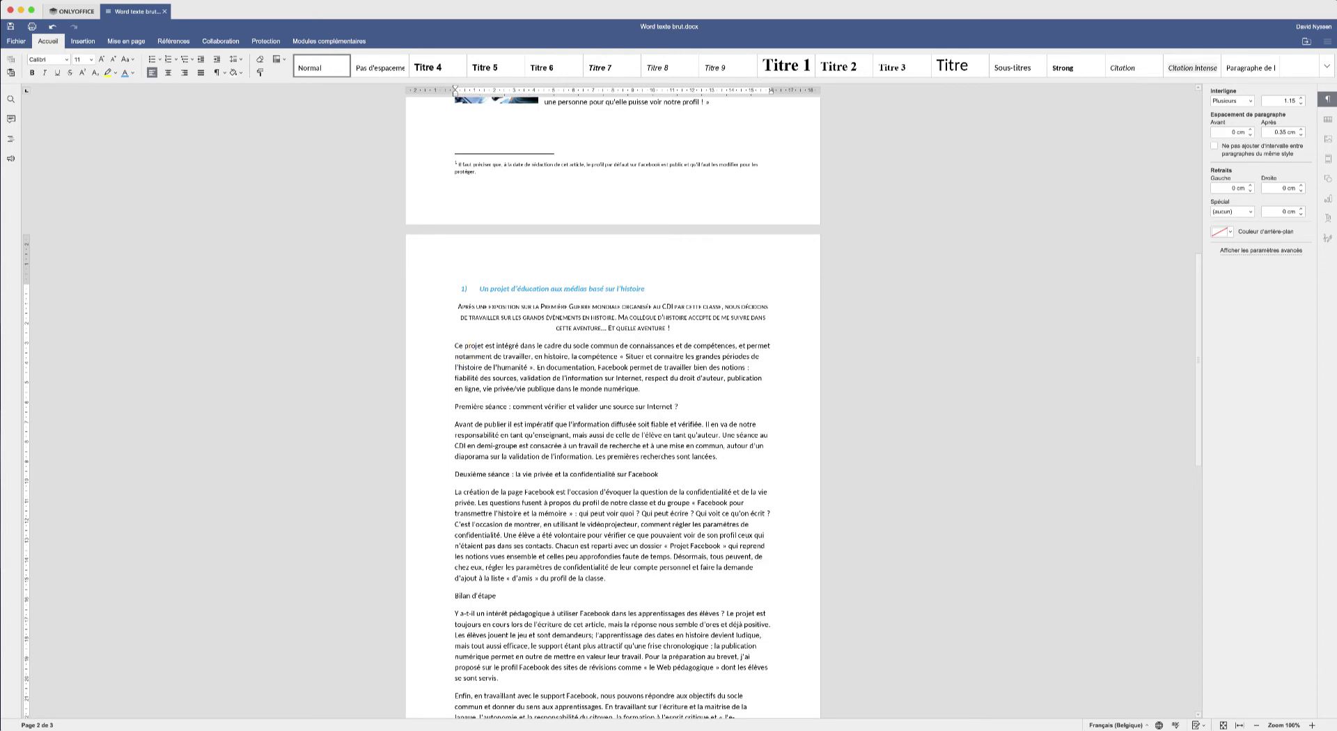
- Add six blank lines above the "Ce projet est intégré" paragraph
key("Return")
key("Return")
key("Return")
key("Return")
key("Return")
key("Return")
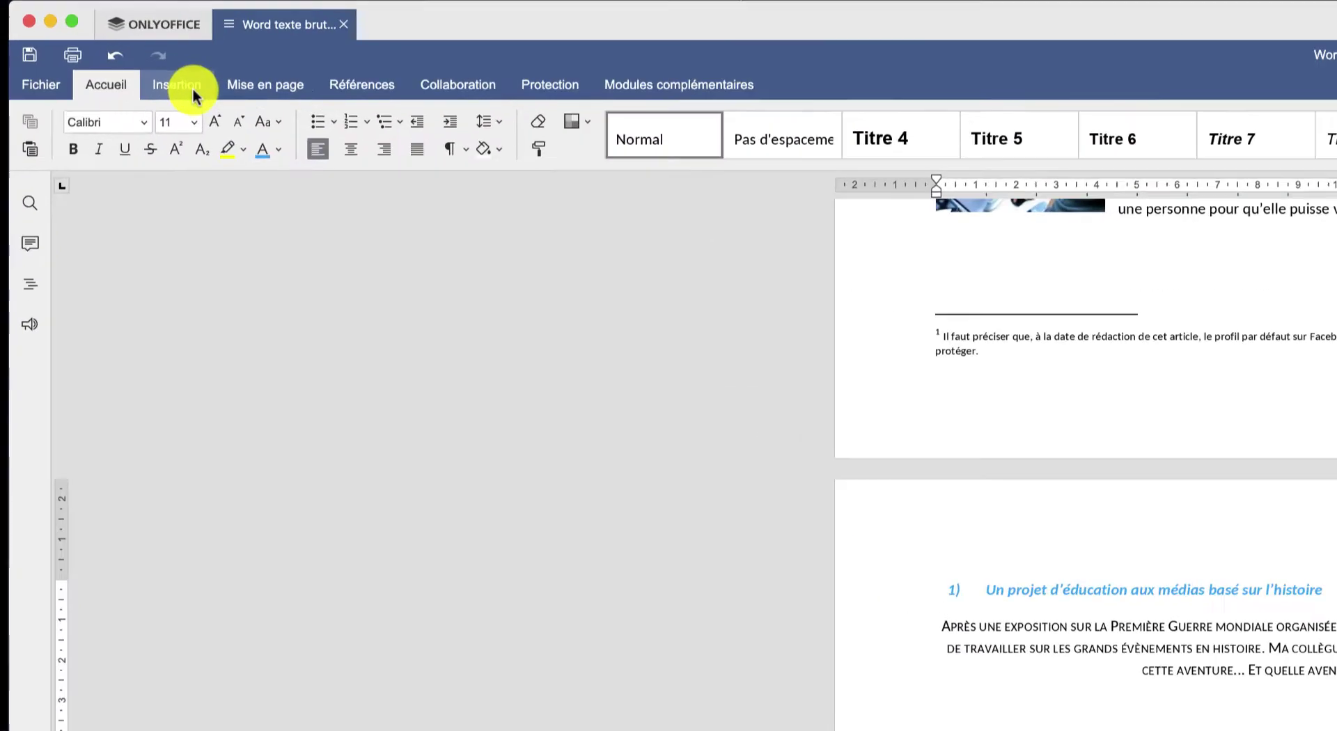
- Insert a text box below the centred "Après une exposition" paragraph and paste the copied "Les élèves, en binôme" paragraph into it
left_click(192, 88)
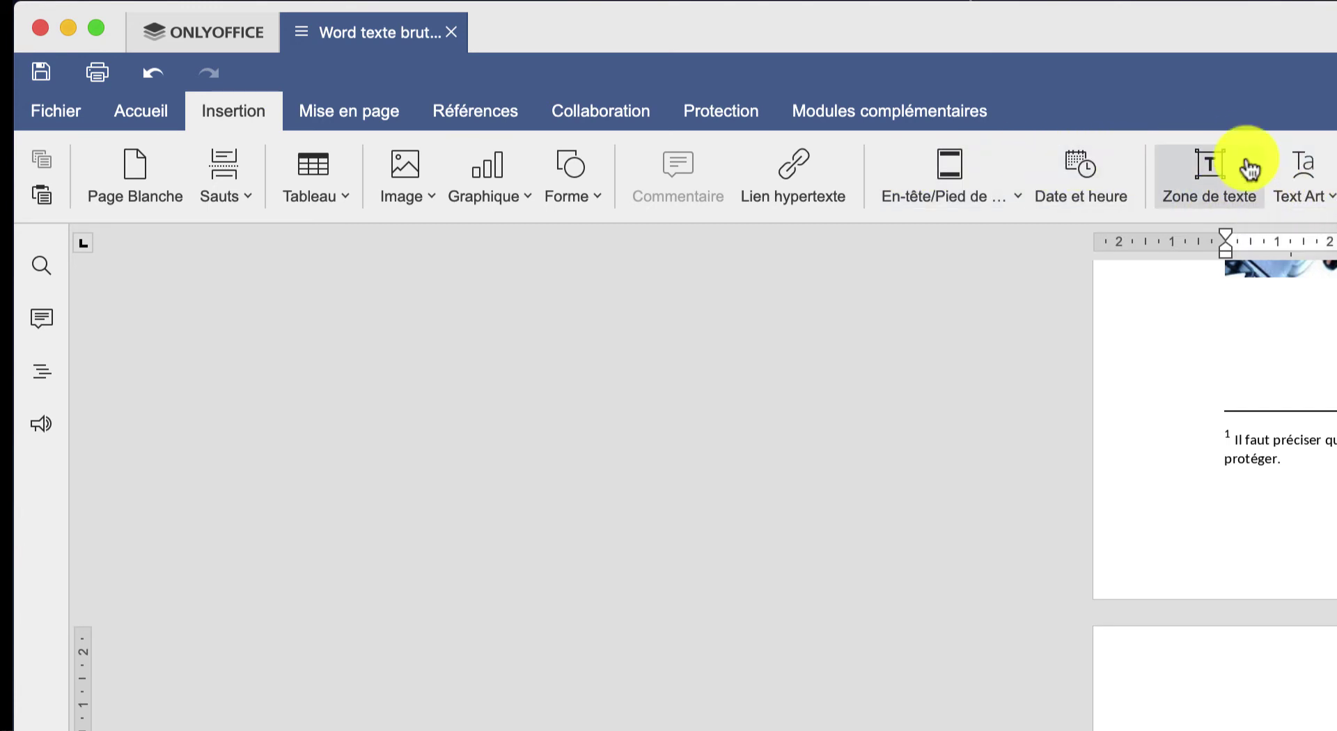
left_click(1215, 185)
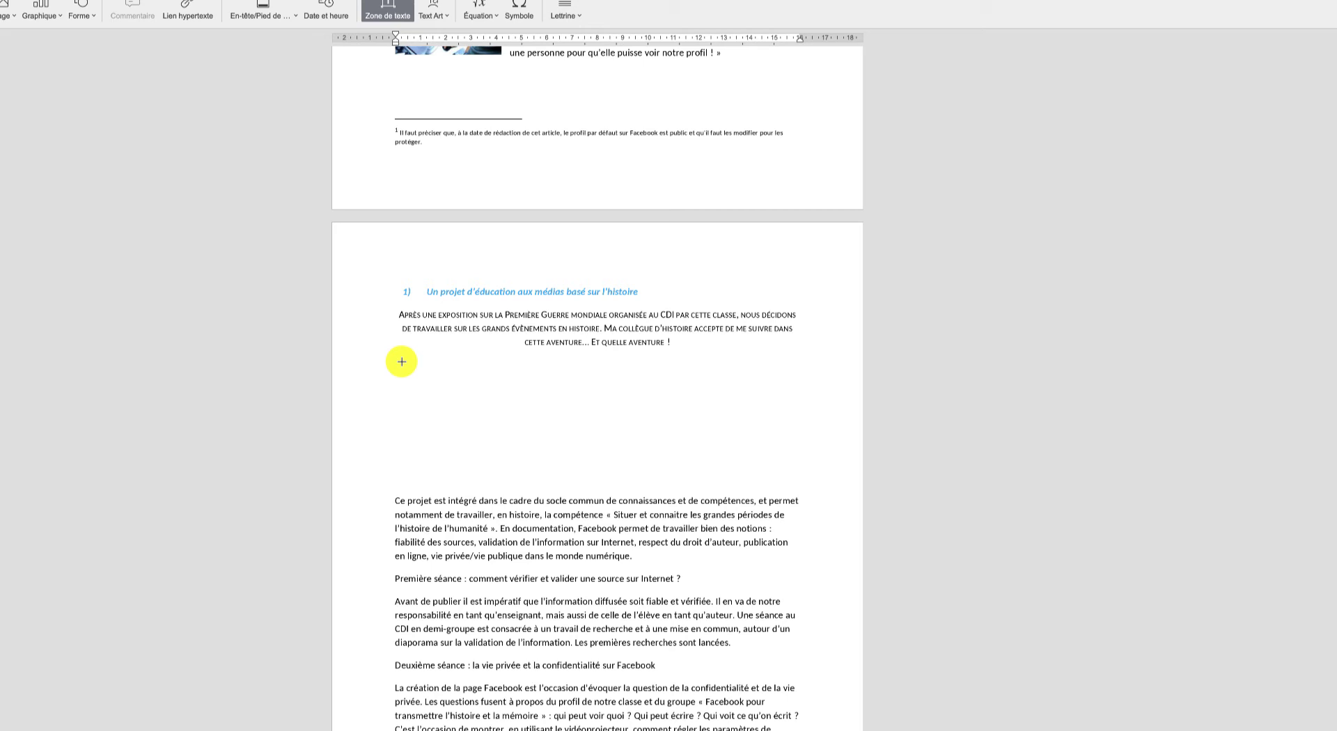
left_click_drag(401, 361, 439, 369)
mouse_move(557, 423)
left_mouse_down()
mouse_move(626, 465)
mouse_move(637, 489)
left_mouse_up()
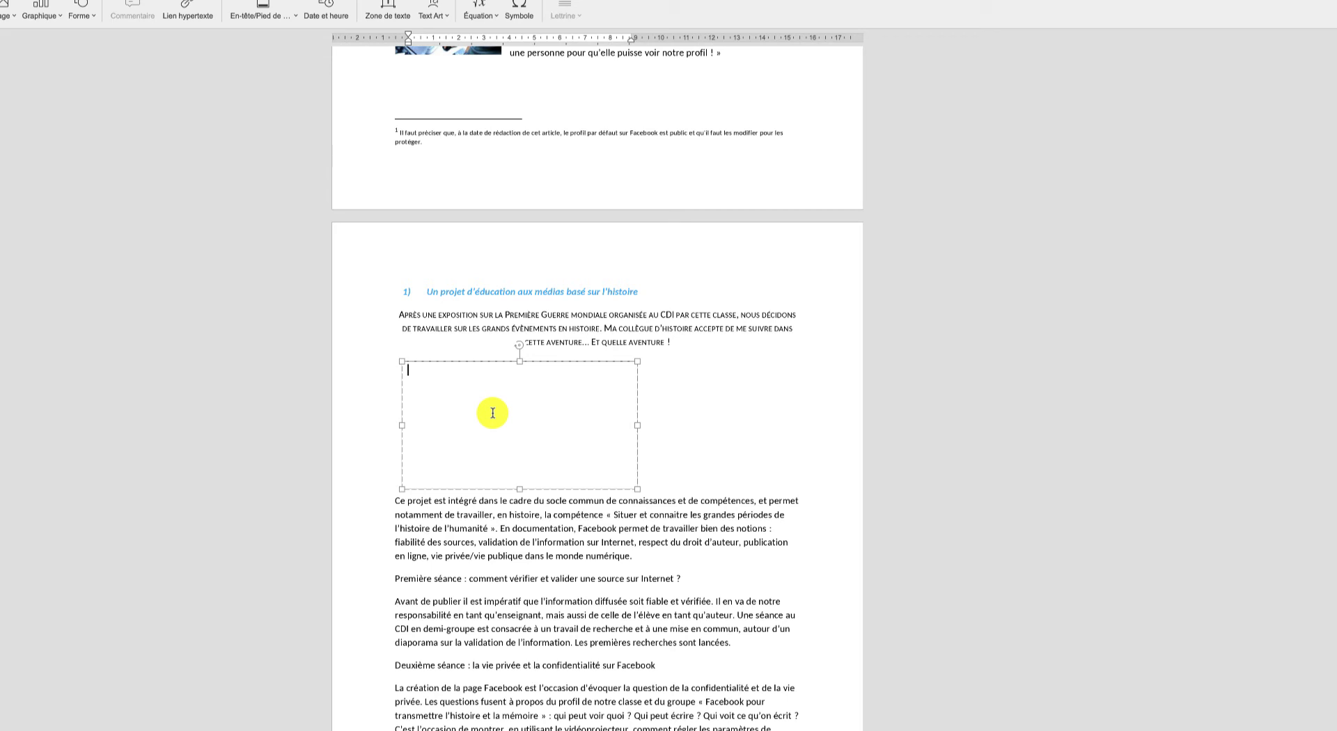
key("ctrl+v")
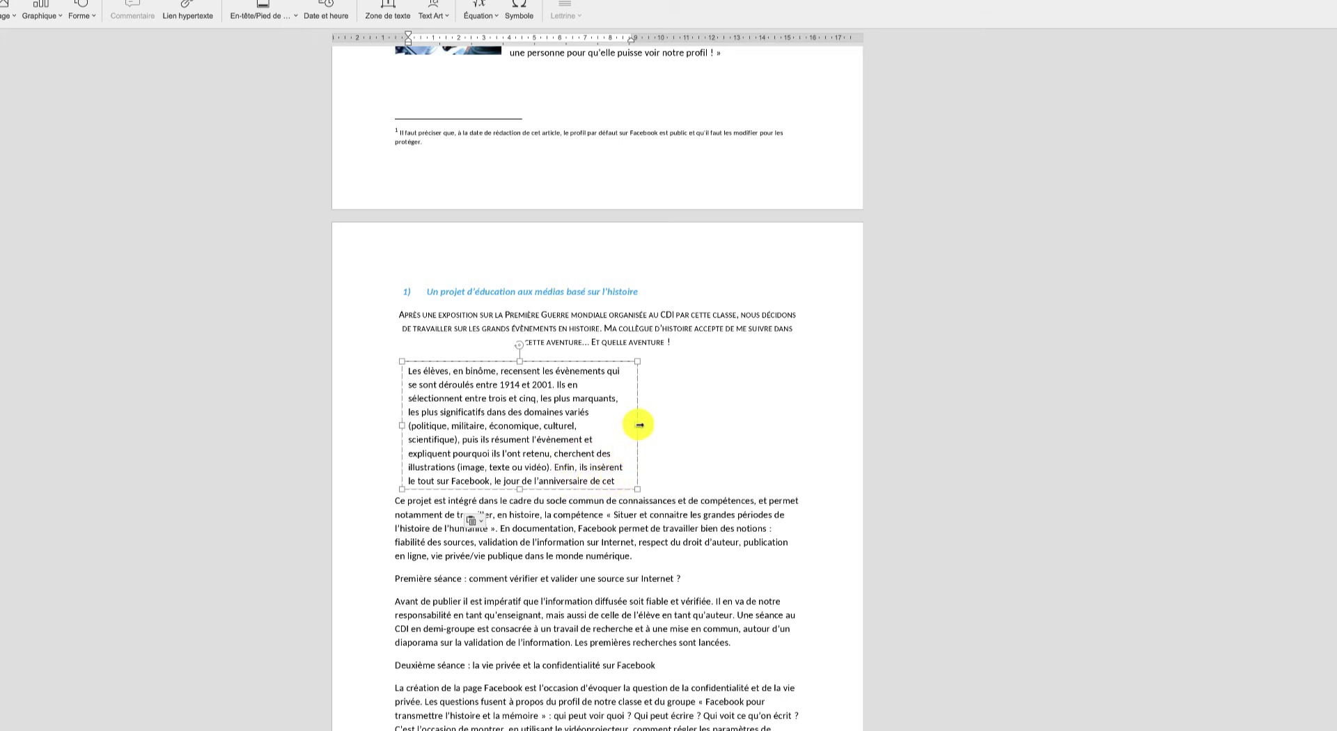
- Justify the text in the text box and resize the box to fit the whole "Les élèves, en binôme" paragraph
left_click_drag(636, 424, 711, 422)
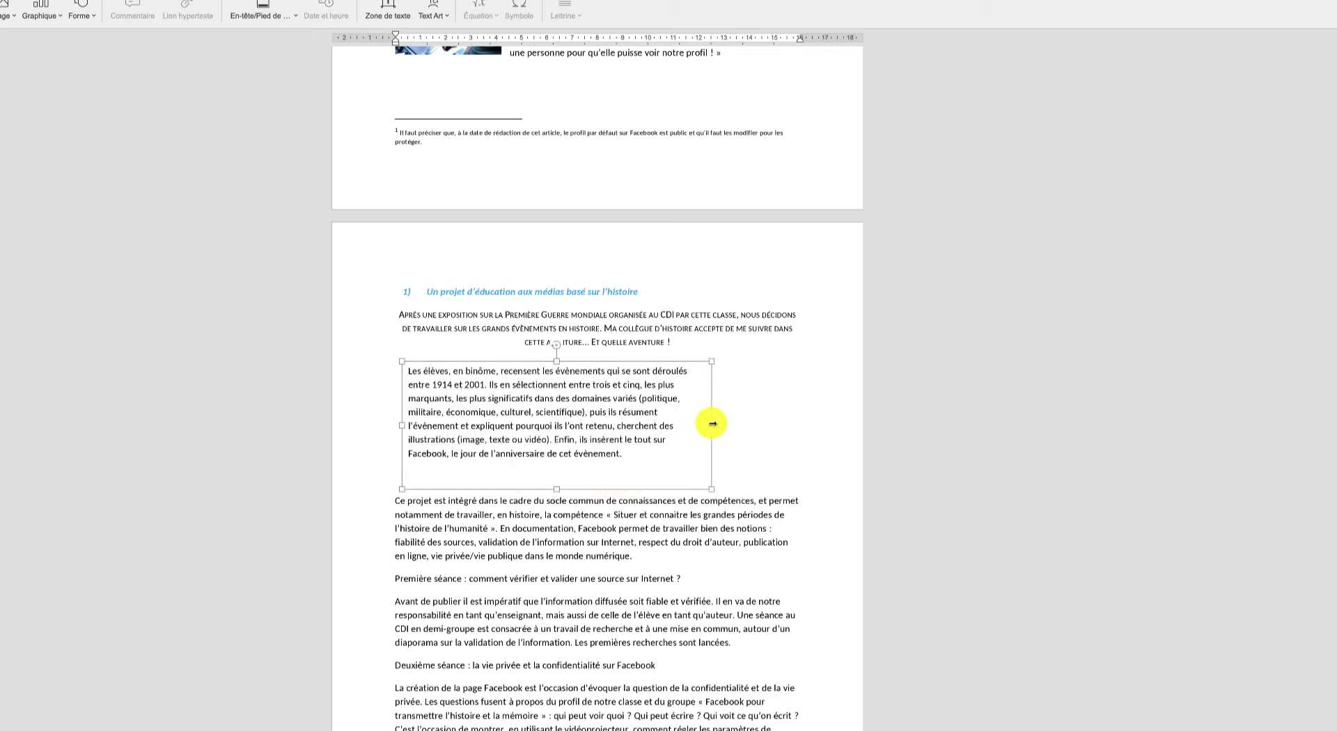
mouse_move(559, 490)
left_mouse_down()
mouse_move(550, 513)
mouse_move(552, 487)
left_mouse_up()
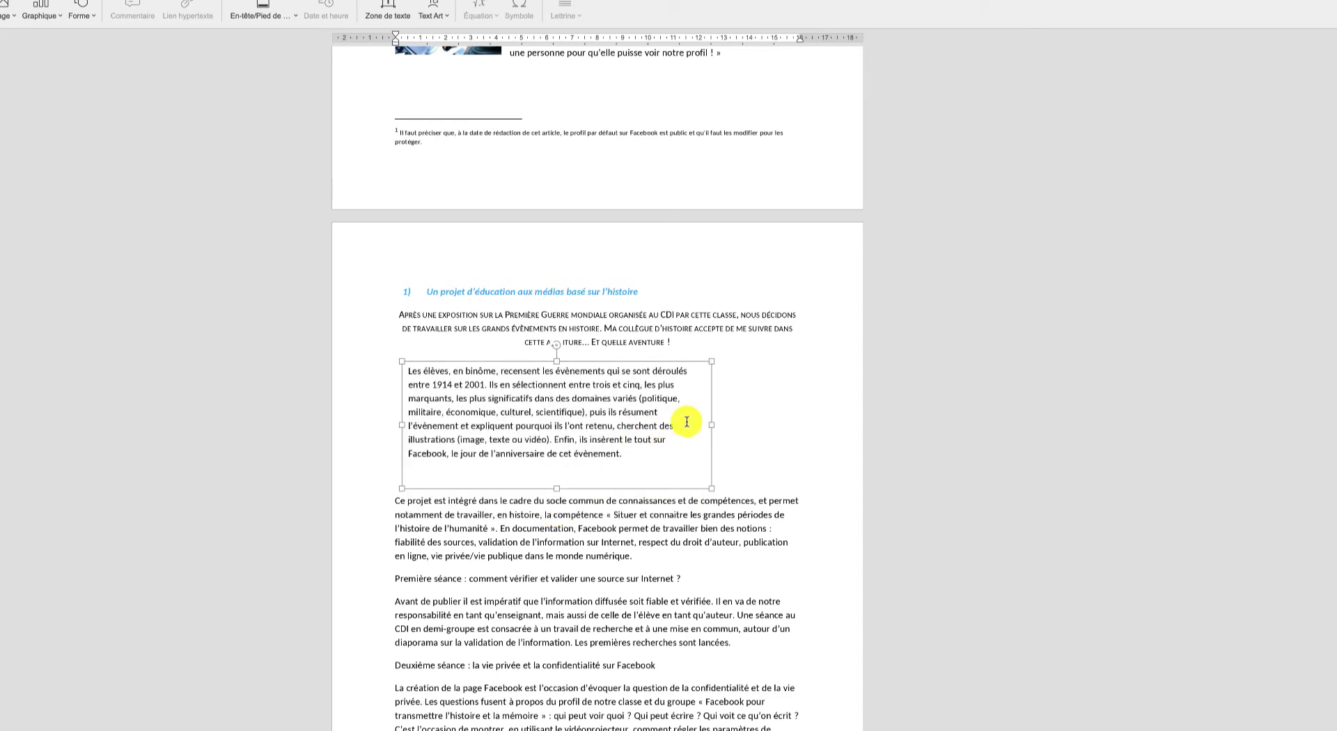
left_click(557, 432)
left_click_drag(556, 434, 387, 358)
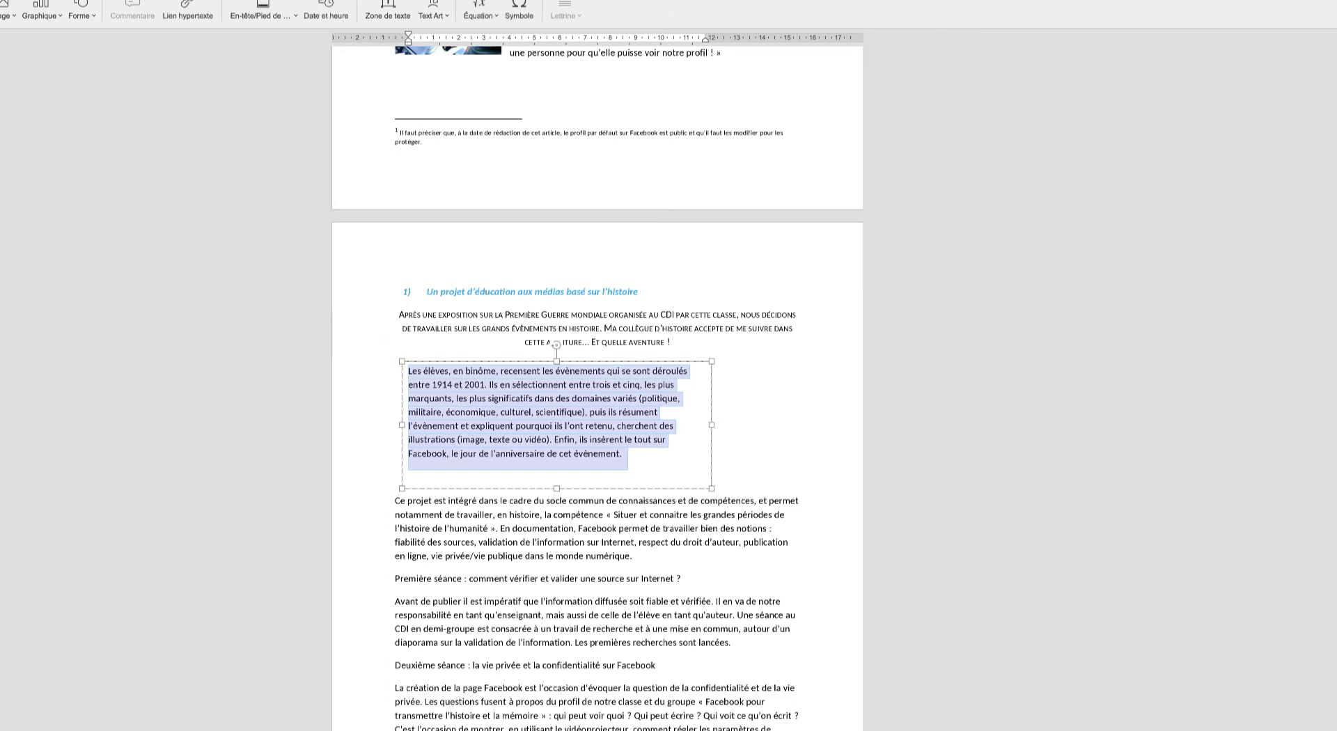
left_click(70, 14)
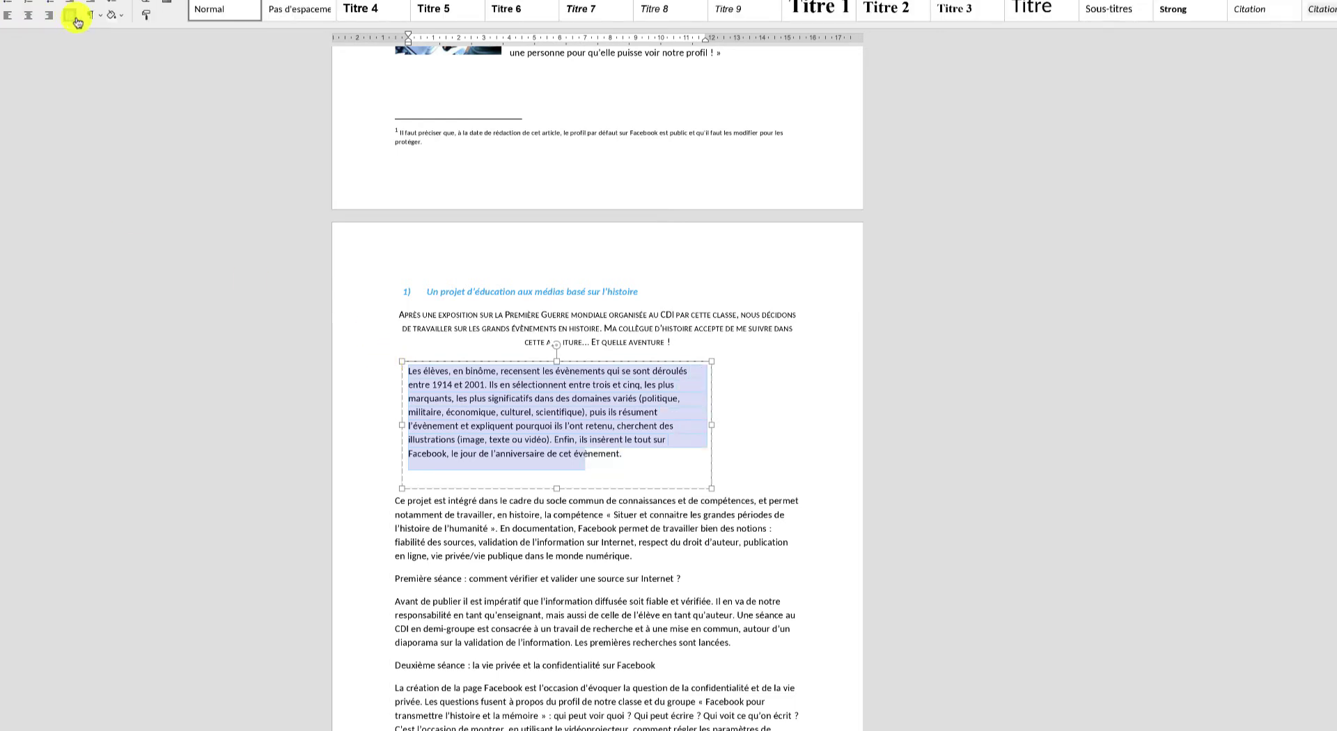
left_click_drag(710, 489, 637, 476)
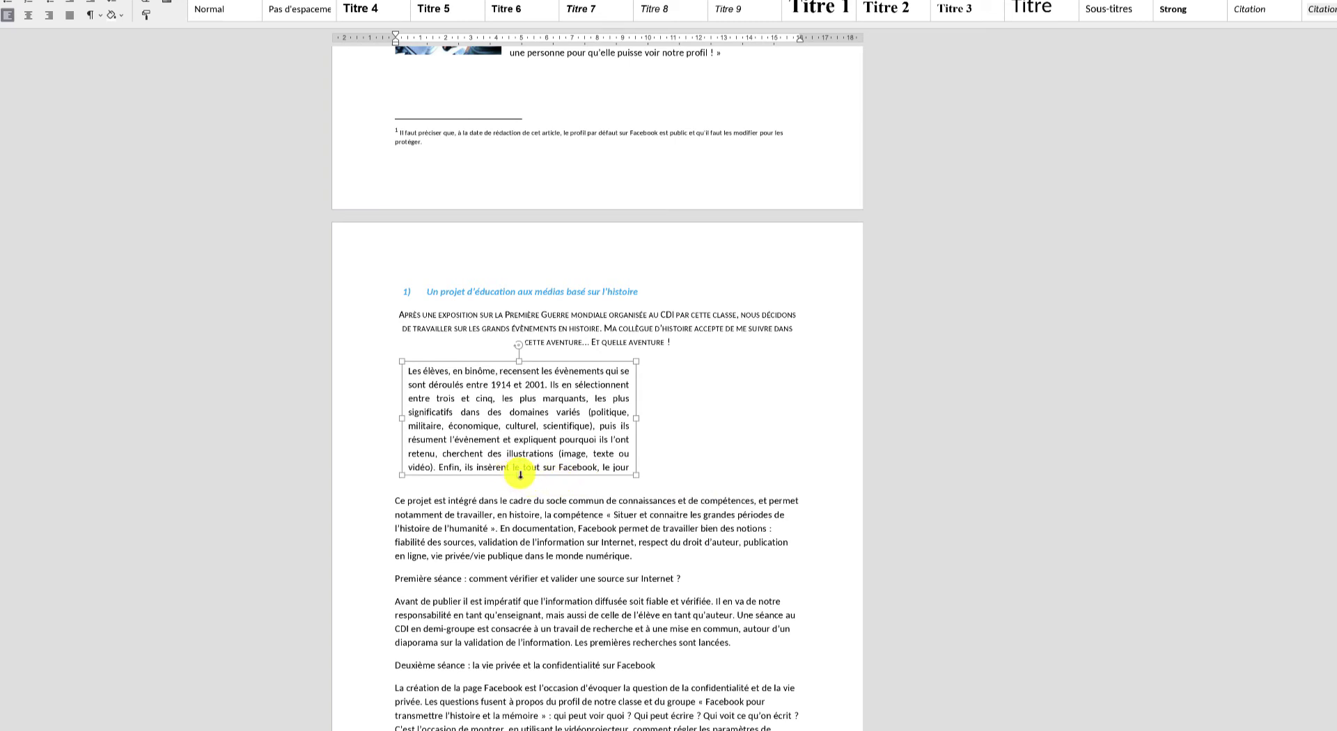
left_click_drag(520, 475, 521, 495)
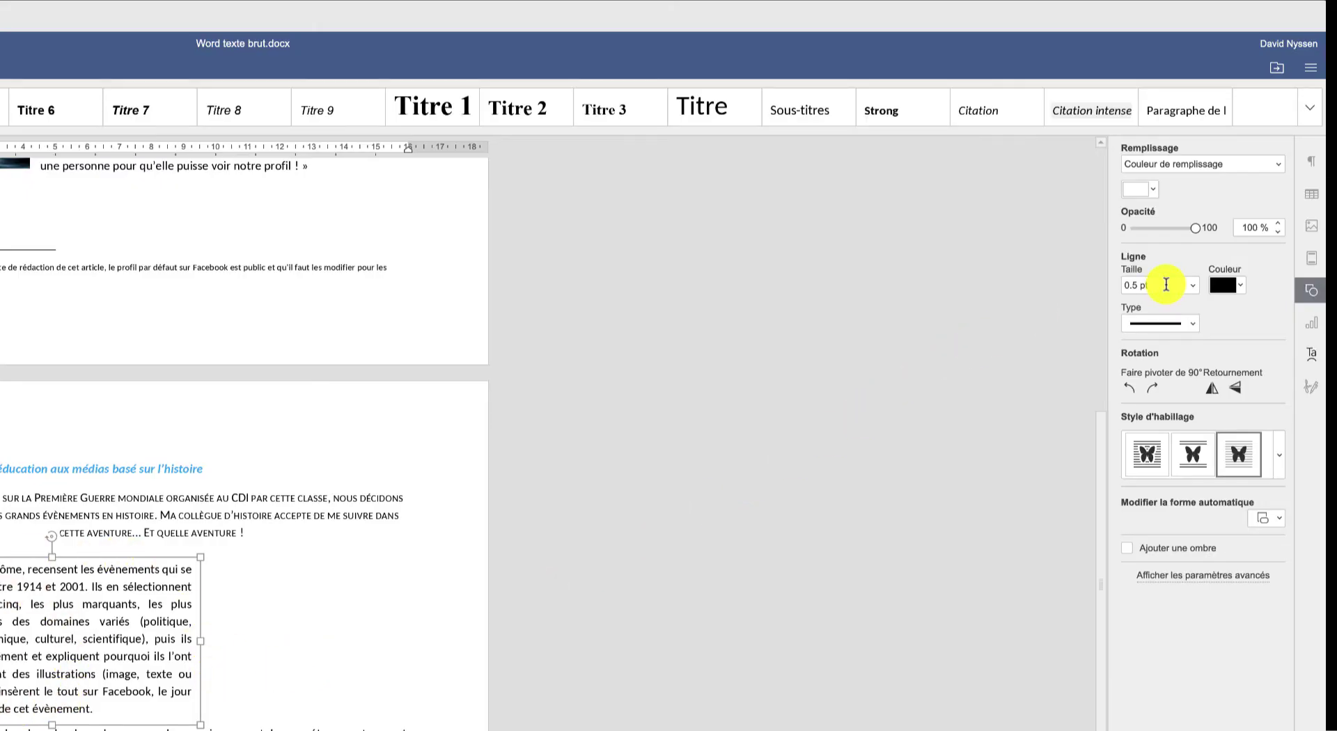
- Give the text box a gradient fill with light green as its first colour
left_click(1277, 167)
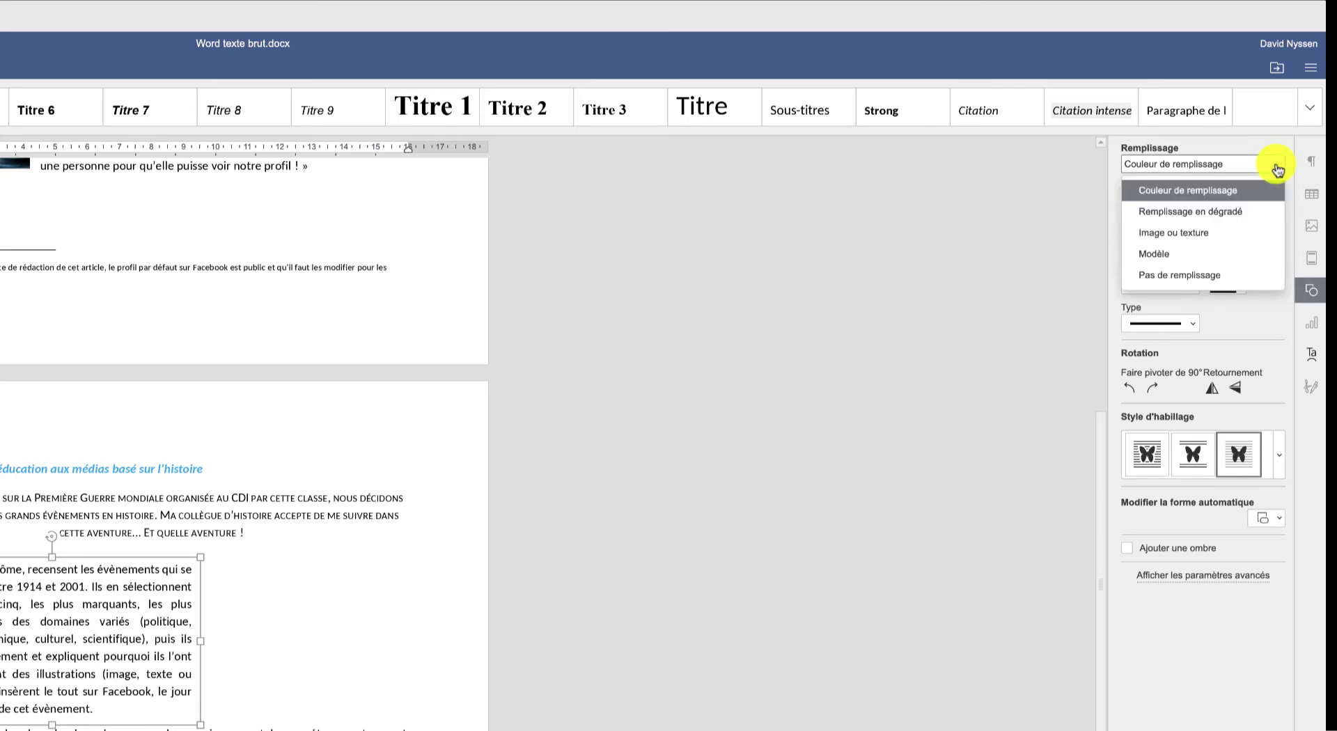
left_click(1229, 213)
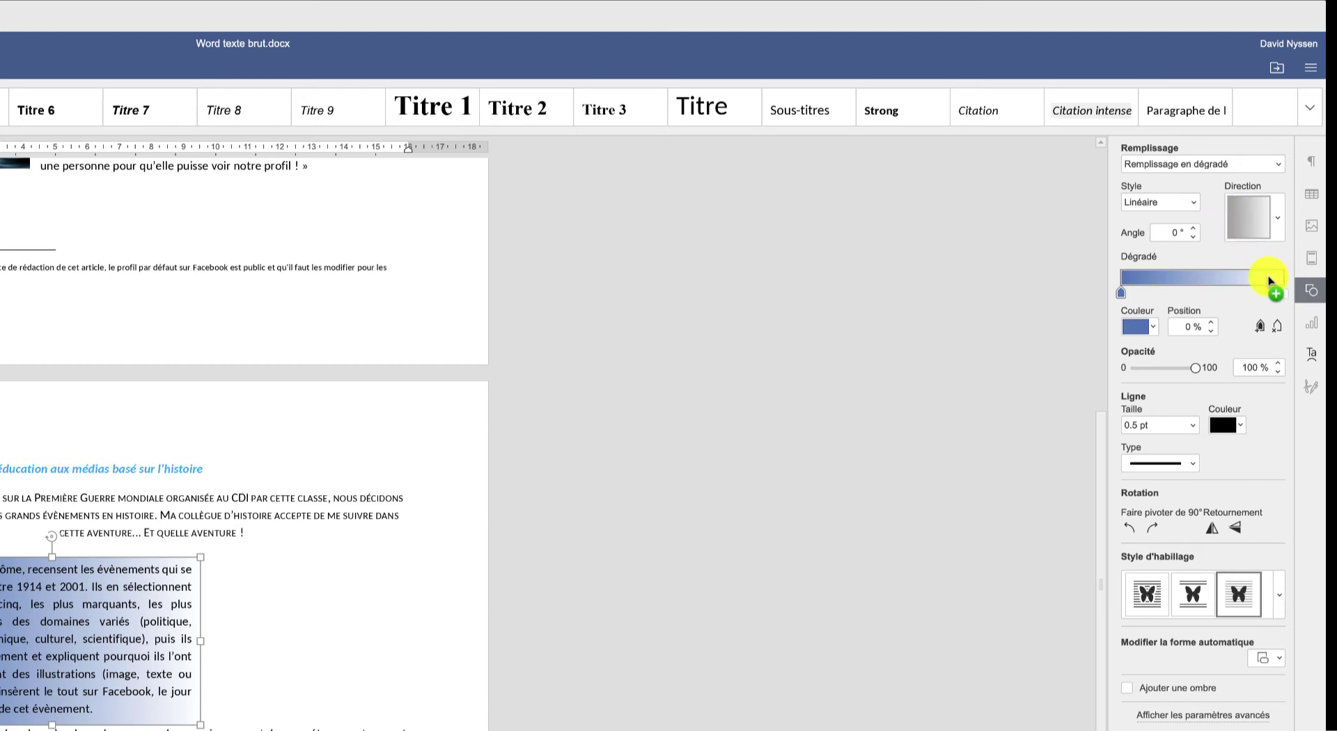
left_click(1154, 328)
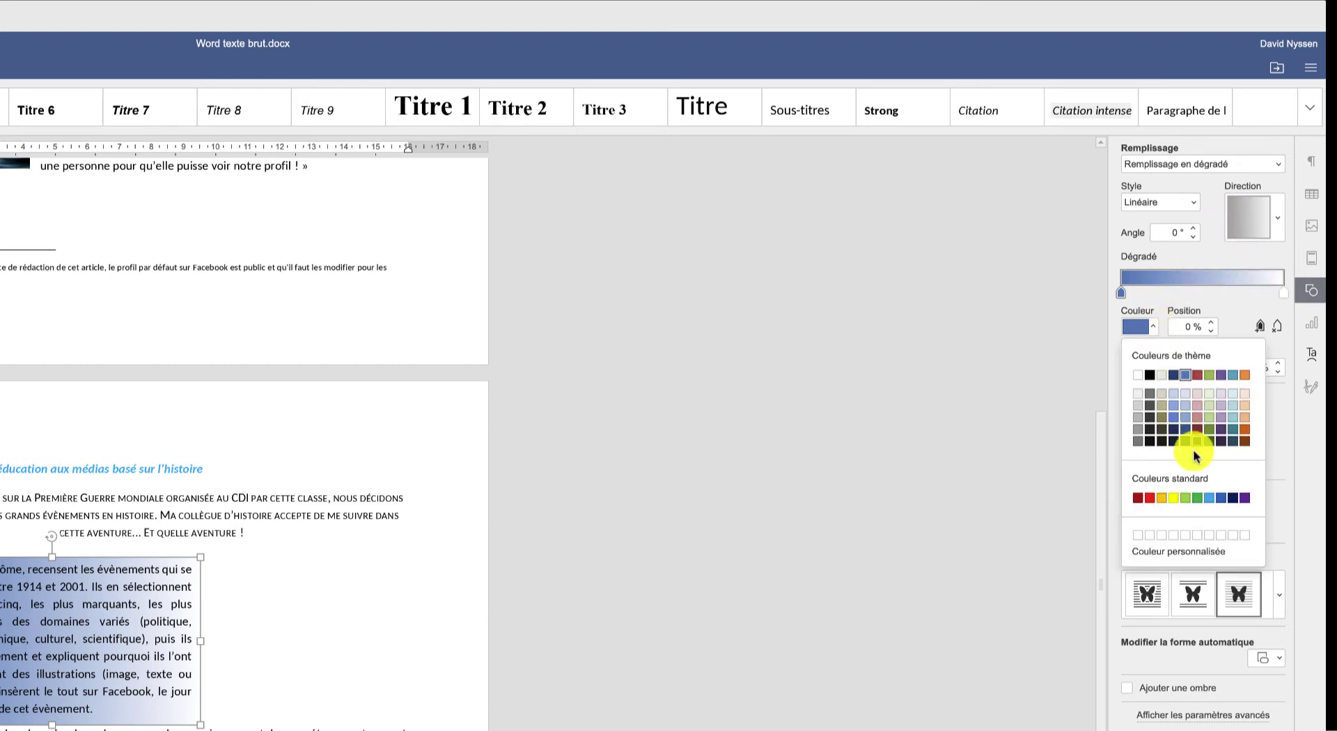
left_click(1189, 499)
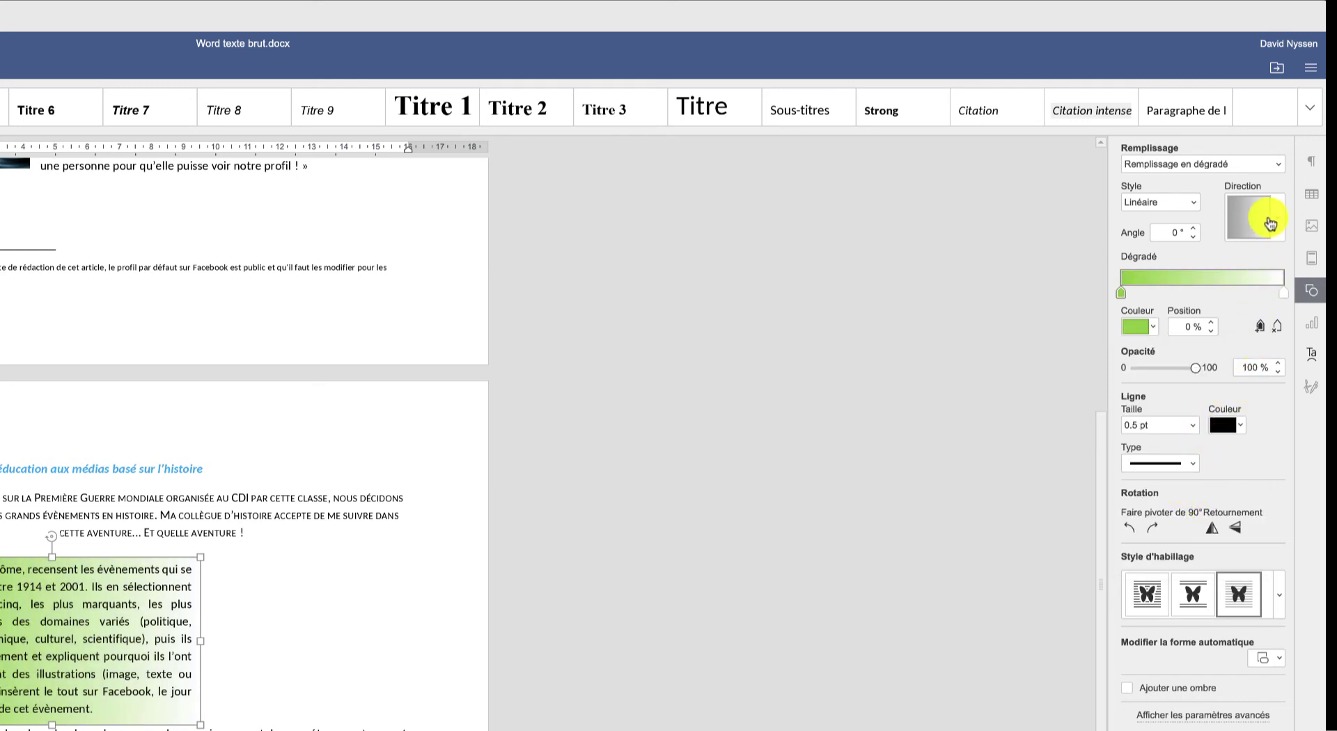
- Set the direction of the text box's gradient to 270°, with the green at the bottom of the box
left_click(1278, 221)
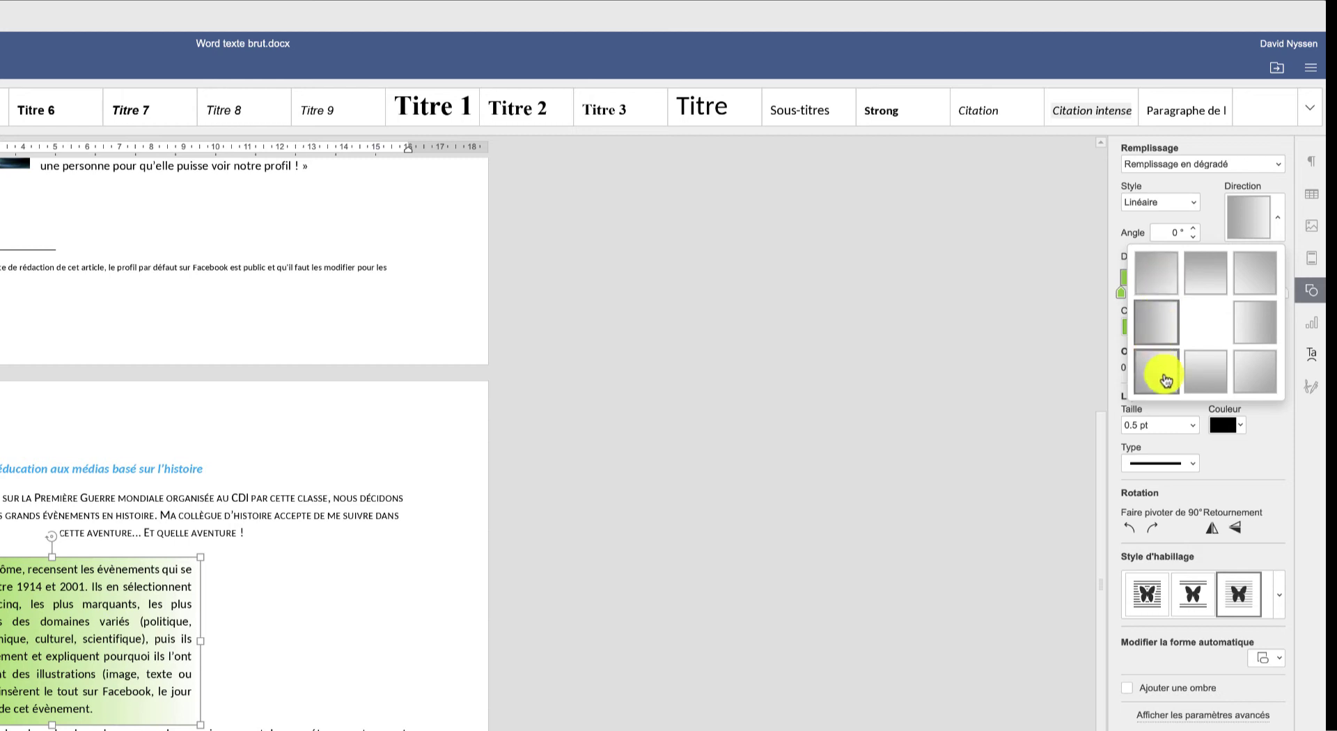
left_click_drag(1156, 272, 1154, 272)
left_click(1154, 273)
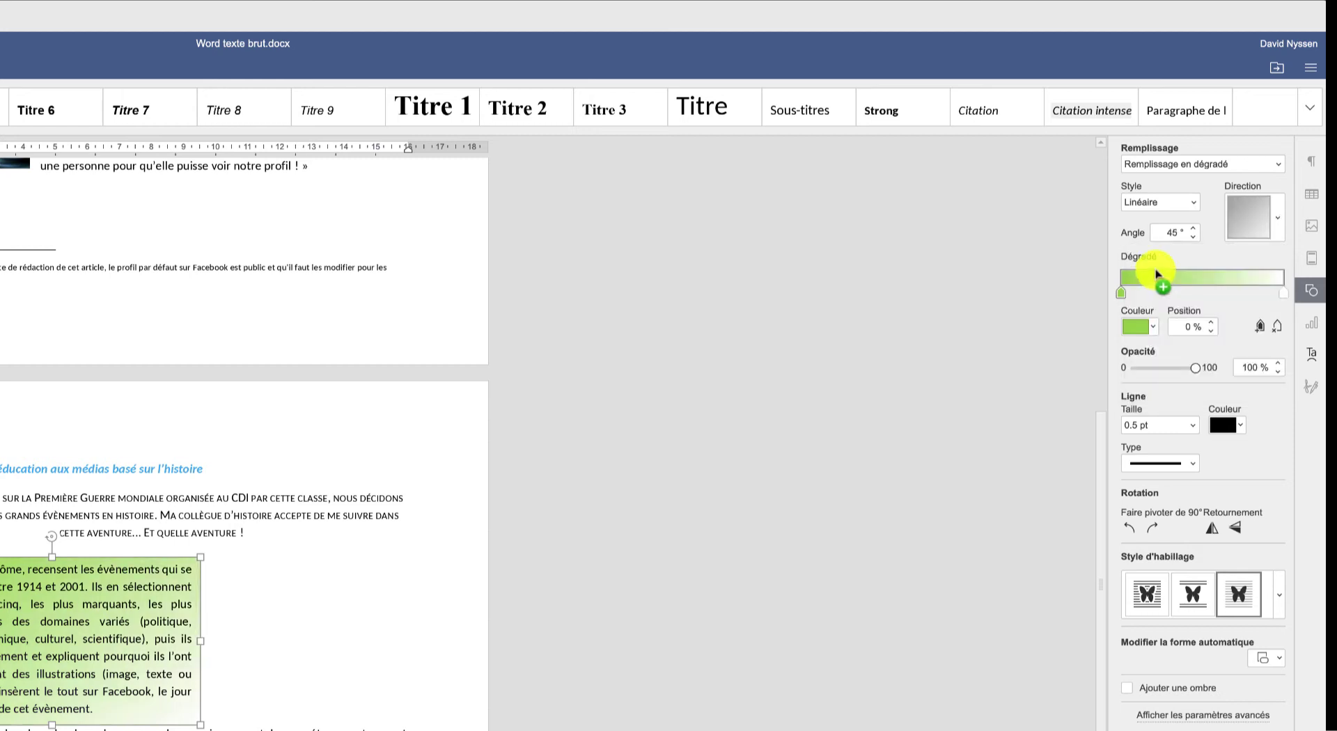
left_click(1278, 218)
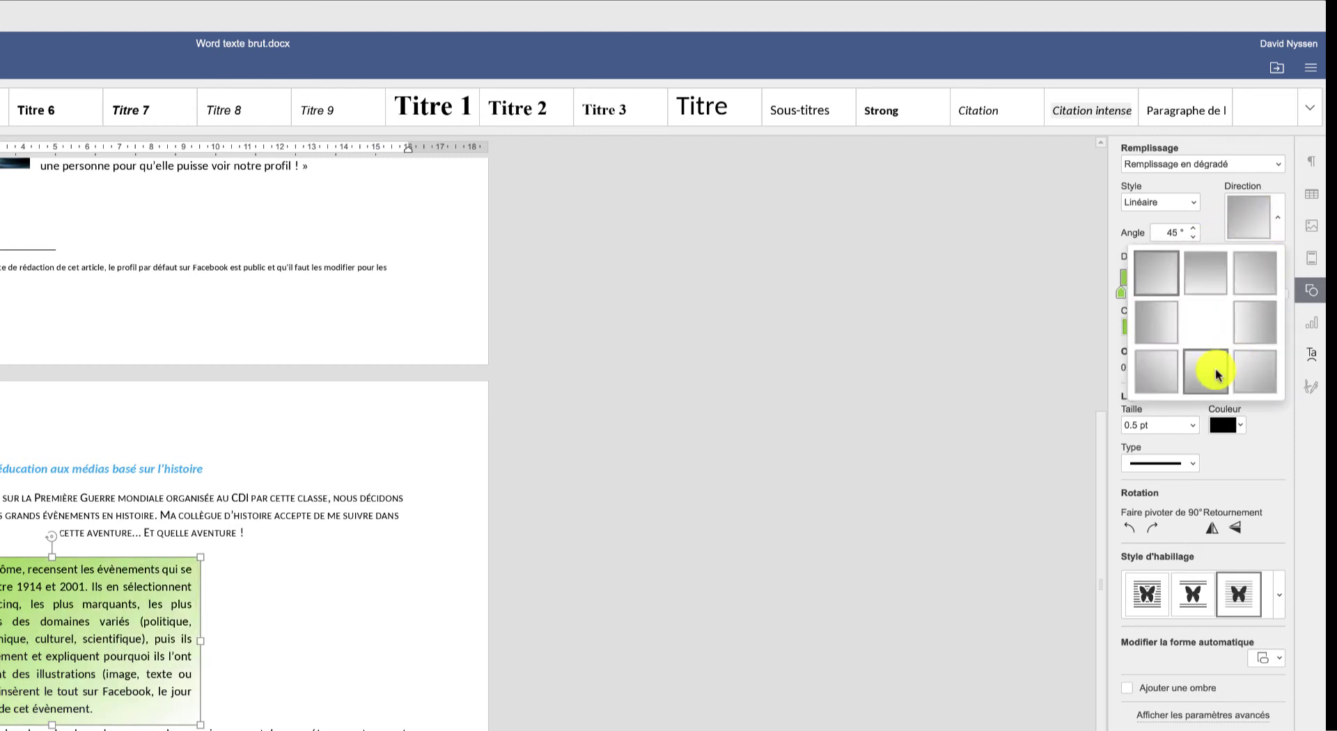
left_click(1217, 374)
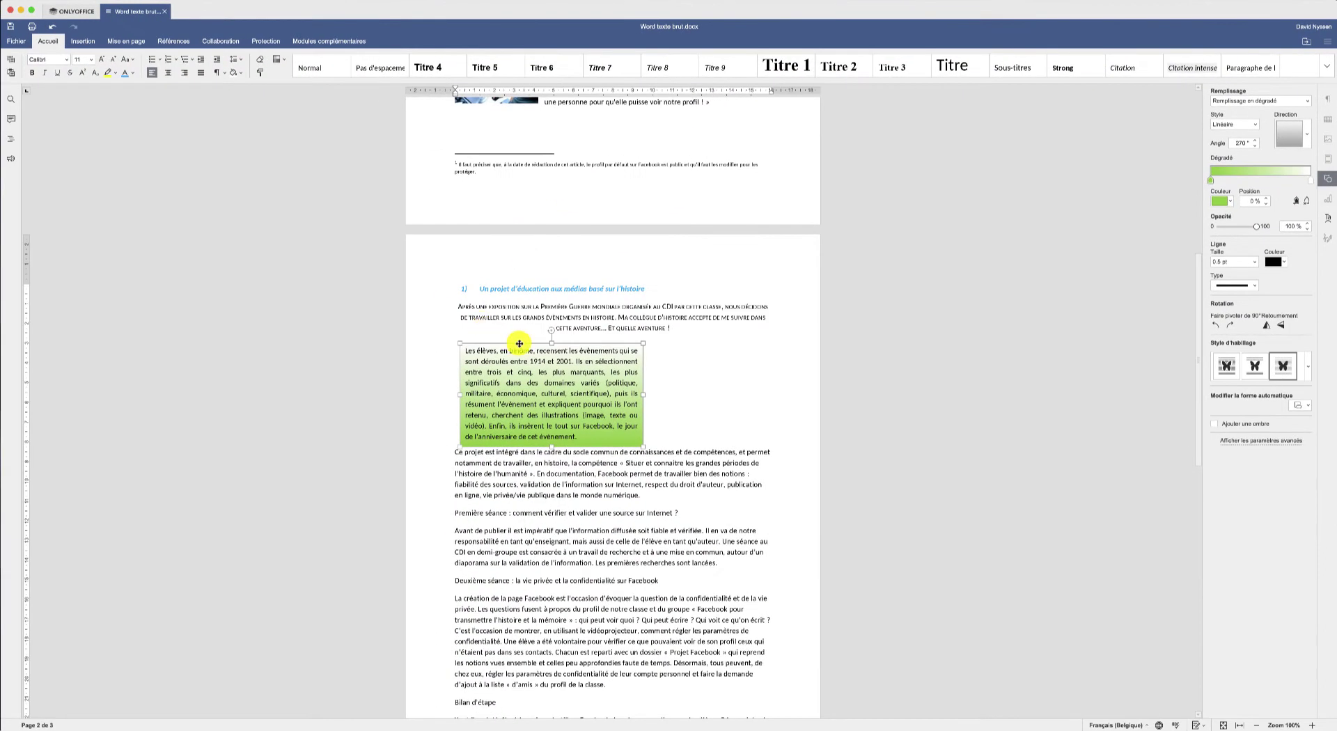
- Move the green text box into the left page margin and make it narrower
left_click_drag(519, 344, 490, 343)
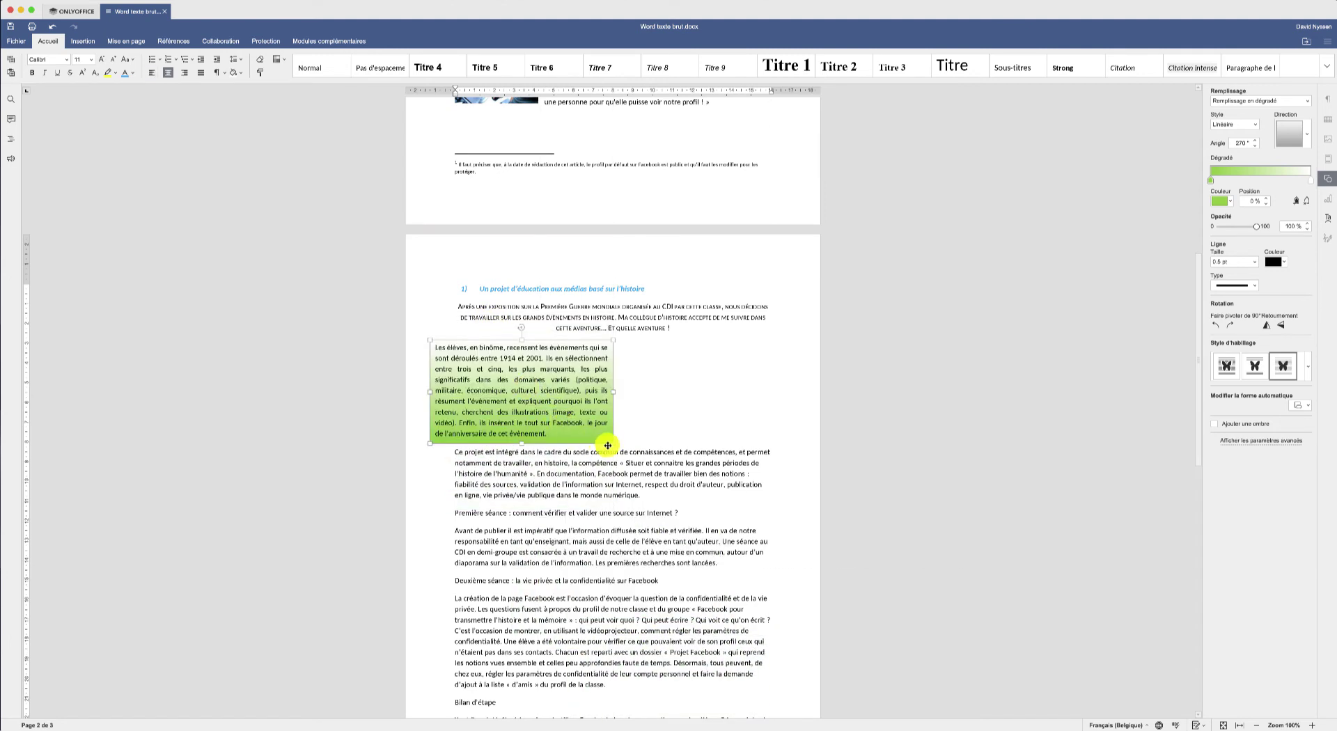
left_click_drag(613, 443, 591, 440)
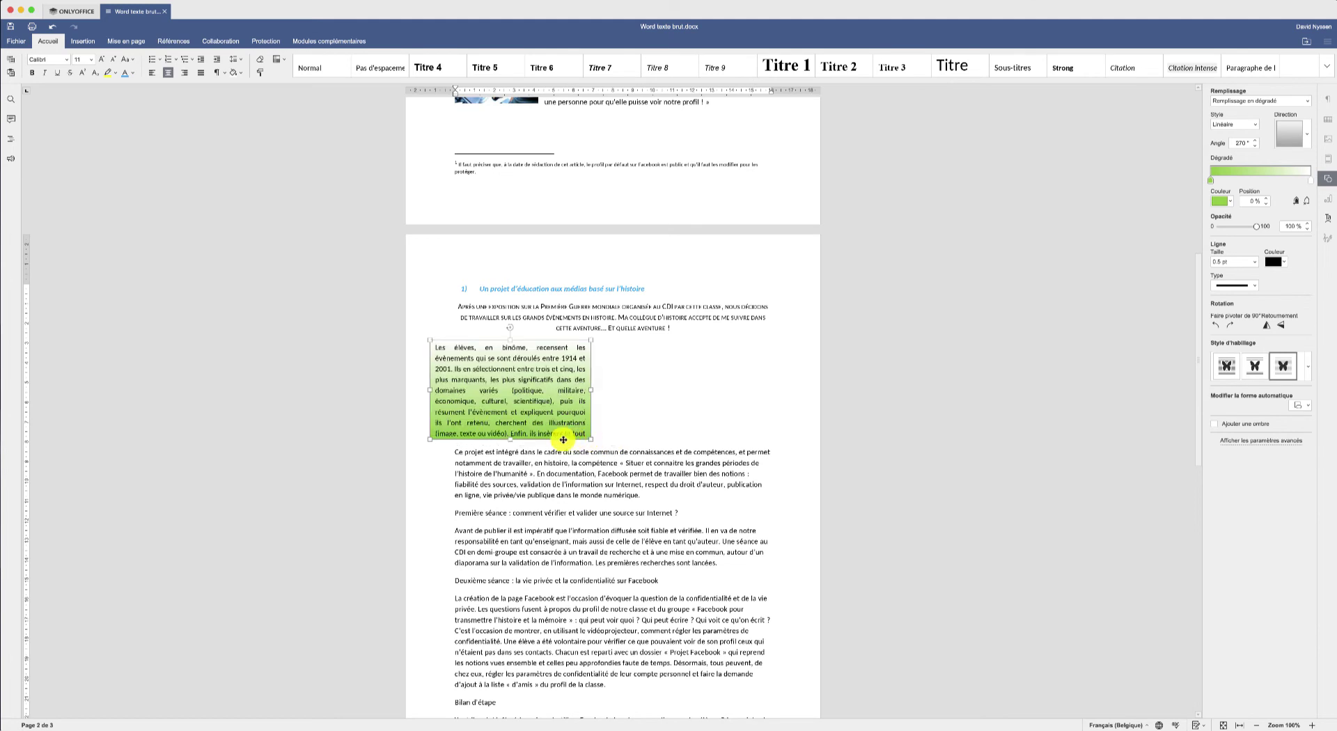
- Add two more blank lines above the "Ce projet est intégré" paragraph
left_click(454, 452)
key("Return")
key("Return")
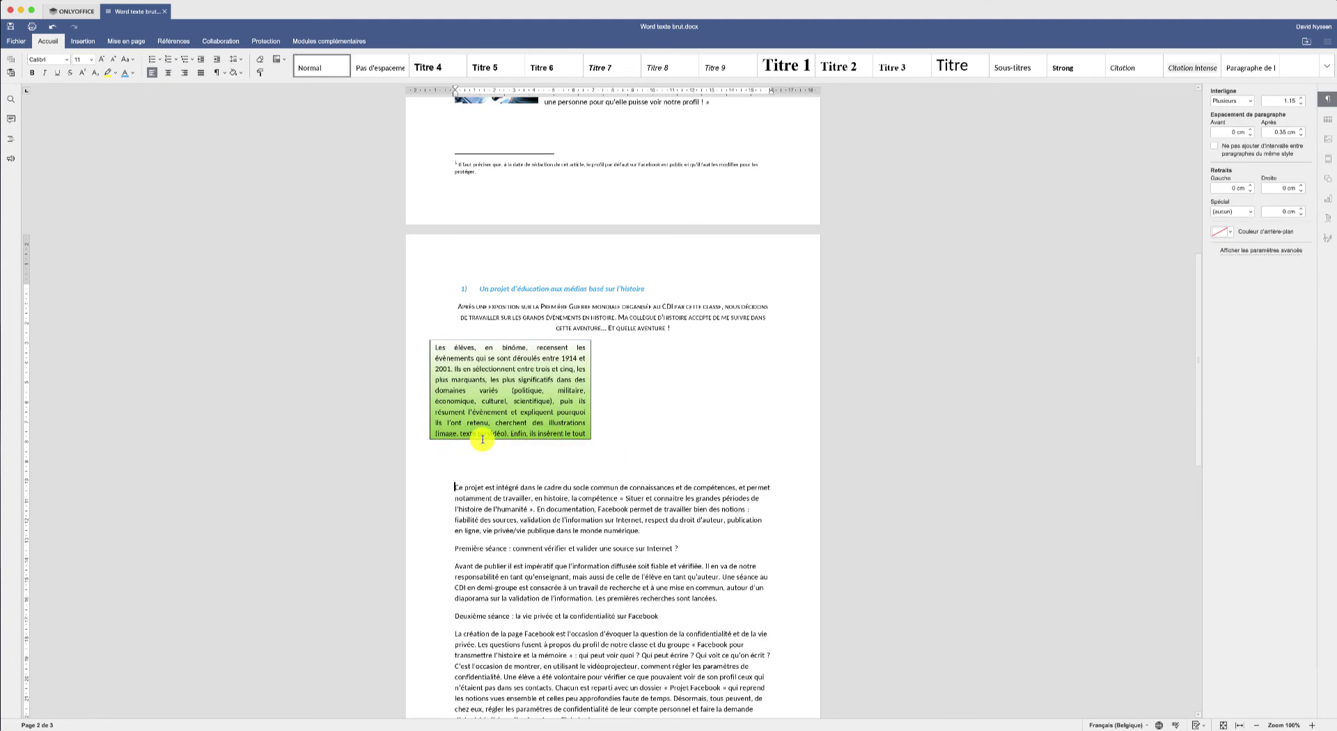
- Lengthen the green text box to fit its whole text and shift it slightly right, just below the centred paragraph
left_click(512, 436)
left_click_drag(512, 438, 513, 461)
left_click_drag(501, 342, 515, 348)
left_click(646, 370)
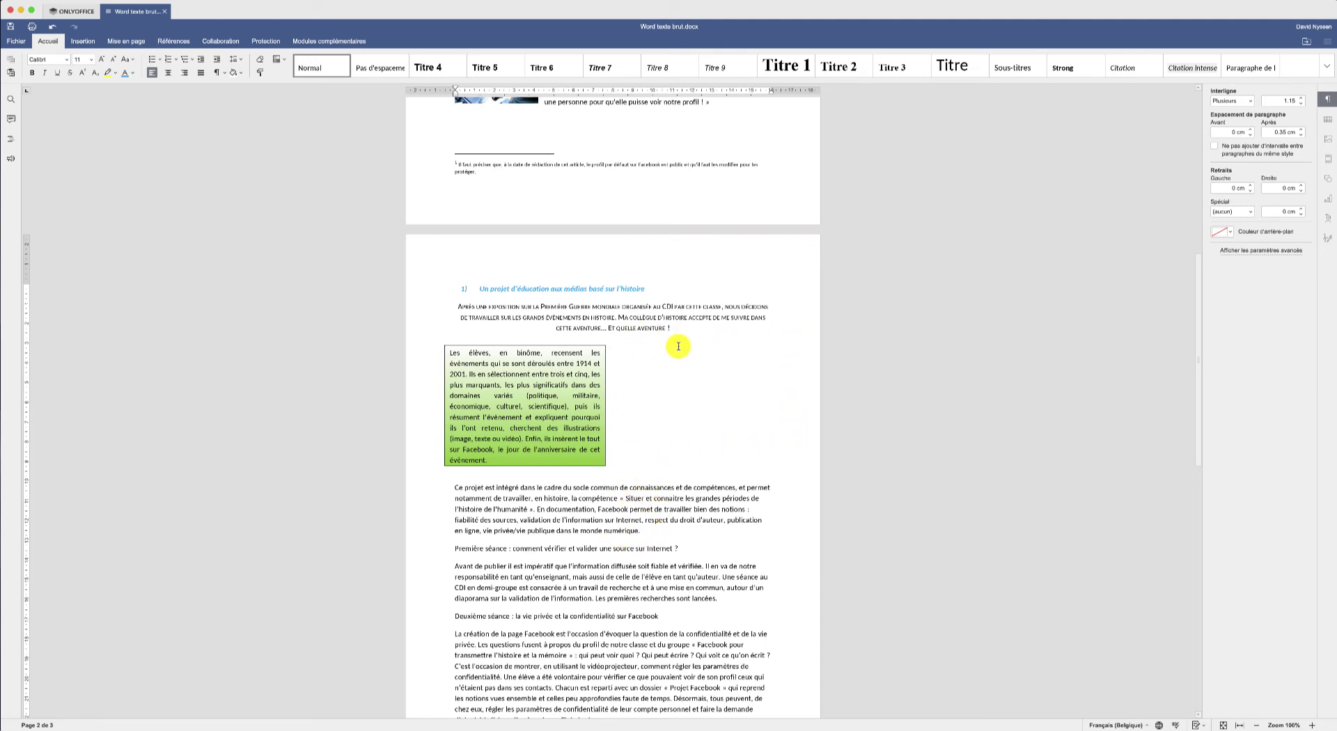
- Move the "Ce projet est intégré" paragraph into a new text box drawn to the right of the green one
left_click_drag(641, 532, 448, 489)
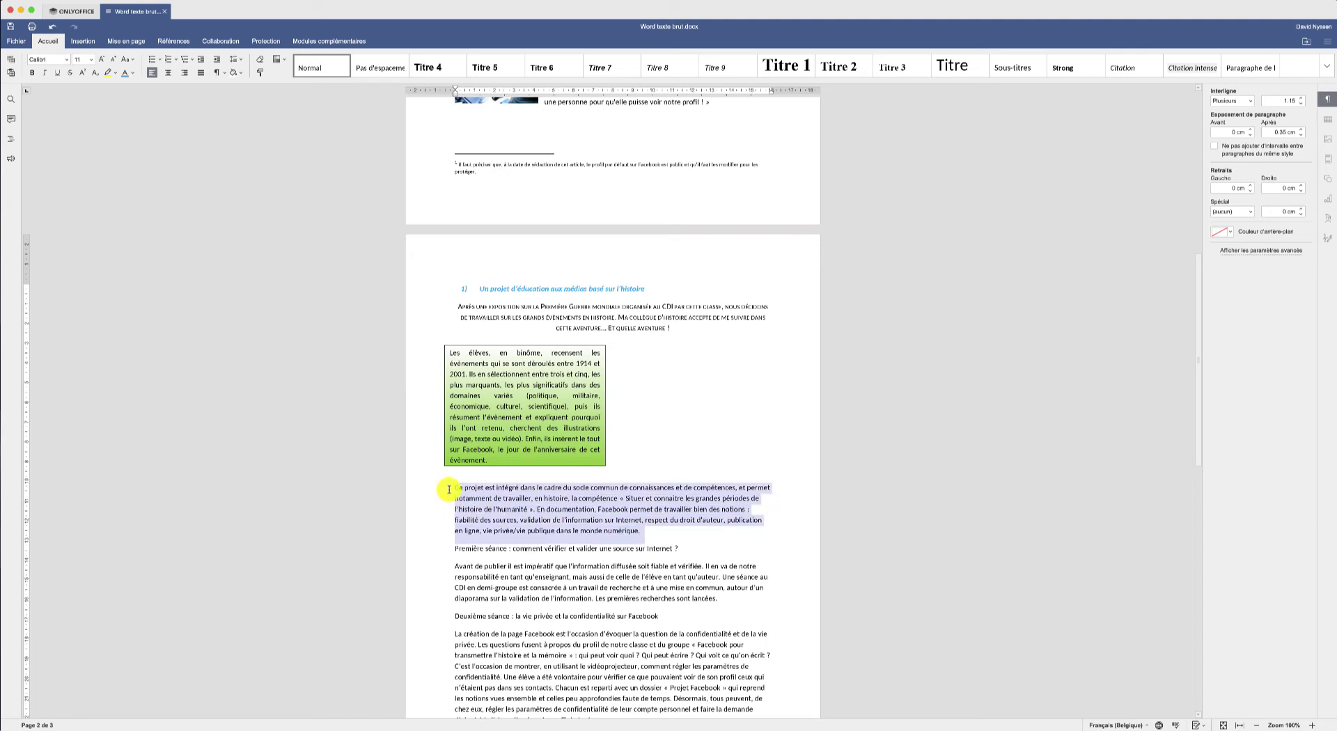
key("Delete")
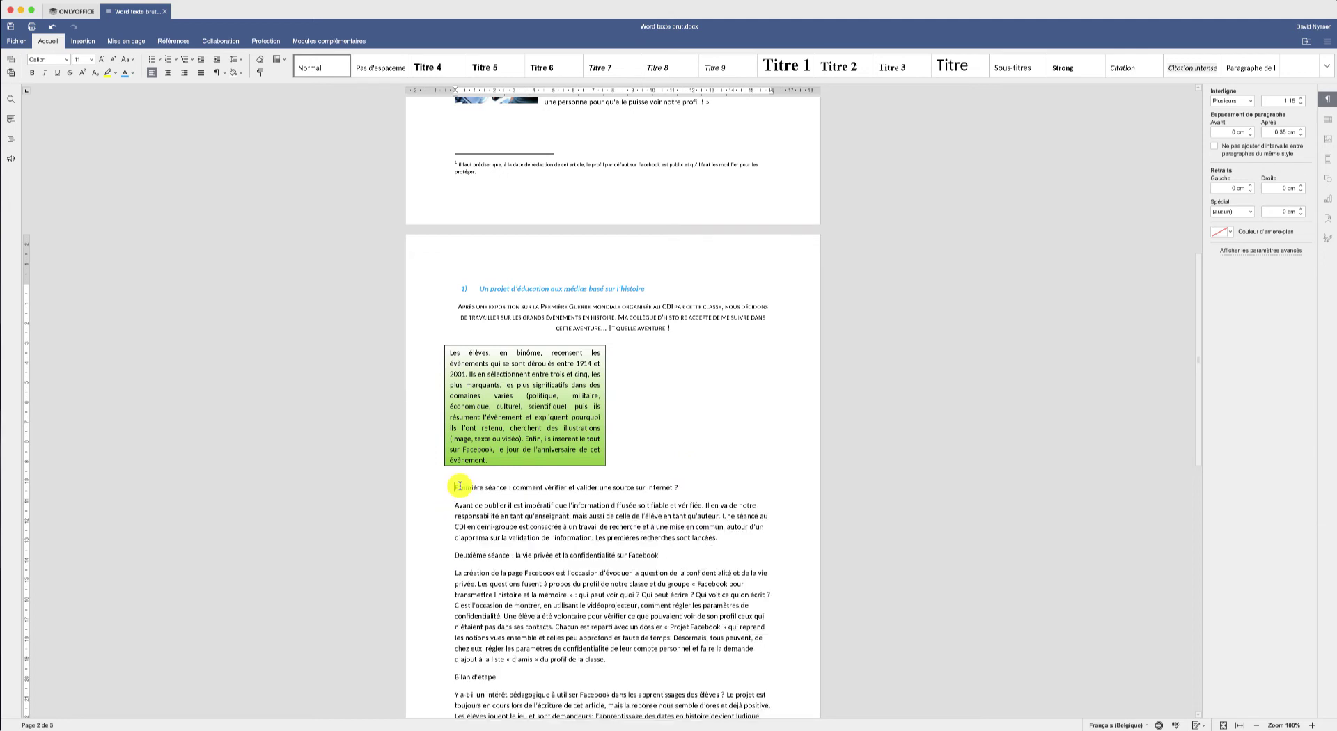
left_click(78, 41)
left_click(448, 70)
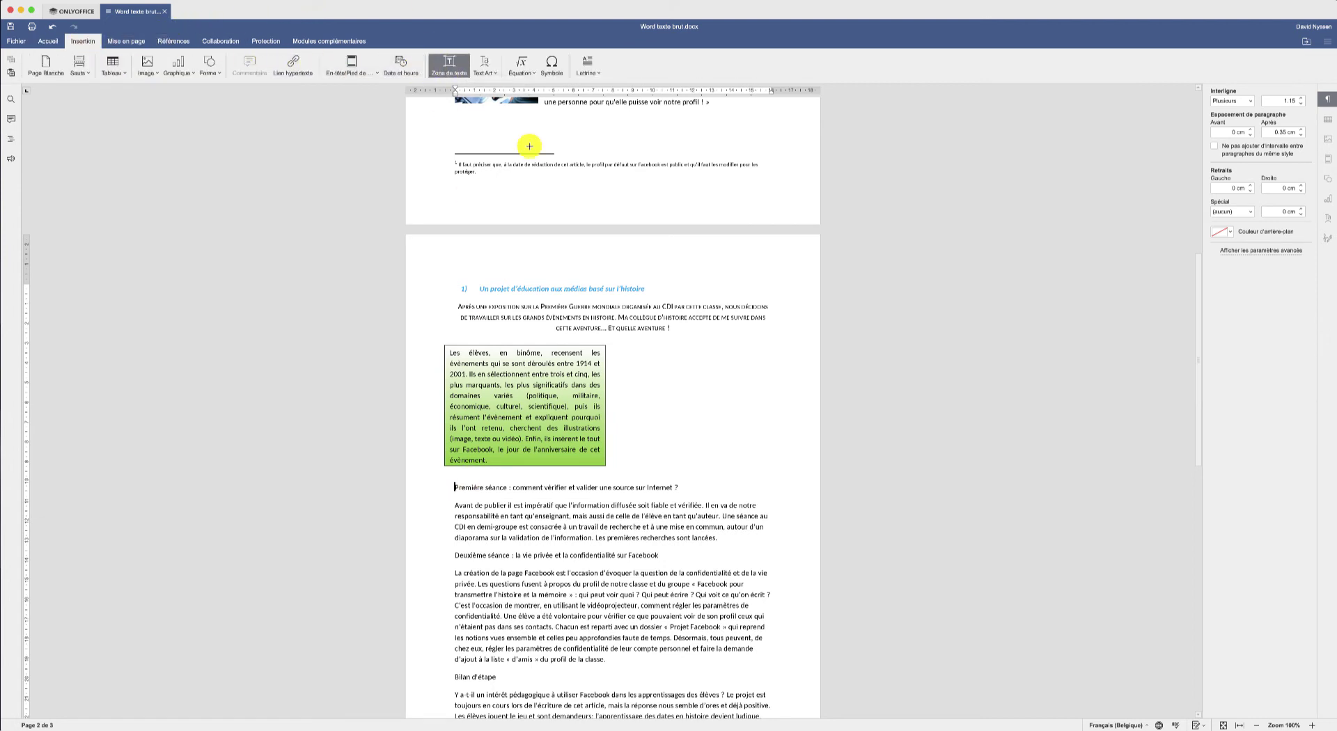
left_click_drag(622, 345, 786, 469)
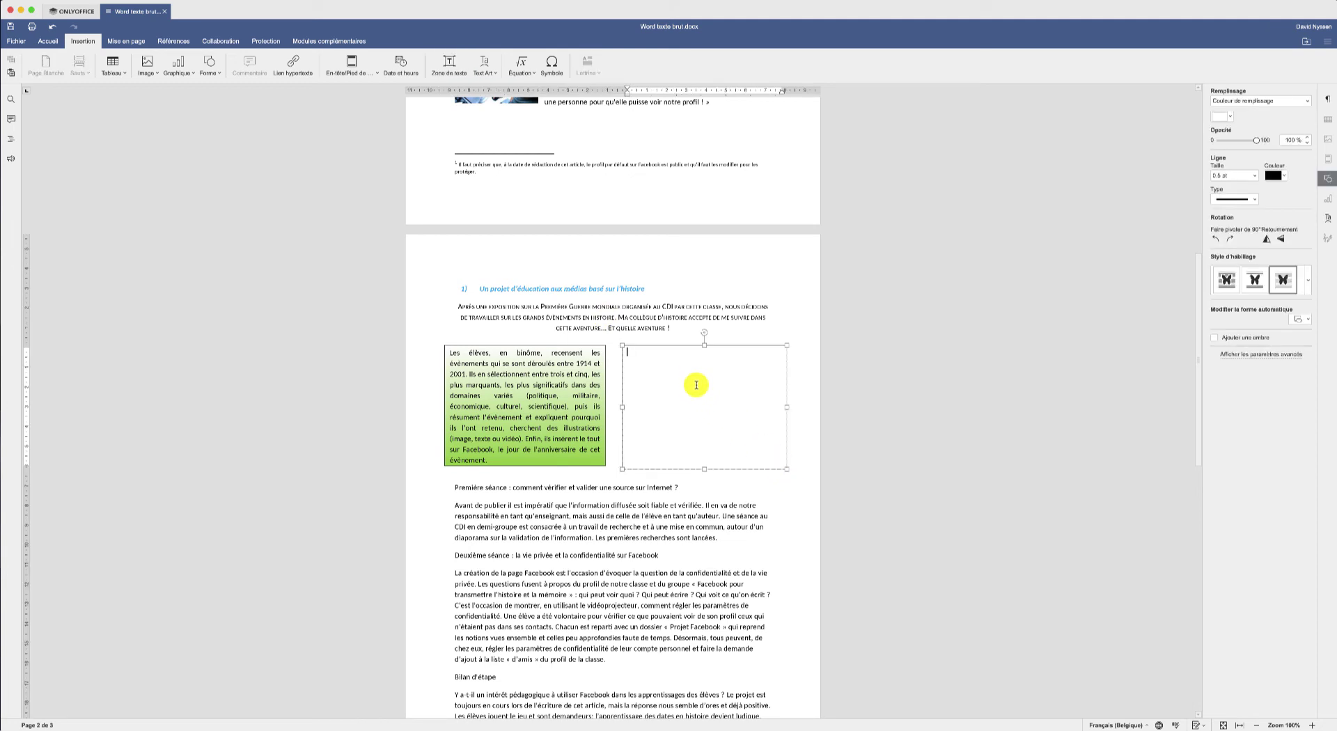
type("Ce projet est intégré dans le cadre du socle commun de connaissances et de compétences, et permet notamment de travailler, en histoire, la compétence « Situer connaitre les grandes périodes de l'histoire de l'humanité ». En documentation, Facebook permet de travailler bien des notions : fiabilité des sources, validation de l'information sur Internet, respect du droit d'auteur, publication en ligne, vie privée/vie publique dans le monde numérique.")
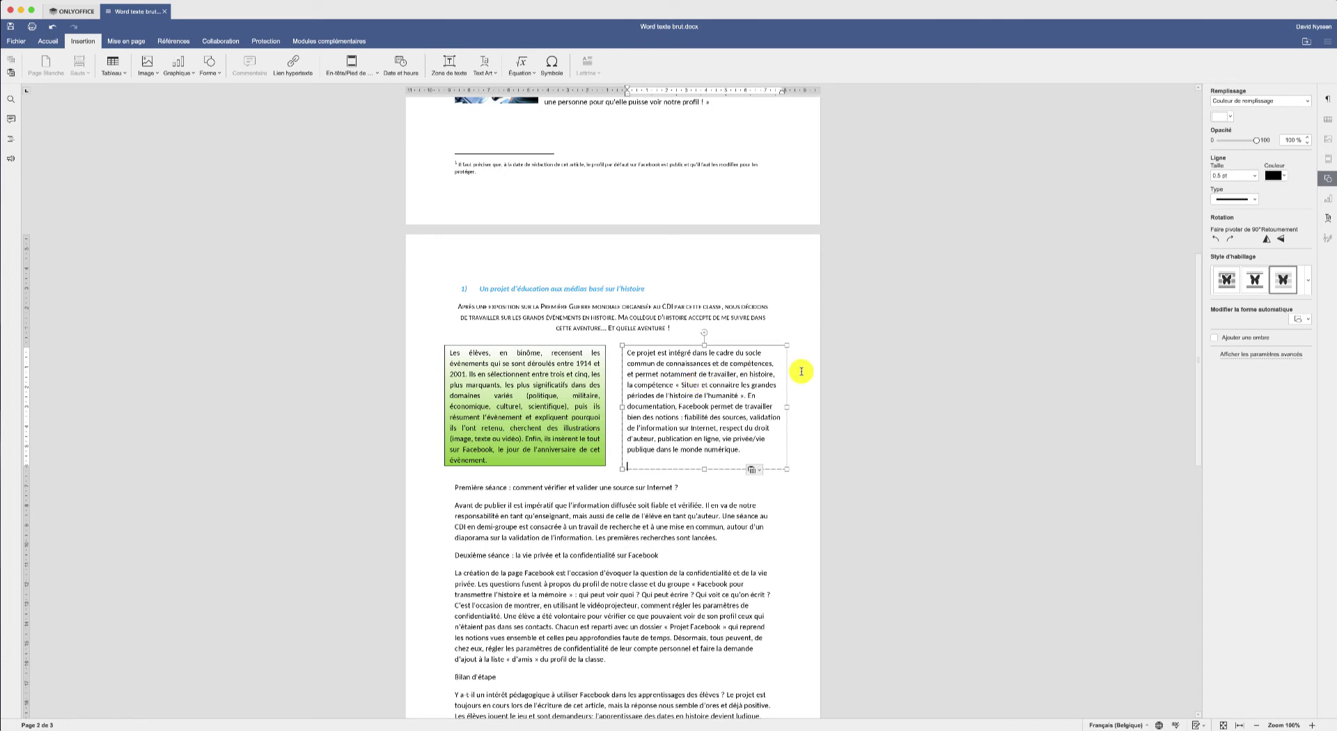
- Fill the "Ce projet est intégré" text box with a light orange gradient
left_click(1234, 118)
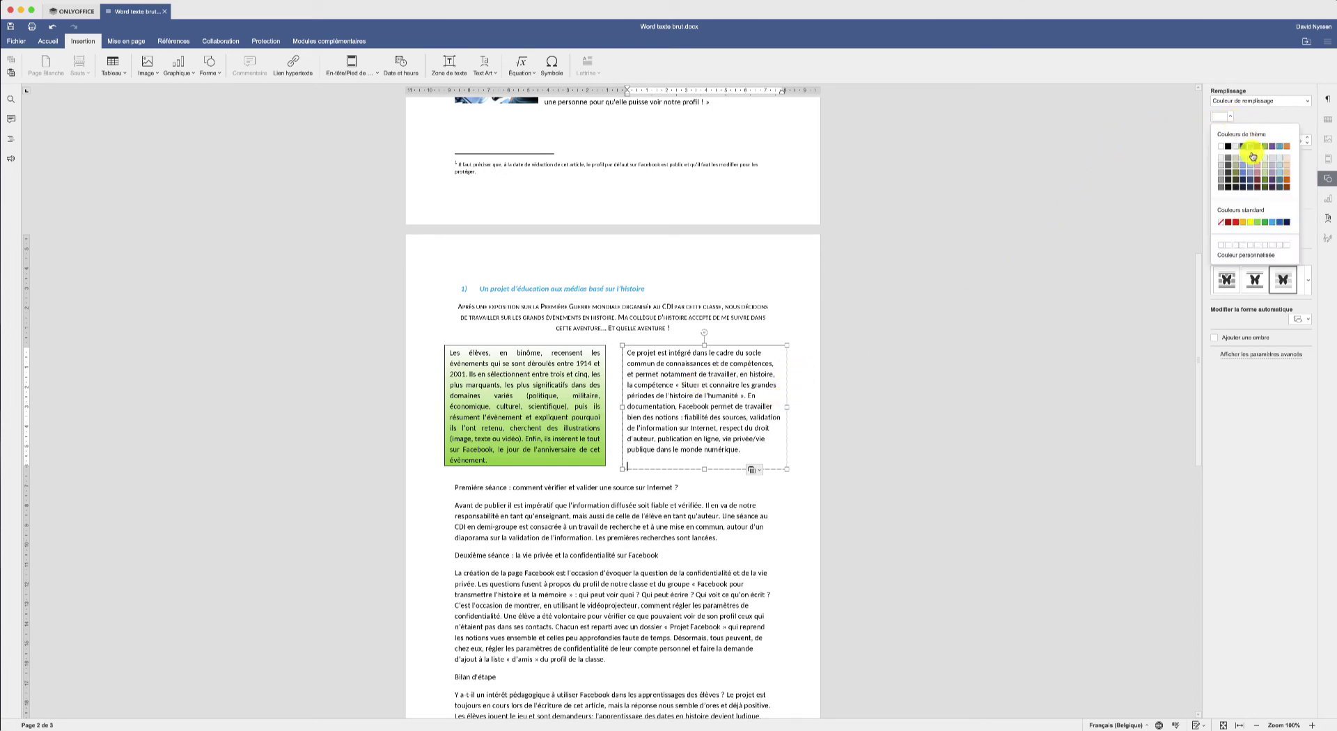
left_click(1290, 166)
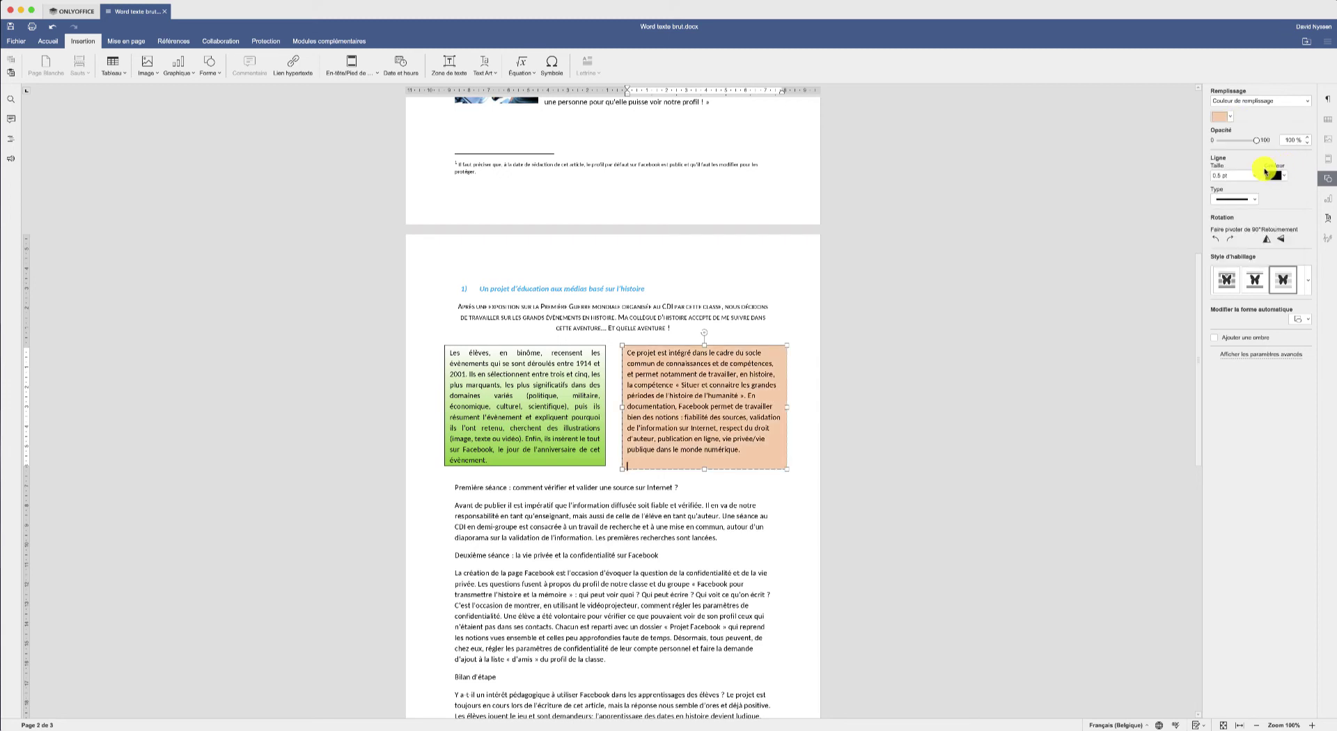
left_click(1288, 102)
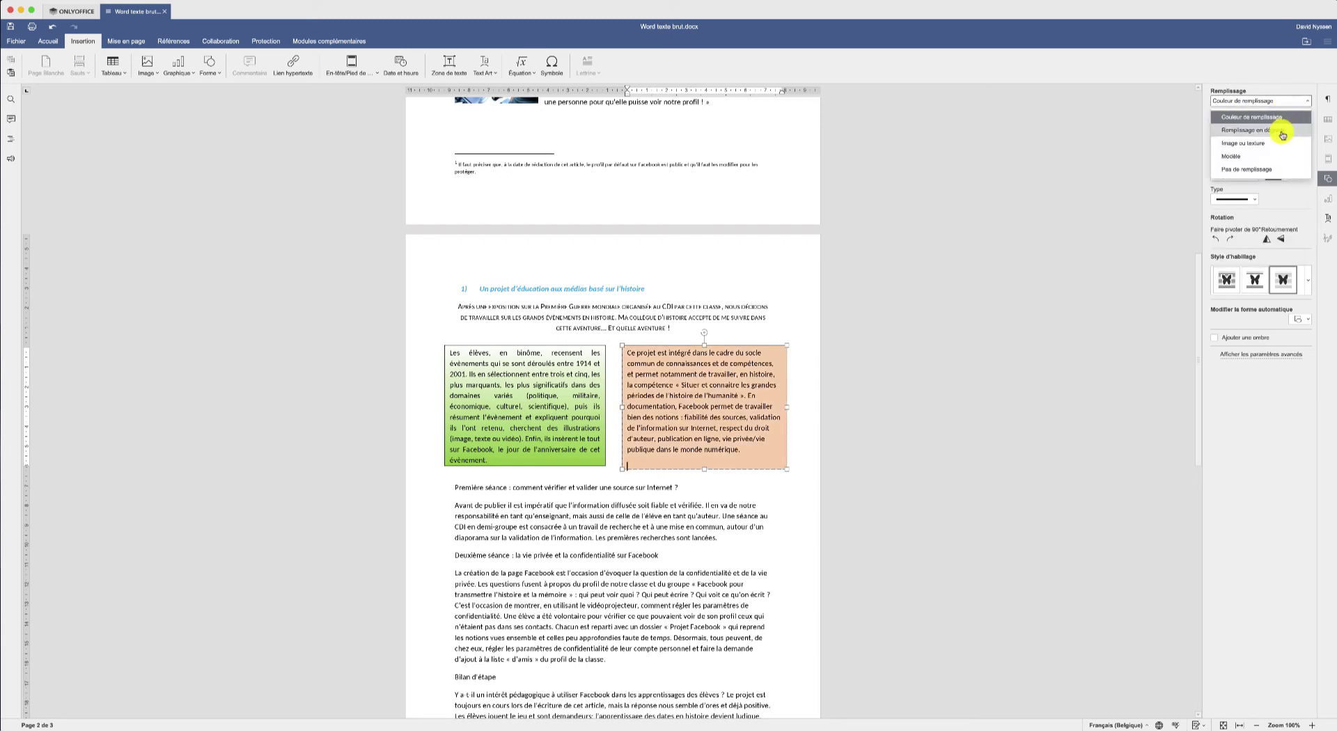
left_click(1279, 125)
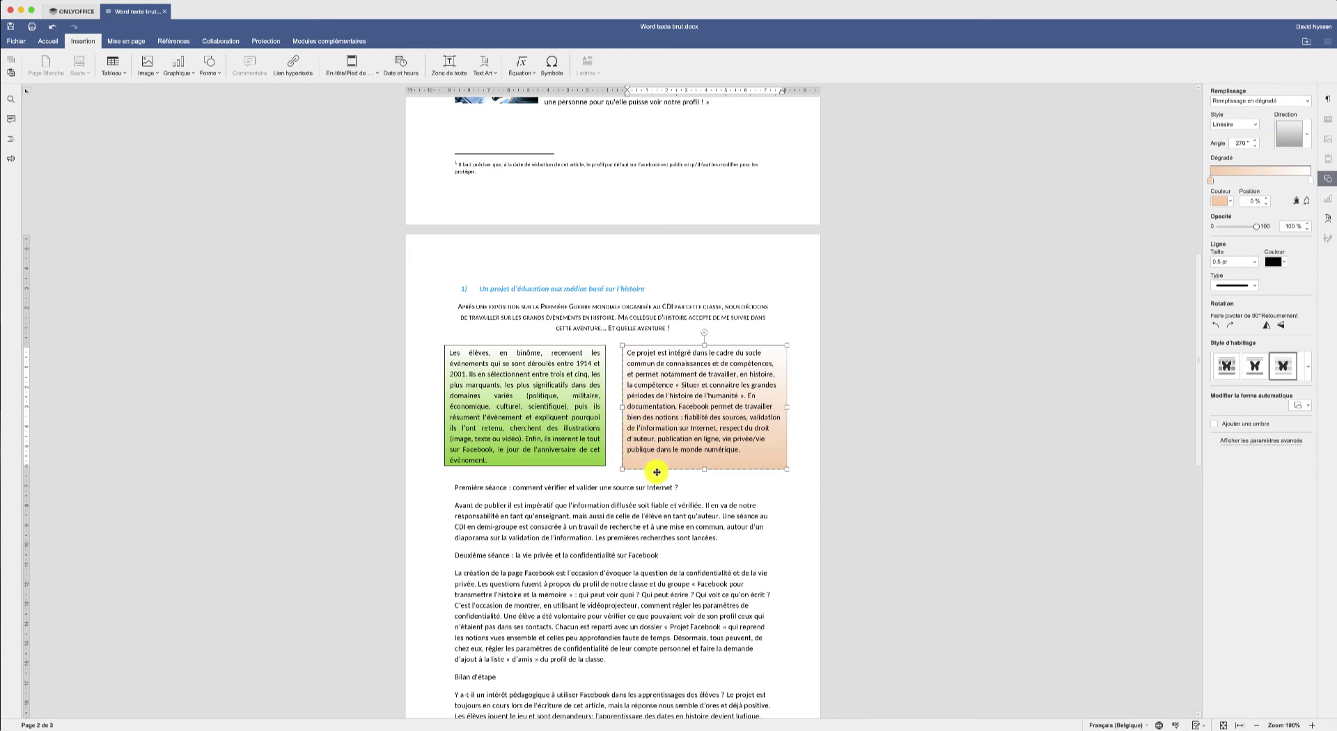
- Shorten the orange text box to match the green one's bottom edge and justify its text
left_click_drag(704, 470, 613, 338)
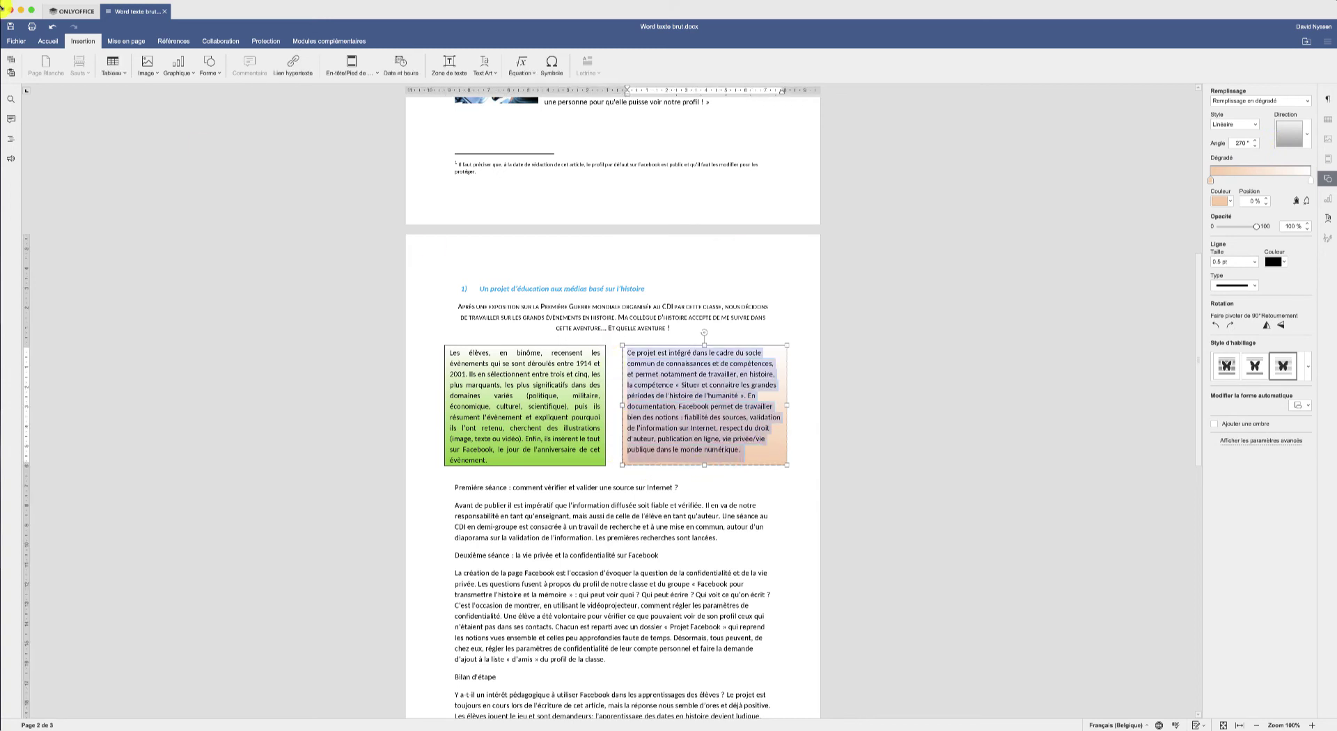
left_click(48, 41)
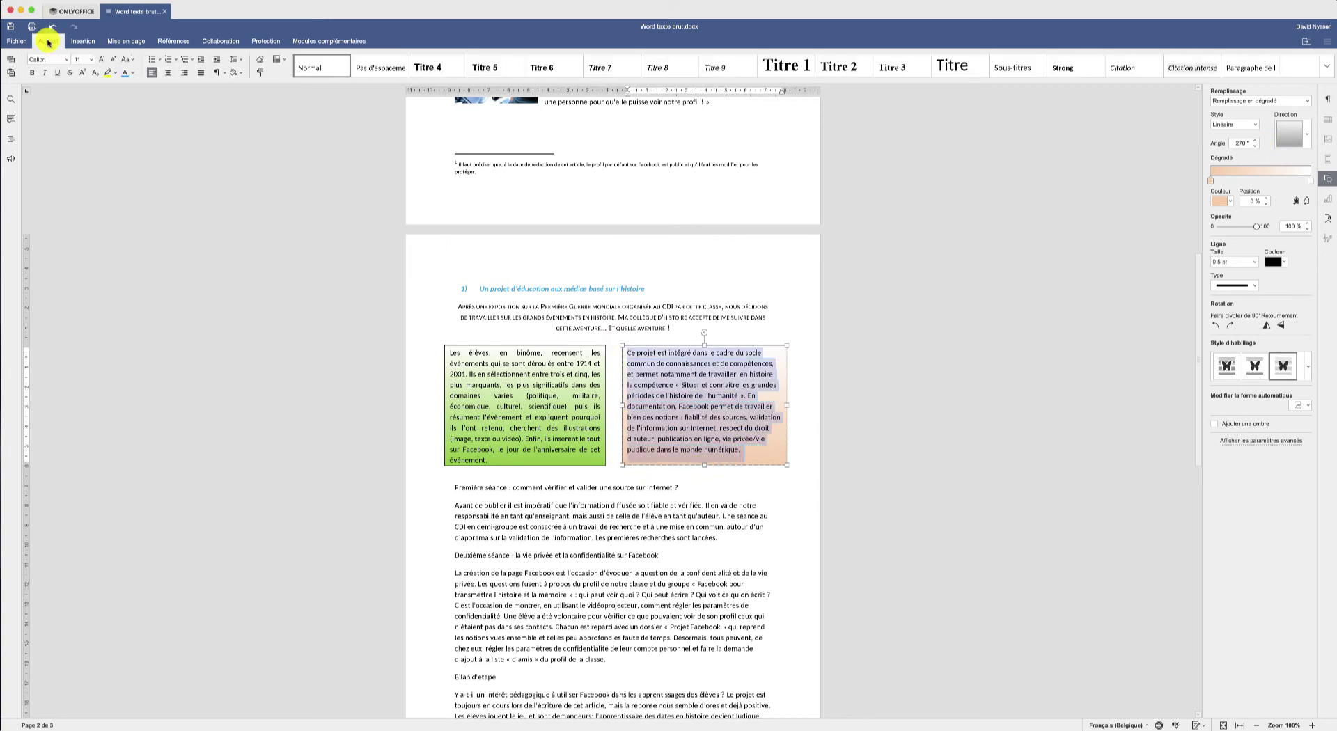
left_click(200, 74)
left_click(726, 509)
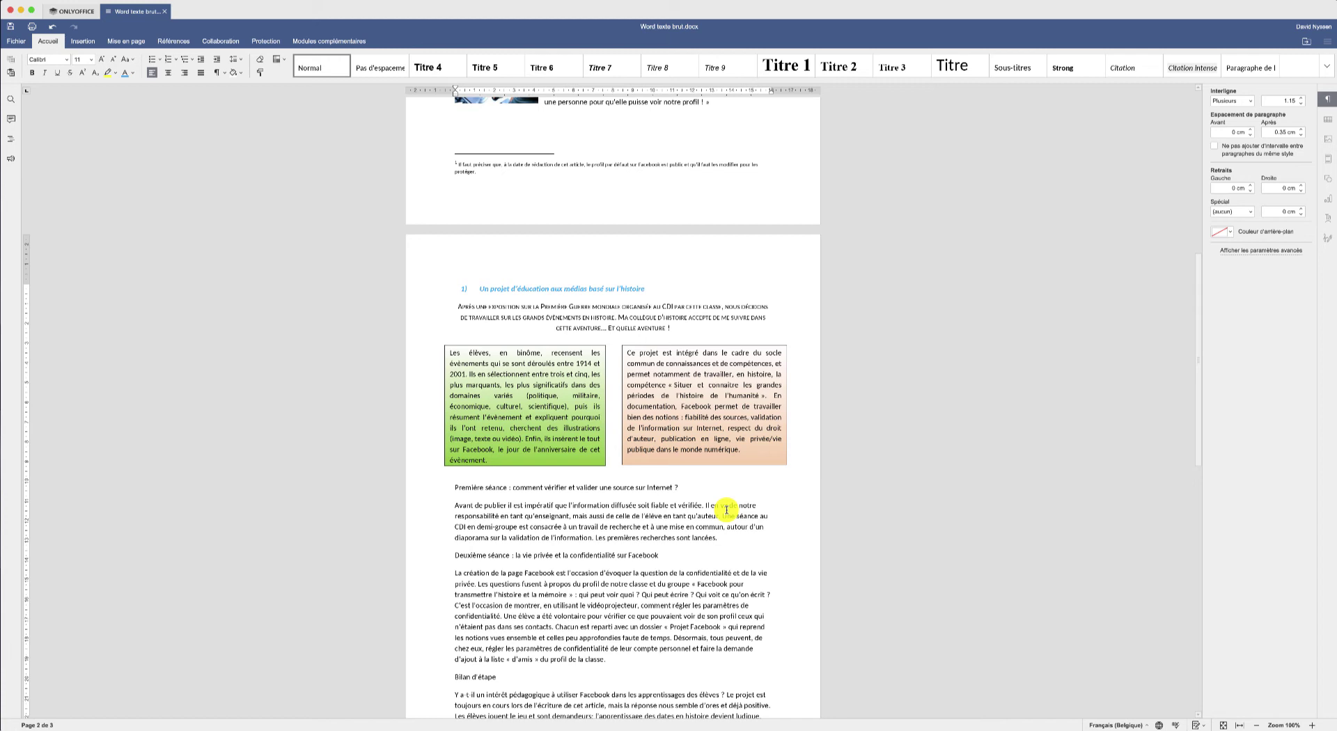
key("super+z")
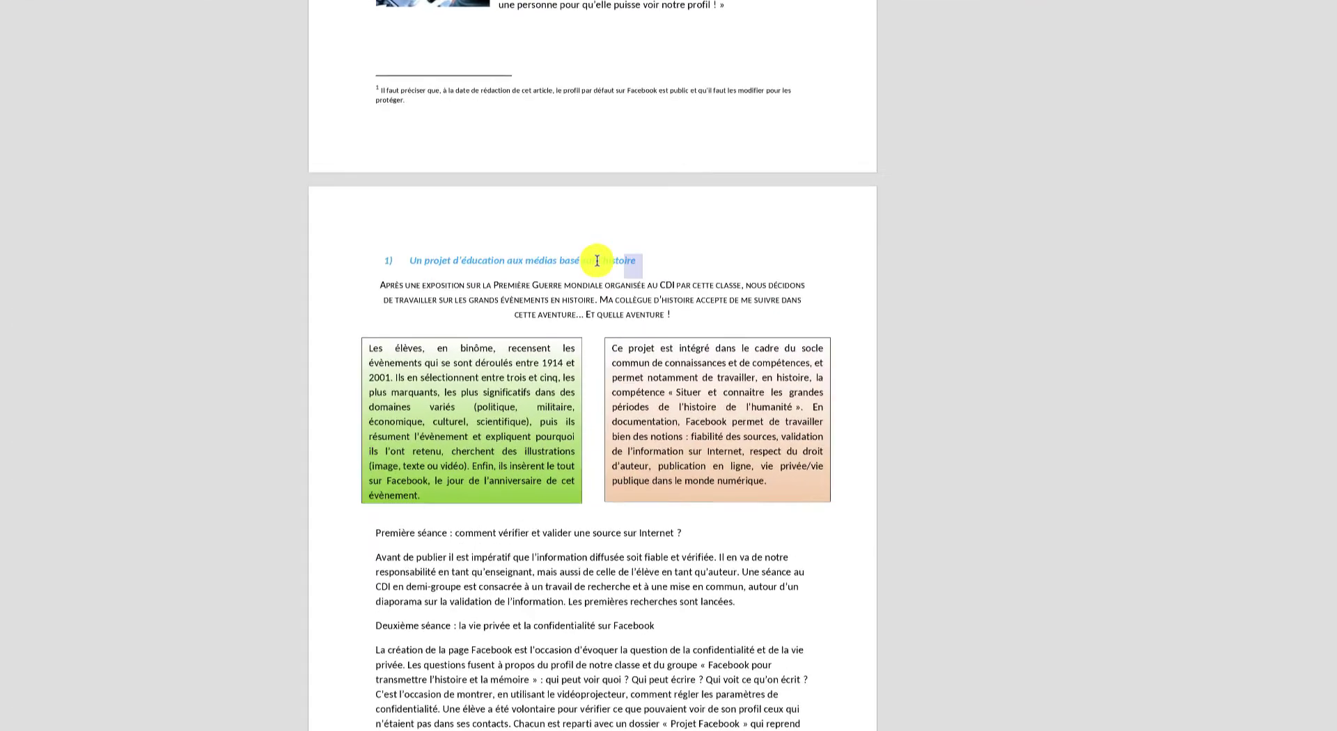
- Copy the formatting of the "Un projet d'éducation aux médias" heading onto the "Première séance" and "Deuxième séance" lines
left_click_drag(655, 289, 463, 288)
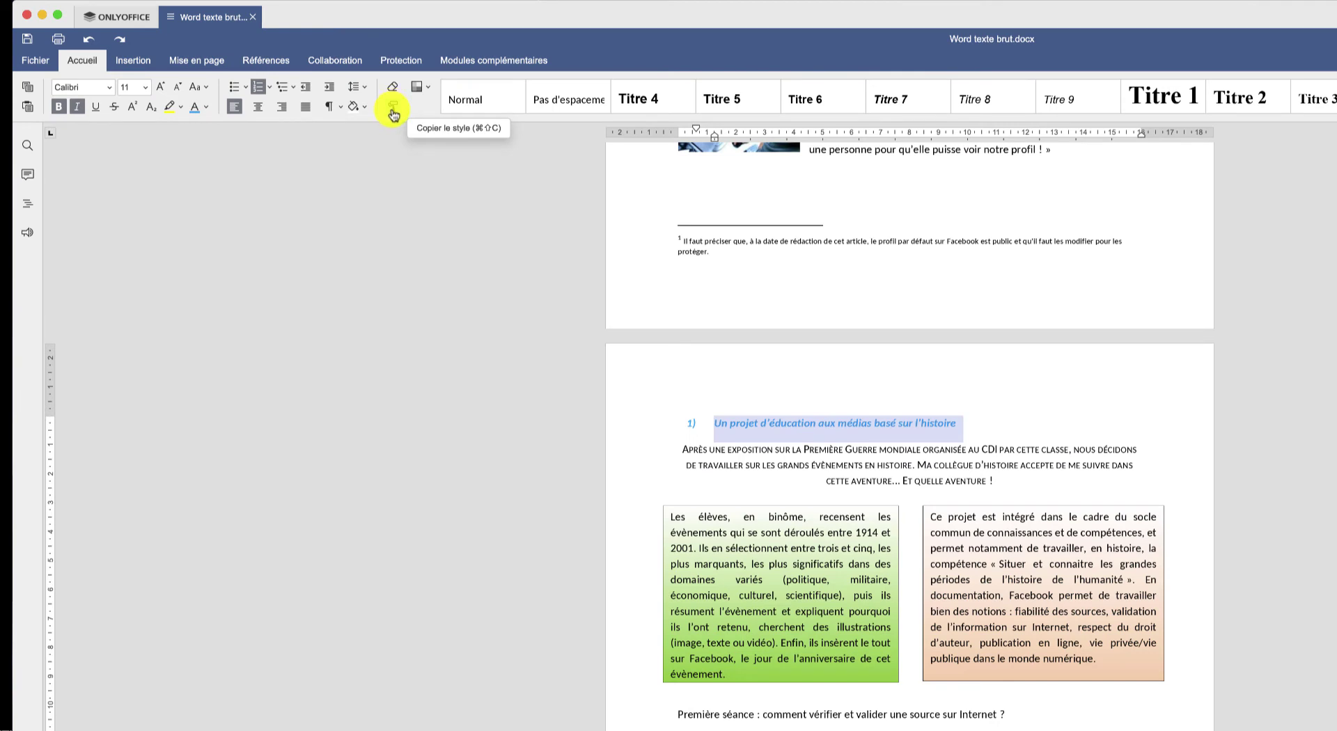
left_click(392, 112)
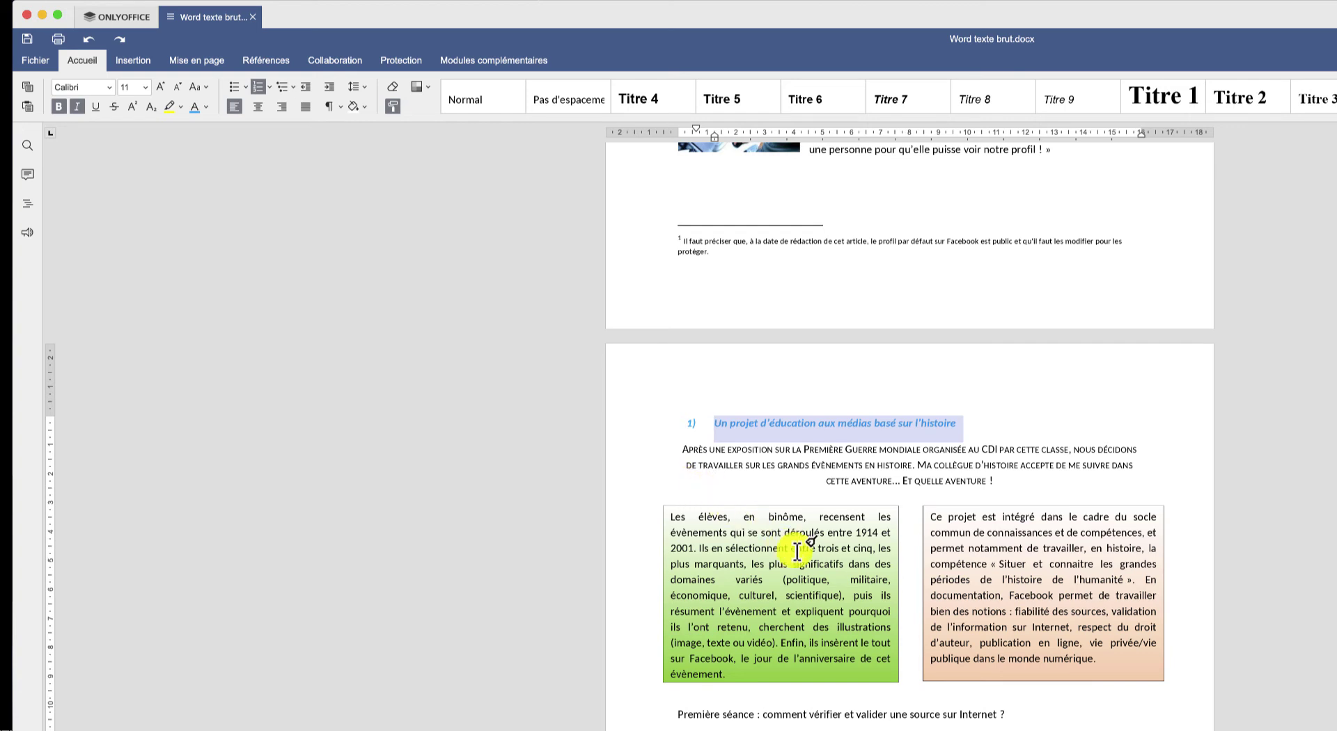
left_click_drag(1029, 721, 675, 719)
left_click(1011, 715)
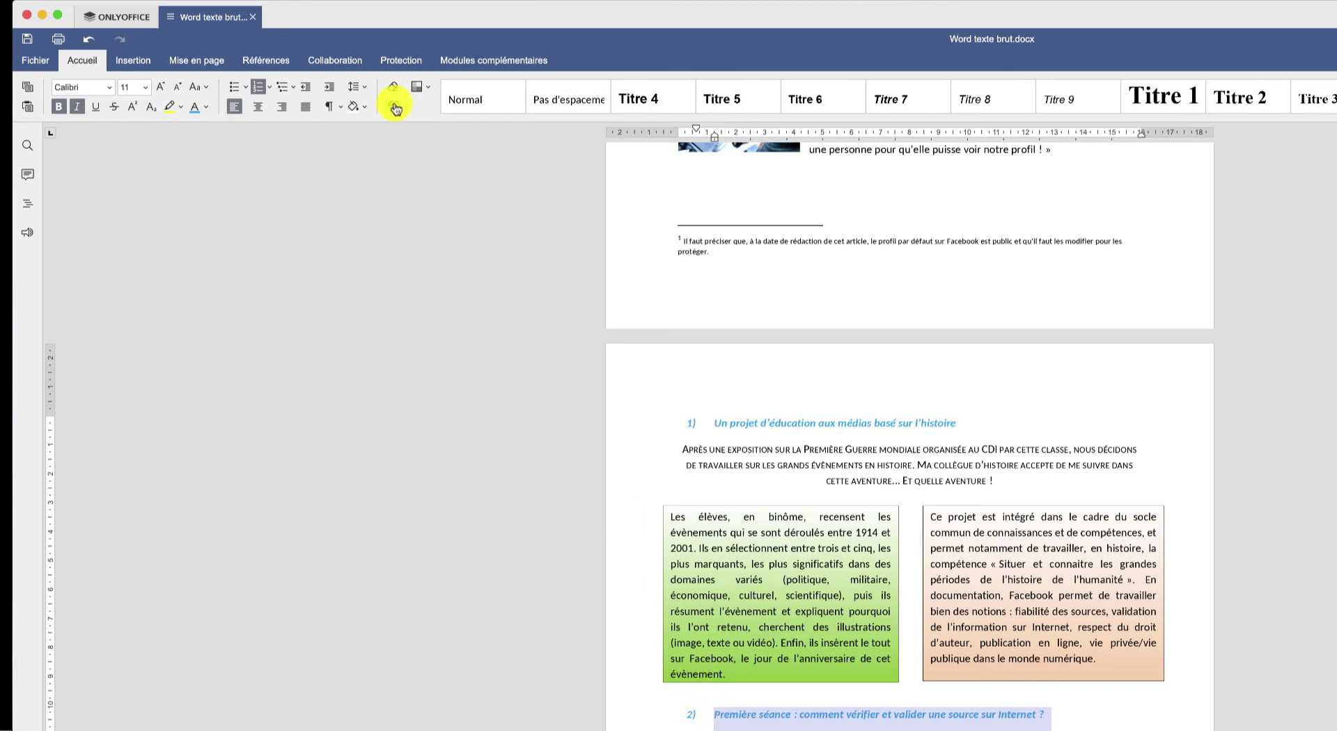
left_click(395, 108)
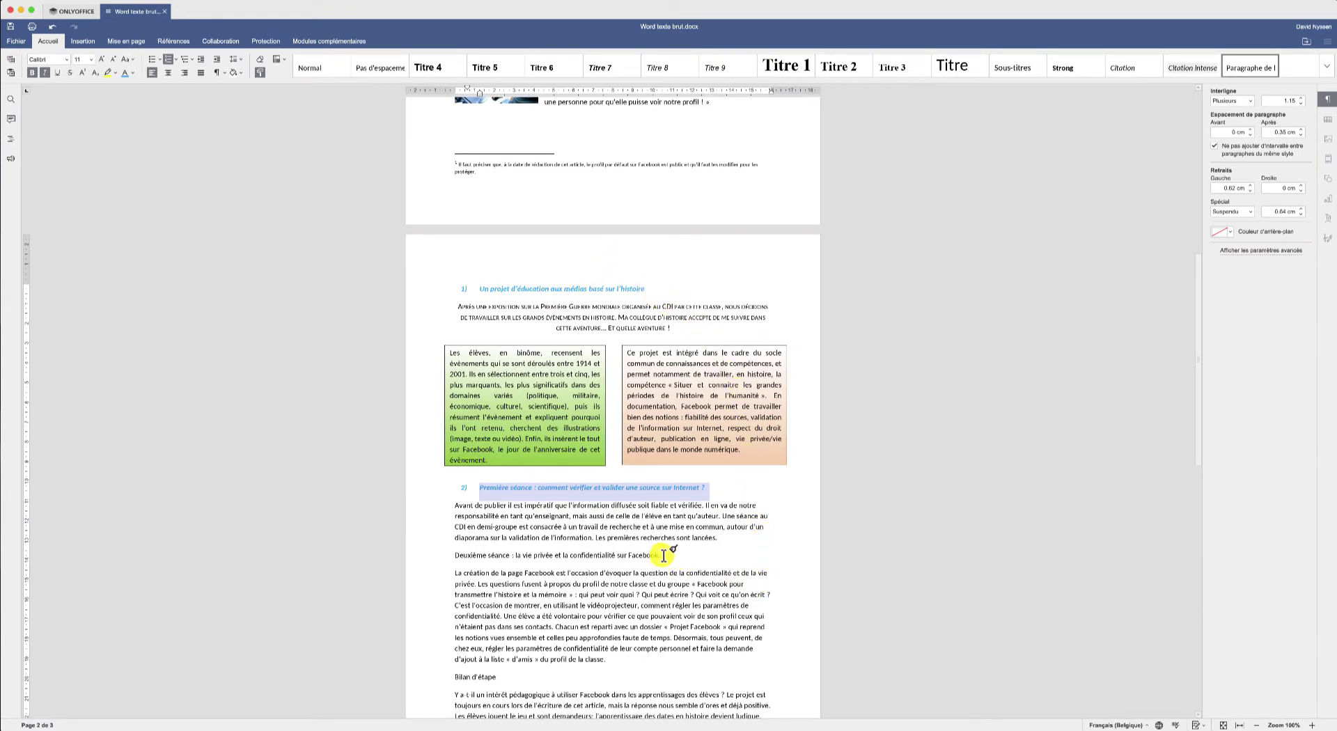
left_click_drag(664, 555, 453, 563)
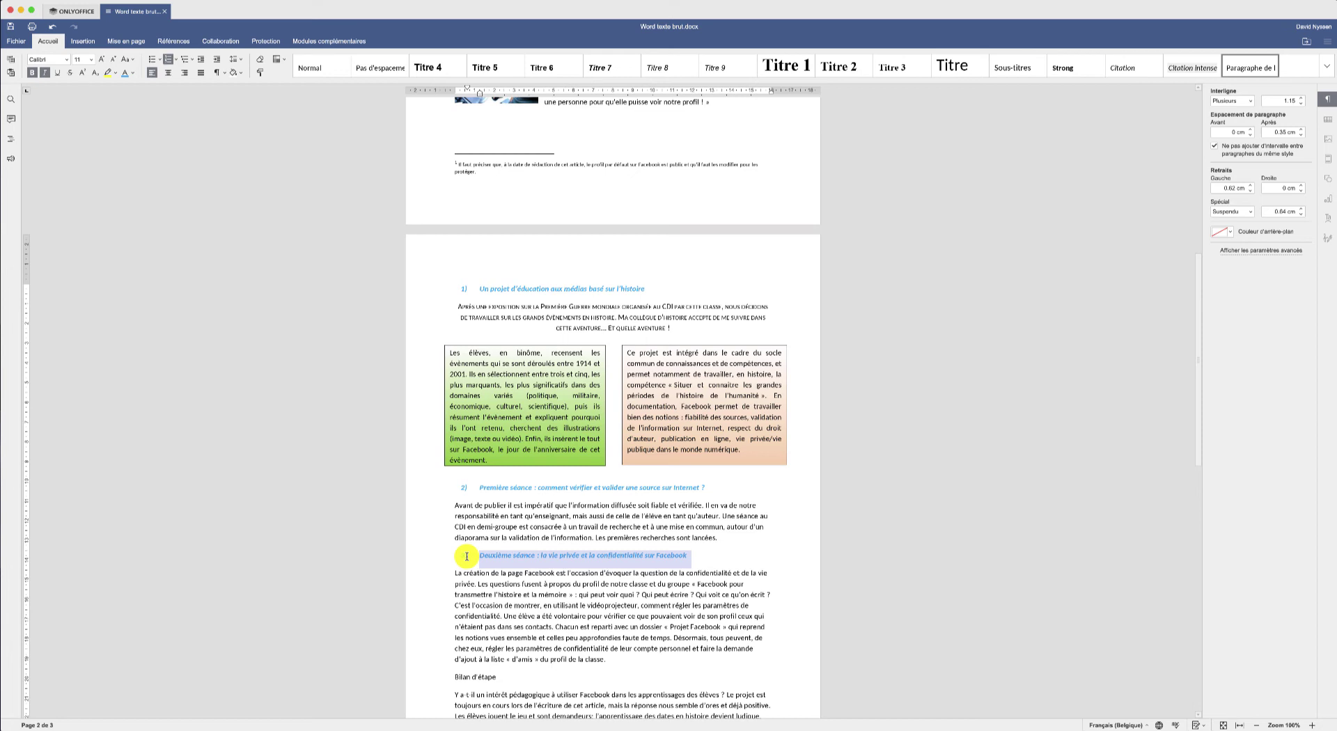
left_click(570, 516)
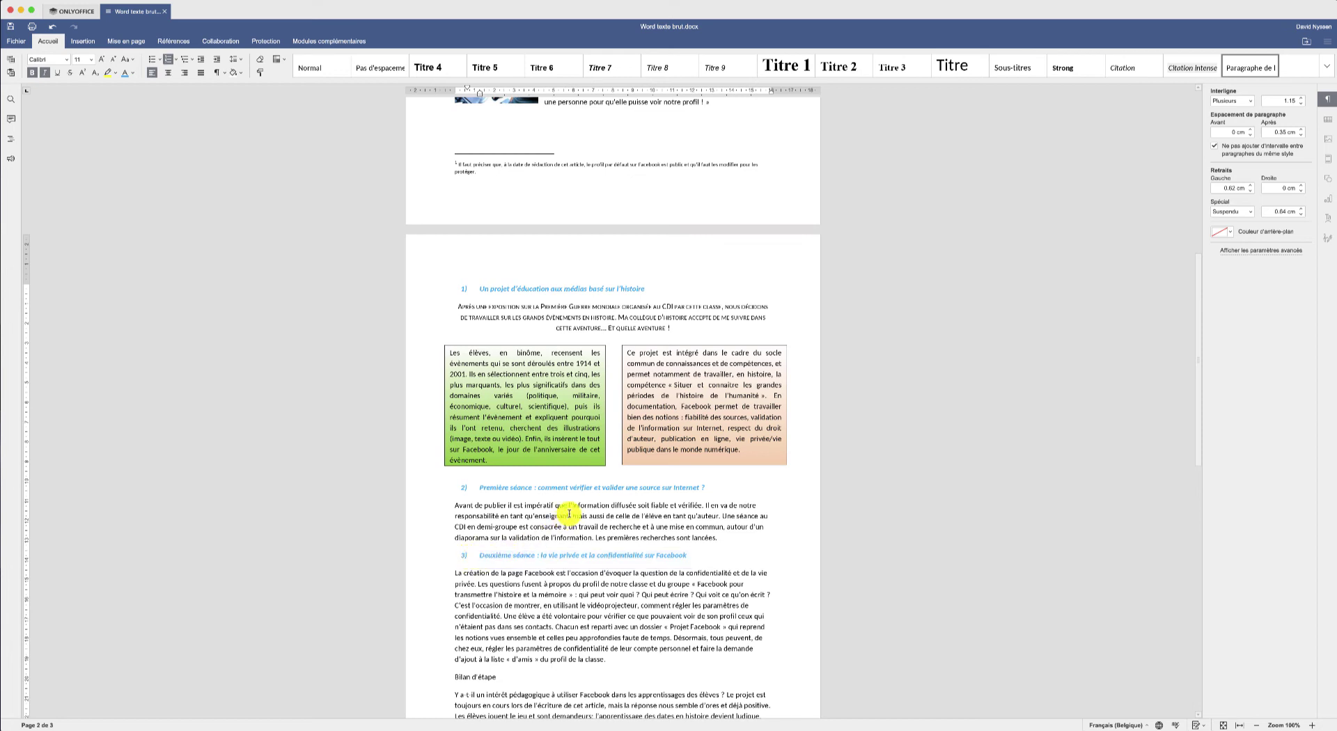
- Justify the "Avant de publier" paragraph and open a gap of spaces after the word "publier"
left_click_drag(751, 543, 369, 487)
left_click(201, 72)
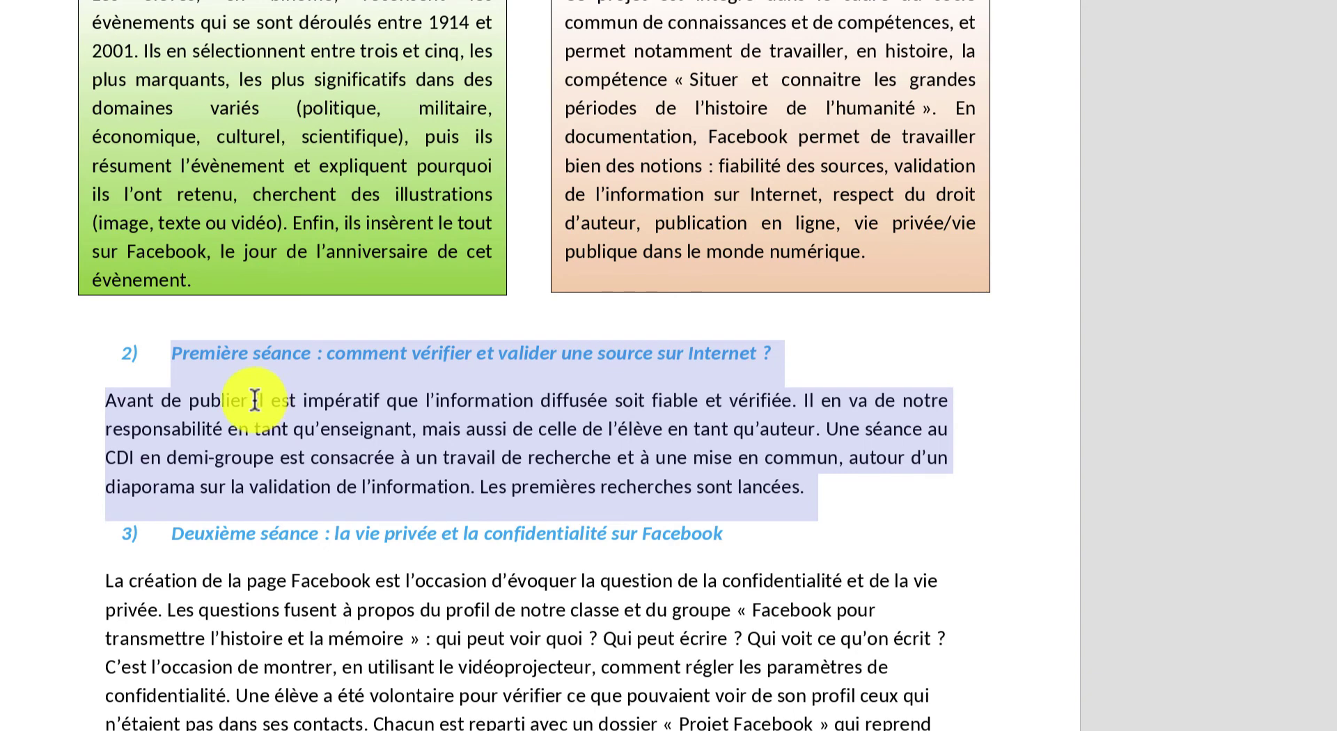
left_click(252, 400)
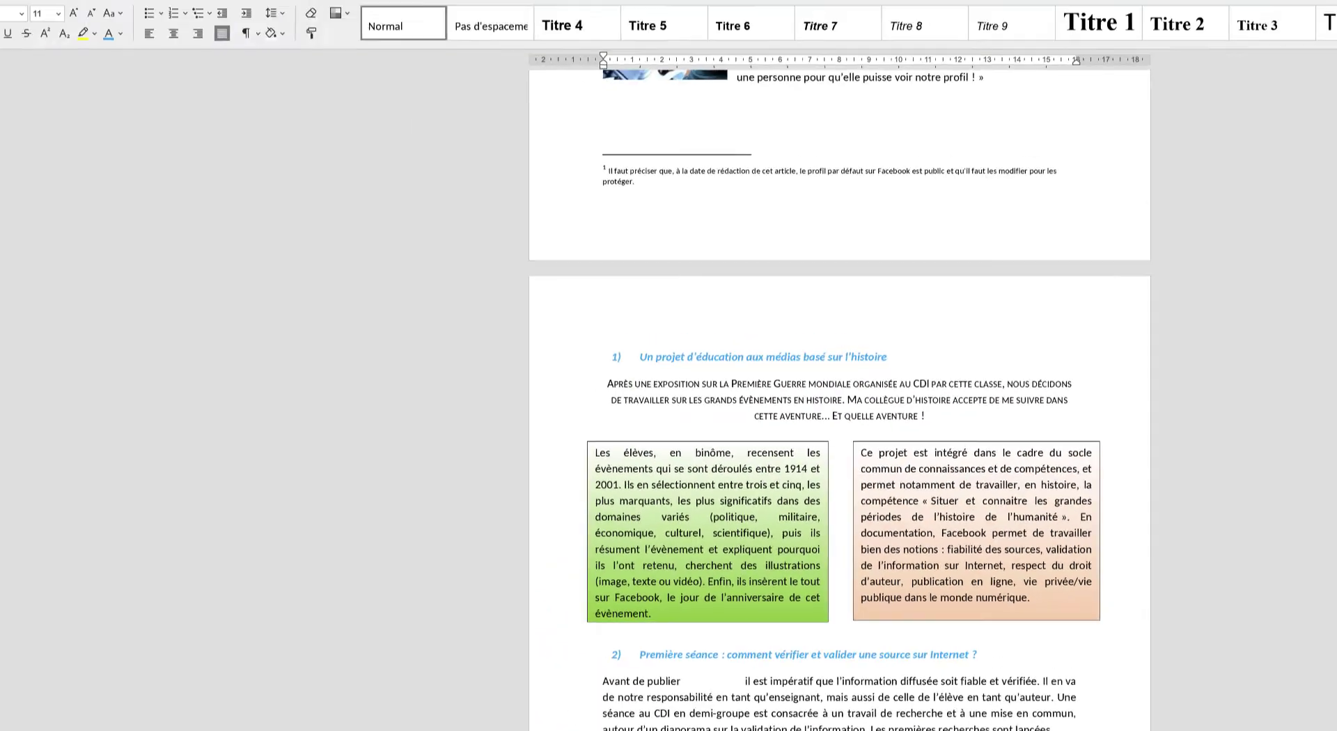
- Draw a small right-pointing block arrow in the gap after "Avant de publier"
left_click(118, 58)
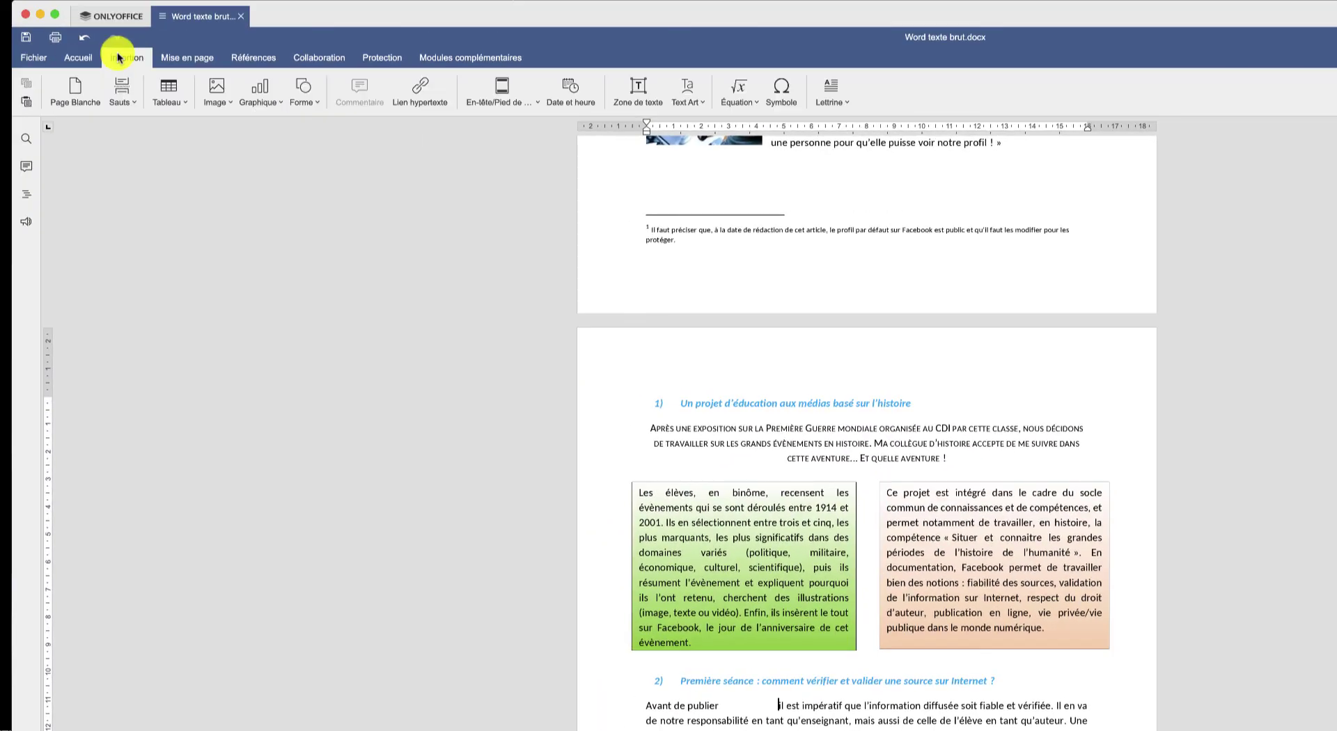
left_click(304, 93)
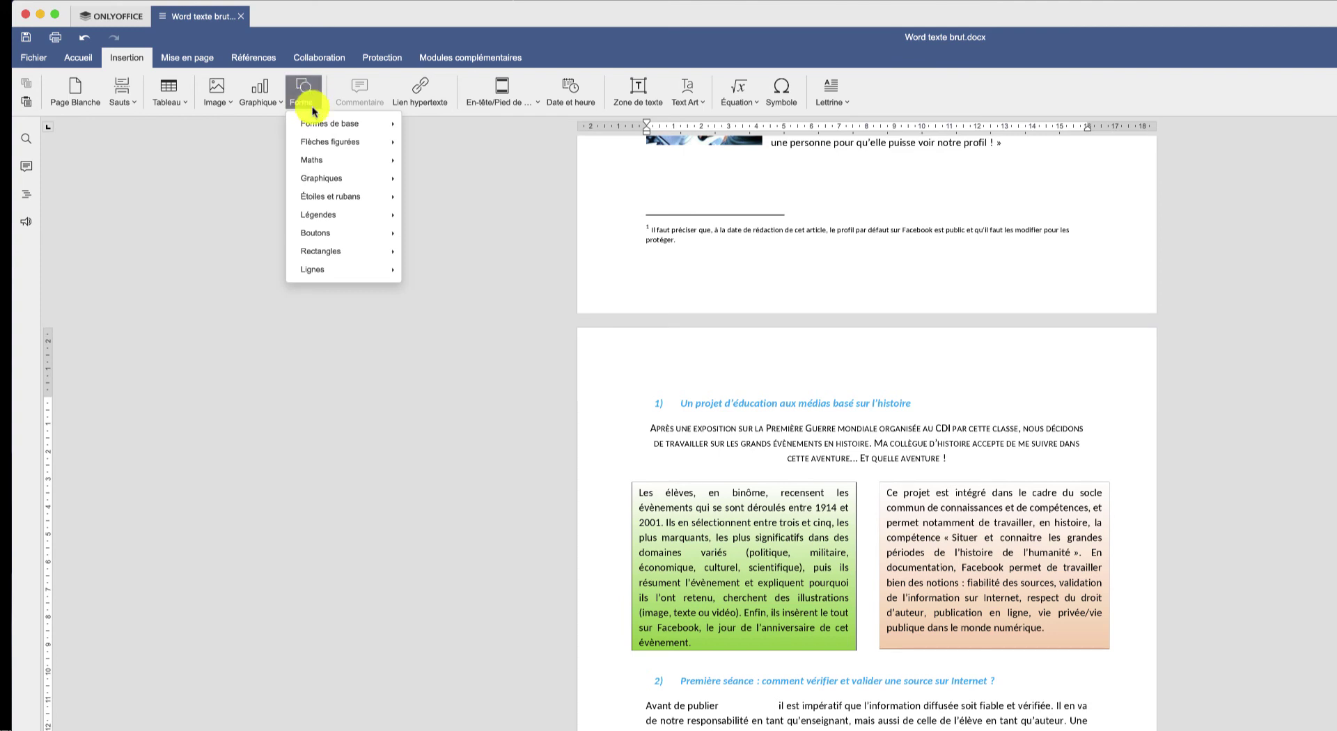
mouse_move(323, 126)
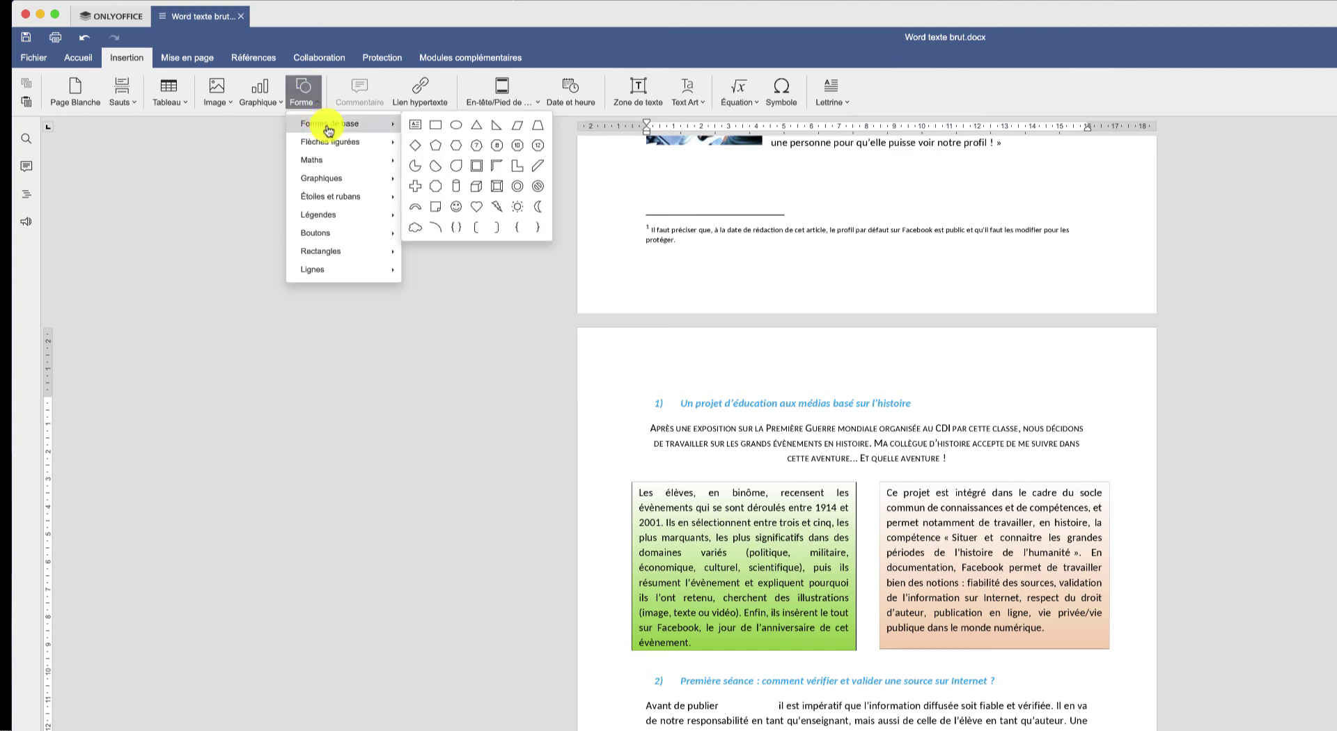
mouse_move(334, 149)
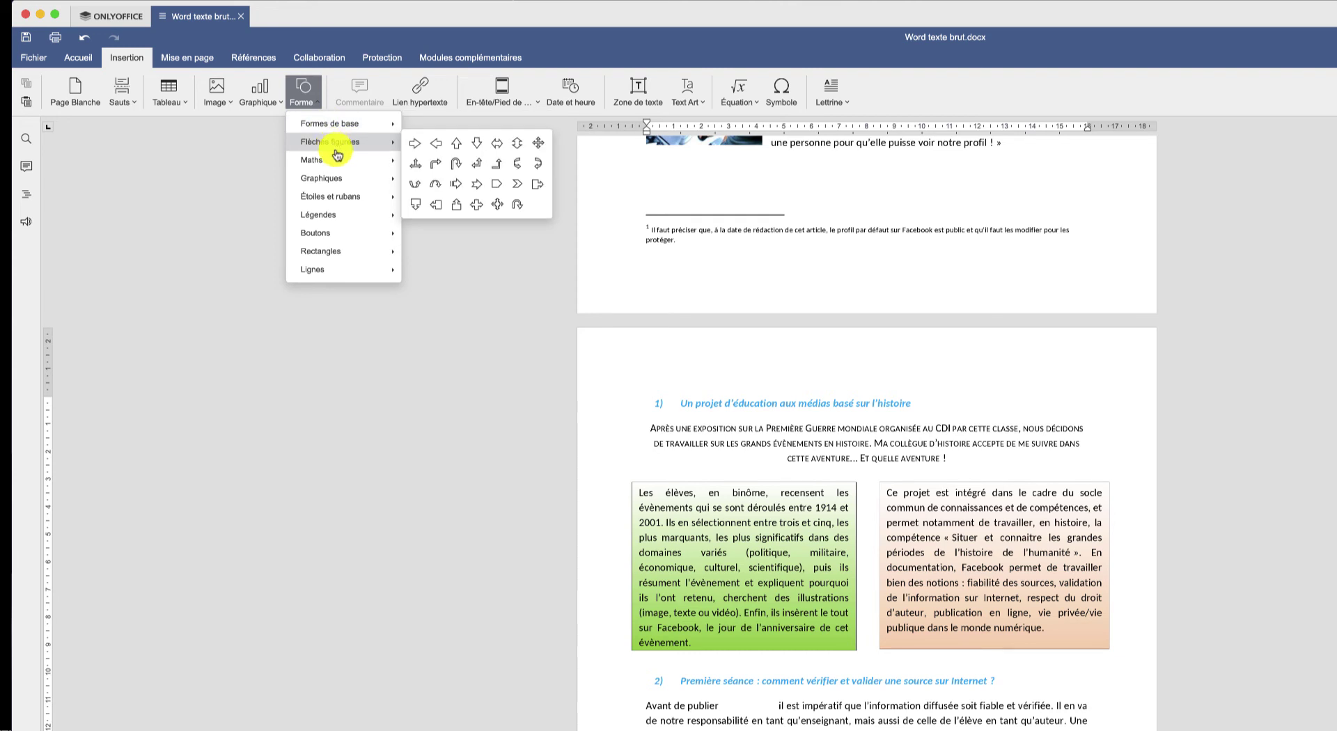
mouse_move(343, 183)
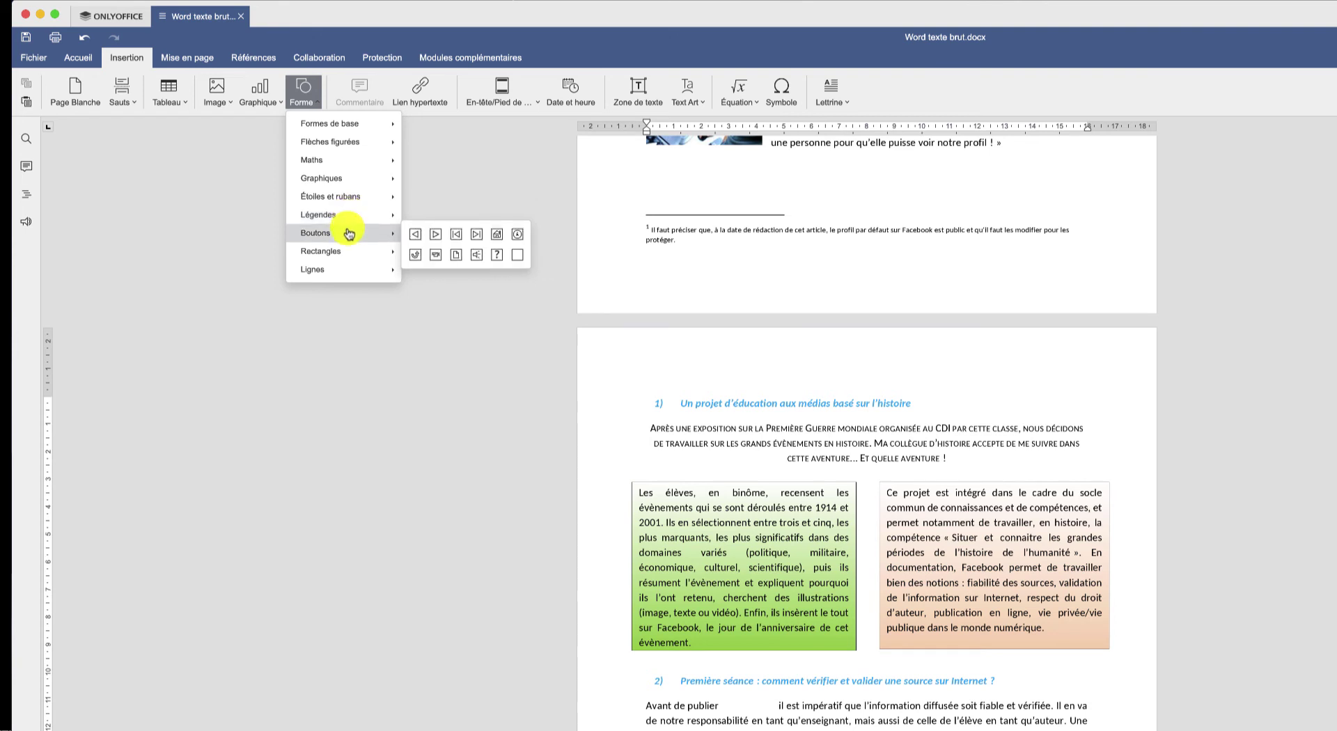
mouse_move(356, 273)
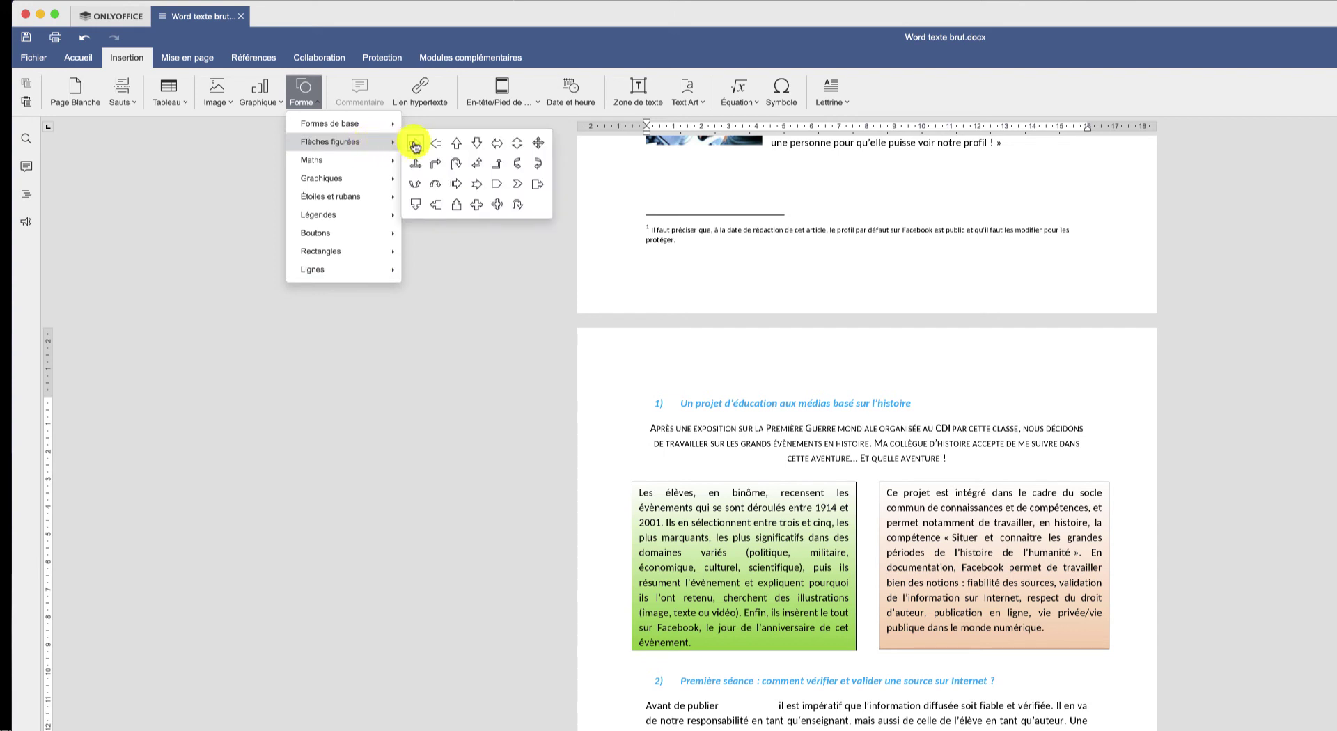
left_click(415, 145)
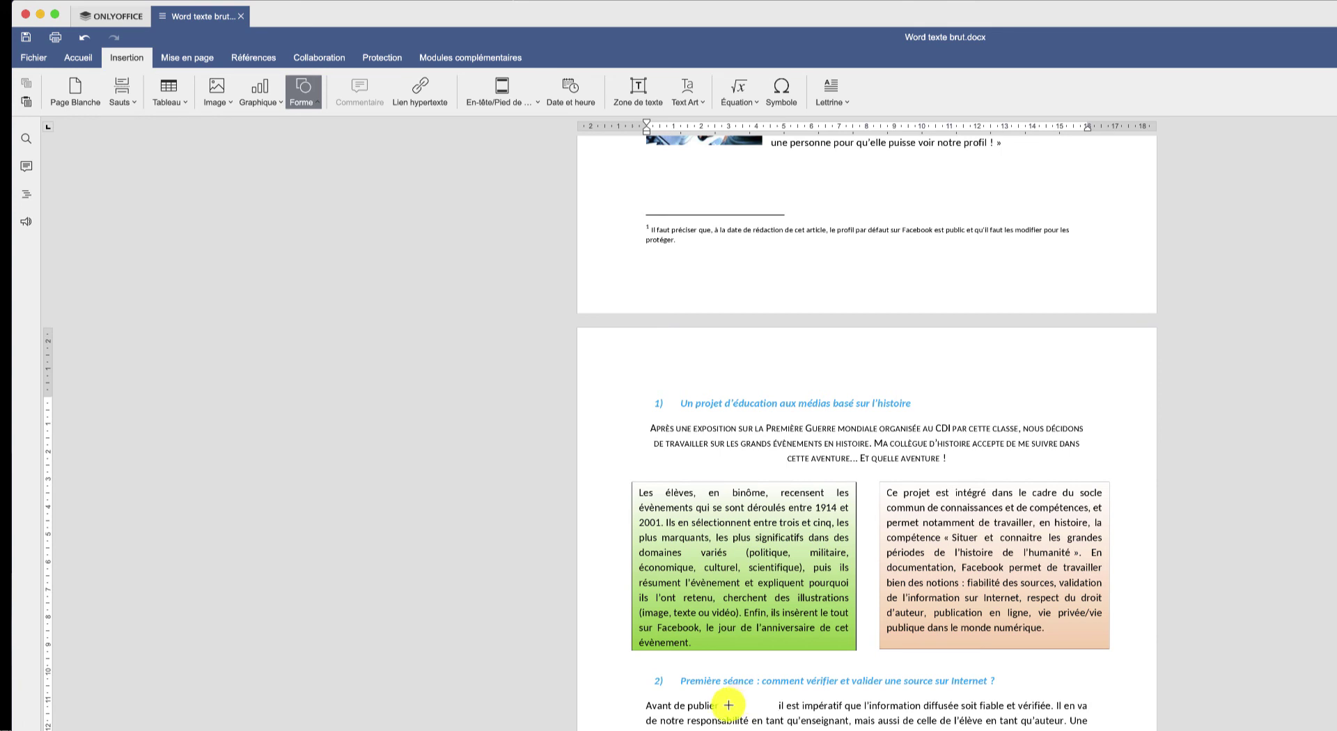
left_click_drag(728, 705, 768, 706)
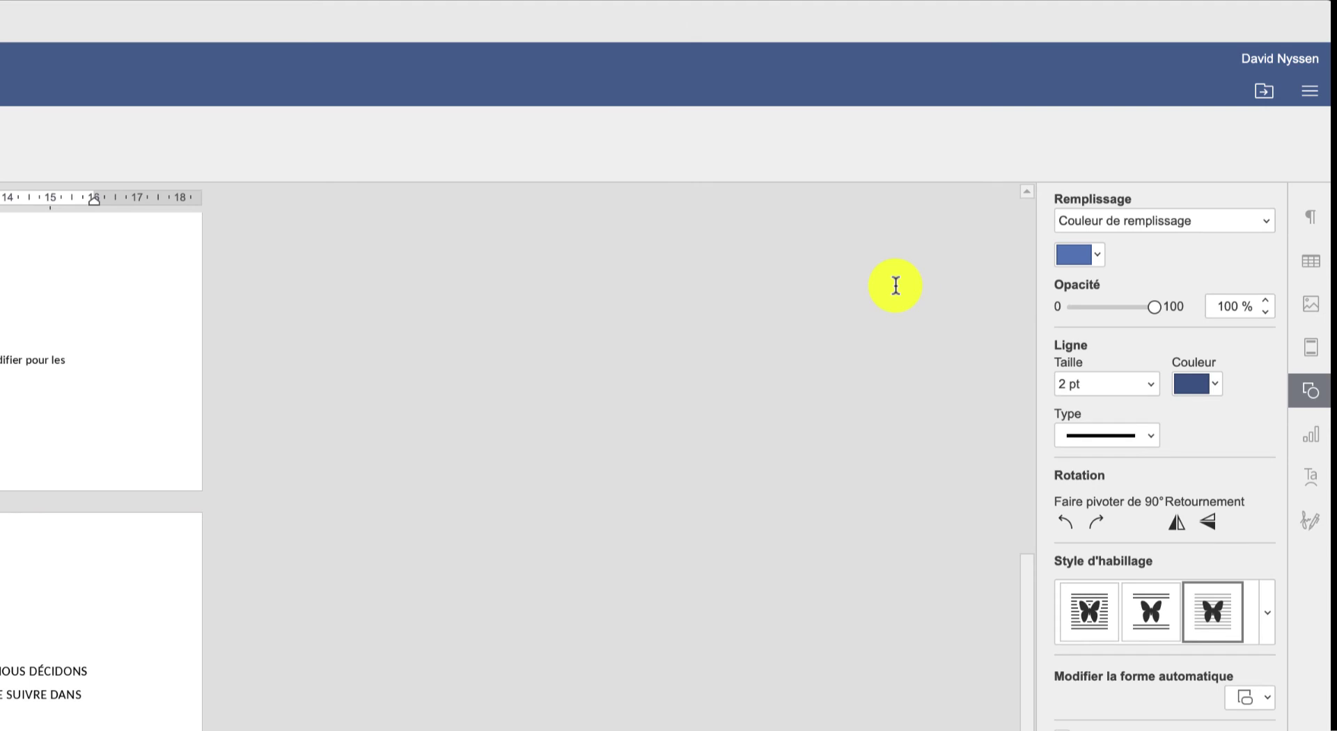
- Set both the fill and the outline of the arrow to standard red
left_click(1092, 261)
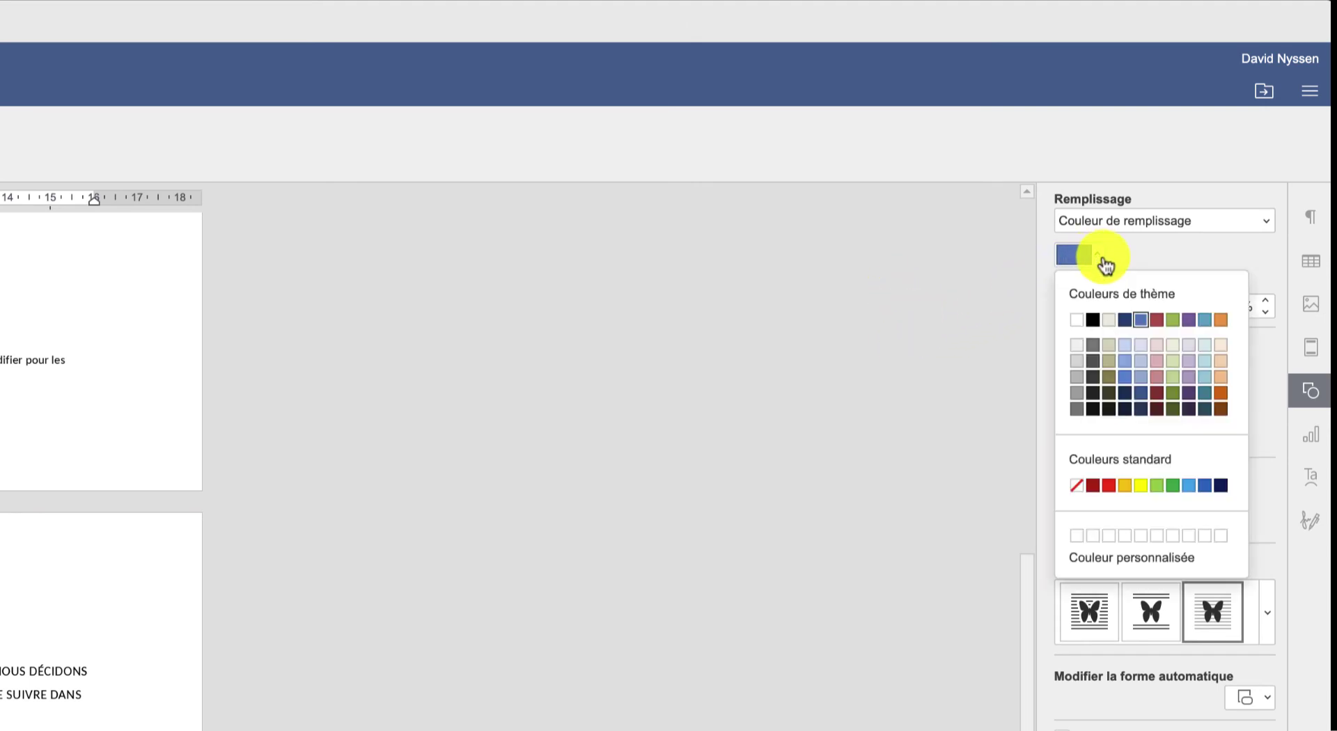
left_click(1109, 486)
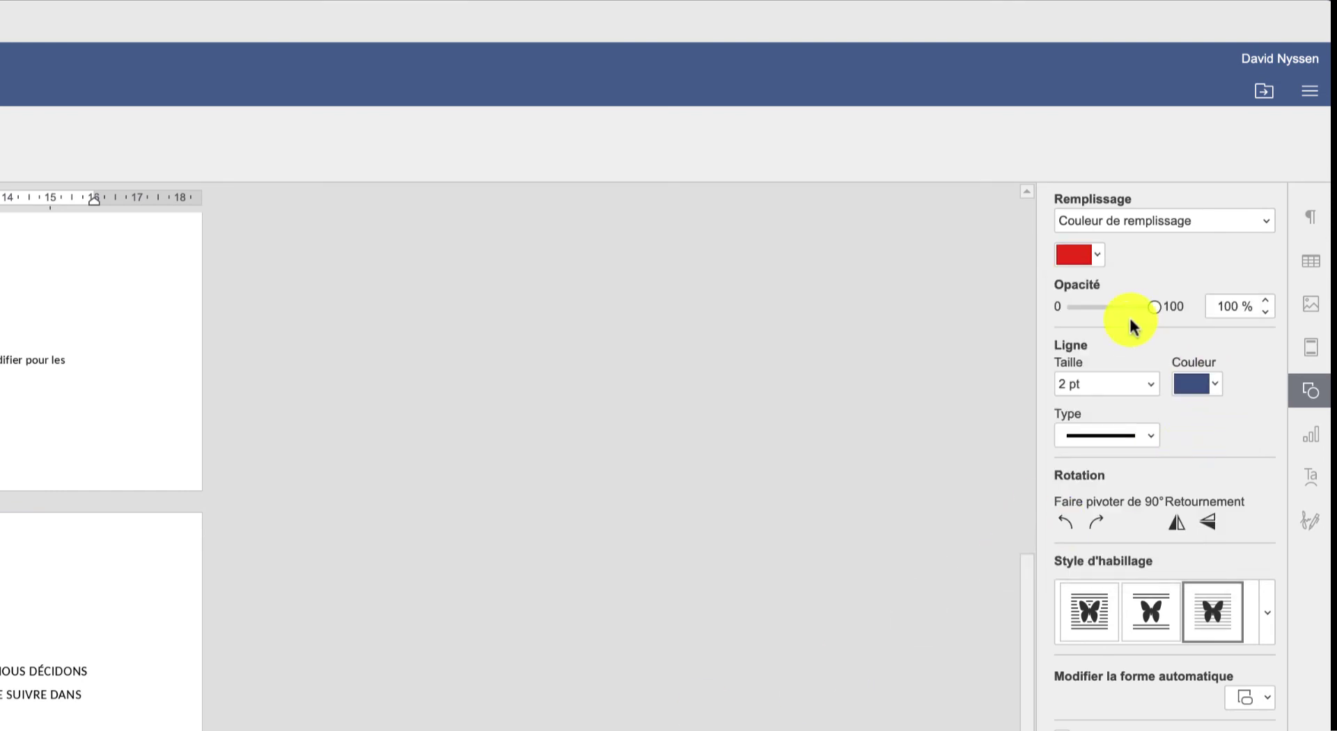
left_click(1210, 384)
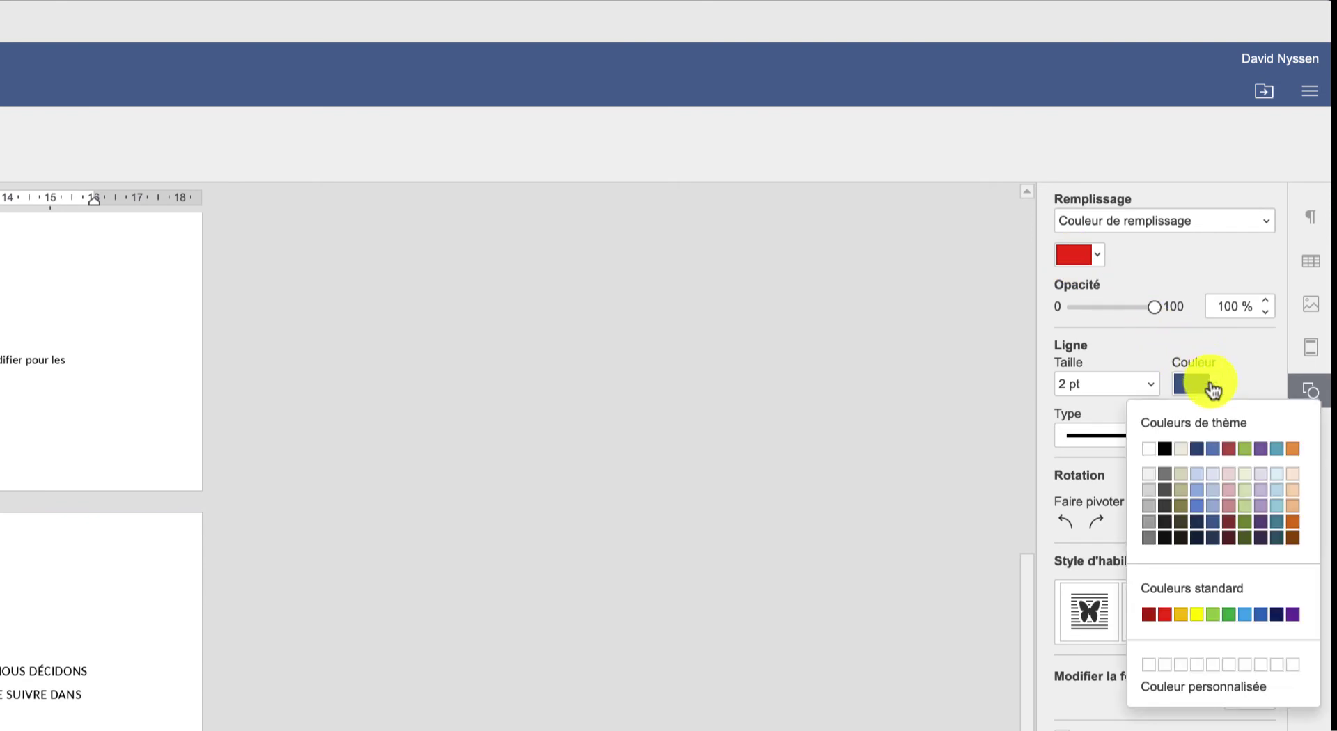
left_click(1161, 618)
left_click(1161, 619)
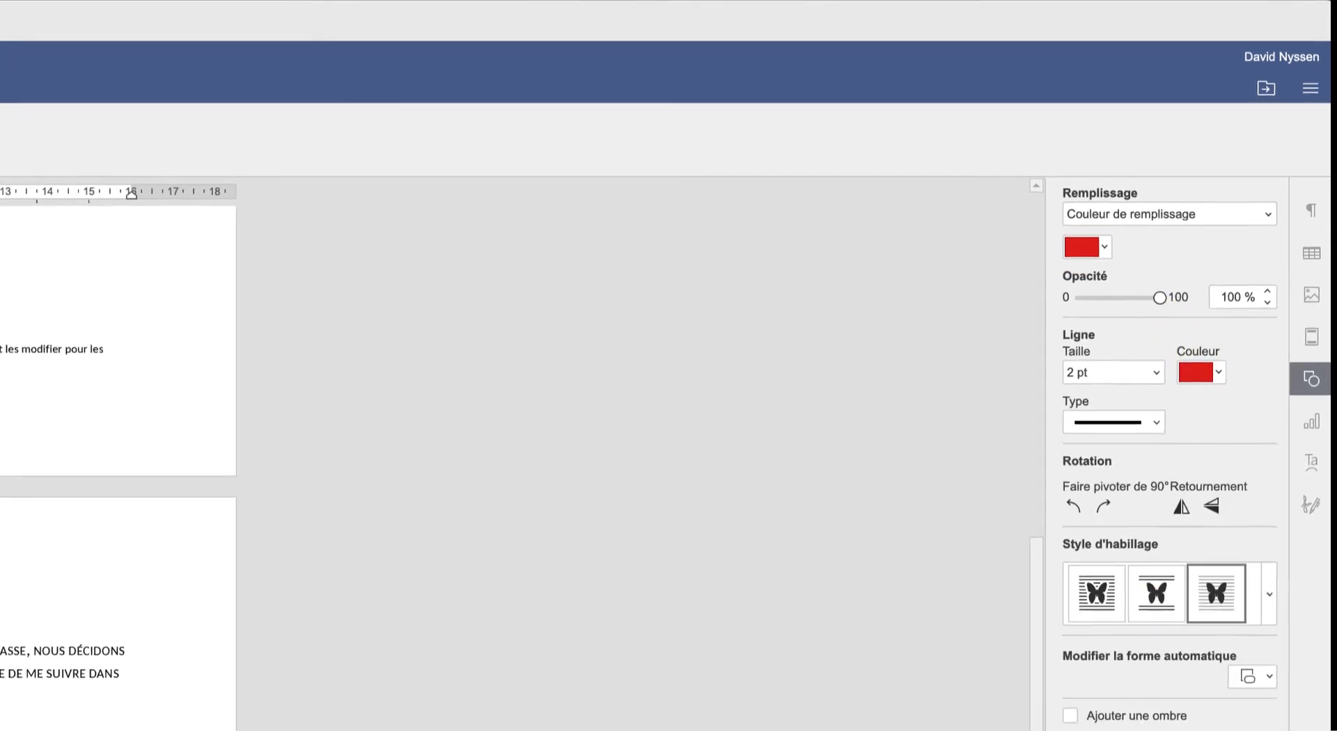
left_click(696, 521)
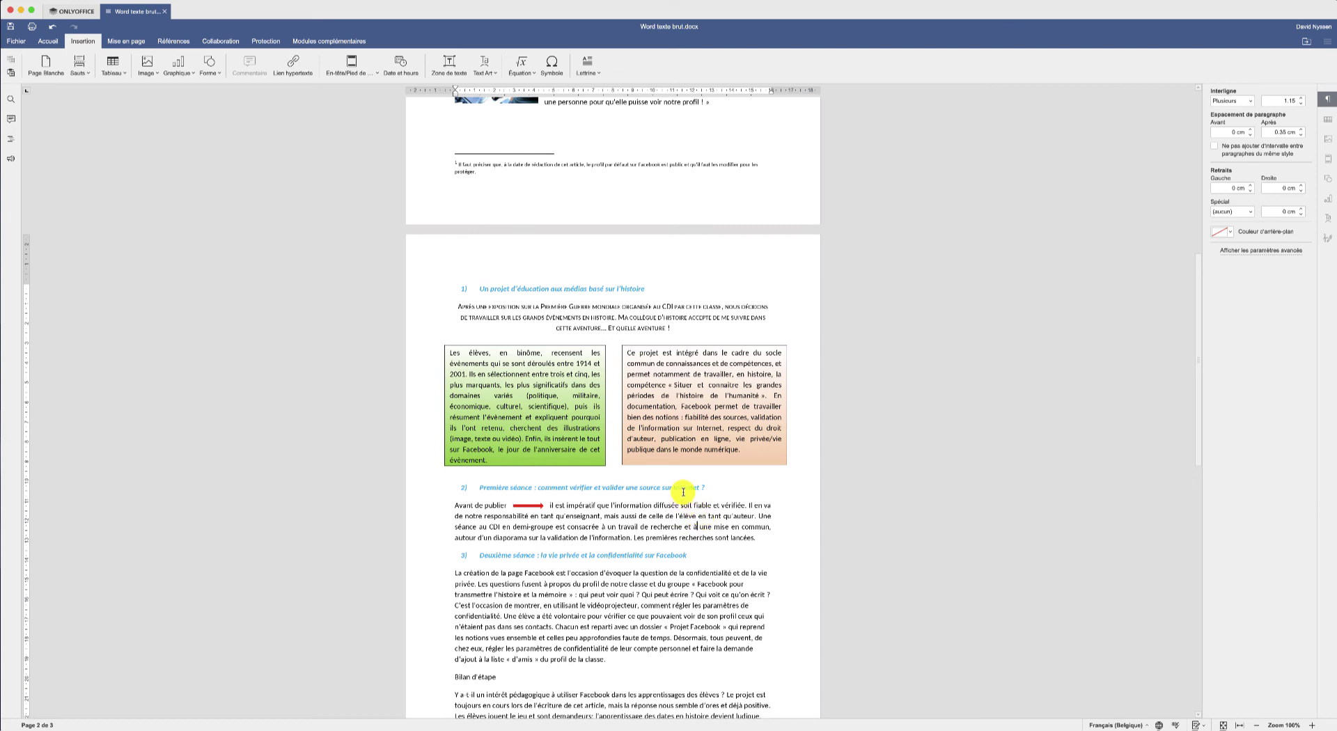
- Justify the "La création de la page Facebook" paragraph under the "Deuxième séance" heading
scroll(686, 487, "down", 3)
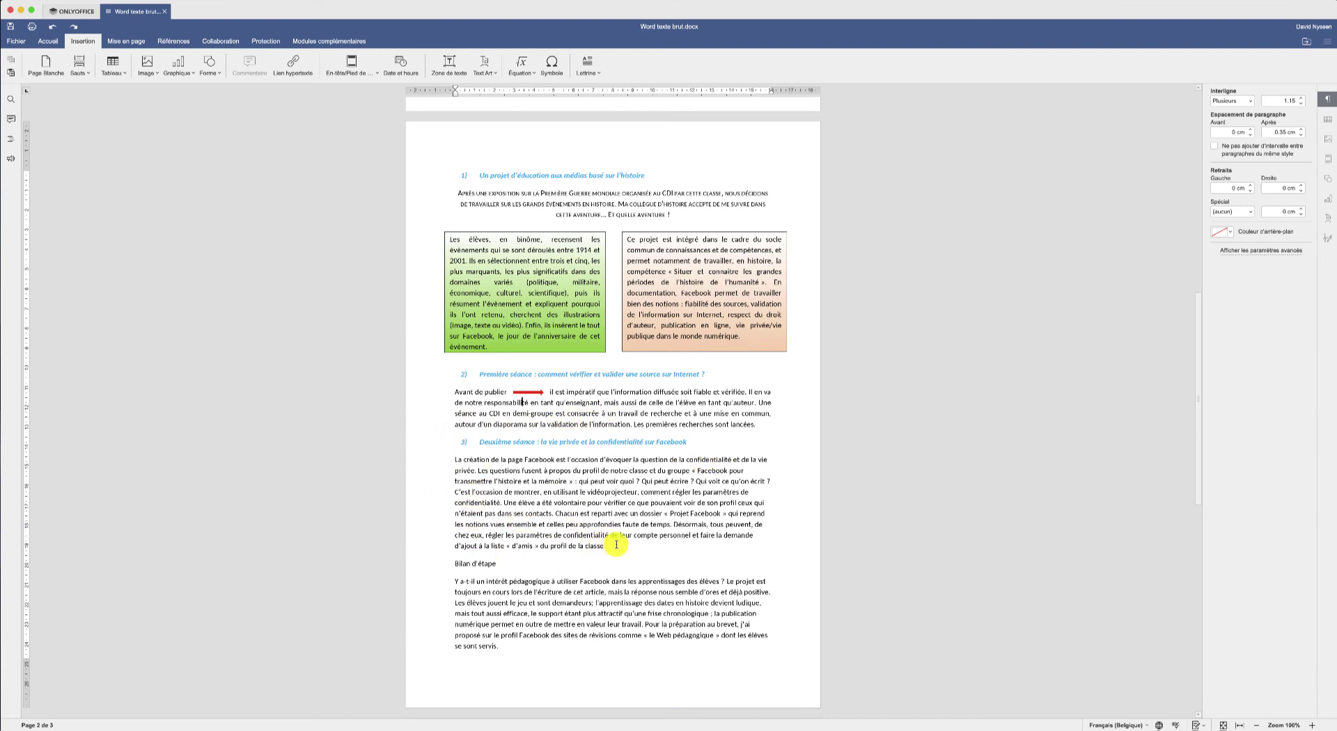
left_click_drag(613, 546, 390, 457)
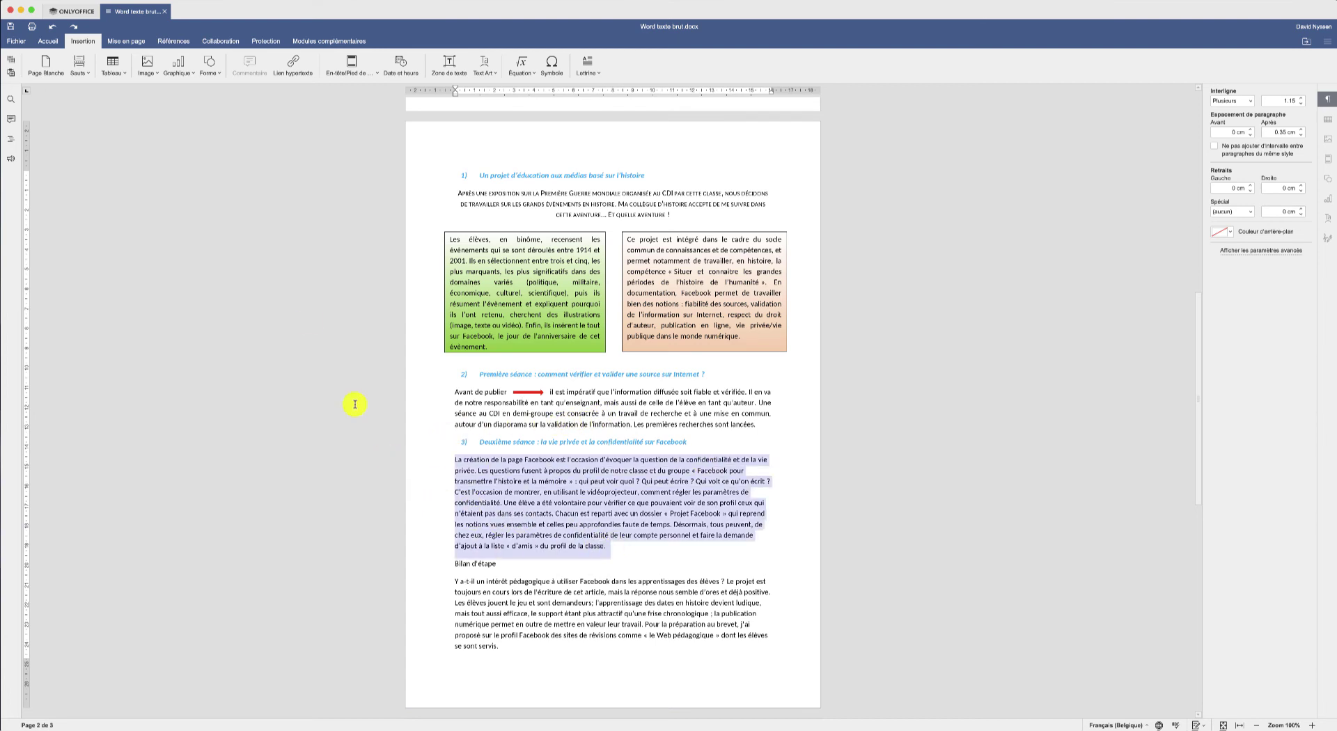
left_click(48, 41)
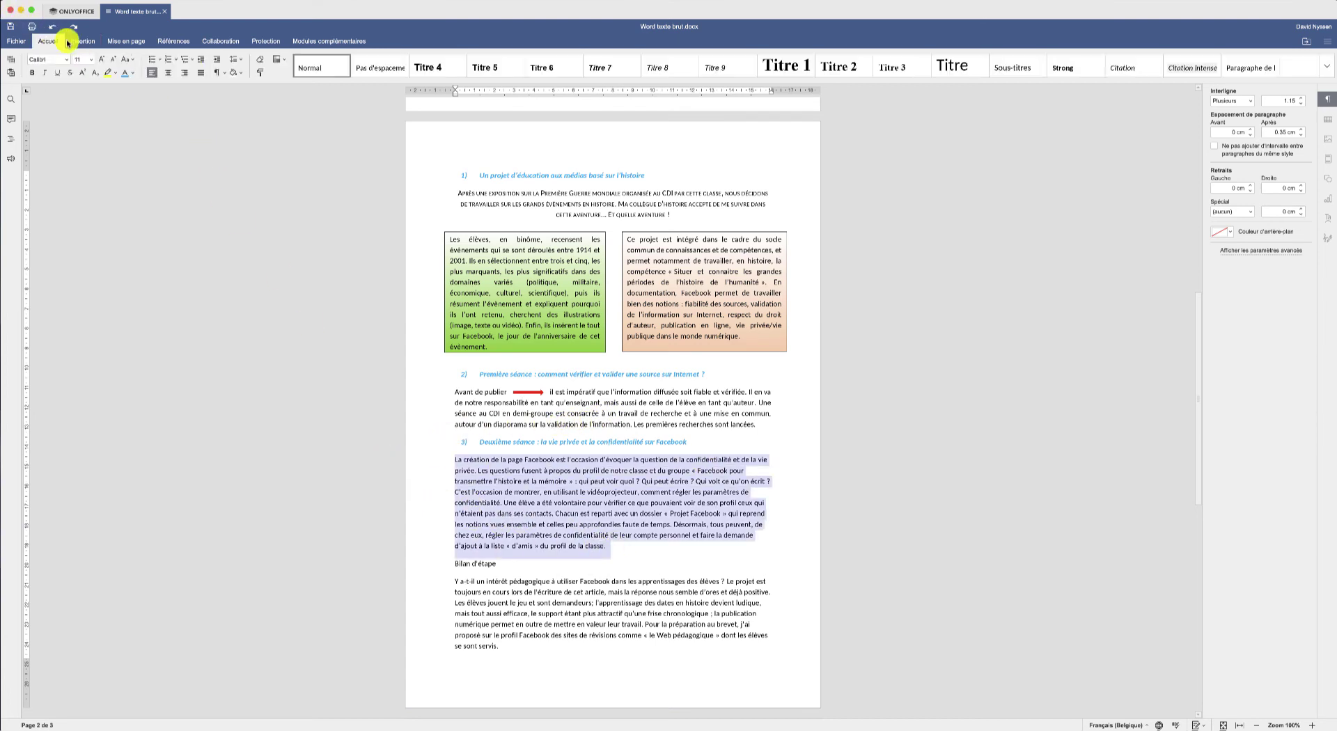
left_click(202, 73)
left_click(658, 503)
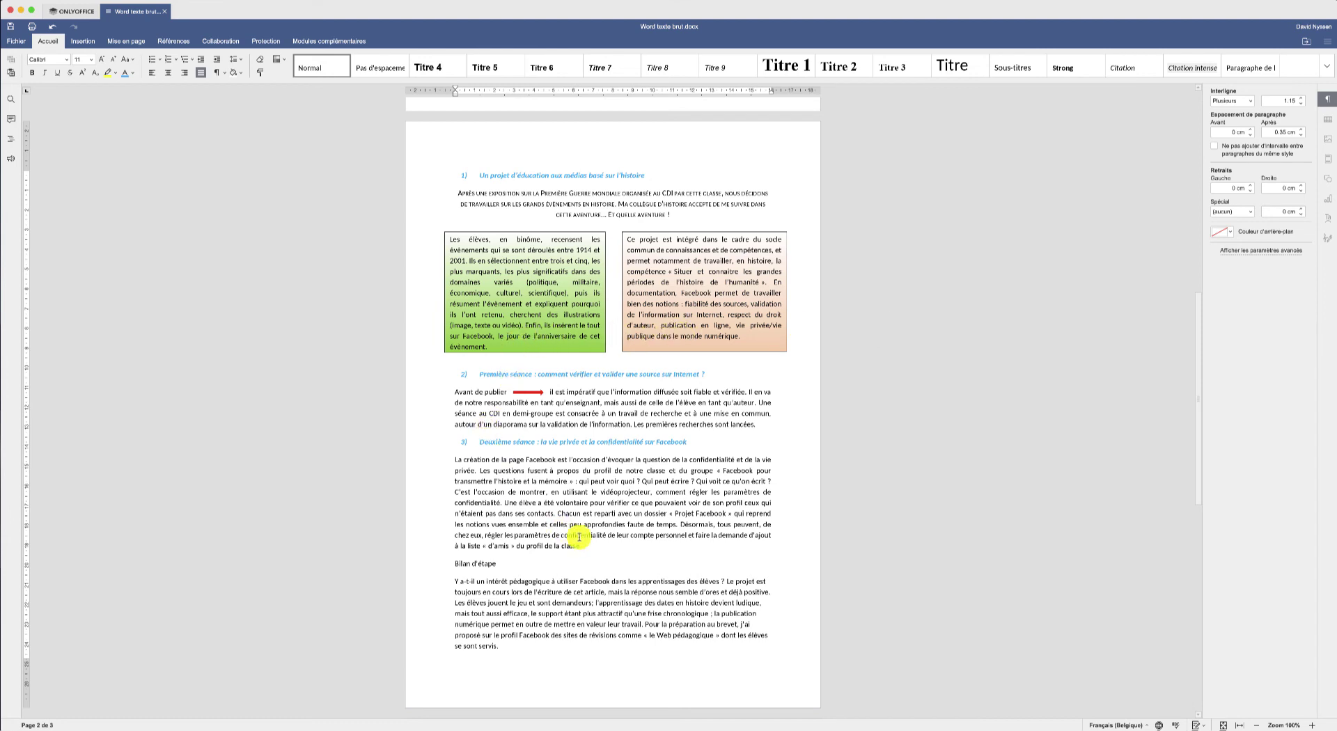
- Cut the "La création de la page Facebook" paragraph and insert eight blank lines before "Bilan d'étape"
left_click_drag(590, 545, 435, 462)
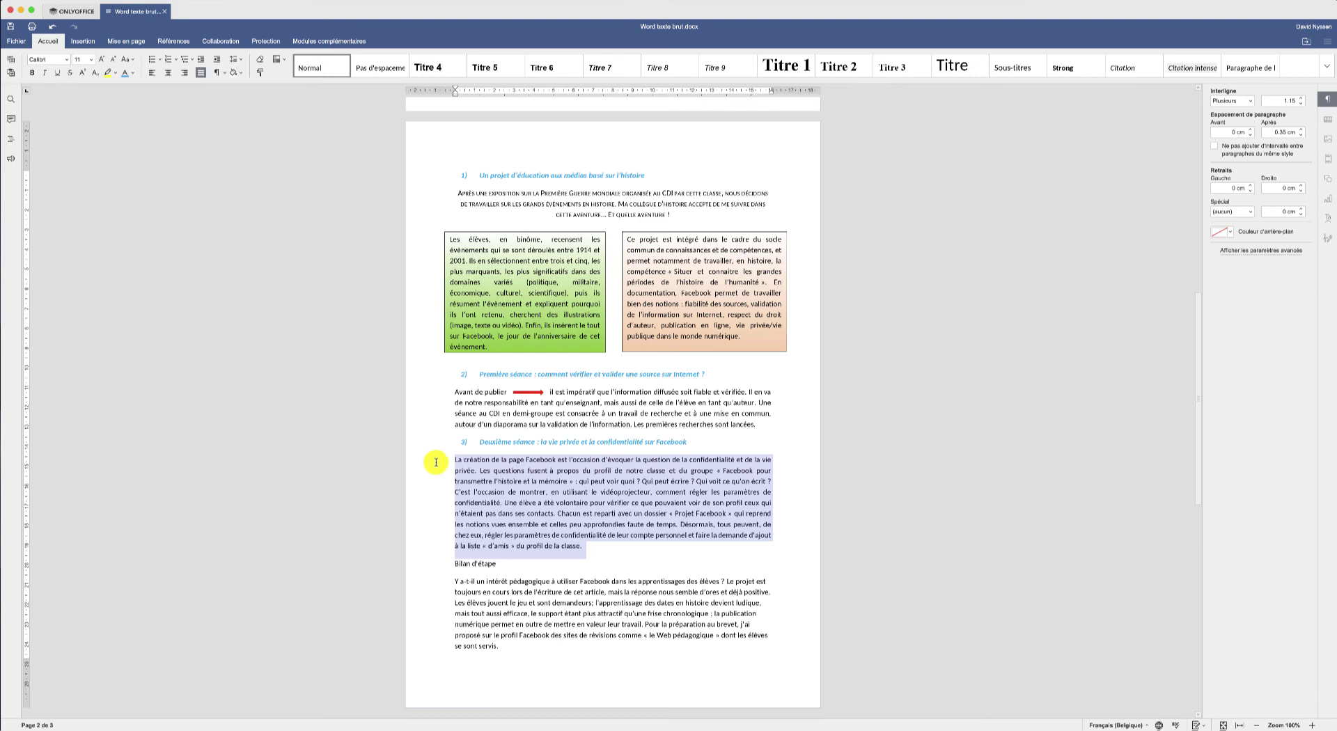
key("Delete")
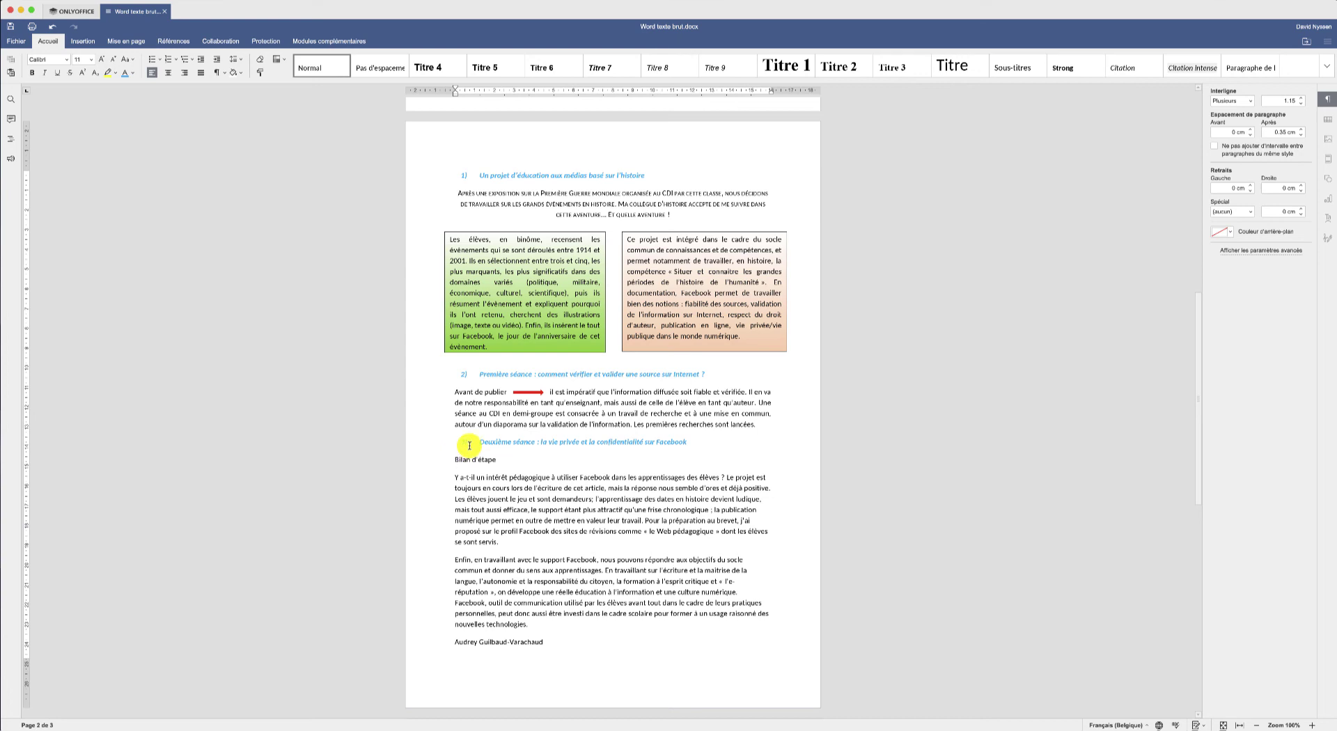
key("Return")
key("Return")
key("Return")
key("Return")
key("Return")
key("Return")
key("Return")
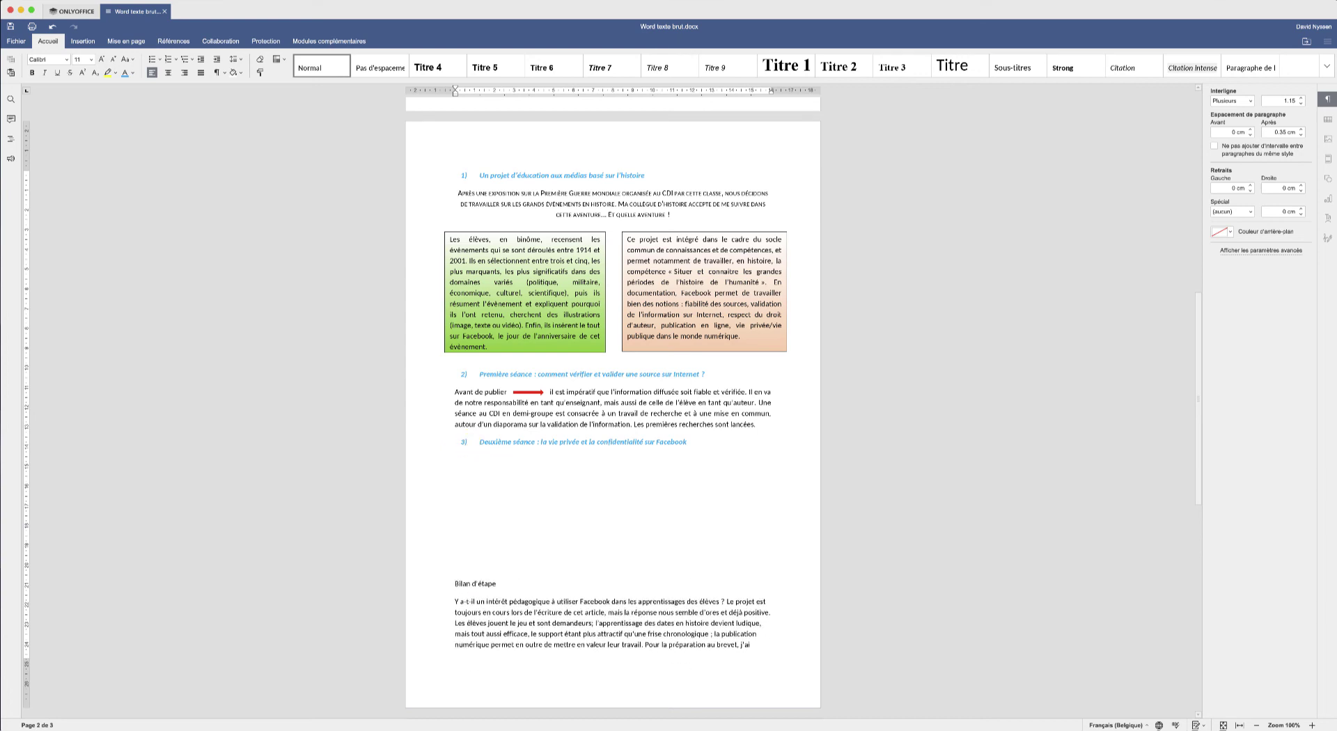
key("Return")
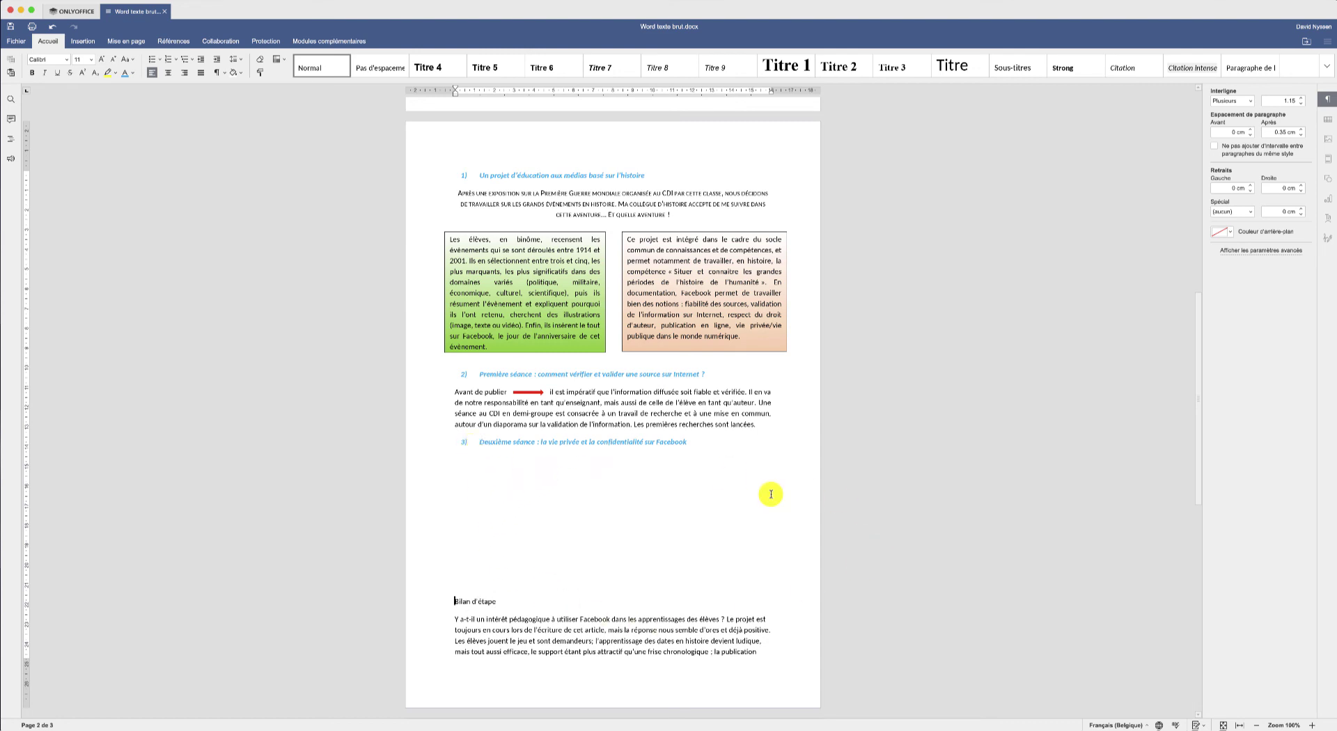
- Draw a text box on the right side of the blank area and paste the cut "La création" paragraph into it
left_click(85, 41)
left_click(450, 64)
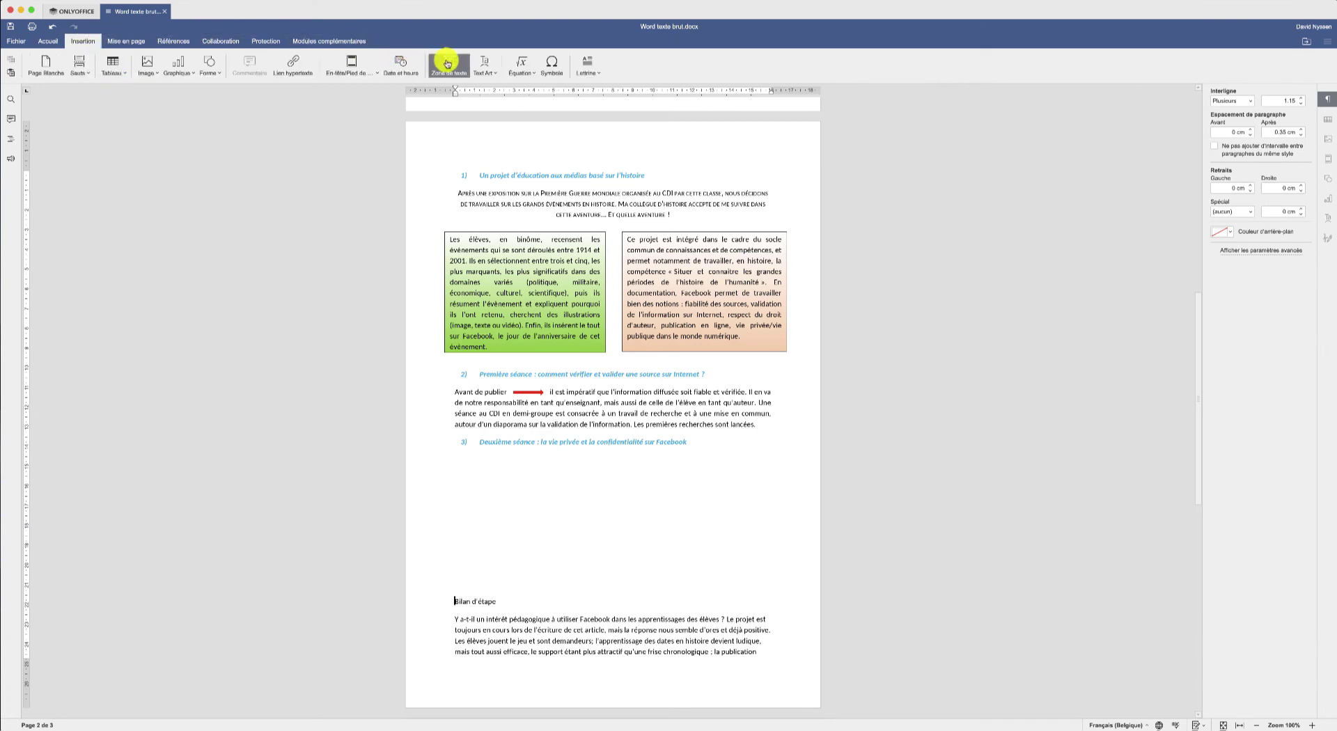
left_click_drag(653, 459, 791, 598)
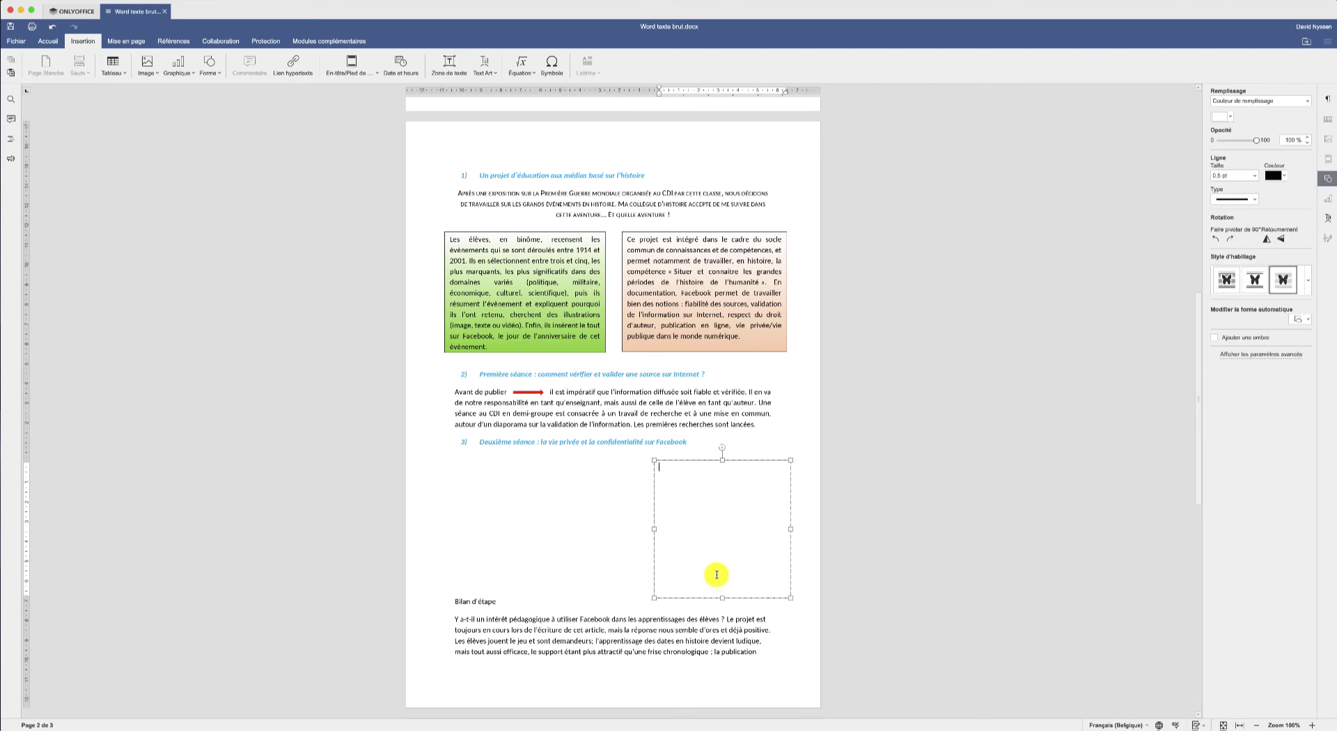
key("super+v")
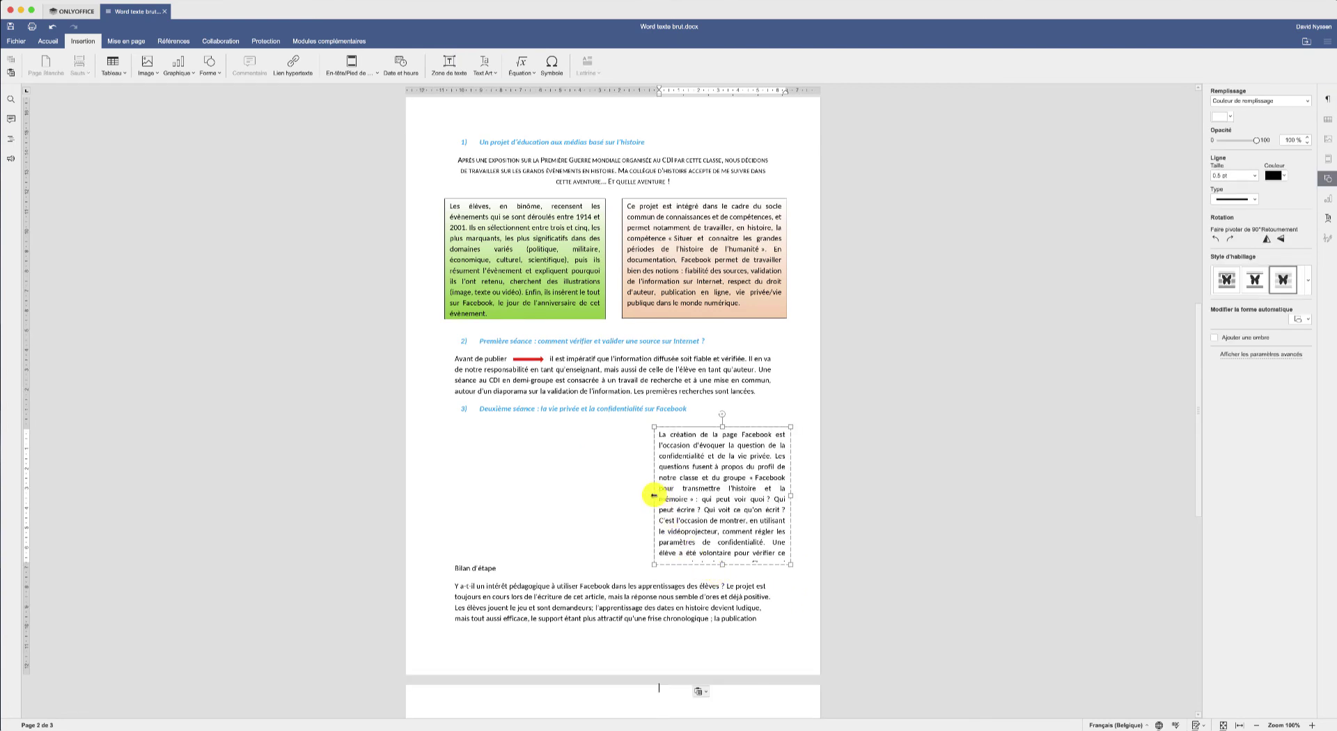
- Widen the new text box on both sides and raise its upper edge slightly to fit the whole paragraph
left_click_drag(654, 495, 585, 488)
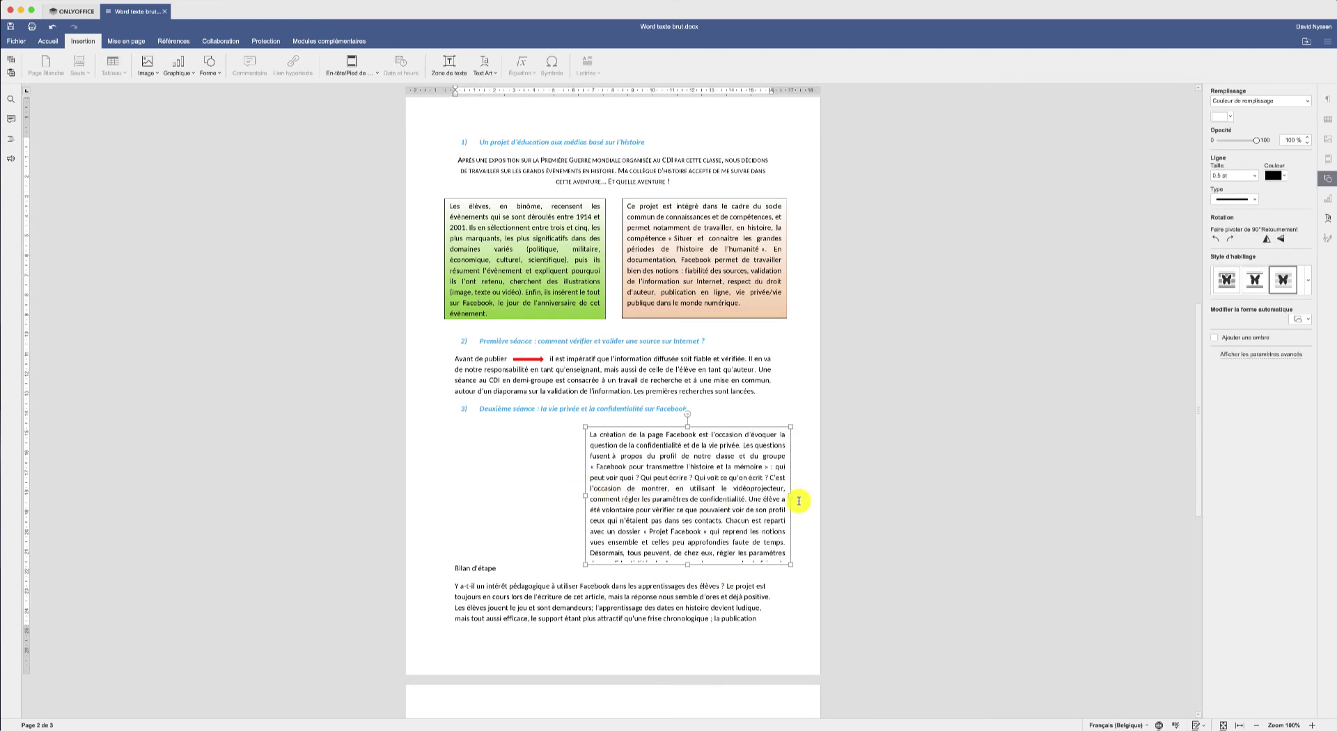
left_click_drag(791, 496, 795, 496)
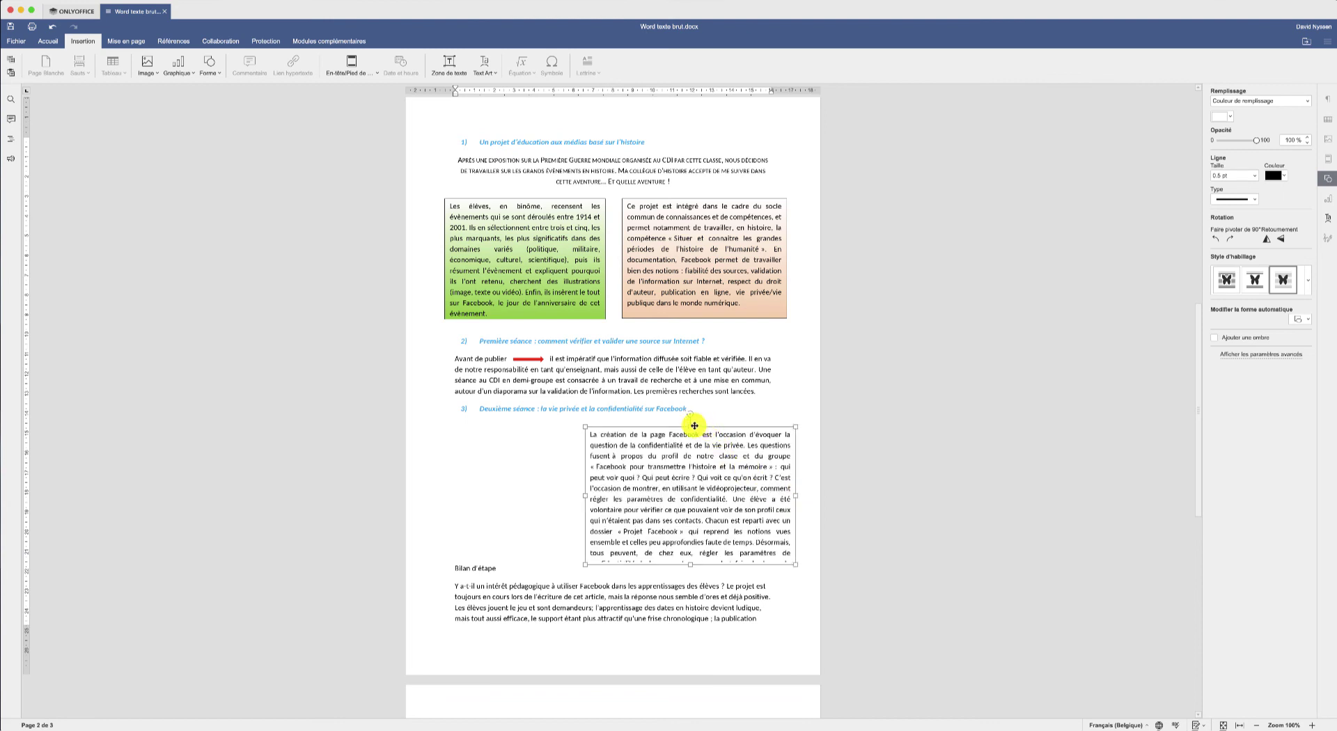
left_click_drag(690, 426, 690, 419)
left_click_drag(584, 492, 567, 491)
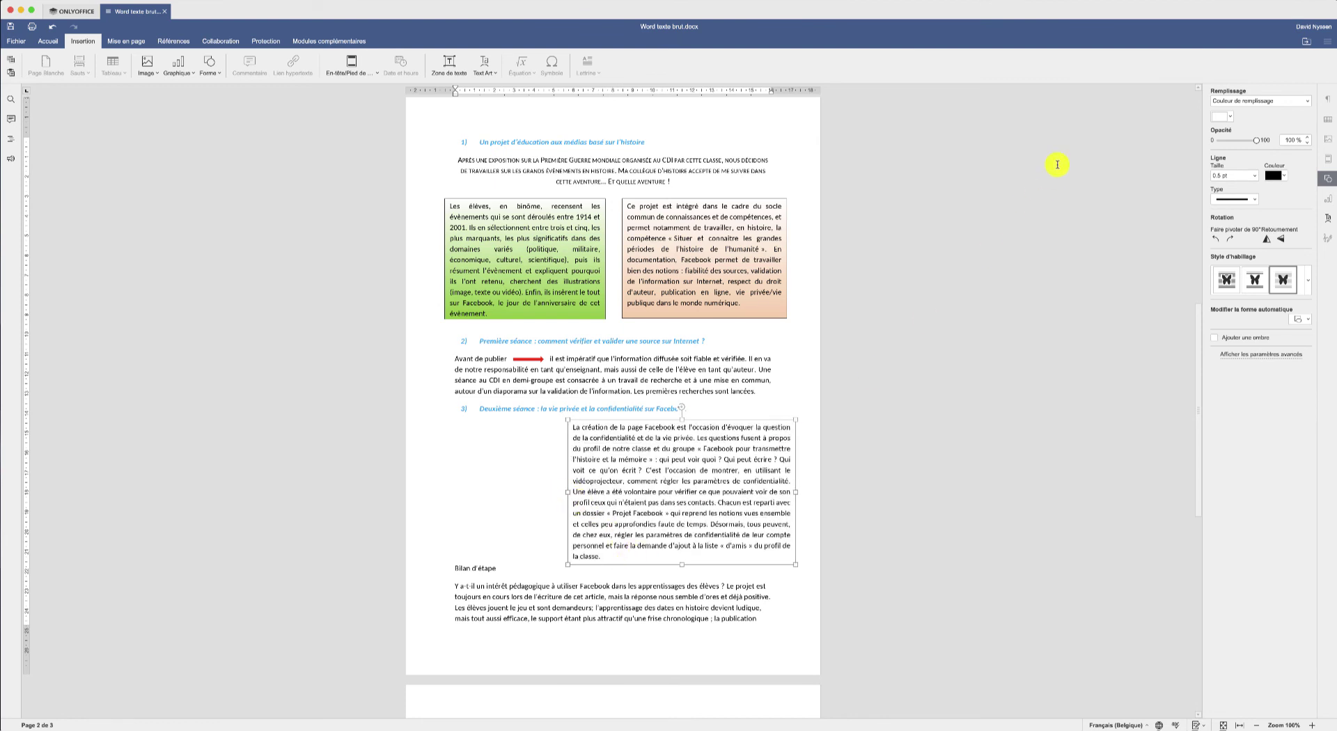
- Fill the "La création de la page Facebook" text box with a light purple theme colour
left_click(1226, 118)
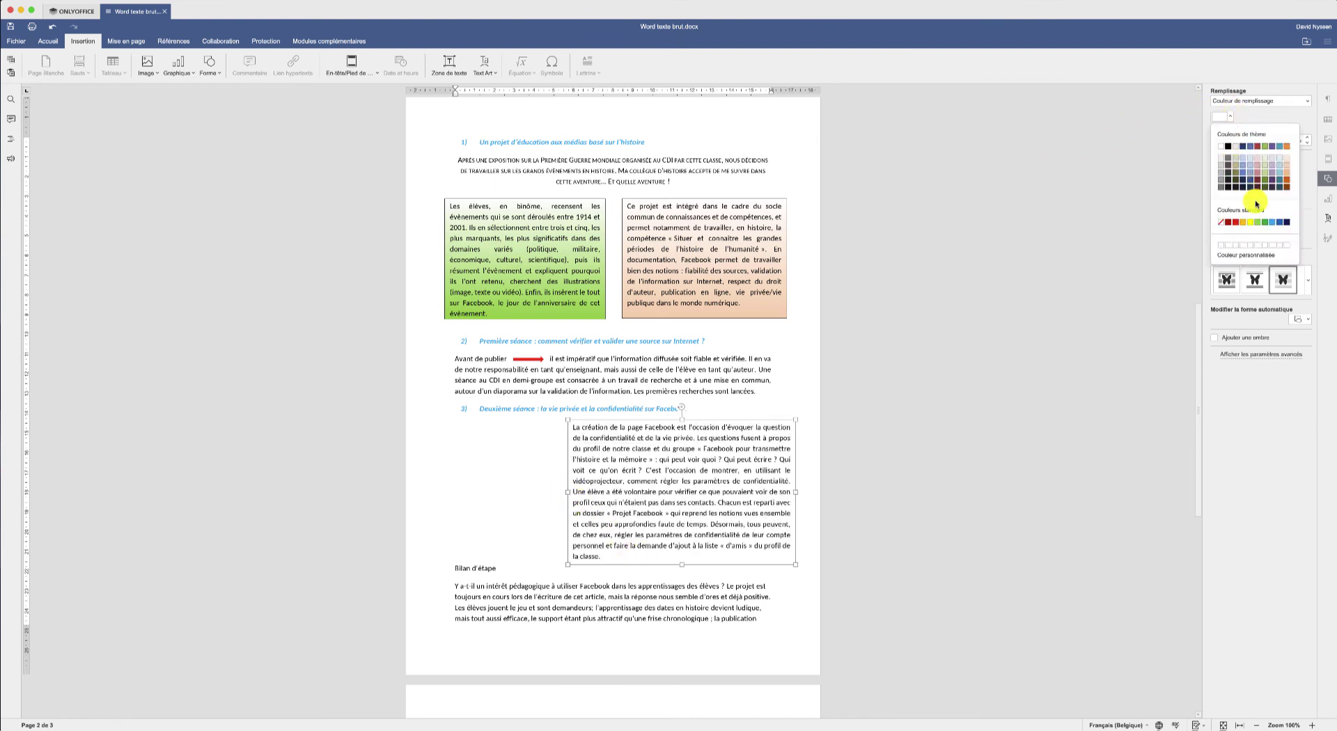
left_click(1273, 159)
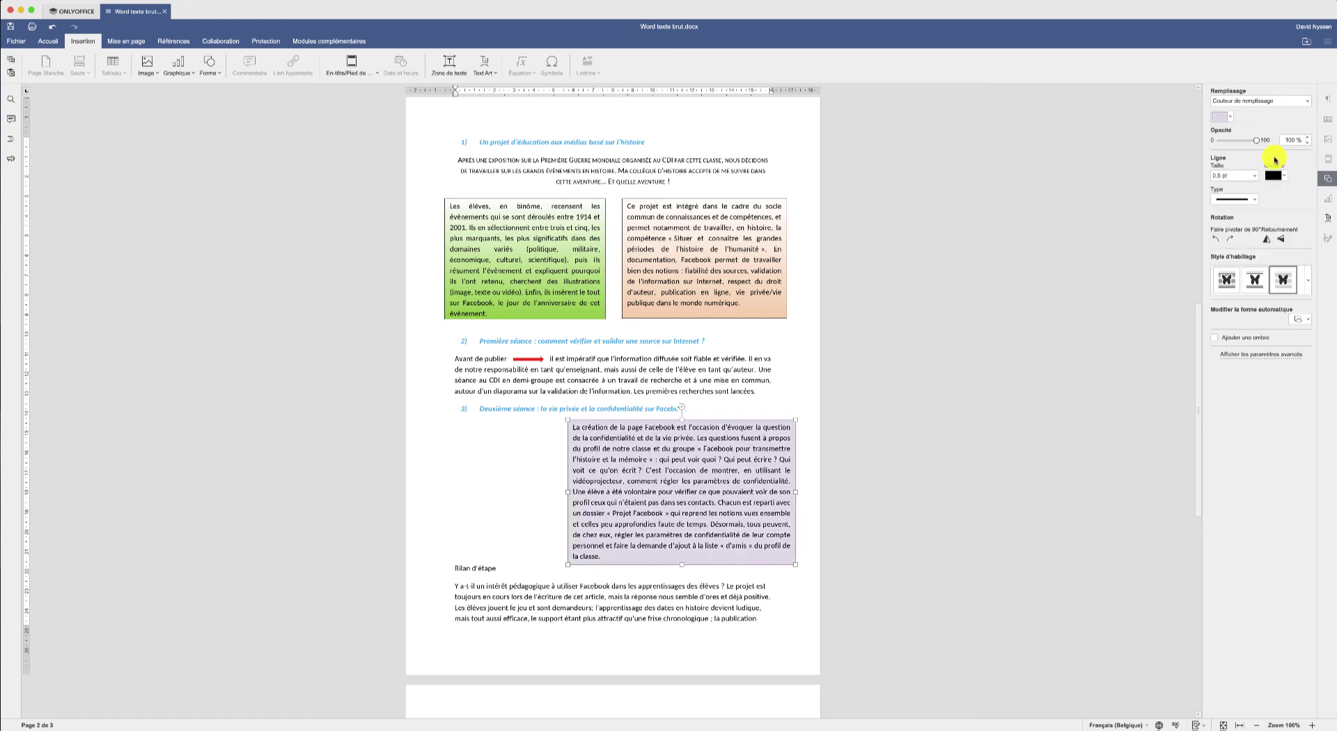
left_click(494, 504)
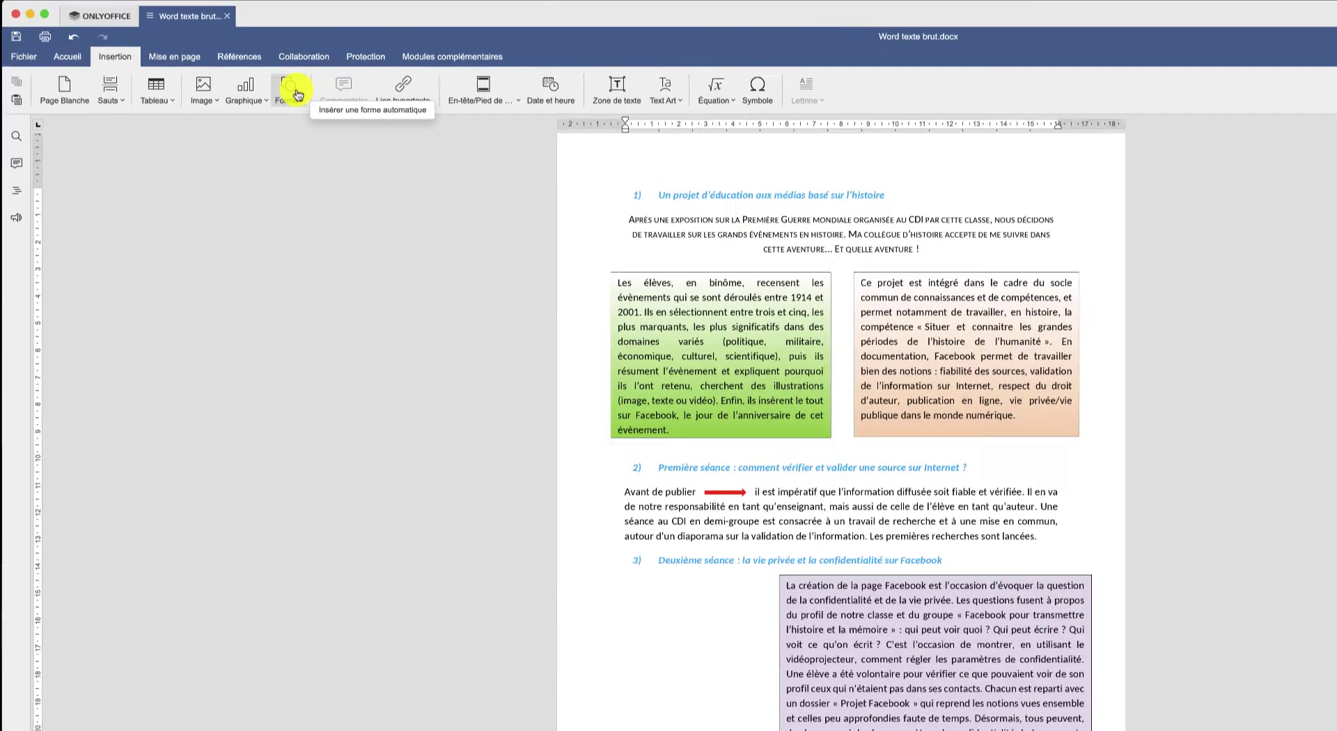
- Insert a right arrow callout shape in the blank area beside the purple text box, with its tip touching the box
left_click(213, 67)
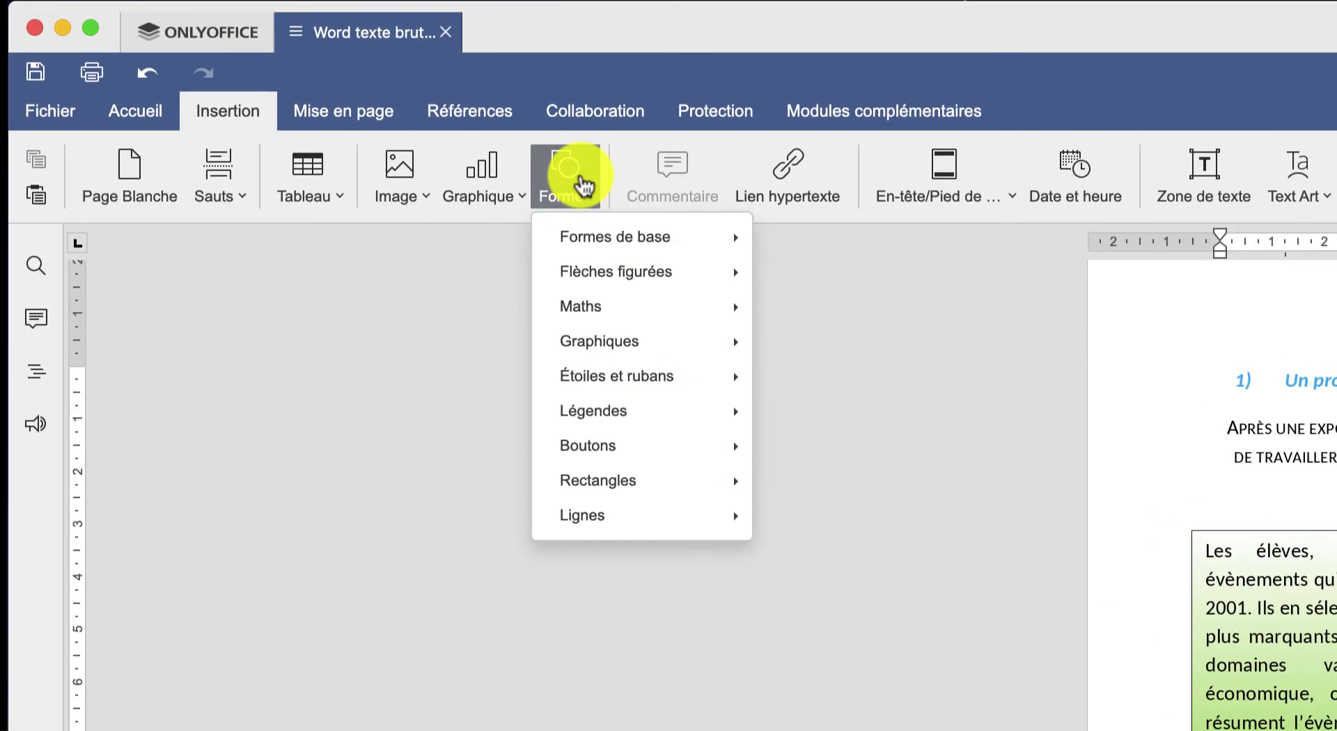
mouse_move(596, 240)
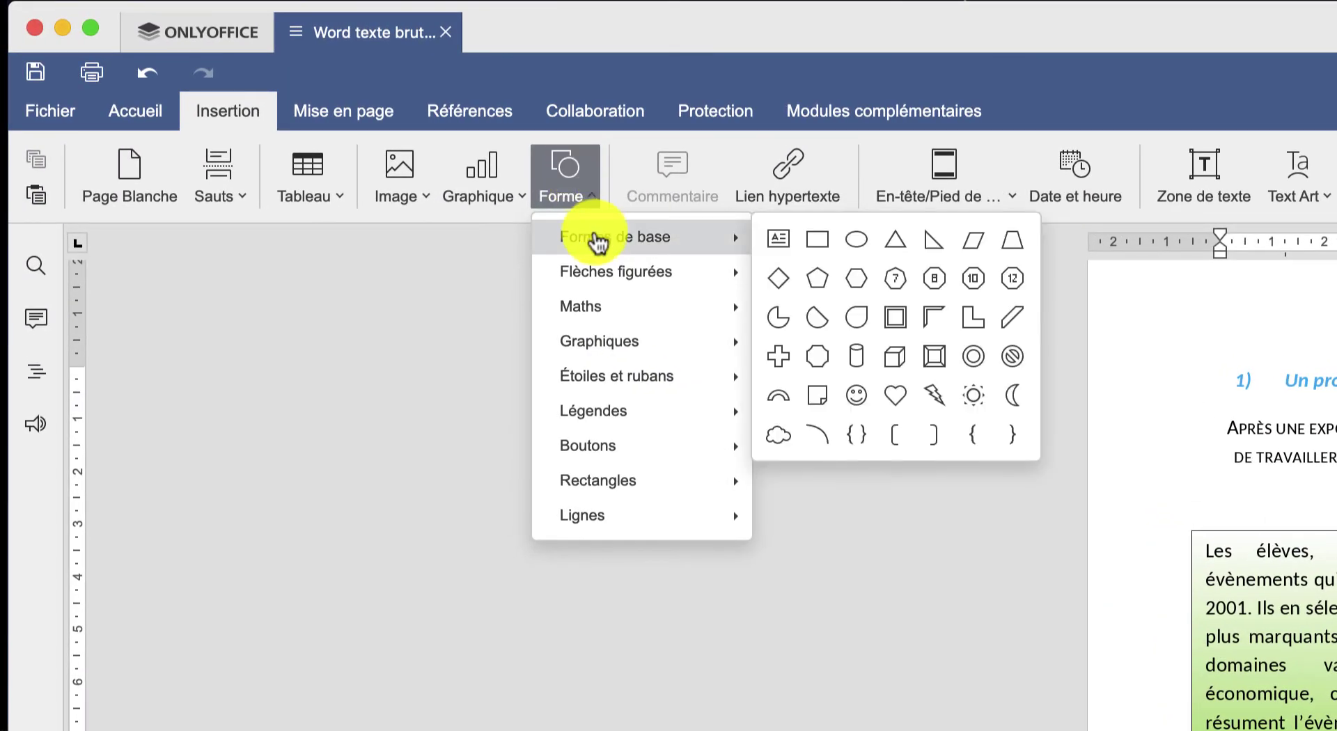
mouse_move(606, 267)
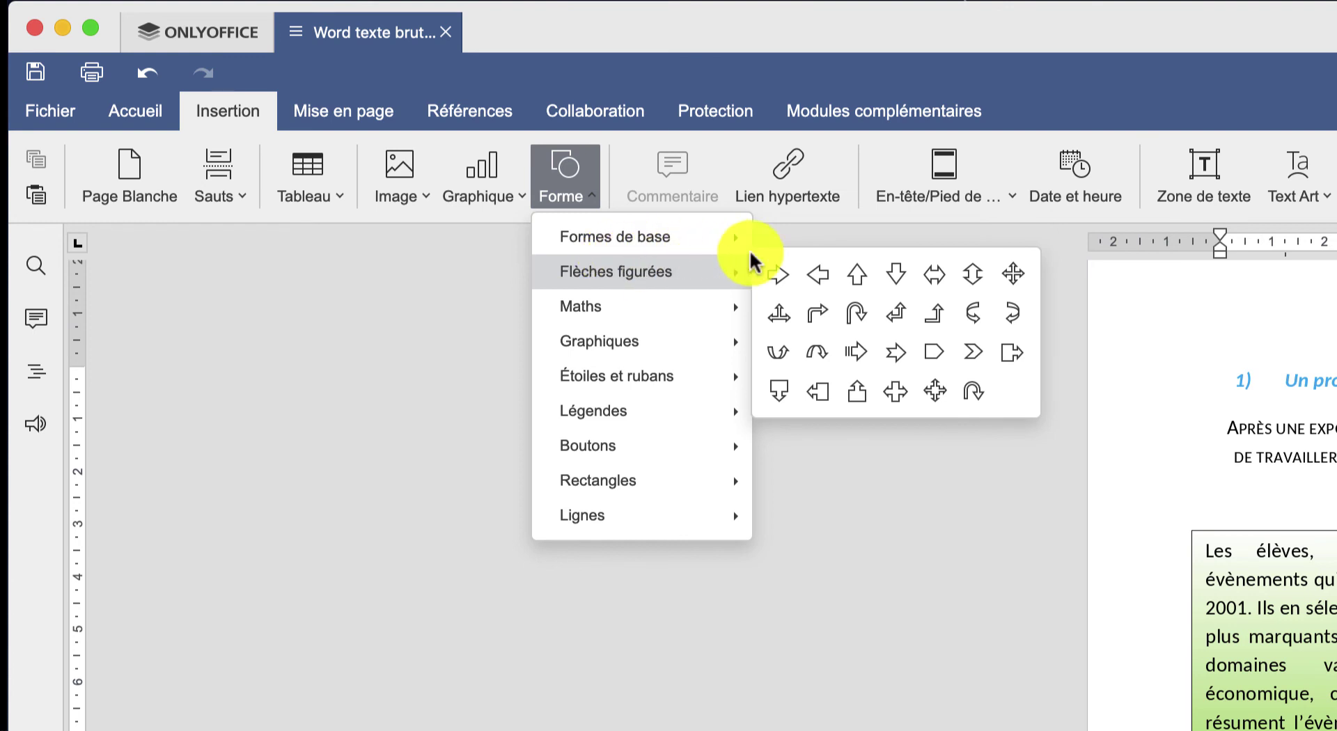
left_click(1004, 357)
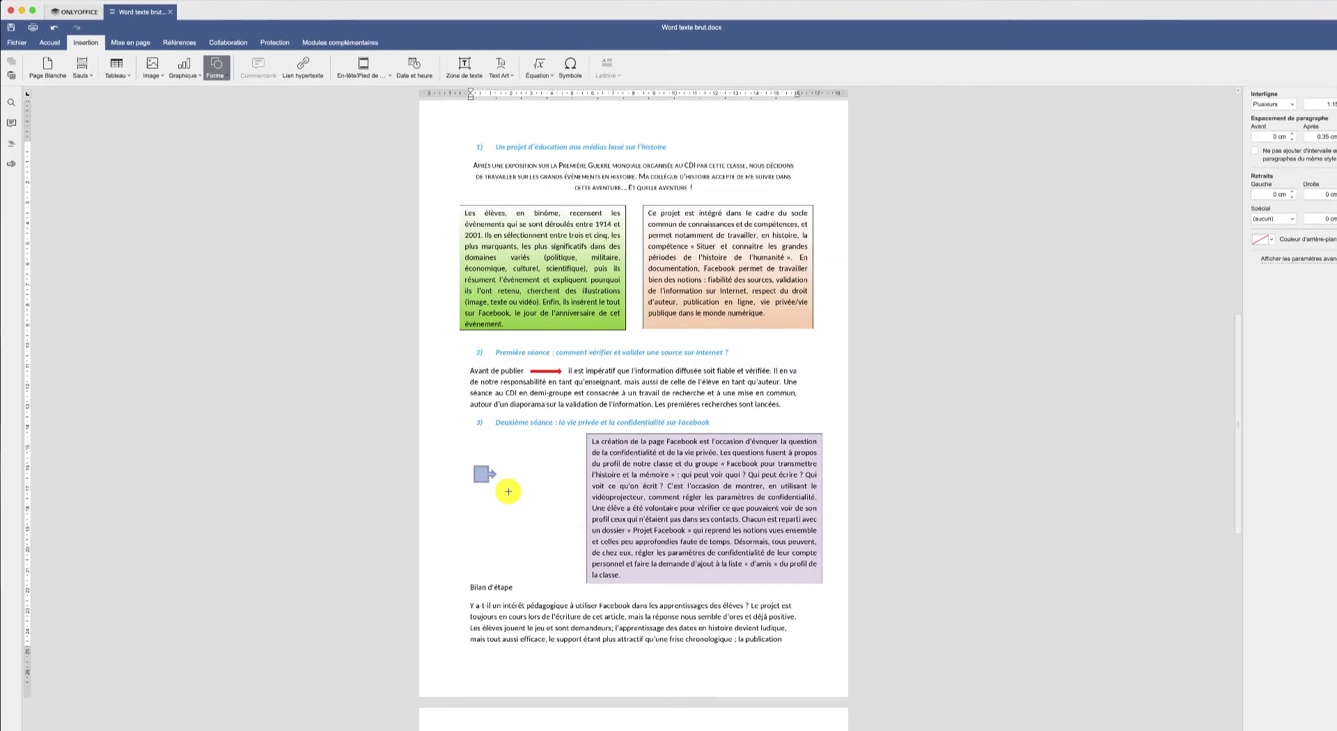
left_click_drag(458, 449, 564, 540)
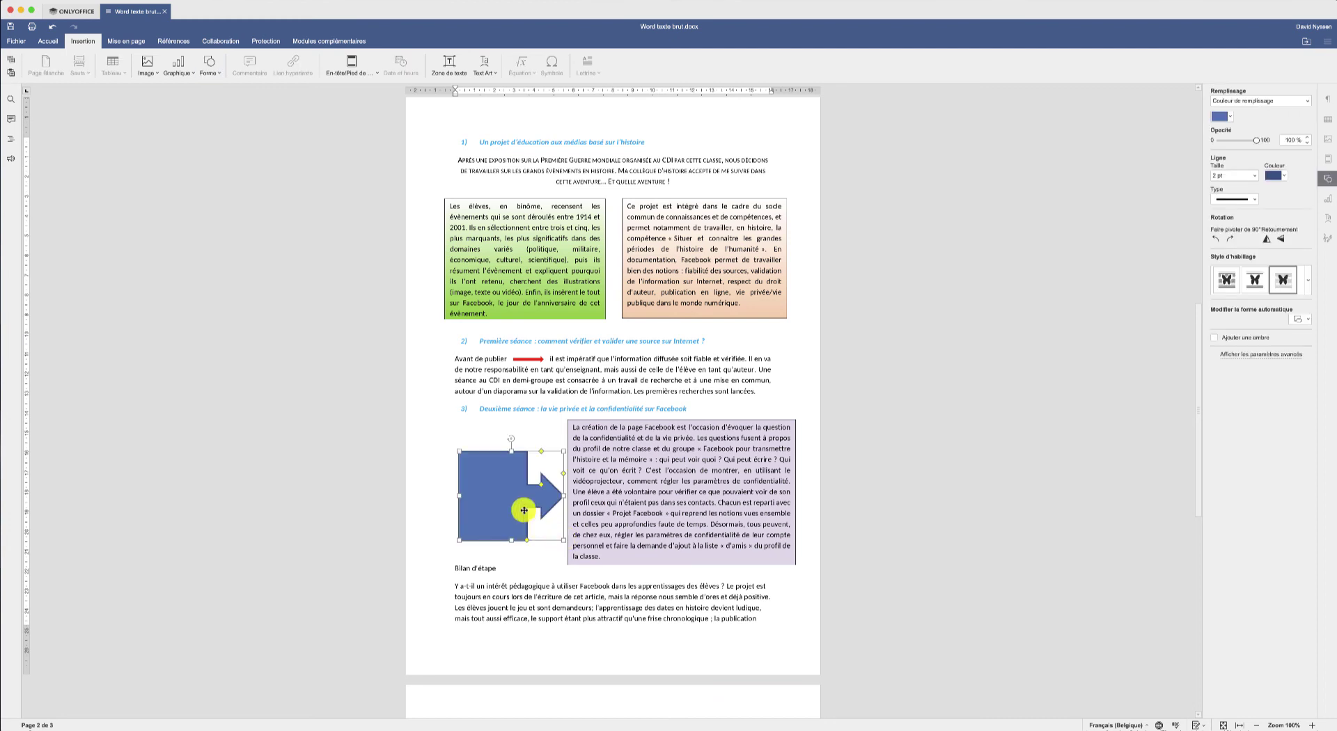
left_click_drag(506, 483, 509, 478)
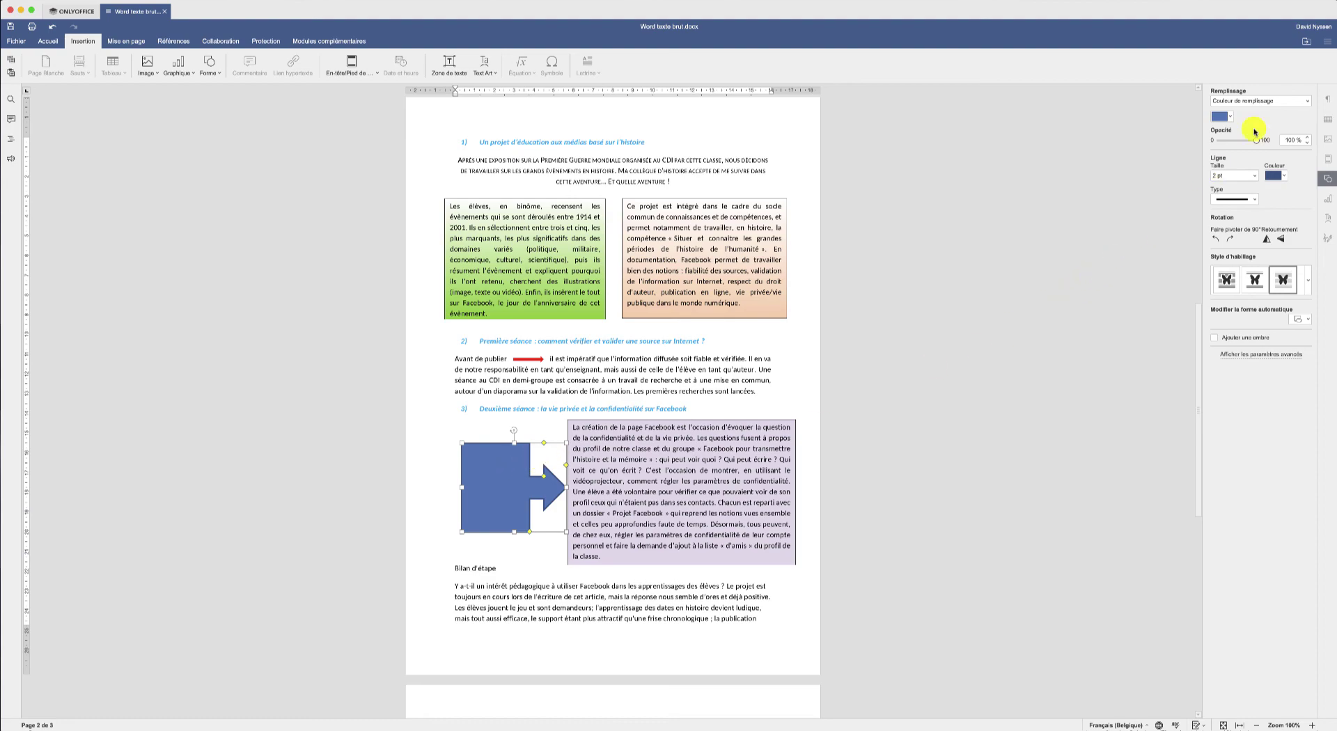
- Fill the arrow callout with the Facebook eye picture from a file and widen the shape towards the page's left margin
left_click(1276, 109)
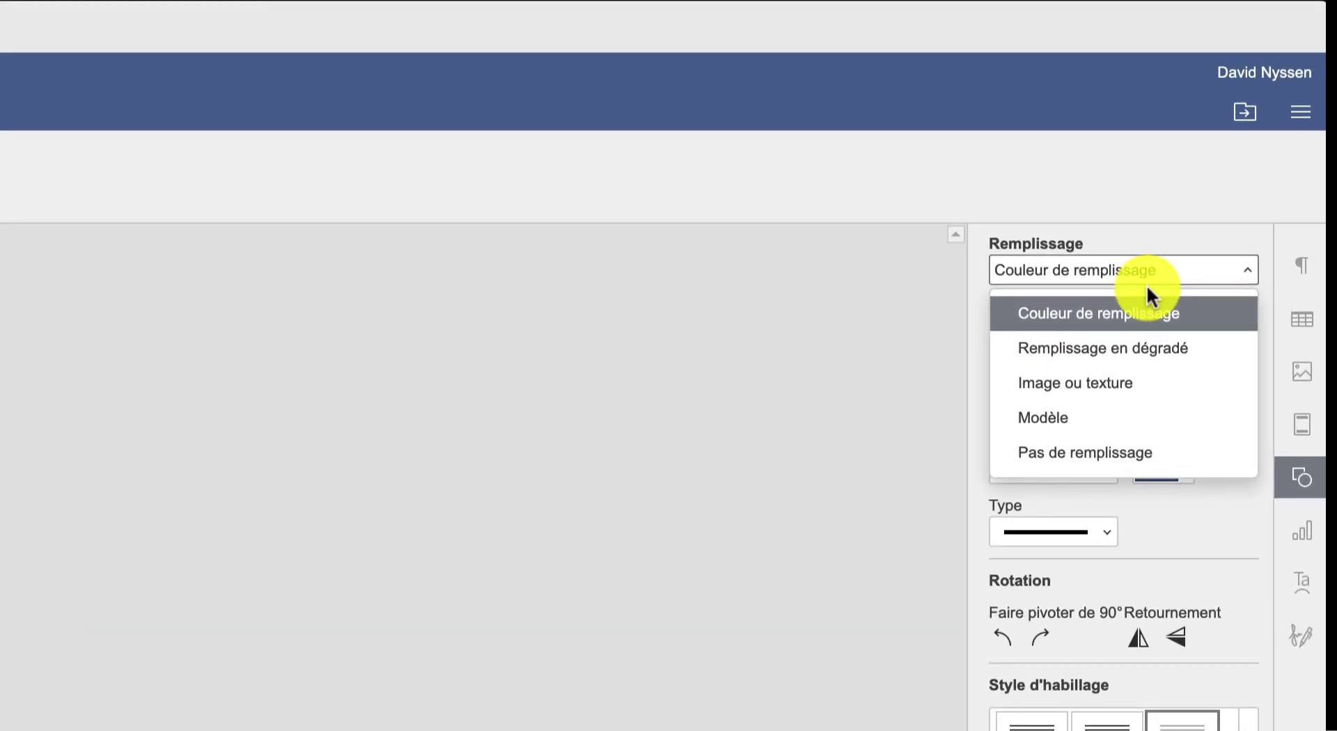
left_click(1081, 394)
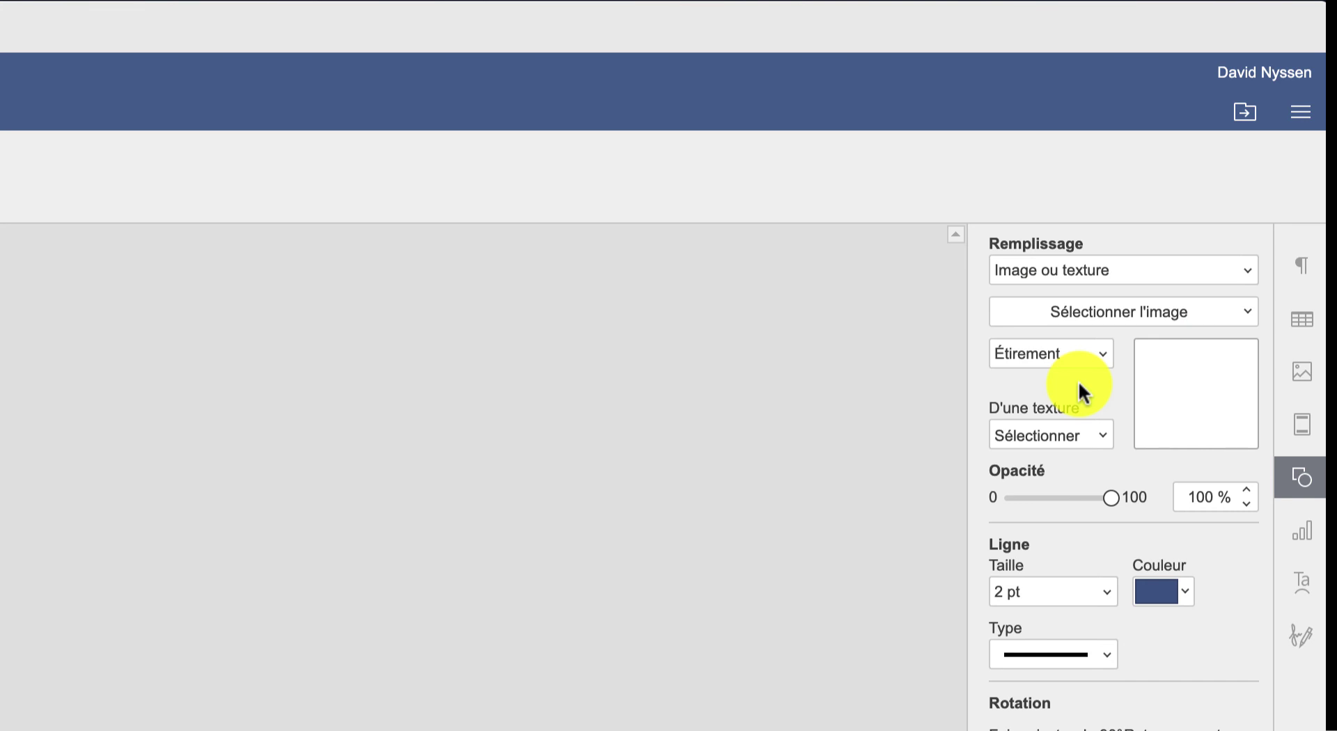
left_click(1090, 321)
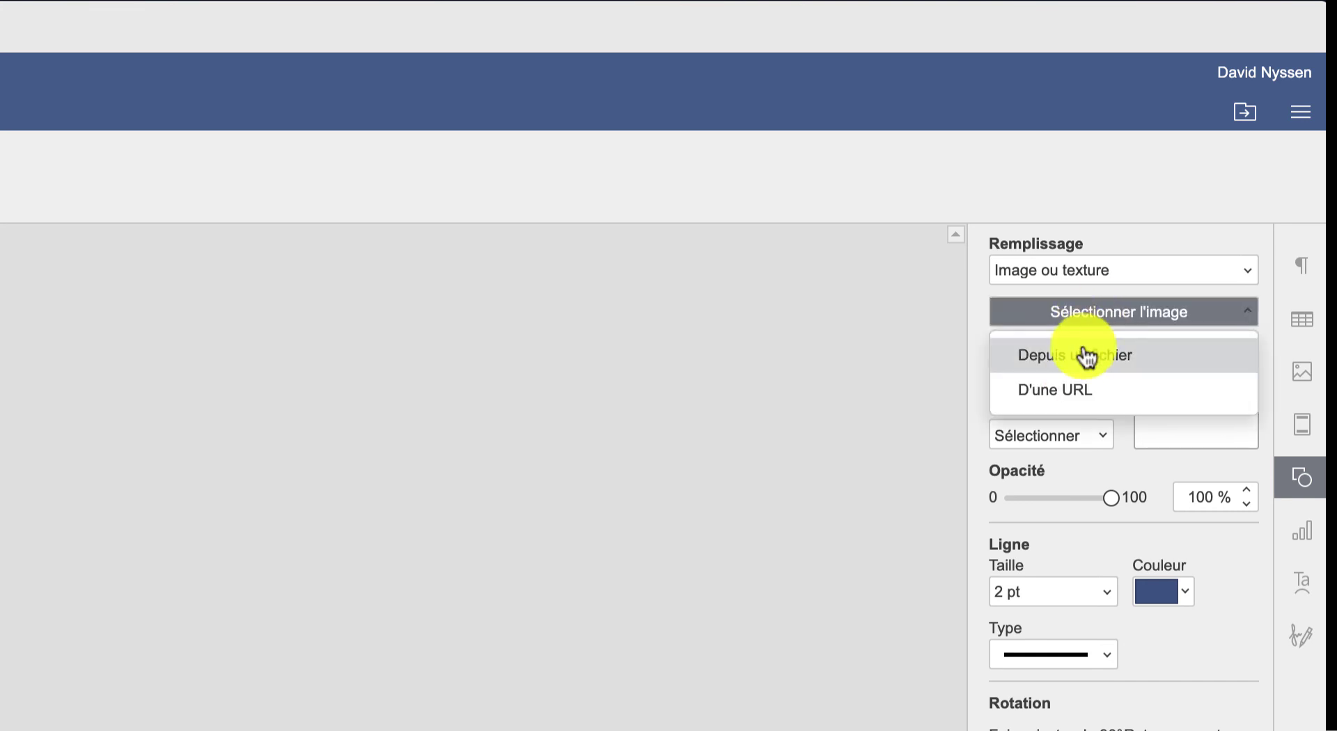
left_click(1086, 353)
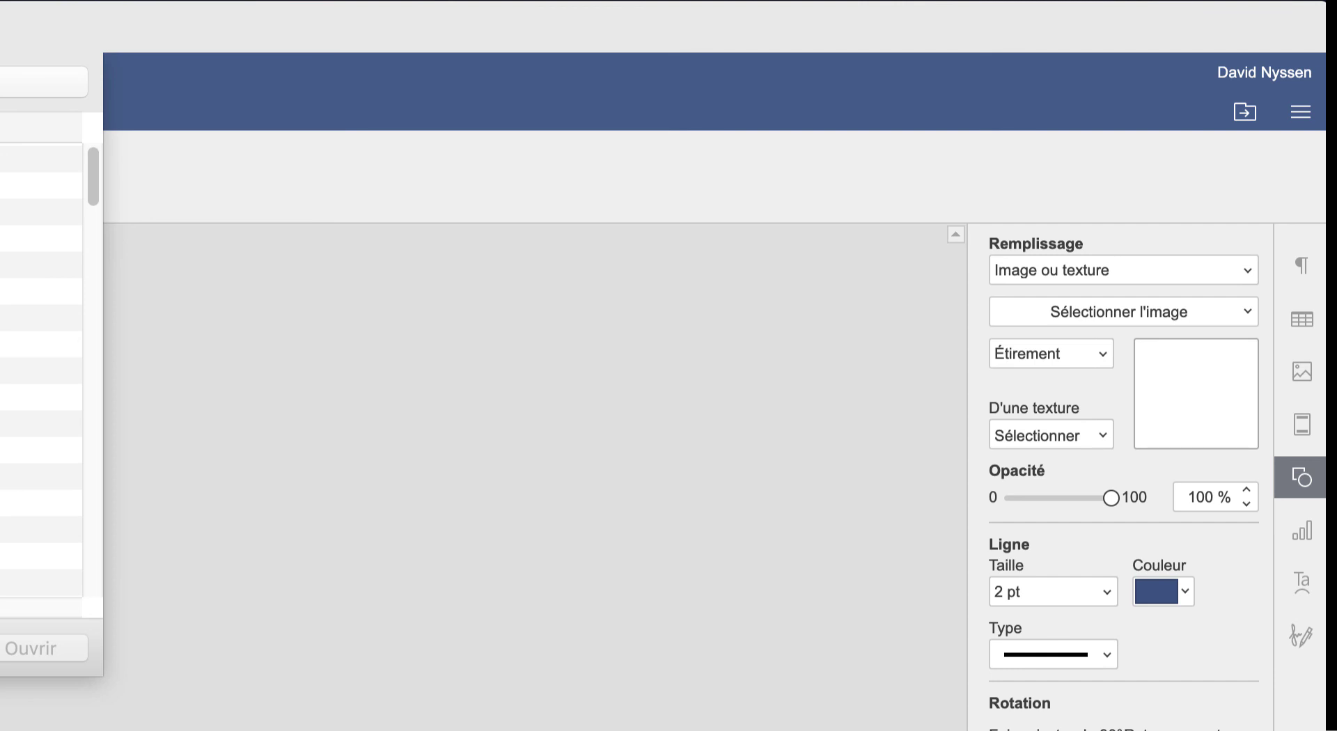
left_click(50, 650)
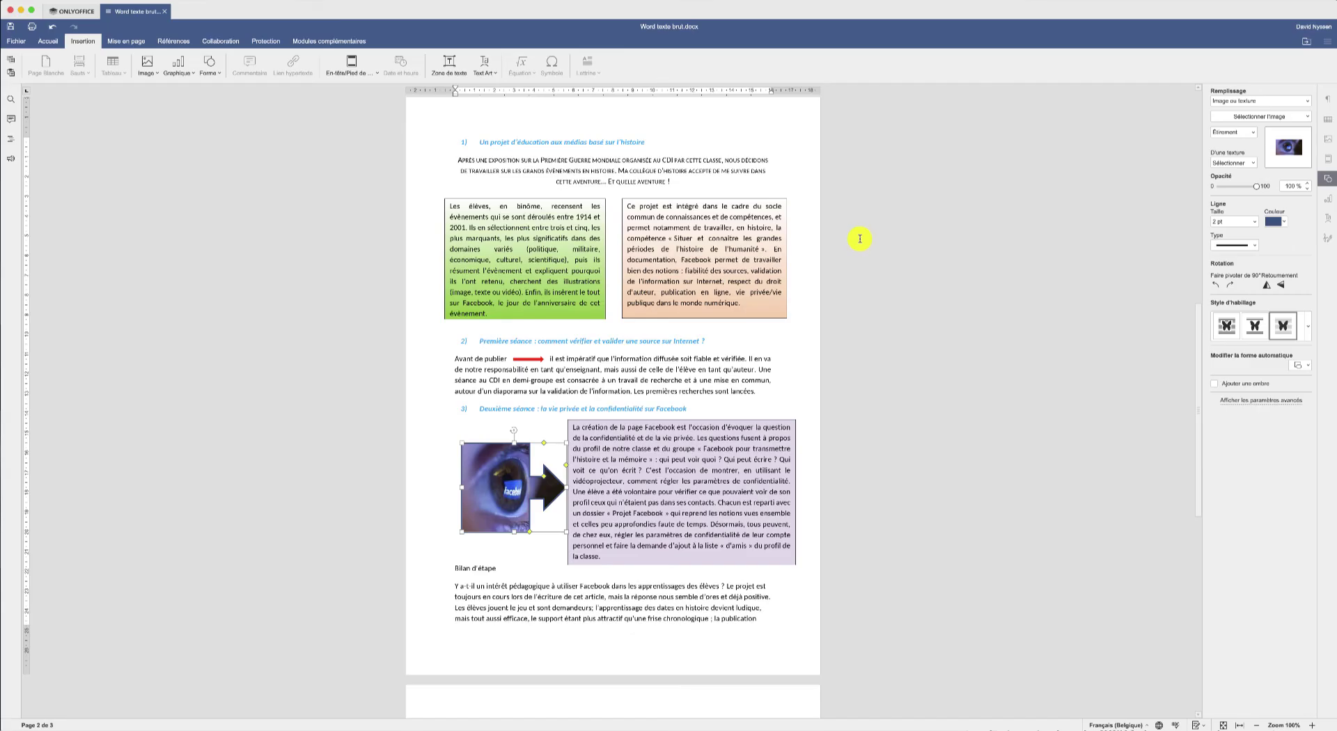
left_click_drag(462, 444, 444, 442)
left_click(459, 428)
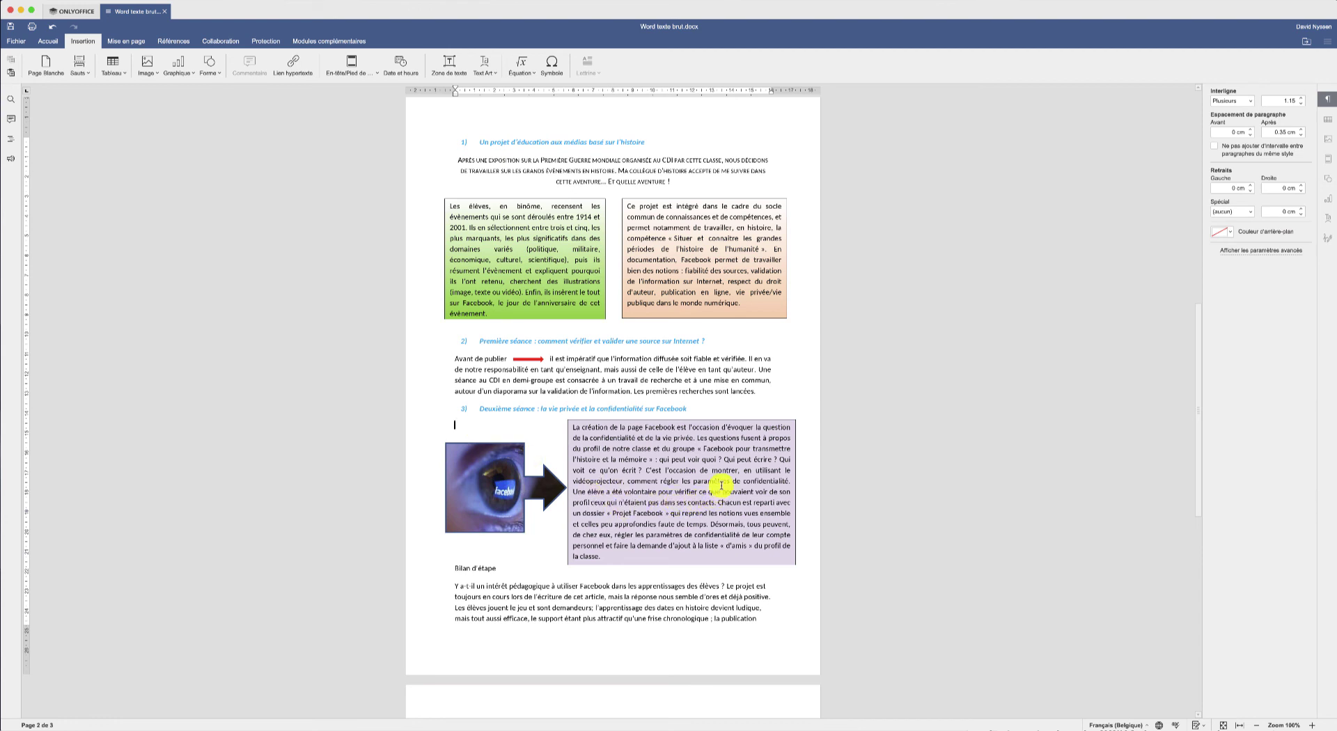
- Insert five blank lines before "Bilan d'étape" to move it onto the following page
left_click(454, 567)
key("Return")
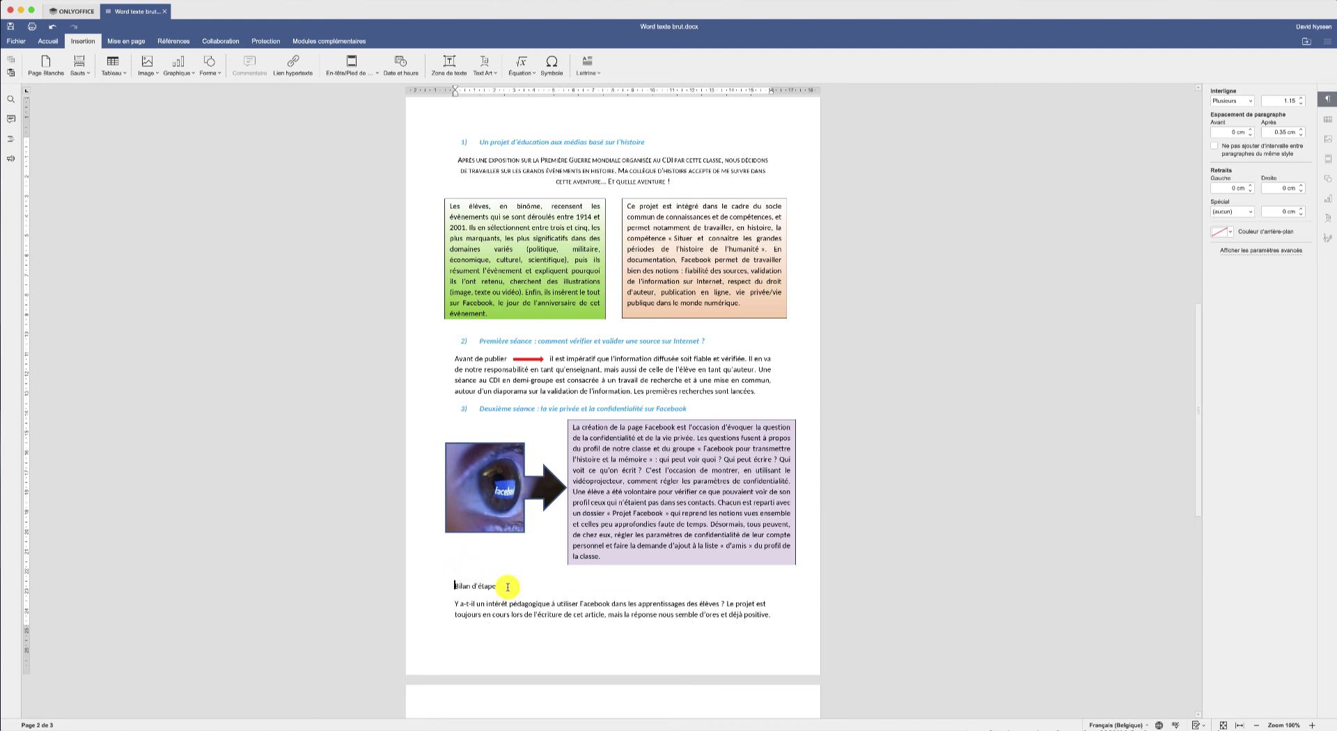
key("Return")
key("Return")
key("Return")
key("Return")
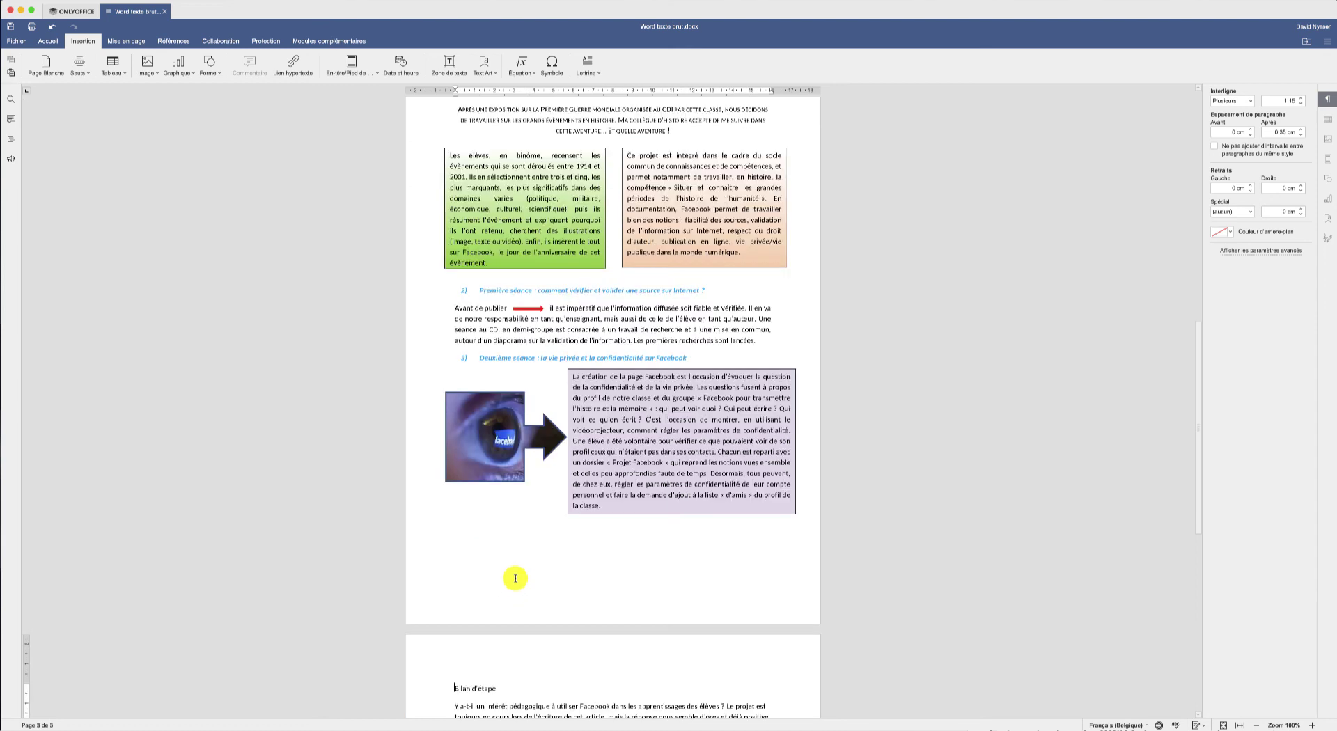
- Copy the formatting of the "Deuxième séance" heading onto "Bilan d'étape" to make it the next numbered heading
scroll(605, 460, "down", 1)
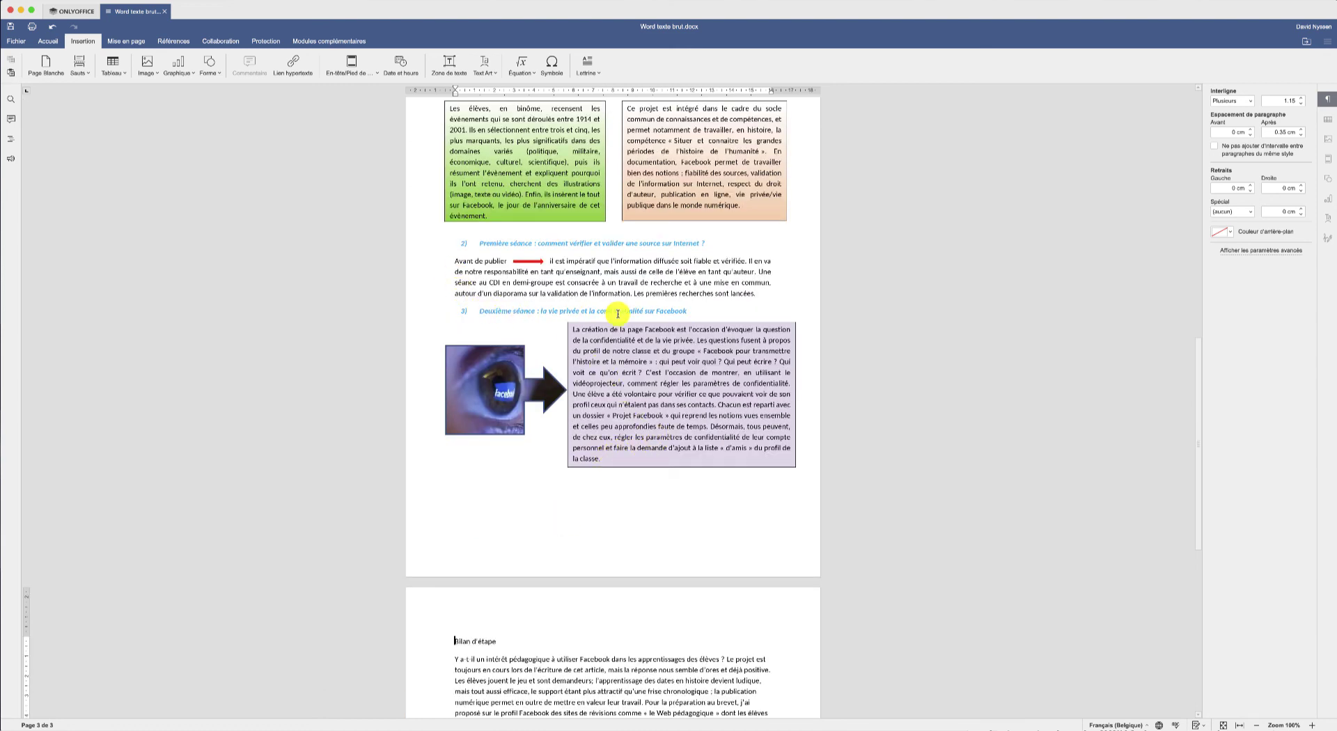
left_click_drag(695, 311, 478, 311)
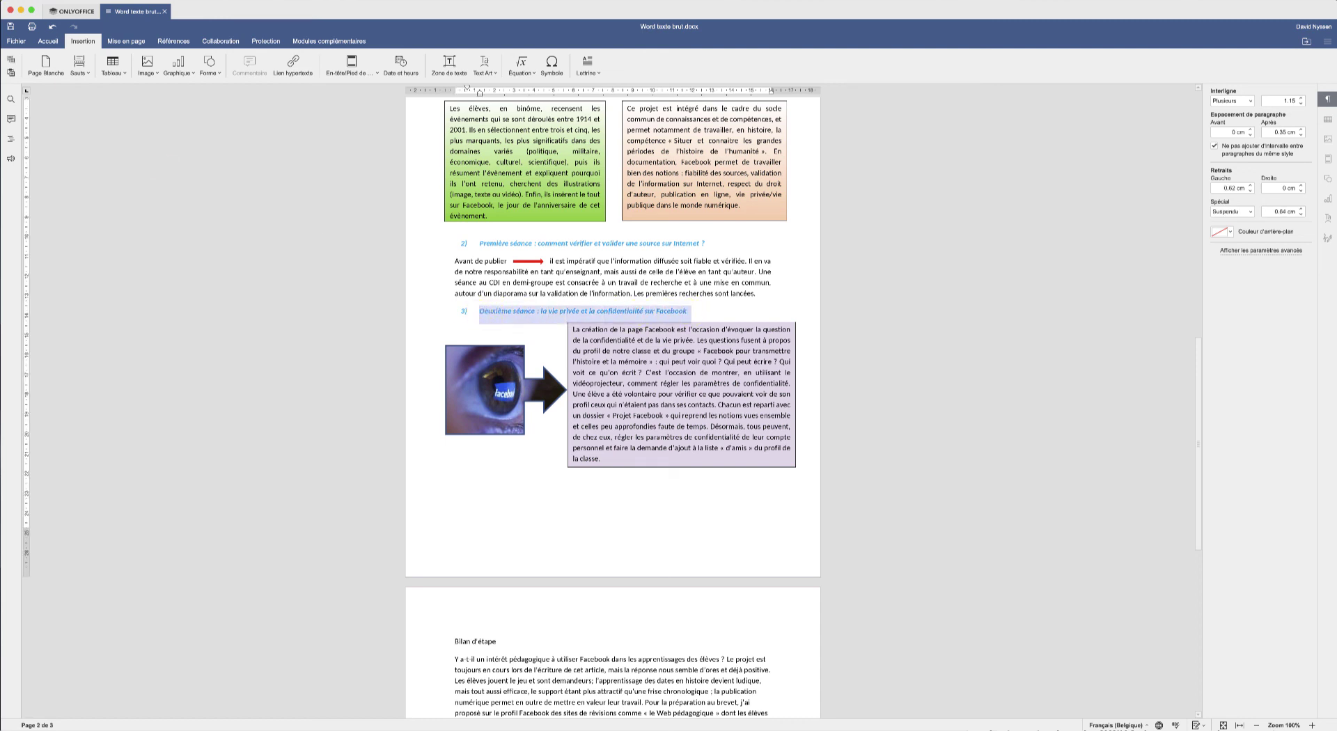
left_click(48, 41)
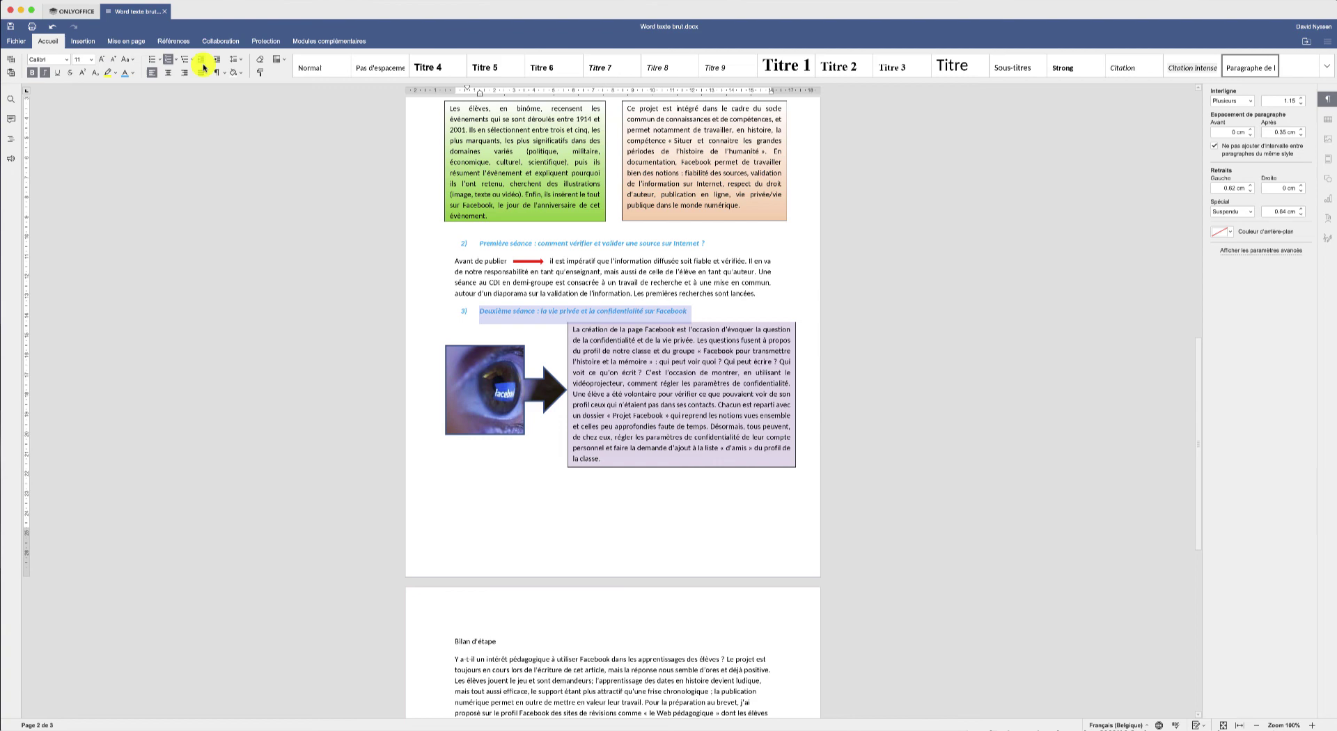
left_click(260, 73)
scroll(533, 446, "down", 1)
scroll(533, 450, "down", 5)
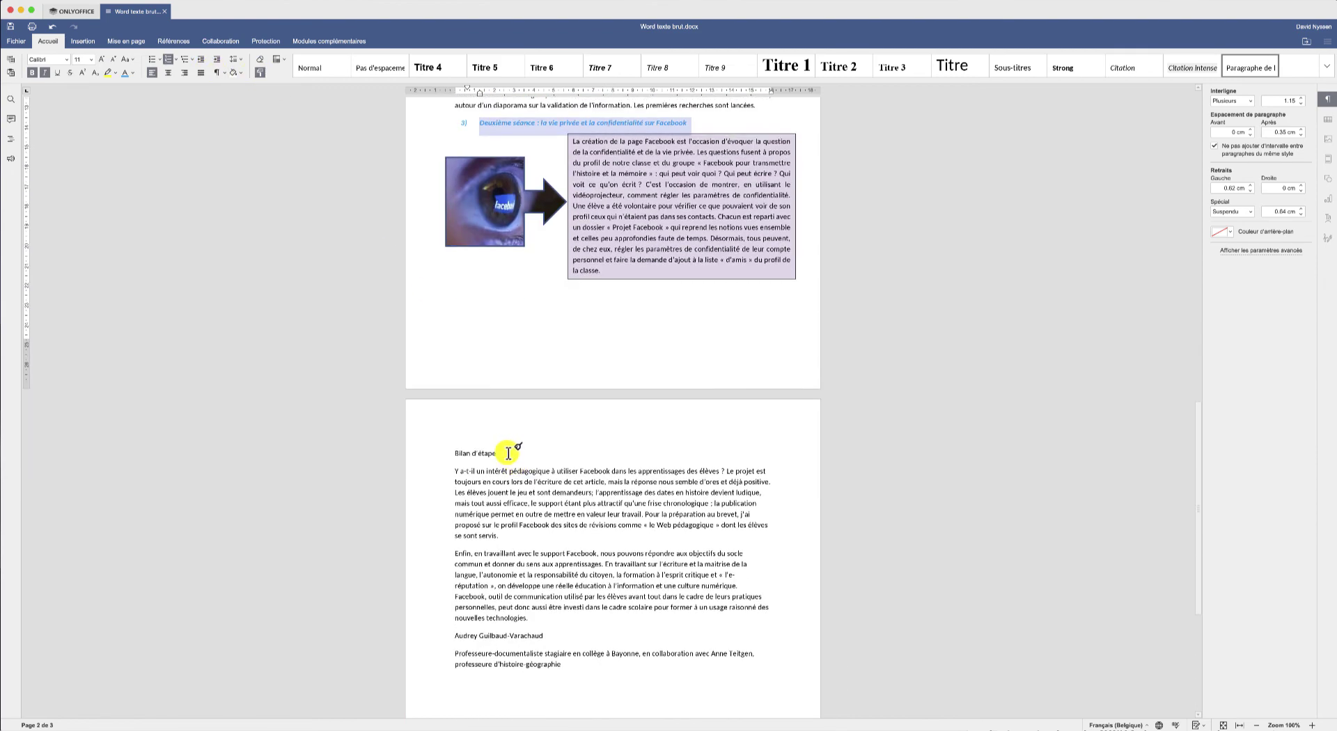
left_click_drag(509, 455, 449, 454)
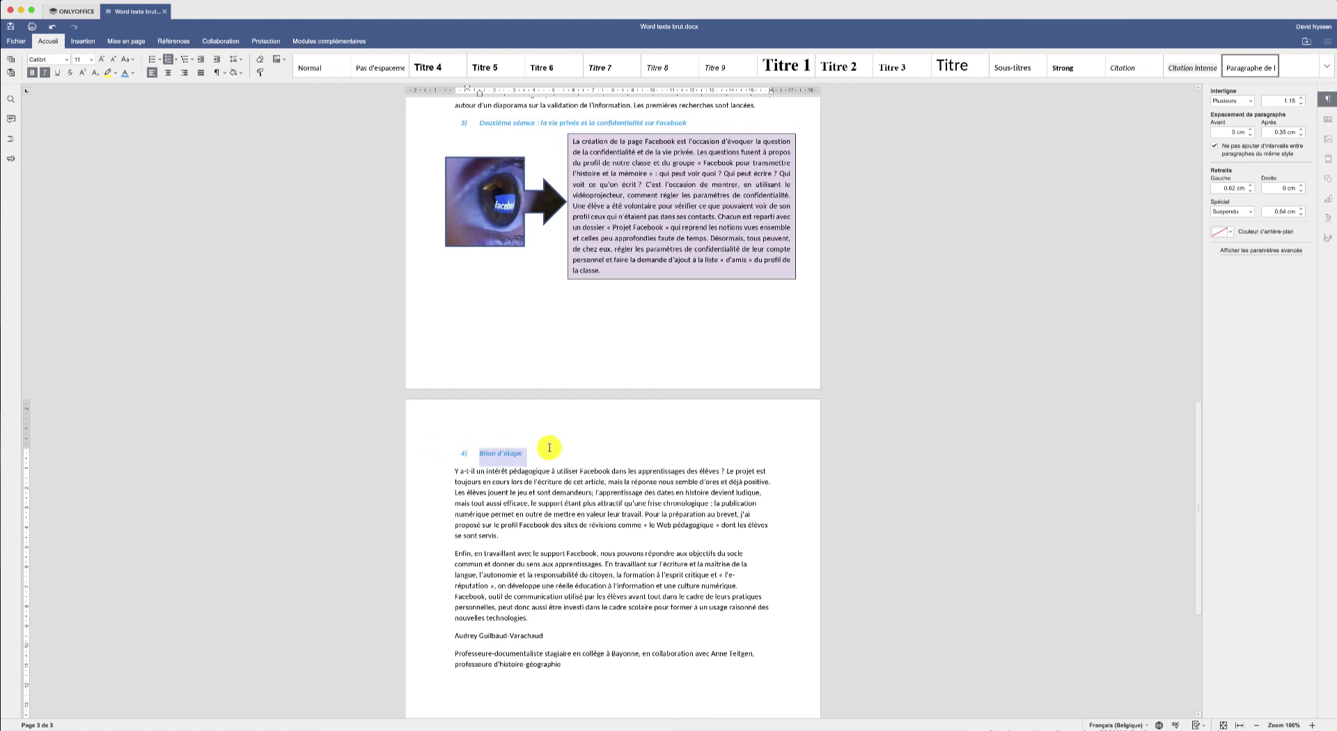
left_click(565, 514)
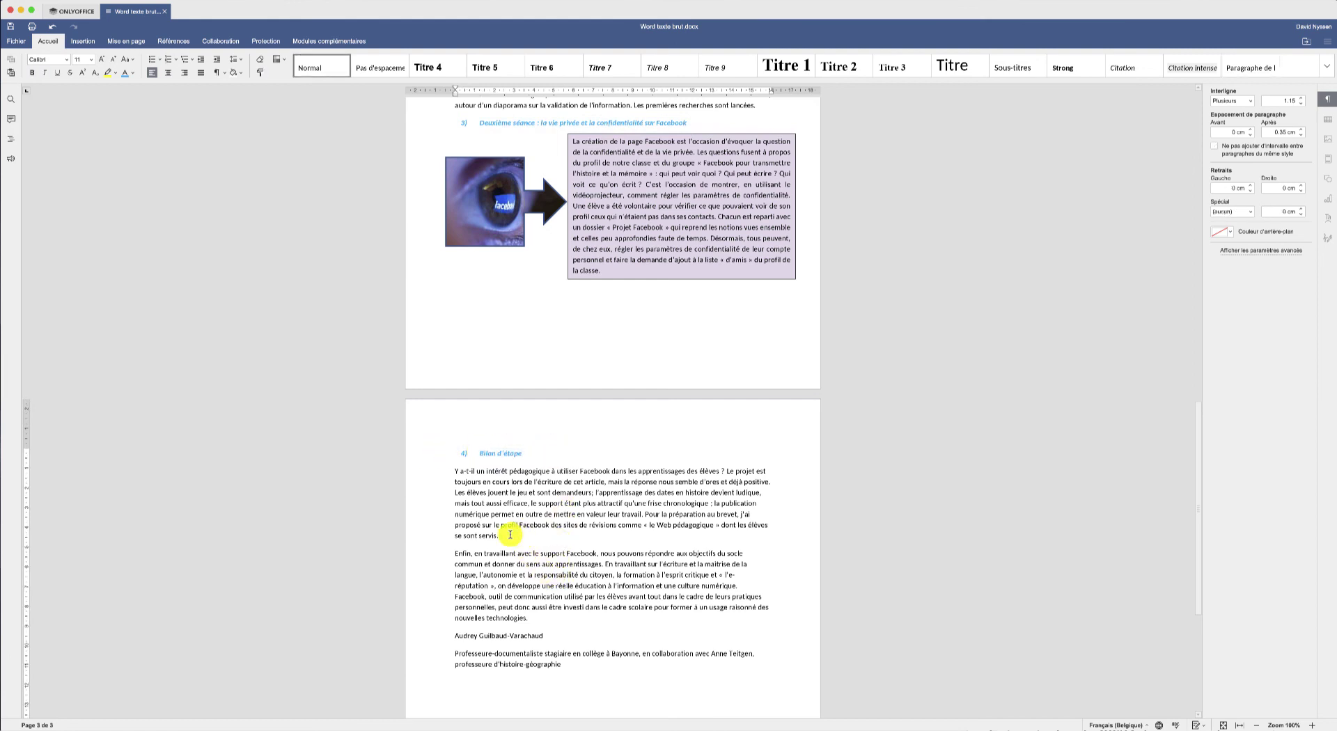
- Justify both paragraphs under "Bilan d'étape" and set the line spacing of the "Enfin, en travaillant" paragraph to 1.5
left_click_drag(510, 534, 452, 470)
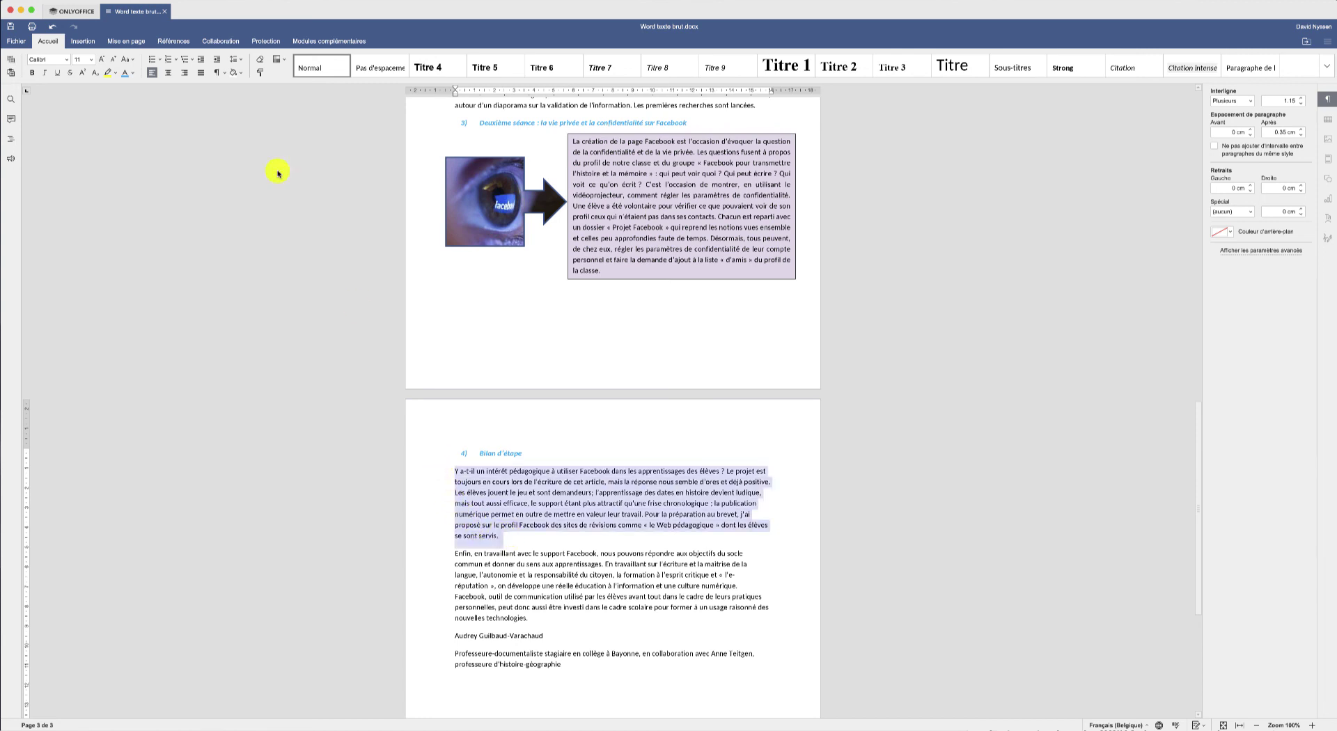
left_click(201, 73)
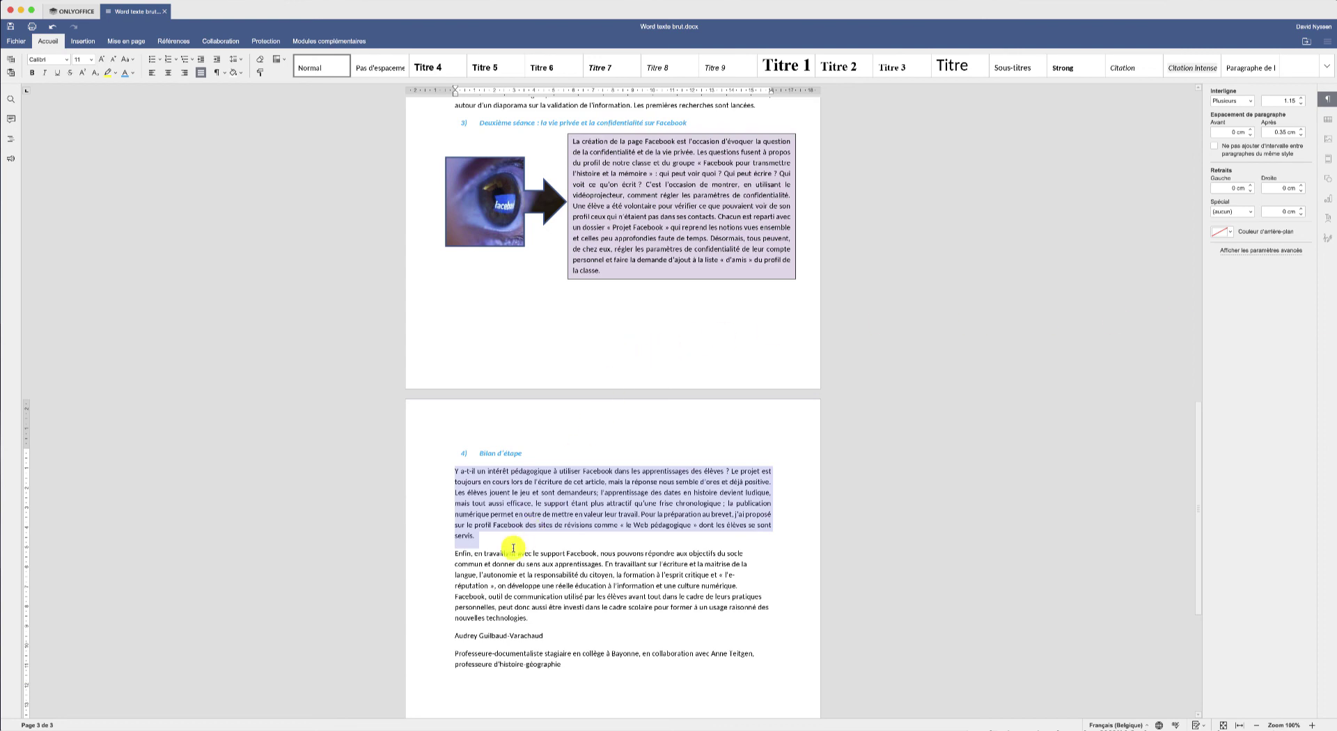
left_click_drag(459, 553, 562, 622)
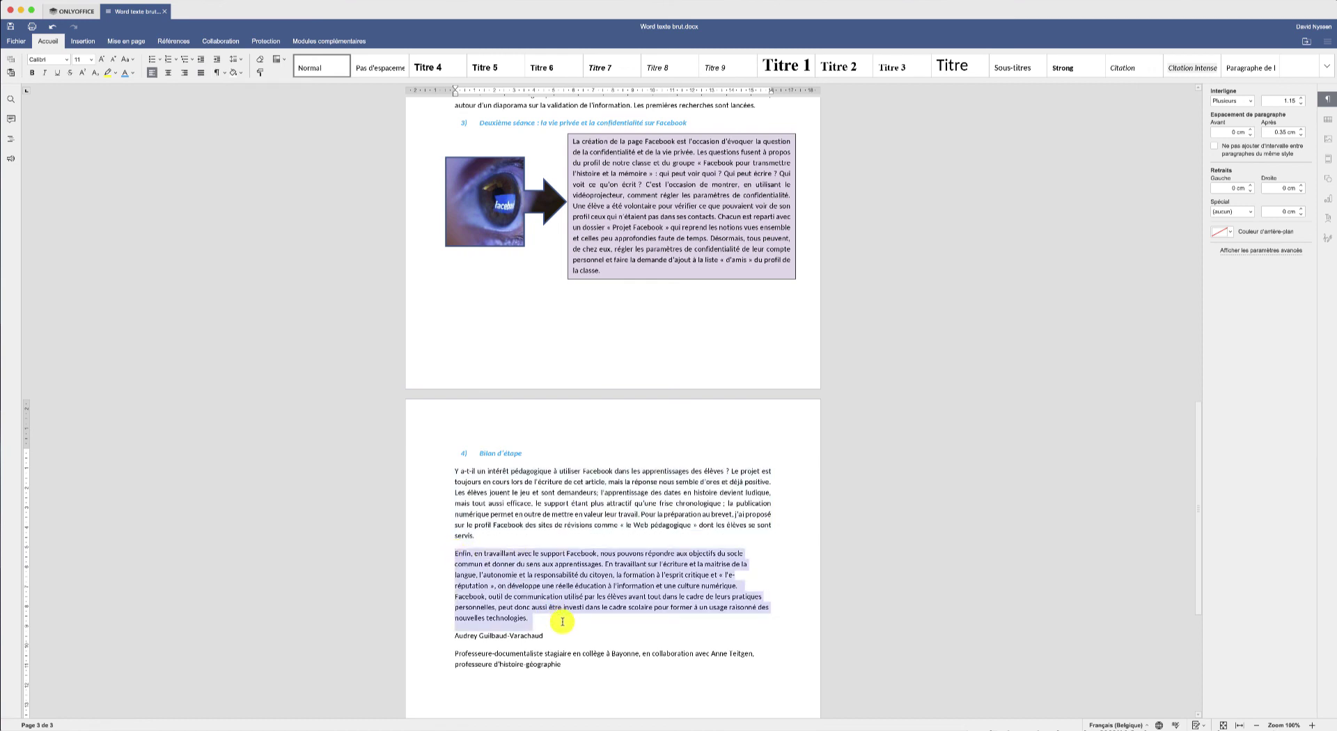
left_click(201, 73)
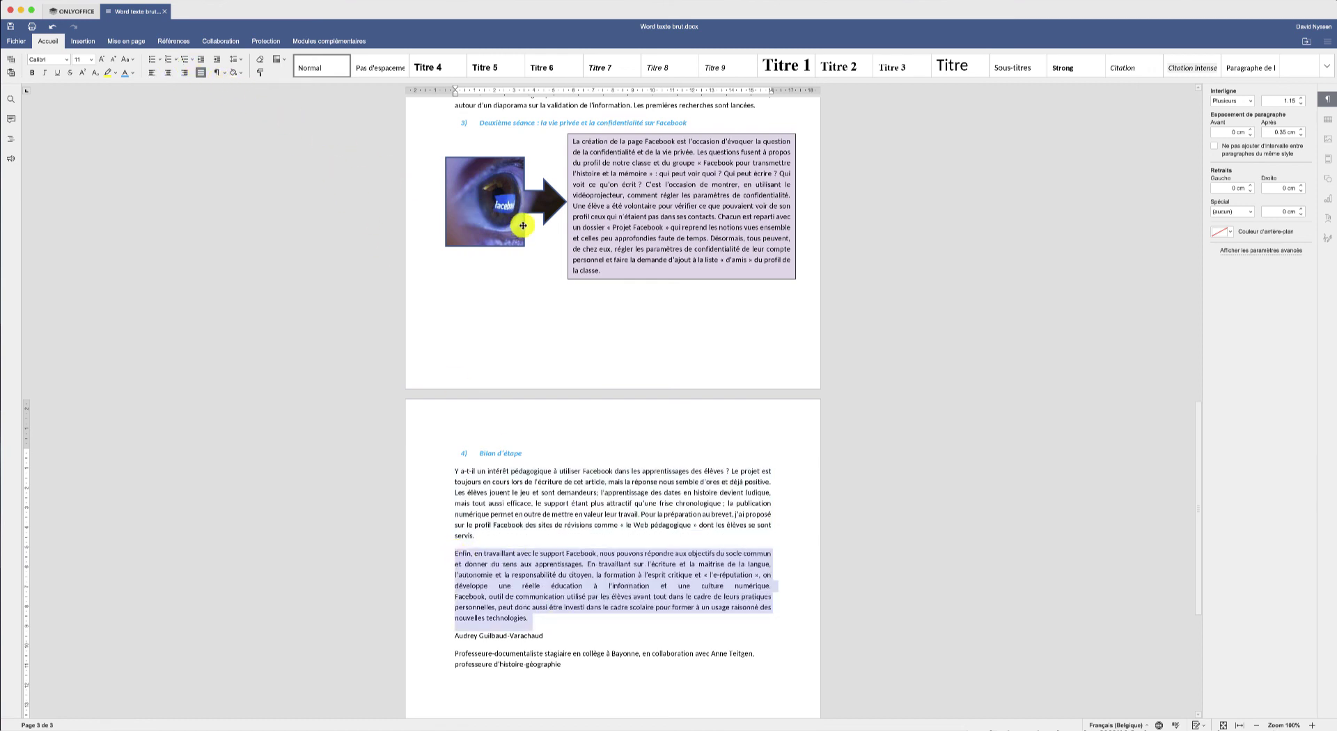
left_click(237, 60)
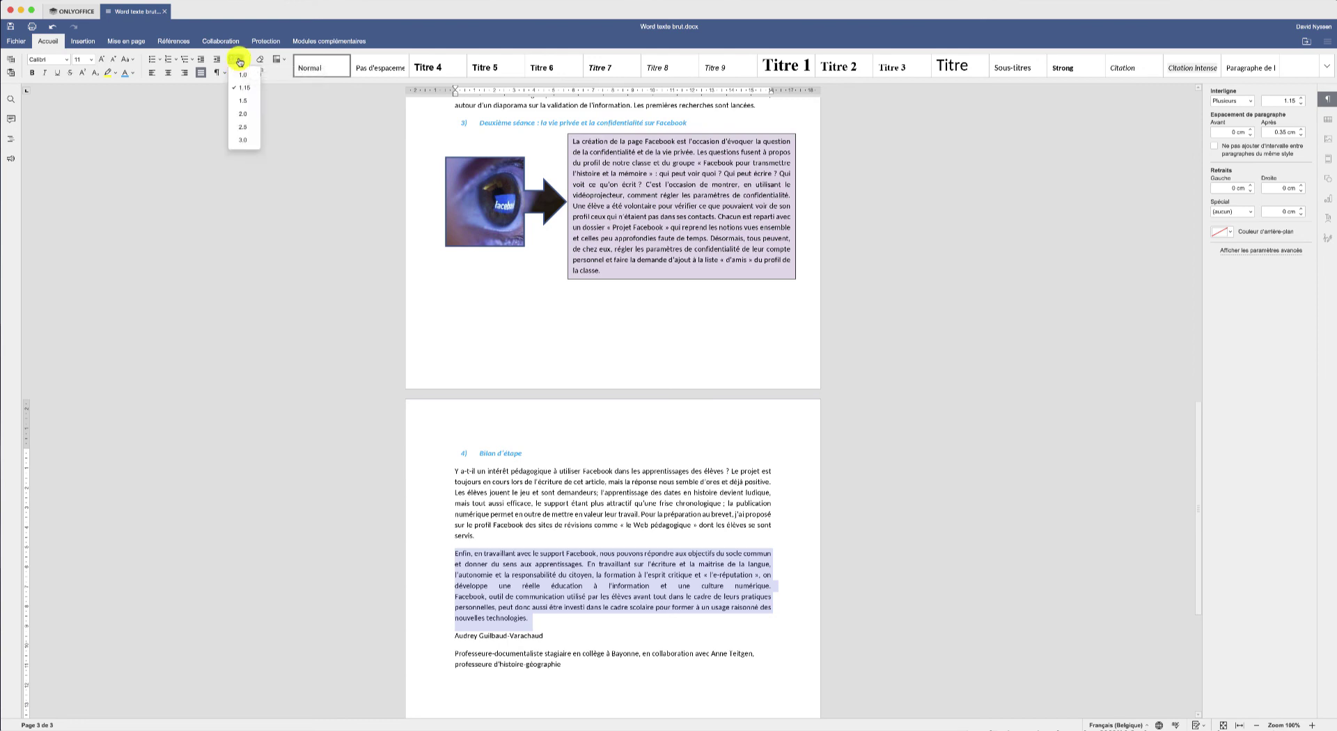
left_click(237, 102)
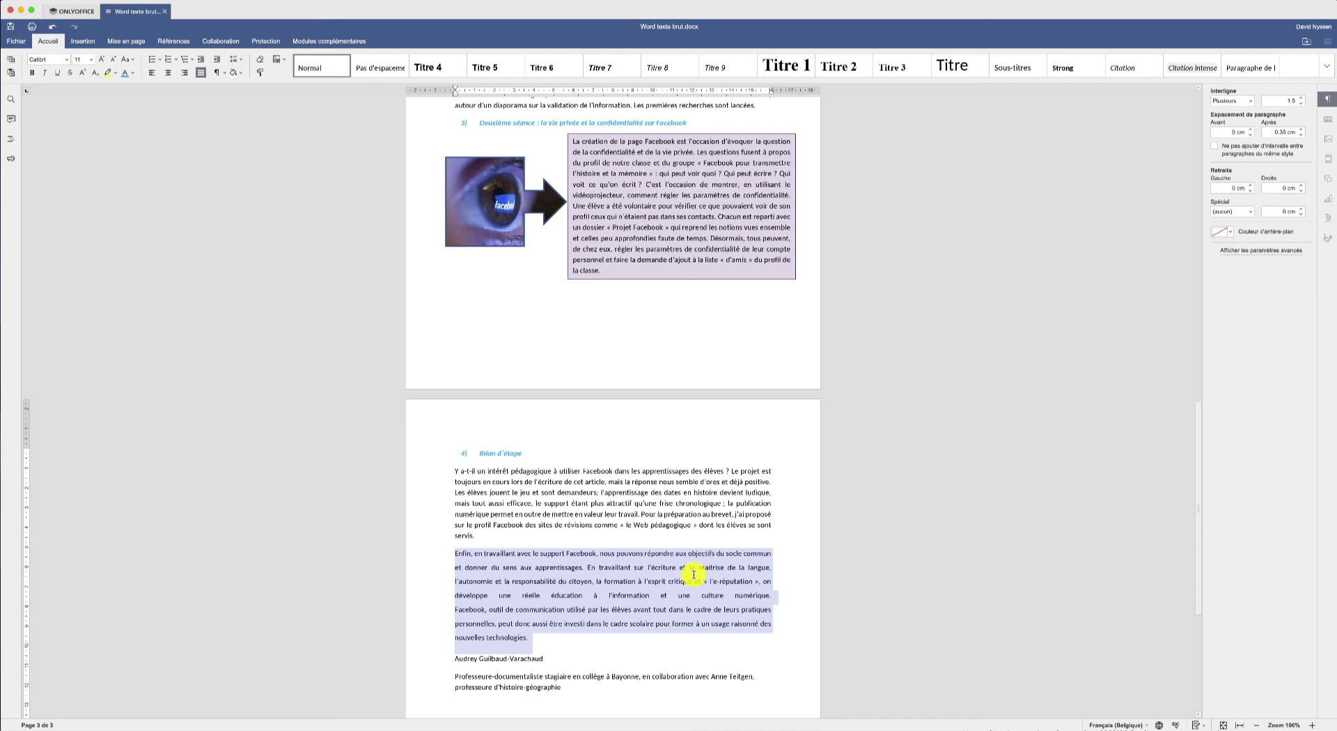
- Make the author's name below the last body paragraph bold
scroll(693, 574, "down", 5)
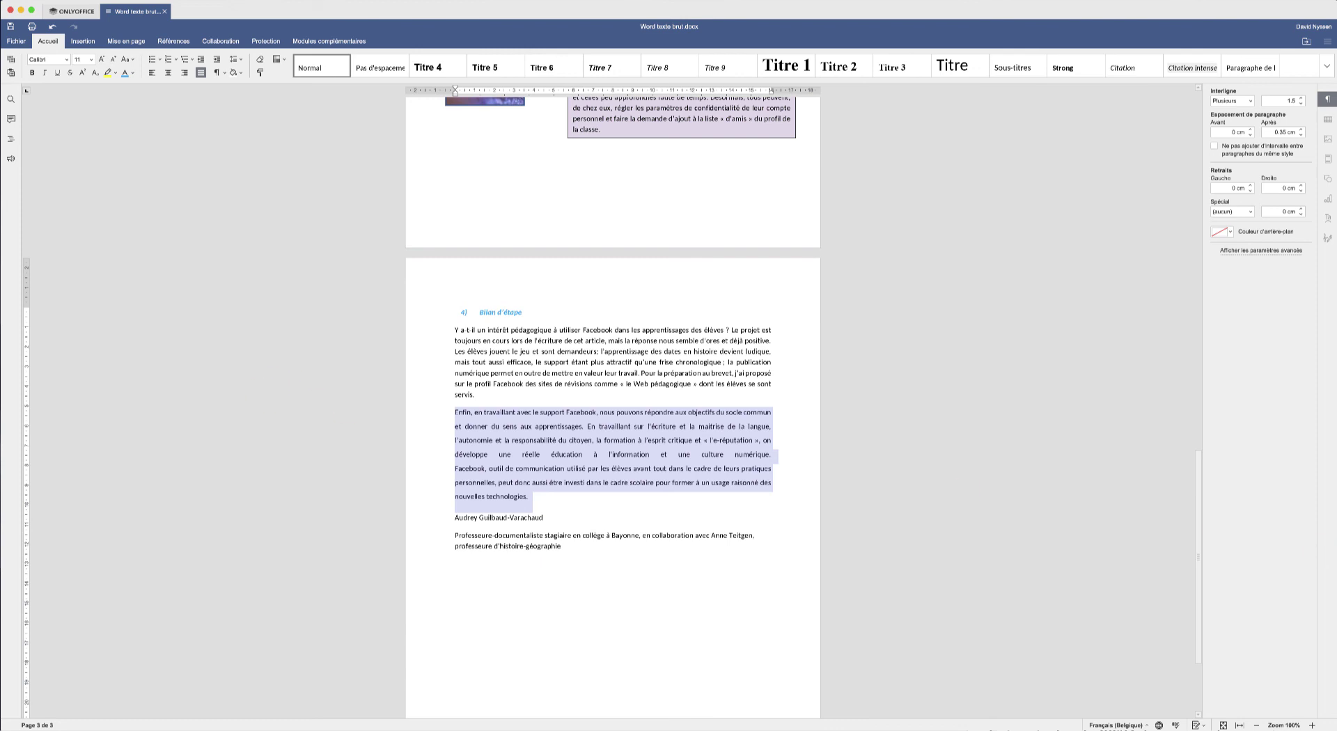
left_click(454, 518)
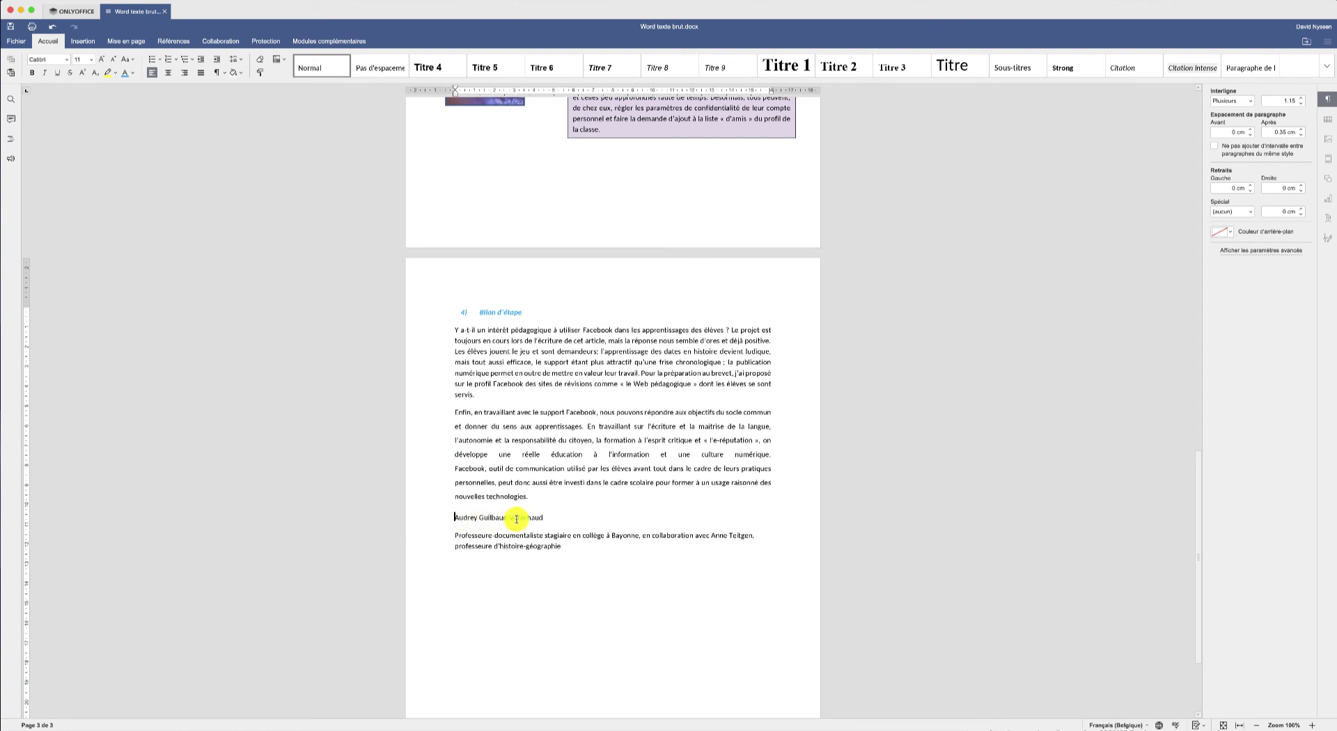
left_click_drag(547, 518, 431, 517)
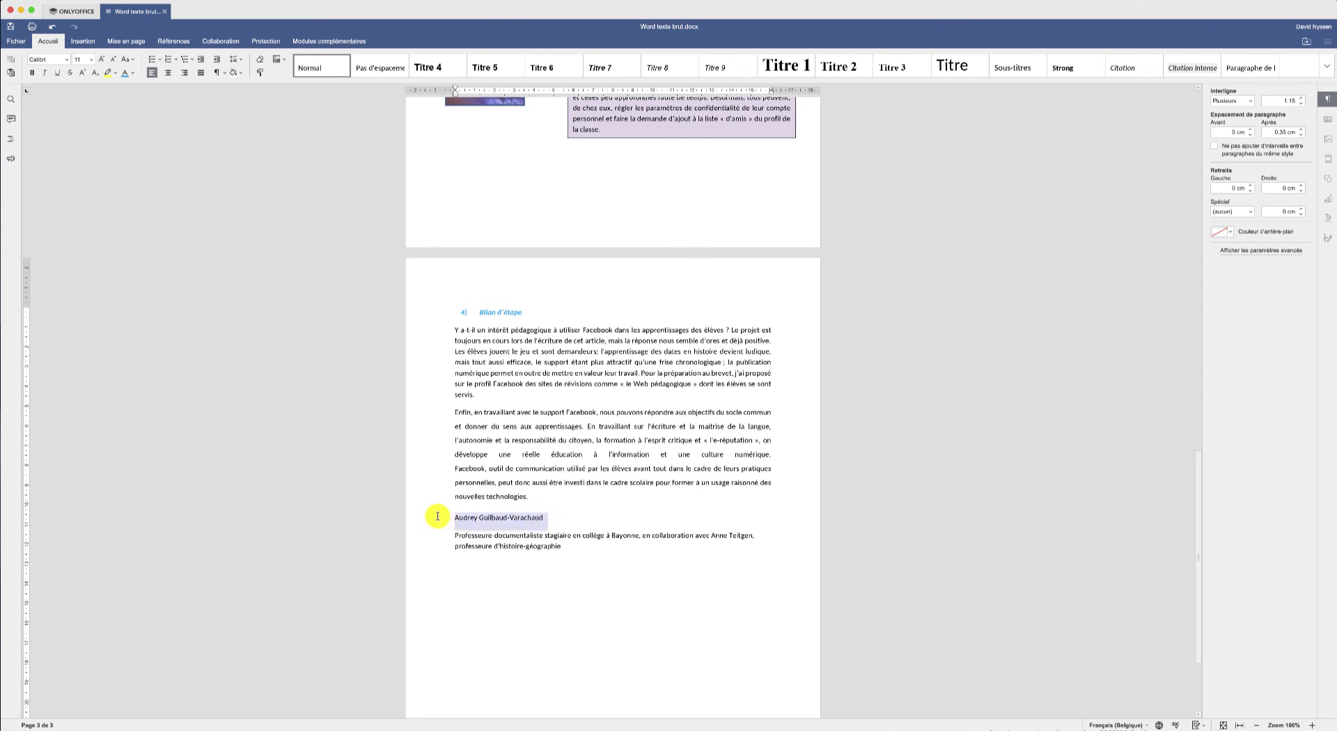
left_click(32, 72)
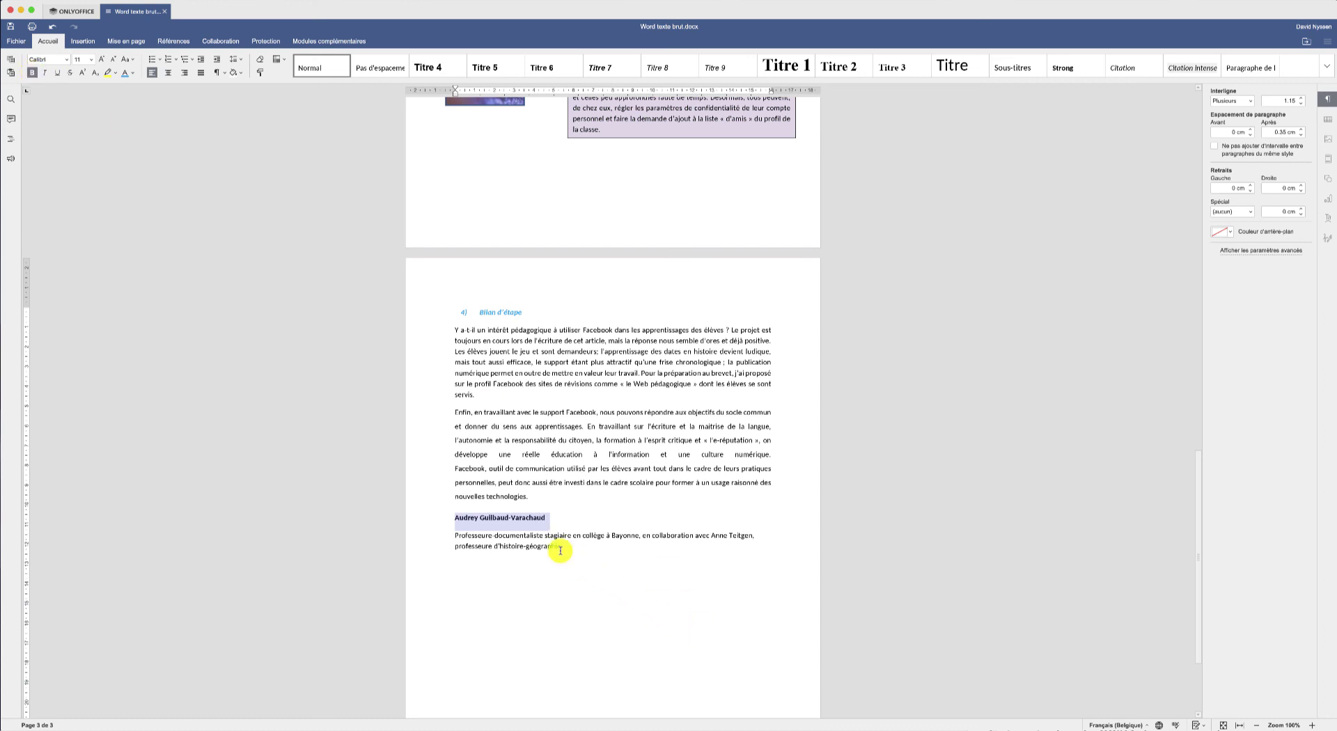
- Set the "Professeure-documentaliste stagiaire" paragraph to font size 8 and italic
left_click_drag(561, 549, 446, 533)
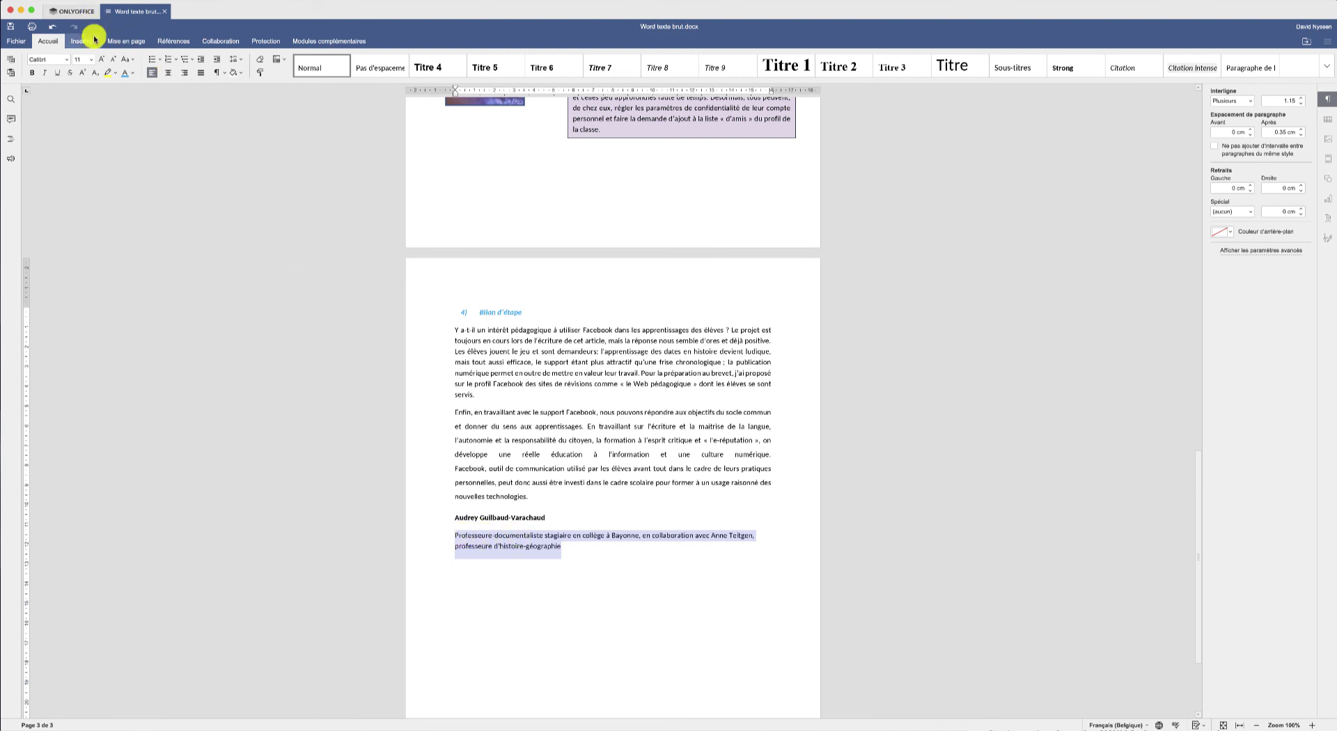
left_click(91, 63)
left_click(86, 76)
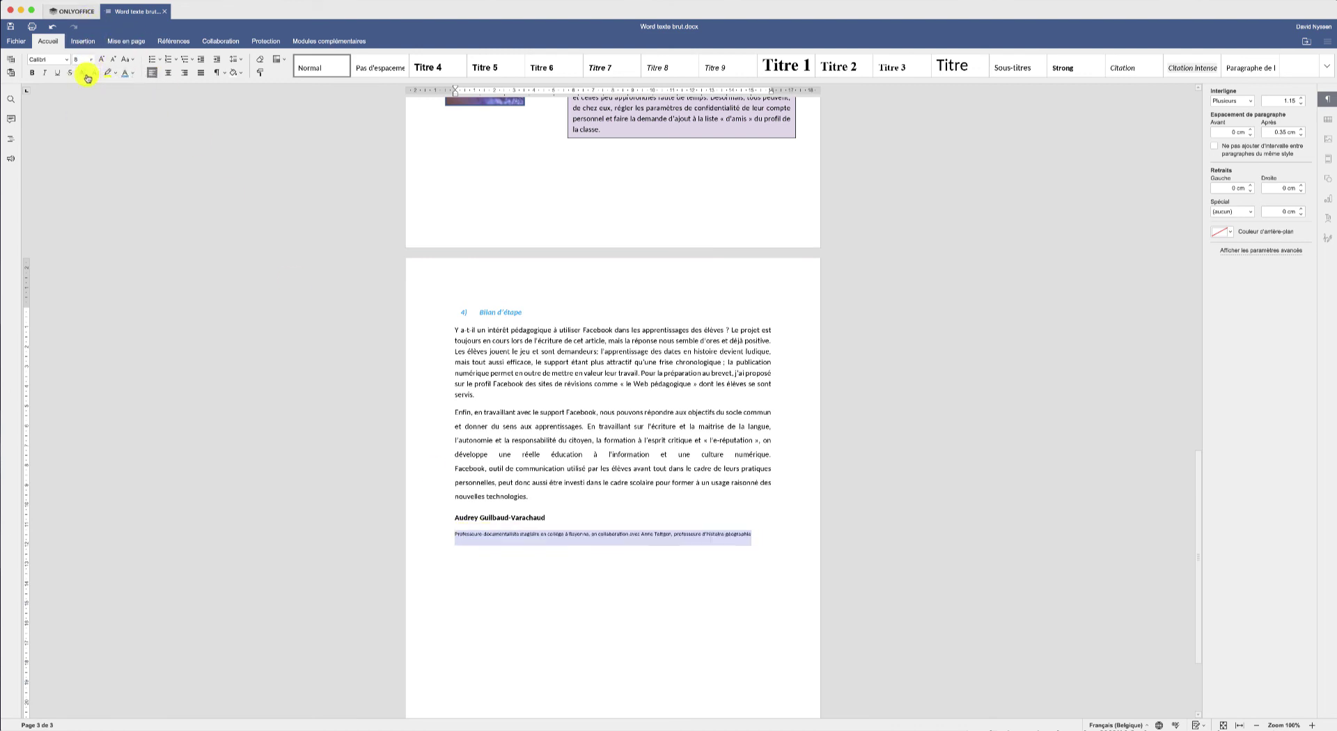
left_click(44, 73)
left_click(641, 591)
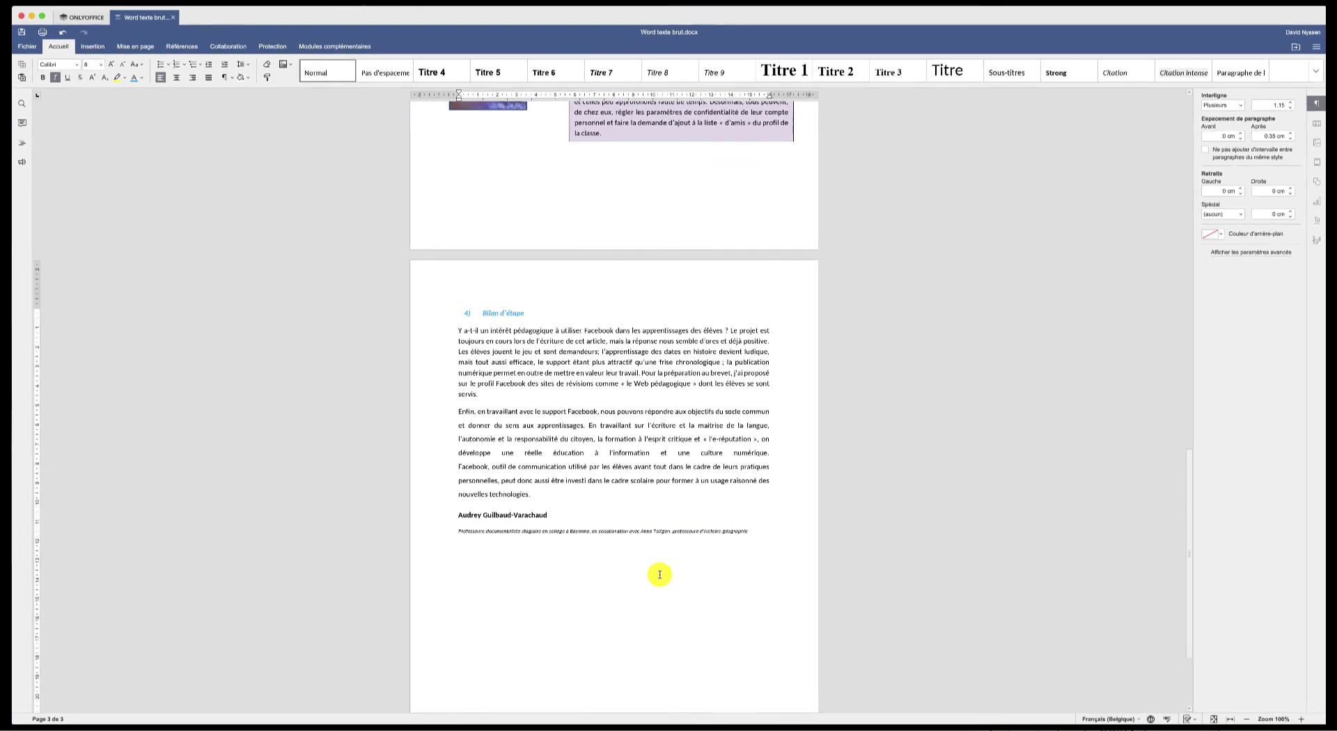
- Review the overall layout of the document's pages at 50% zoom, back up to the title
scroll(665, 571, "up", 10)
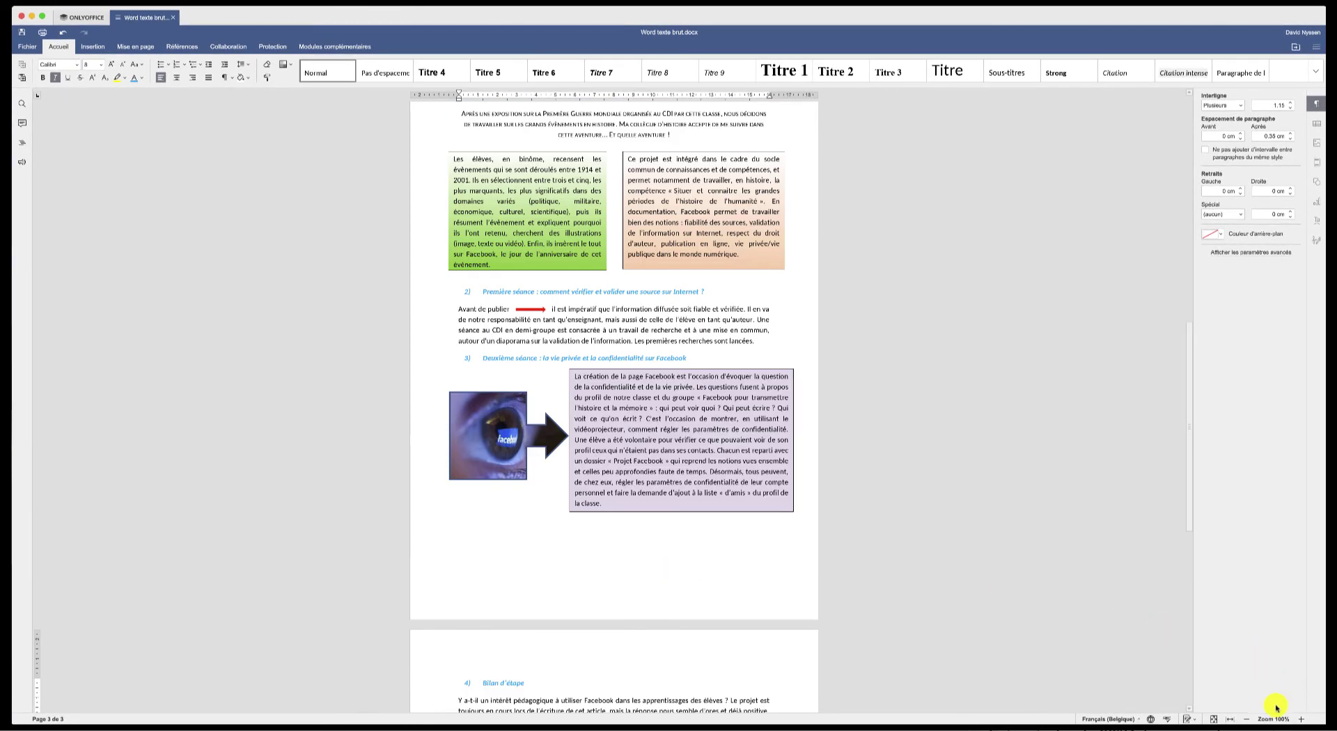
left_click(1248, 719)
left_click(1248, 720)
left_click(1248, 719)
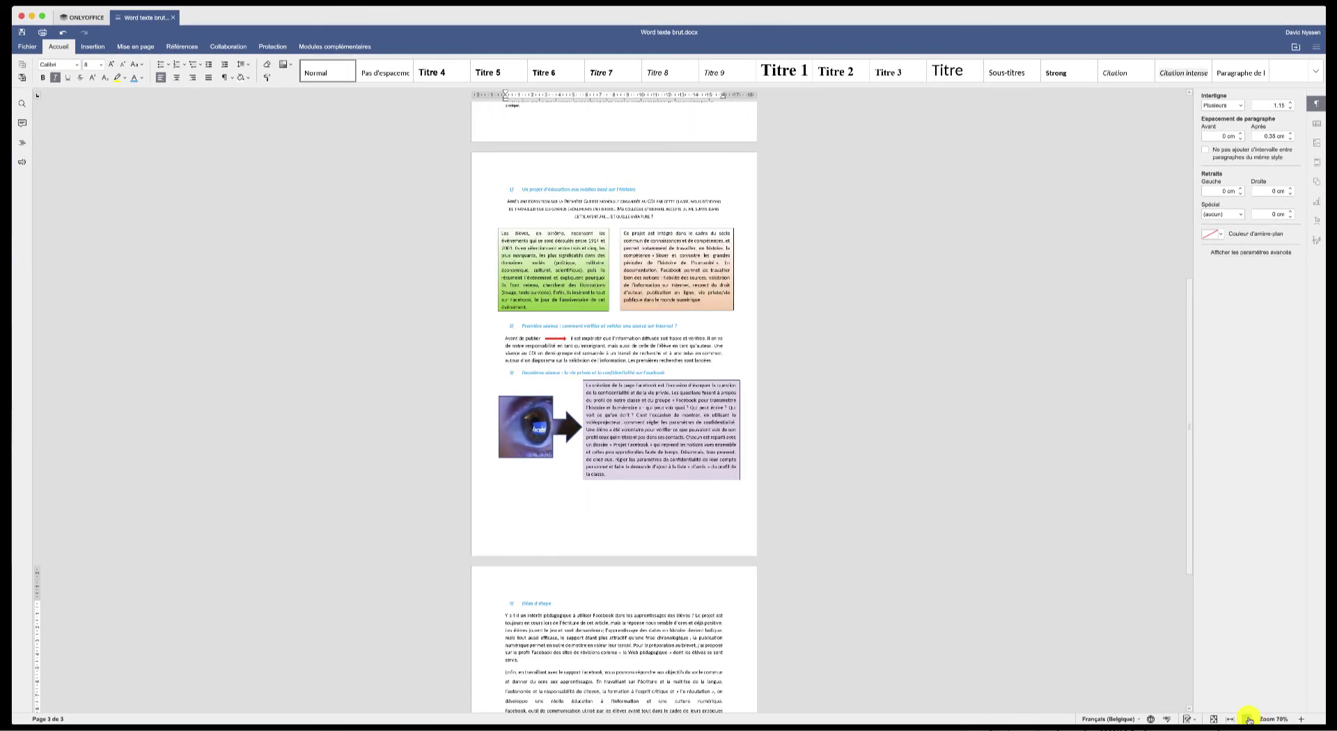
left_click(1248, 720)
left_click(1248, 719)
scroll(877, 482, "up", 5)
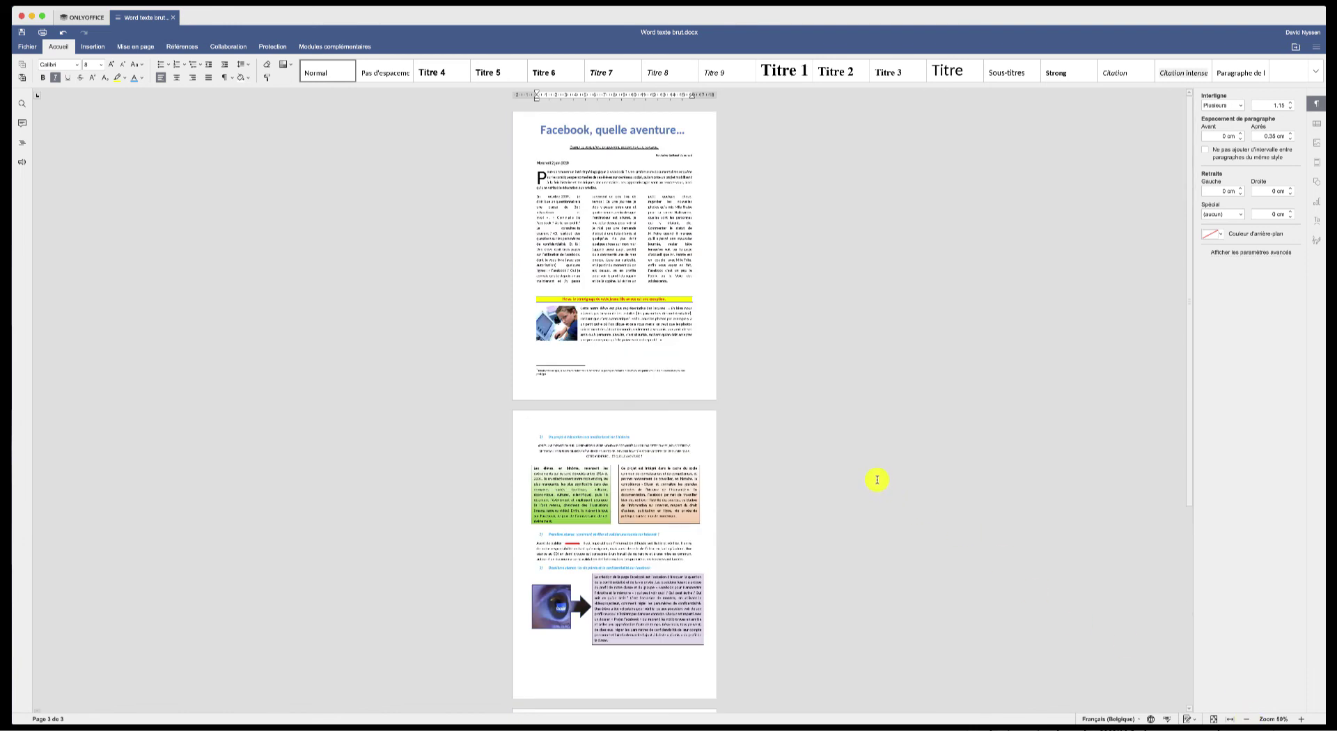